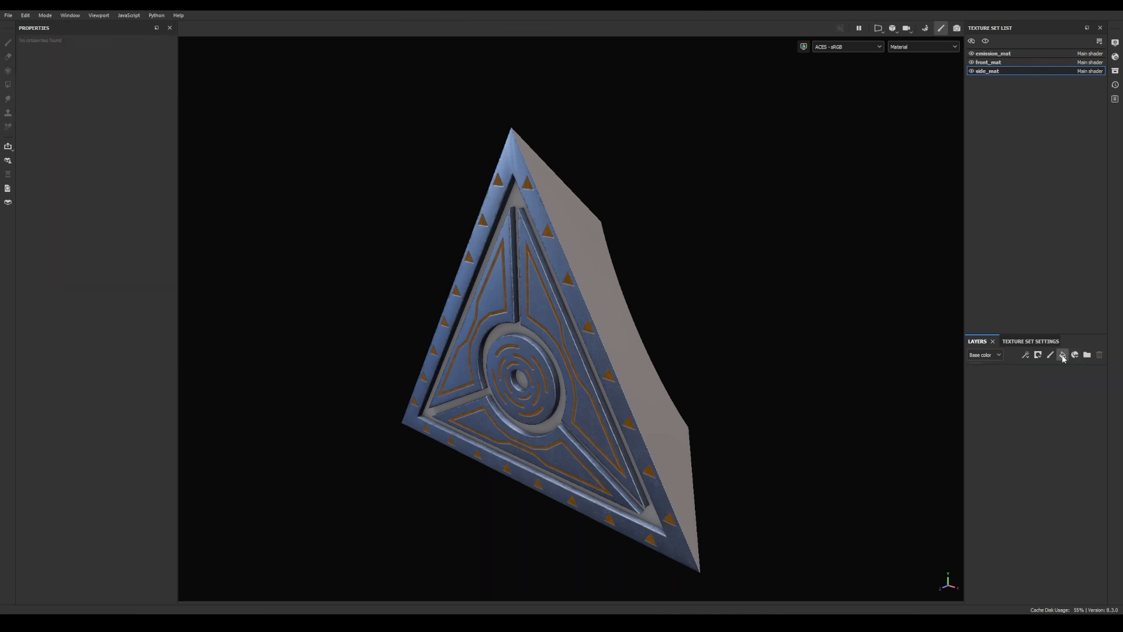
Step: Add a fill layer to the side_mat texture set for the triangular piece's side surface
click(1062, 355)
alt+drag(639, 326, 421, 288)
alt+middle_drag(421, 288, 542, 243)
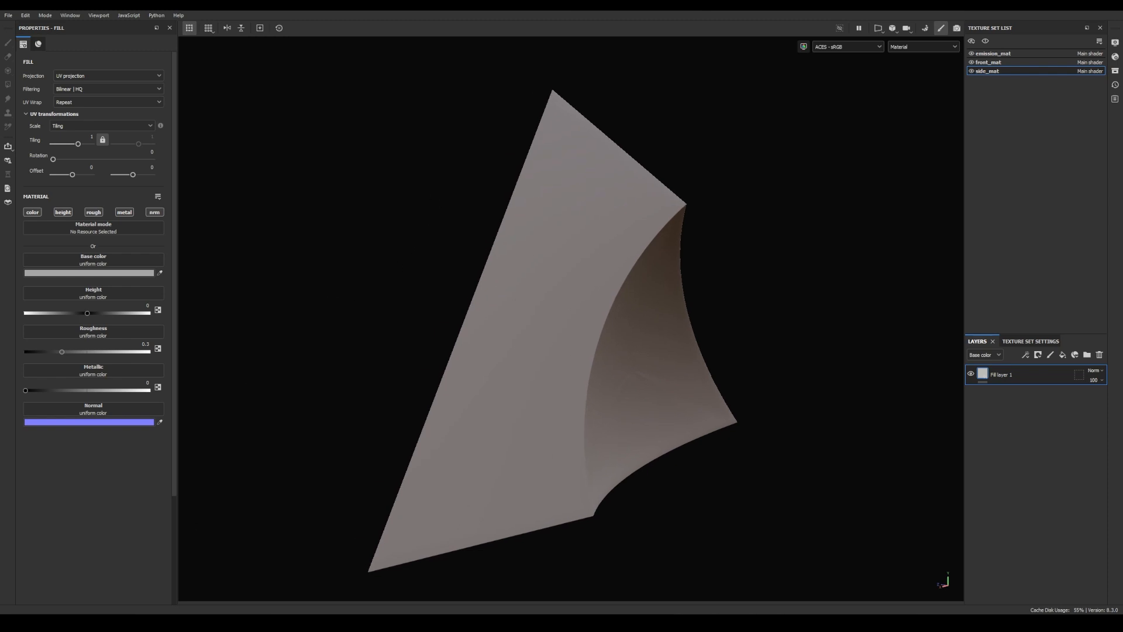
Step: Examine the banded Damascus steel pattern in the reference images, then return to the texturing project
click(139, 622)
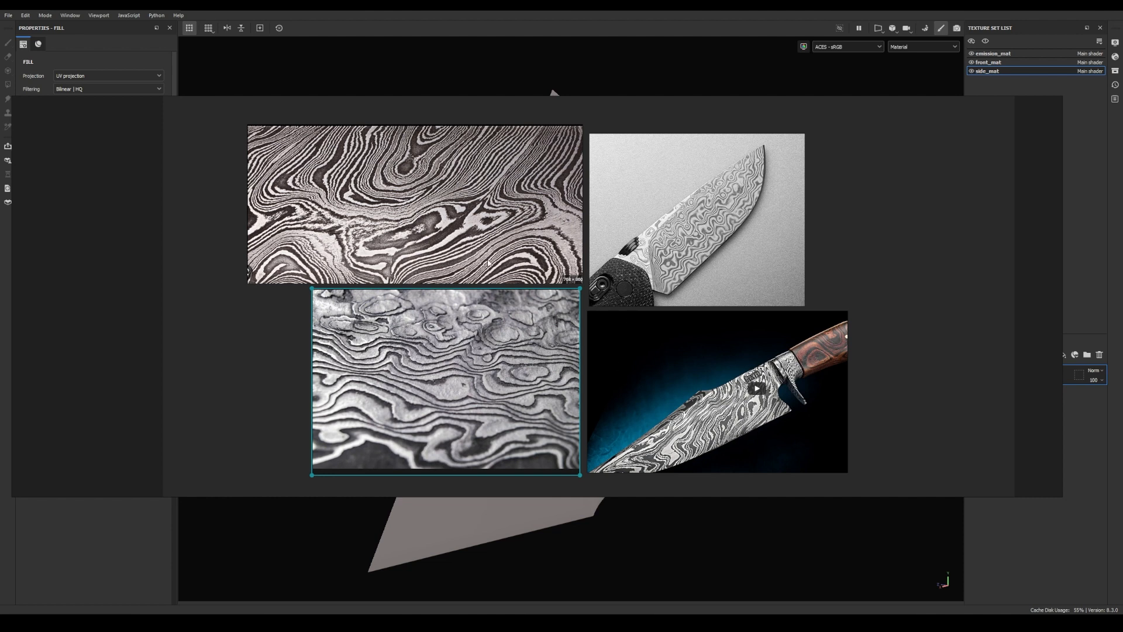
key(alt+Tab)
alt+drag(542, 363, 498, 325)
alt+middle_drag(498, 325, 510, 321)
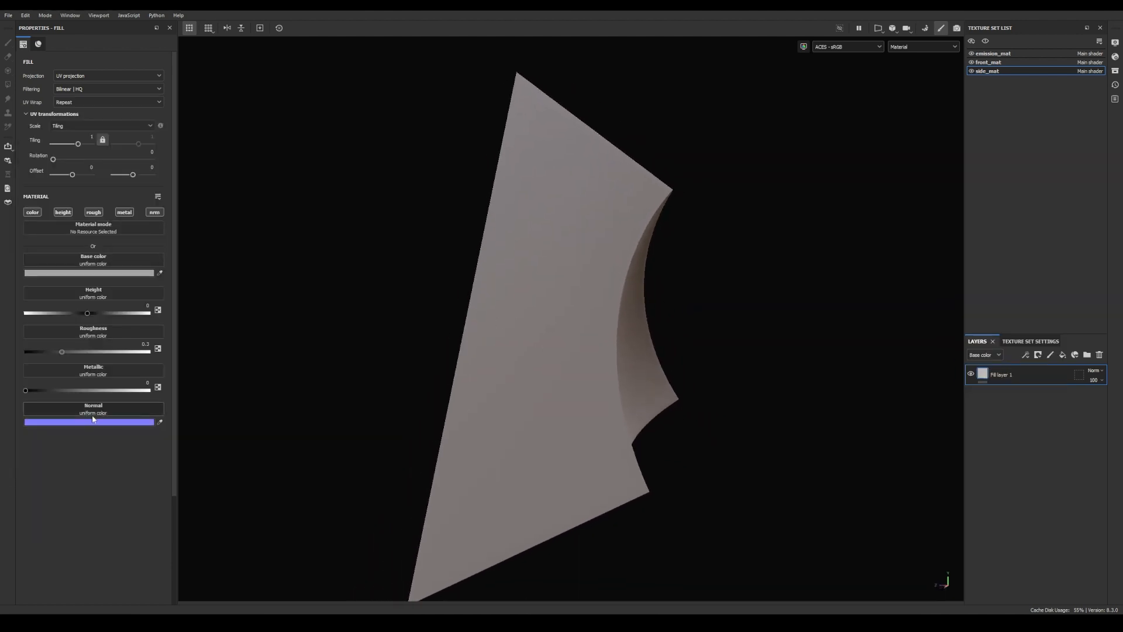
Step: Disable the normal channel on Fill layer 1 and set its metallic value to 1
click(159, 213)
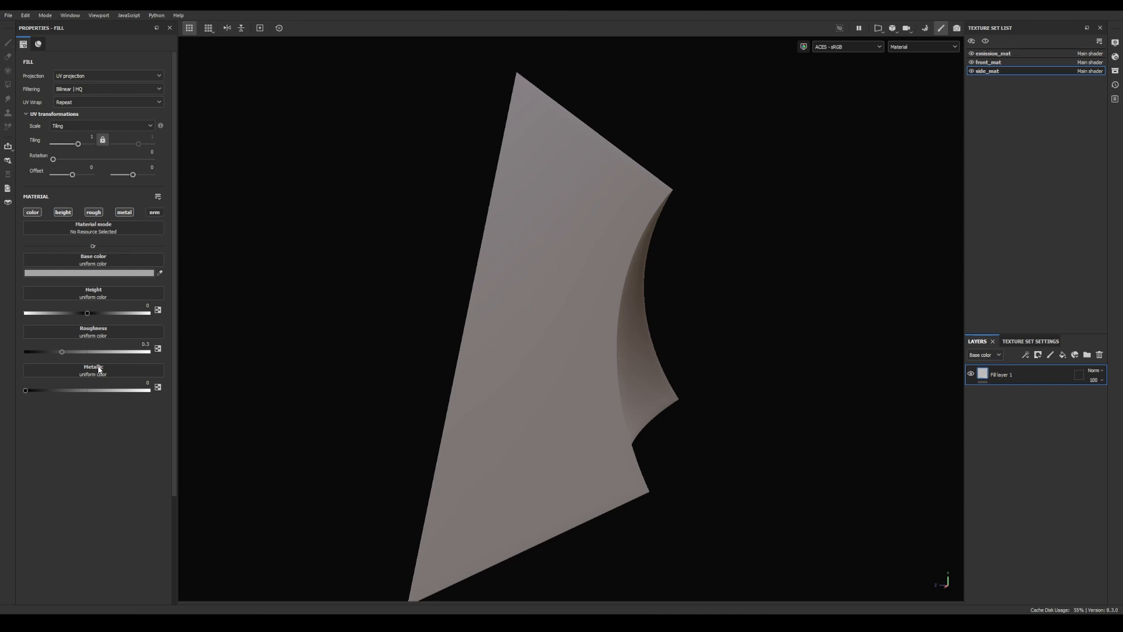
drag(43, 390, 171, 392)
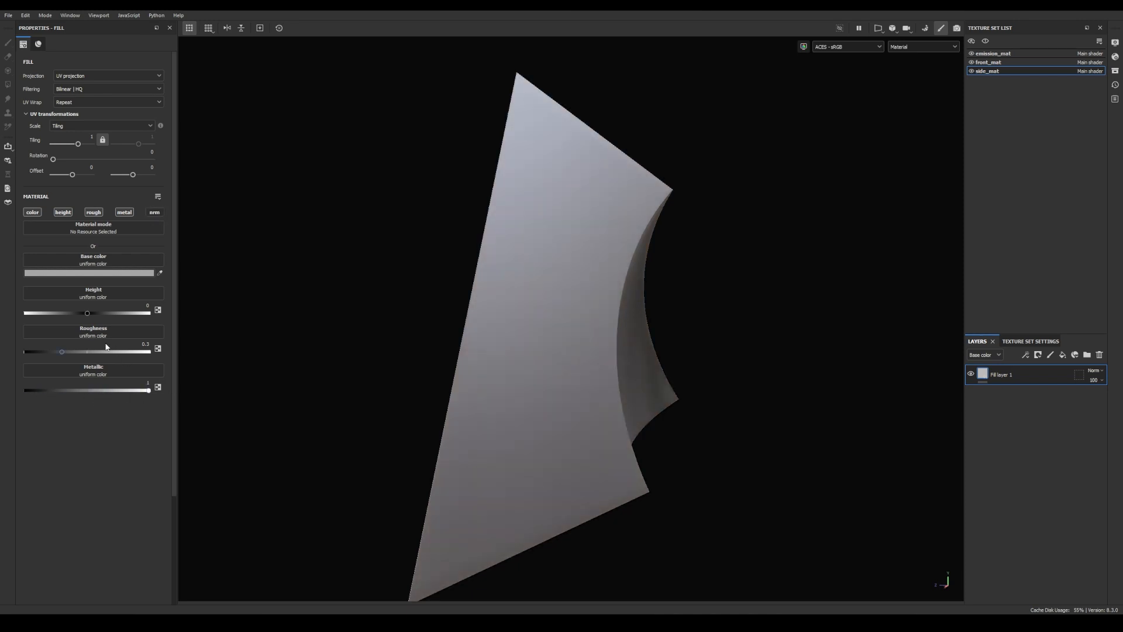
alt+drag(314, 344, 329, 318)
Step: Set Fill layer 1's base color to the grey 757575
click(66, 273)
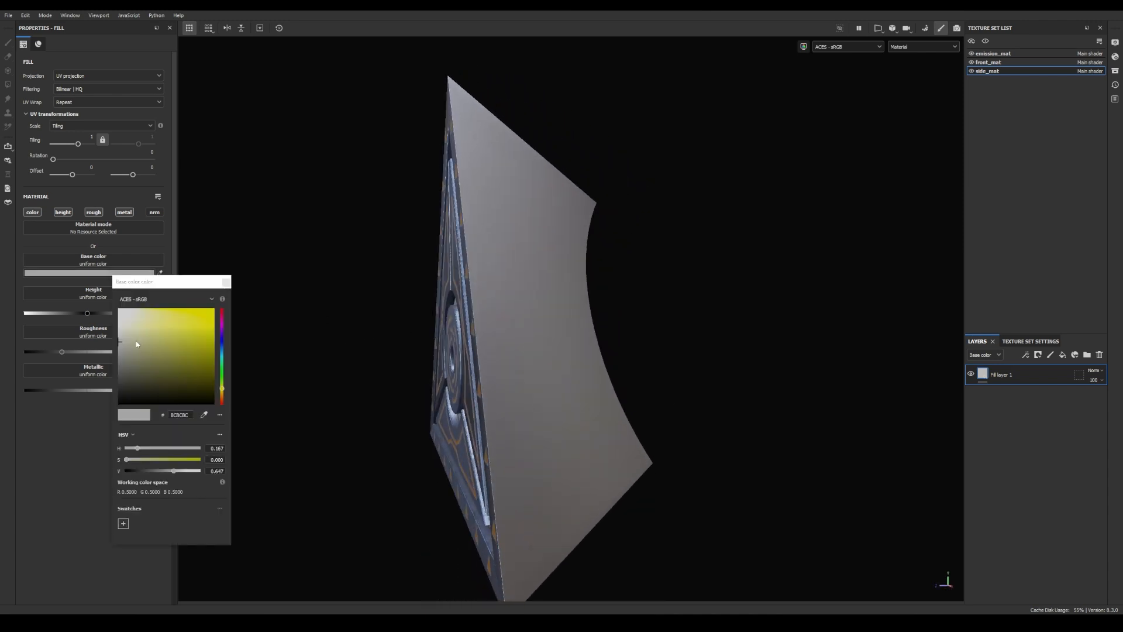
drag(122, 346, 107, 368)
double_click(185, 415)
text(757575)
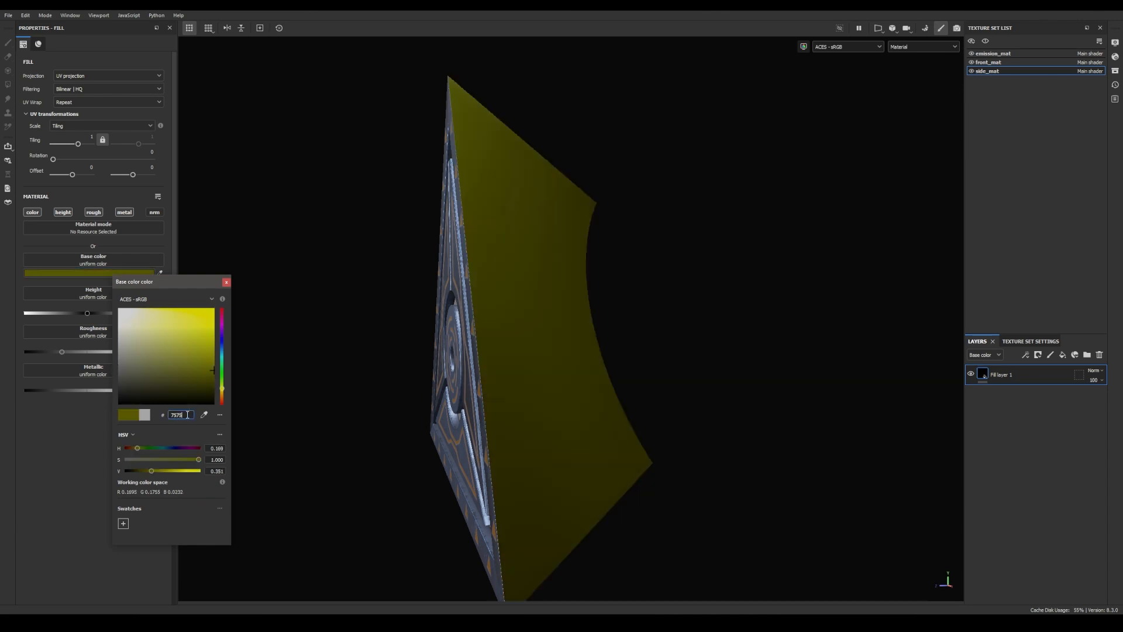
click(227, 282)
Step: Add a second fill layer above Fill layer 1 with only the height and roughness channels enabled
alt+drag(655, 401, 614, 316)
scroll(500, 340, up, 3)
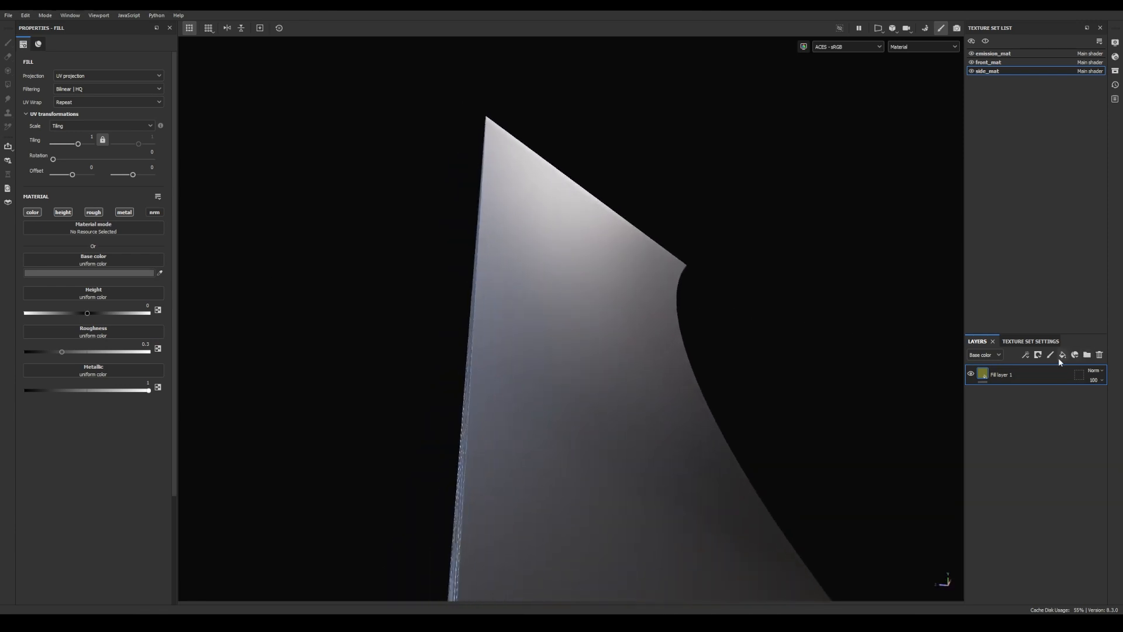
click(1063, 354)
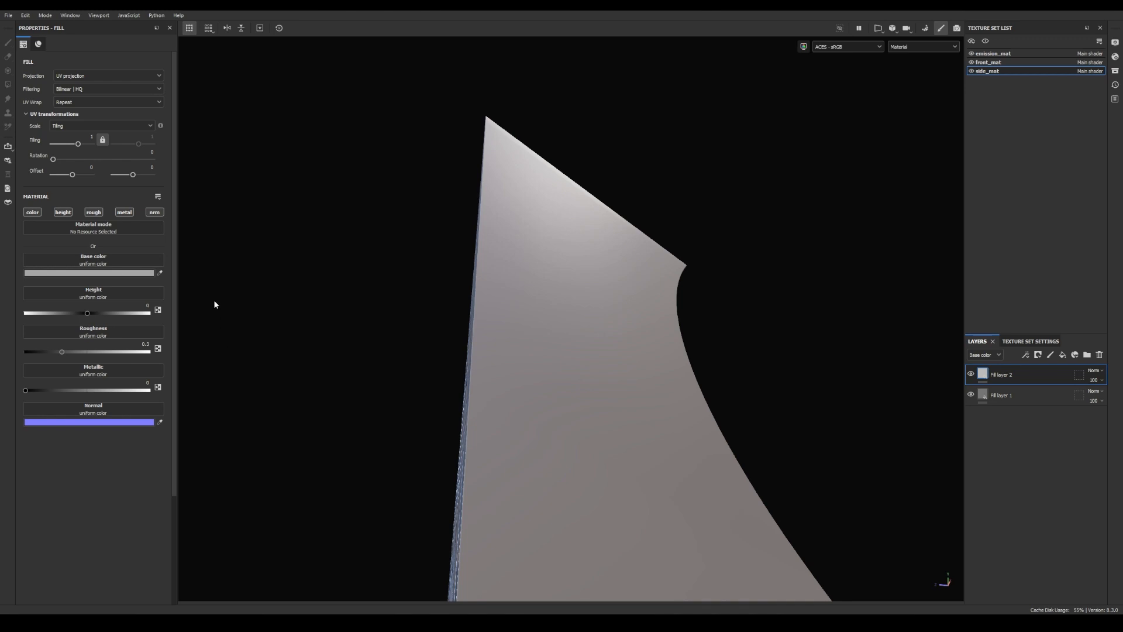
click(32, 212)
click(124, 212)
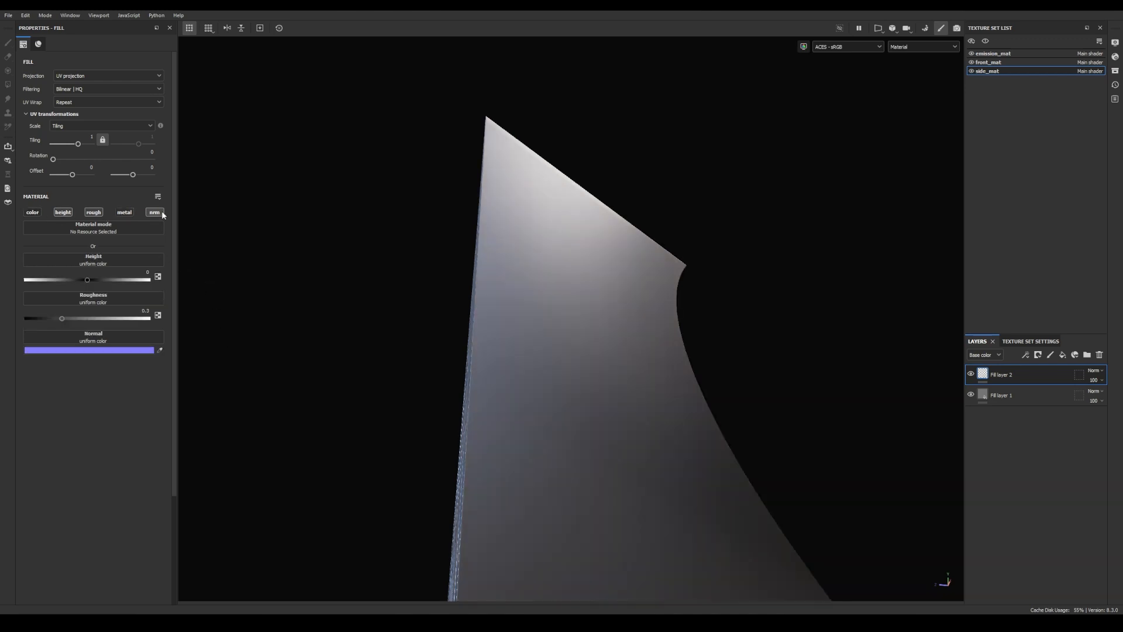
click(155, 211)
Step: Add a black mask to Fill layer 2 and add a fill effect to that mask
alt+middle_drag(570, 324, 566, 285)
scroll(565, 285, up, 2)
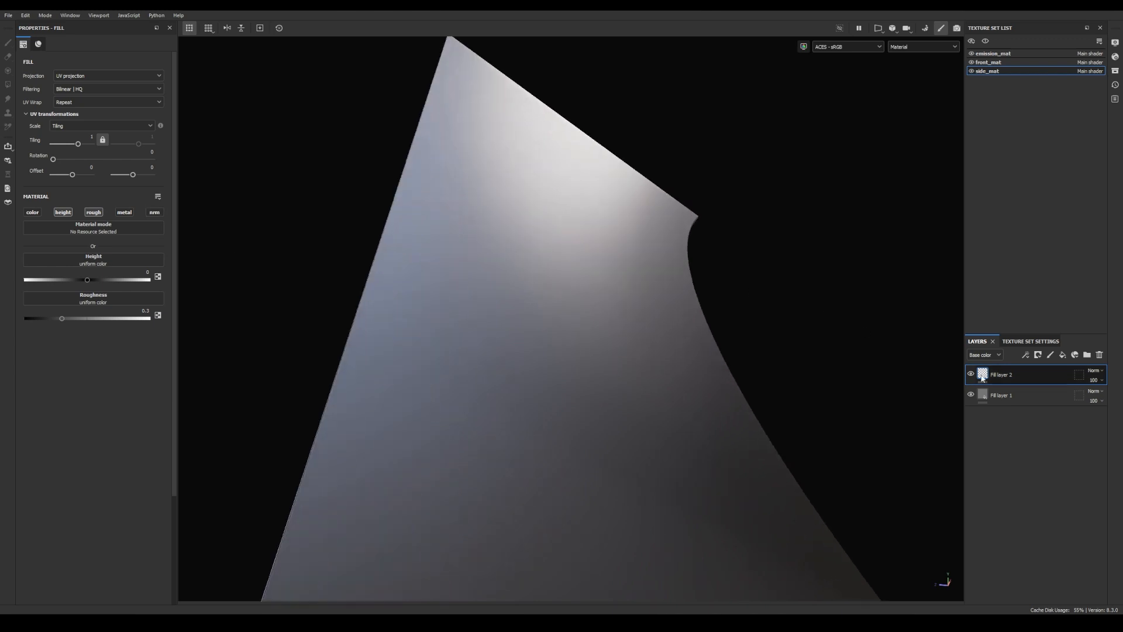
right_click(982, 374)
click(1012, 108)
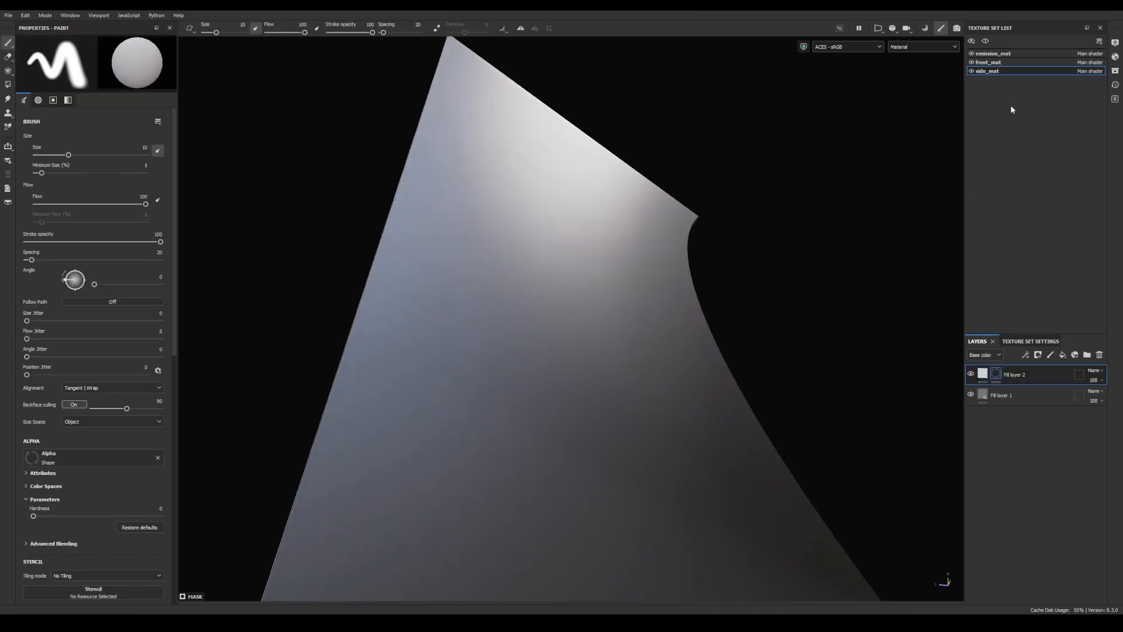
click(1026, 355)
click(1041, 393)
Step: Search the texture assets for "fractal" and assign 3D Ridged Noise Fractal to the mask fill's grayscale
click(70, 15)
mouse_move(88, 27)
click(142, 26)
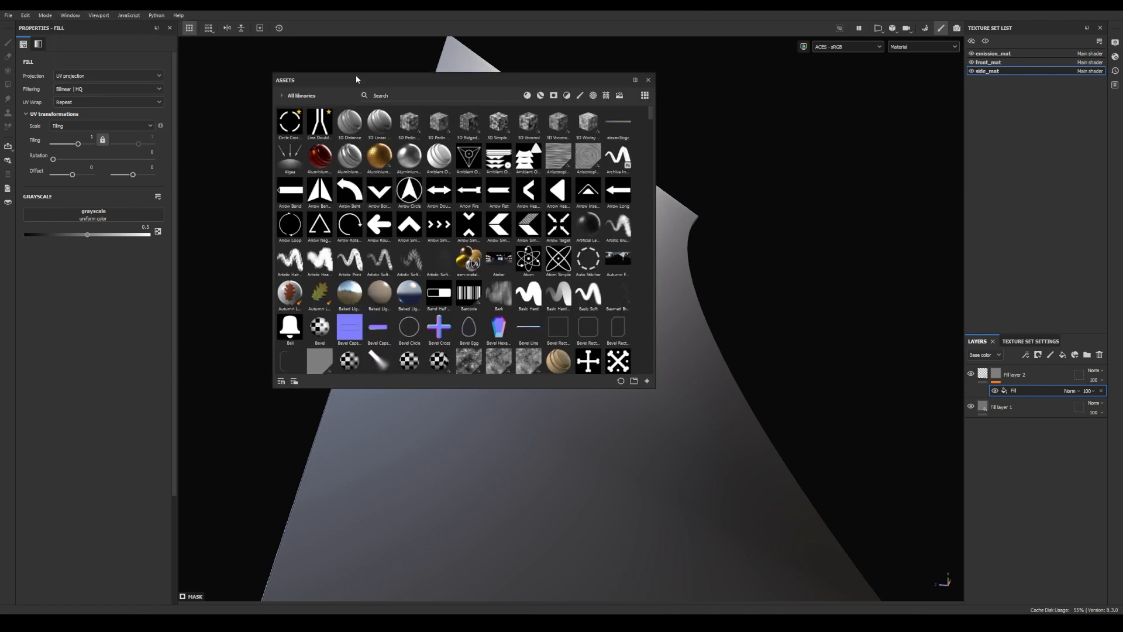
drag(356, 76, 311, 72)
click(559, 92)
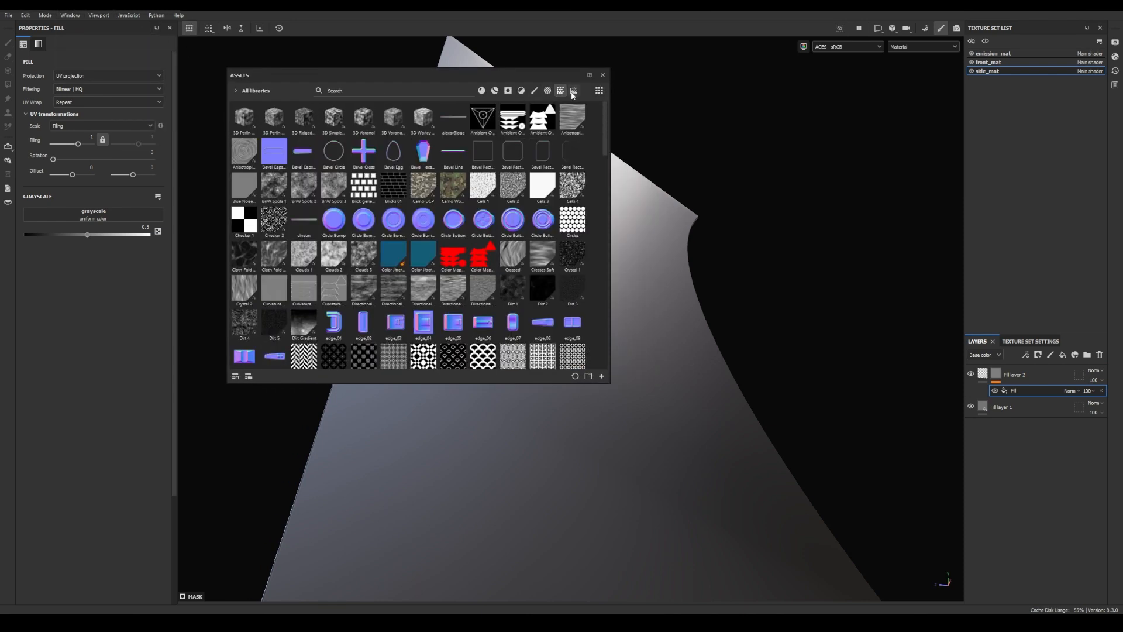
click(394, 92)
text(fractal)
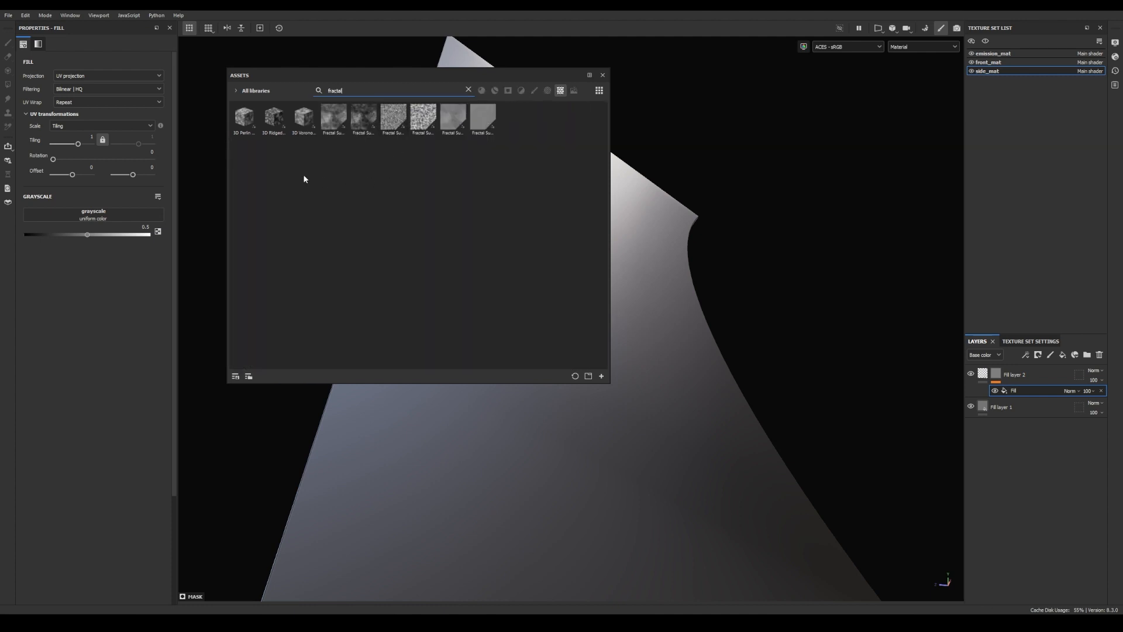
click(268, 116)
drag(269, 118, 76, 211)
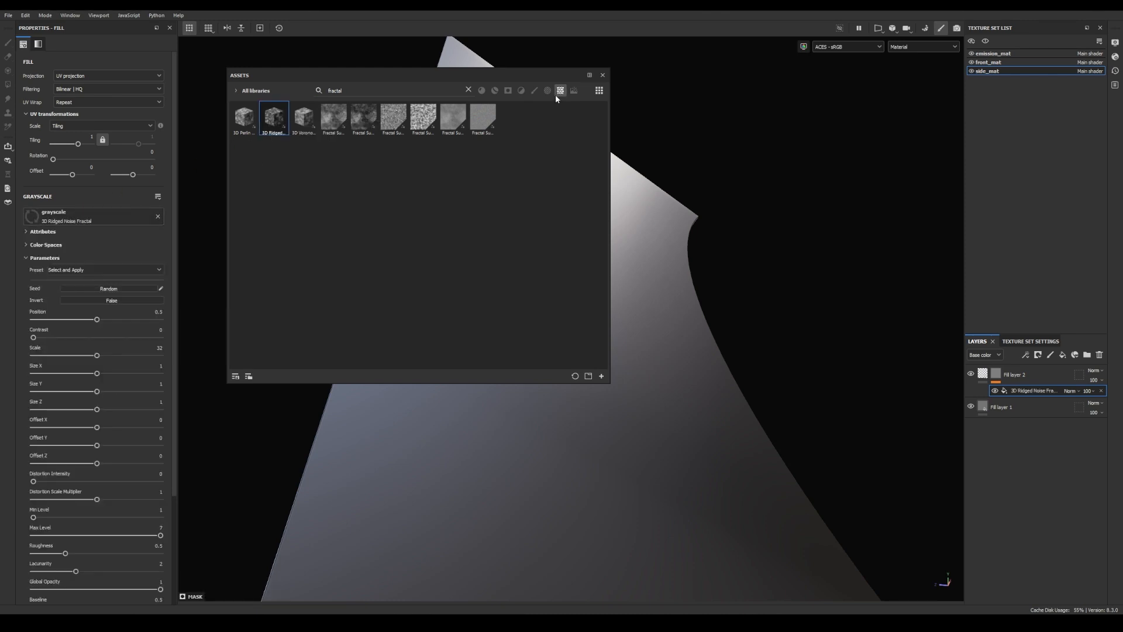
click(603, 76)
Step: Set Fill layer 2's roughness to 0.3333 and its height to -0.0208
alt+drag(500, 233, 505, 228)
click(983, 374)
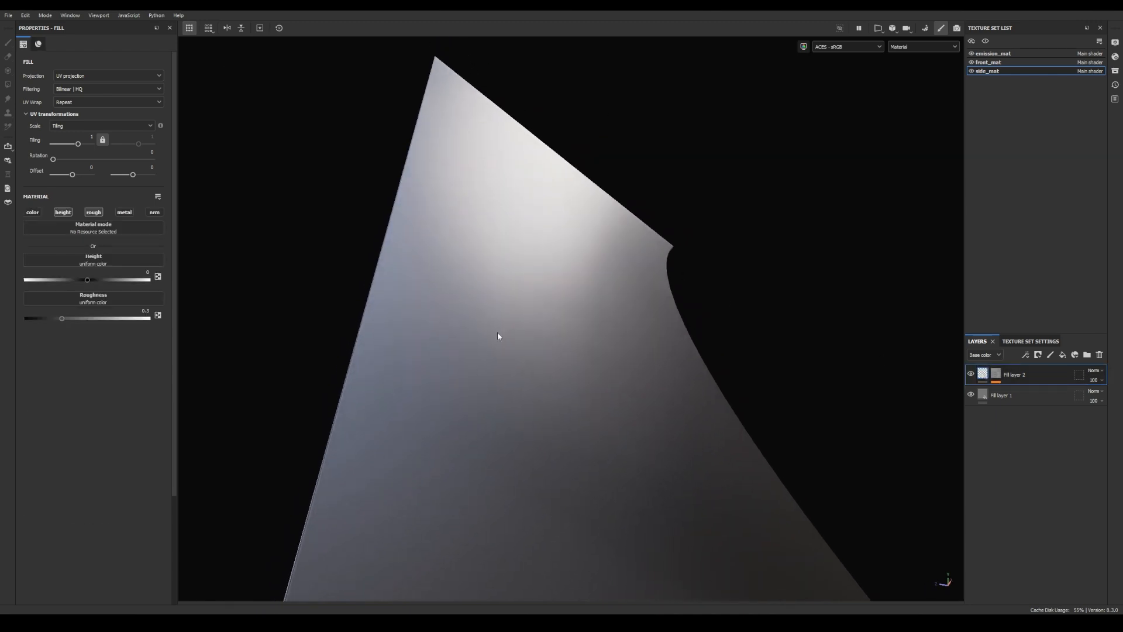
click(62, 319)
drag(64, 318, 65, 318)
drag(86, 280, 85, 280)
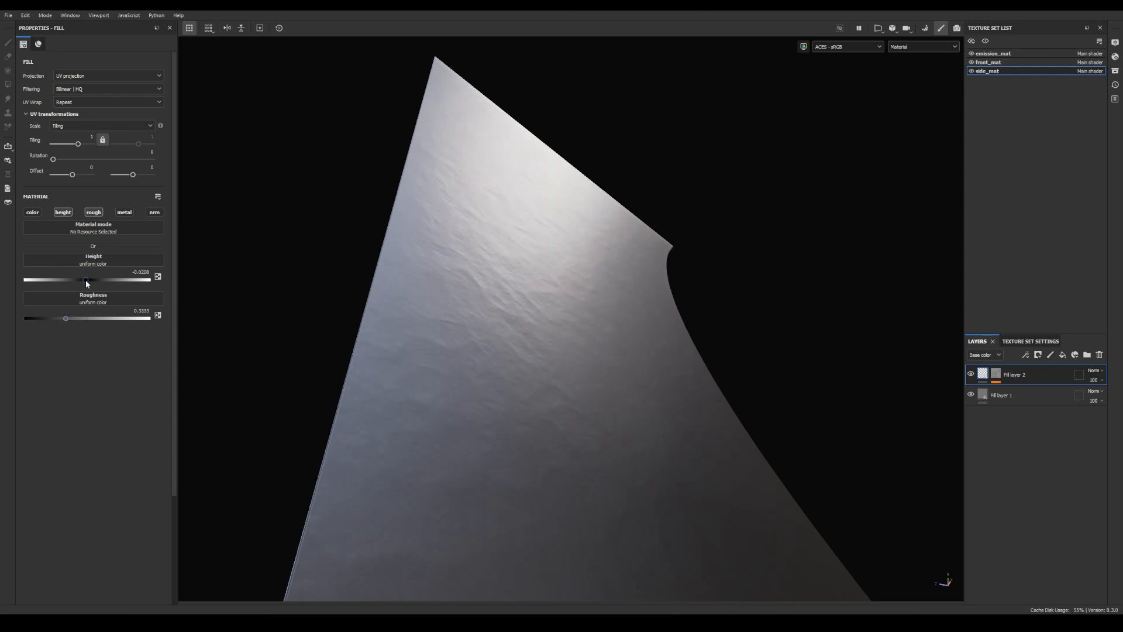
alt+drag(397, 305, 477, 355)
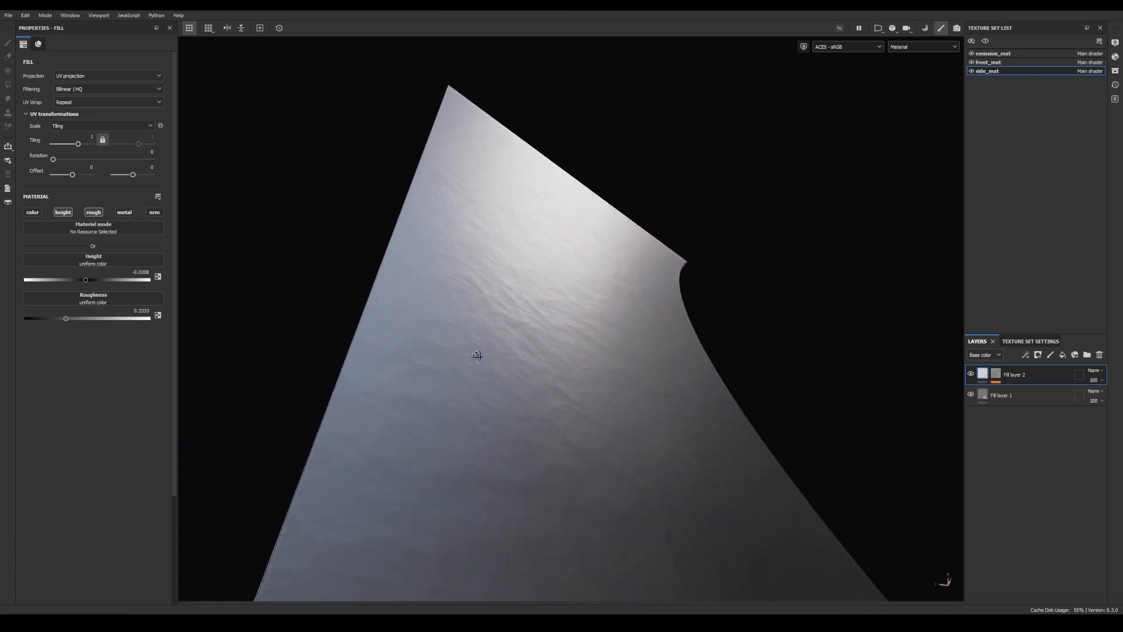
Step: Apply the Fibers preset to Fill layer 2's 3D Ridged Noise Fractal and display only the mask in the viewport
click(997, 374)
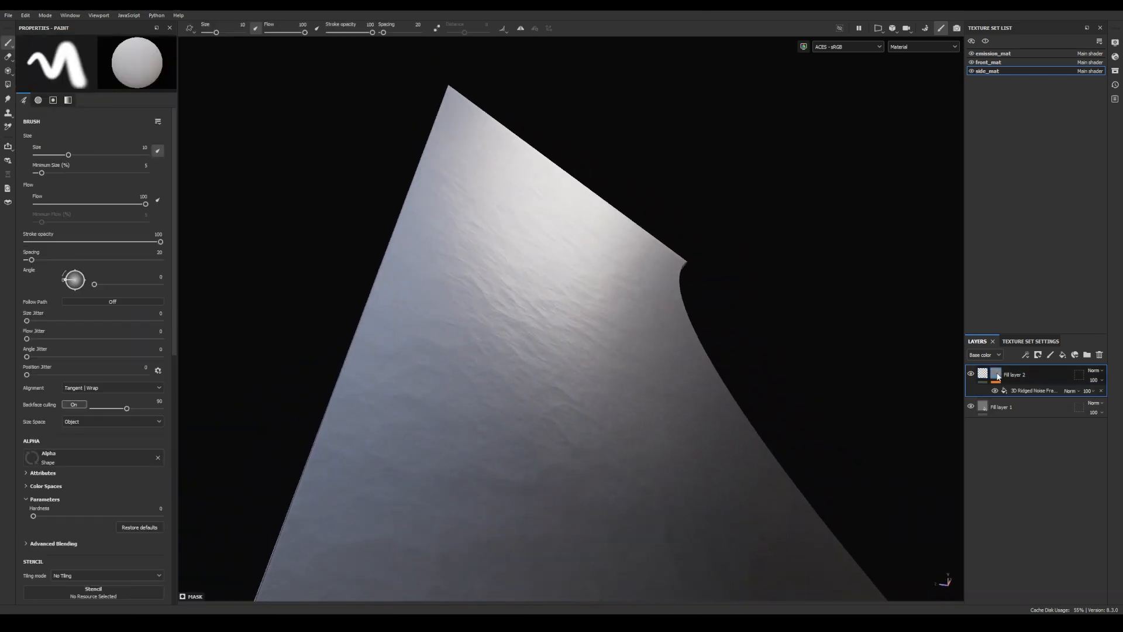
click(1029, 391)
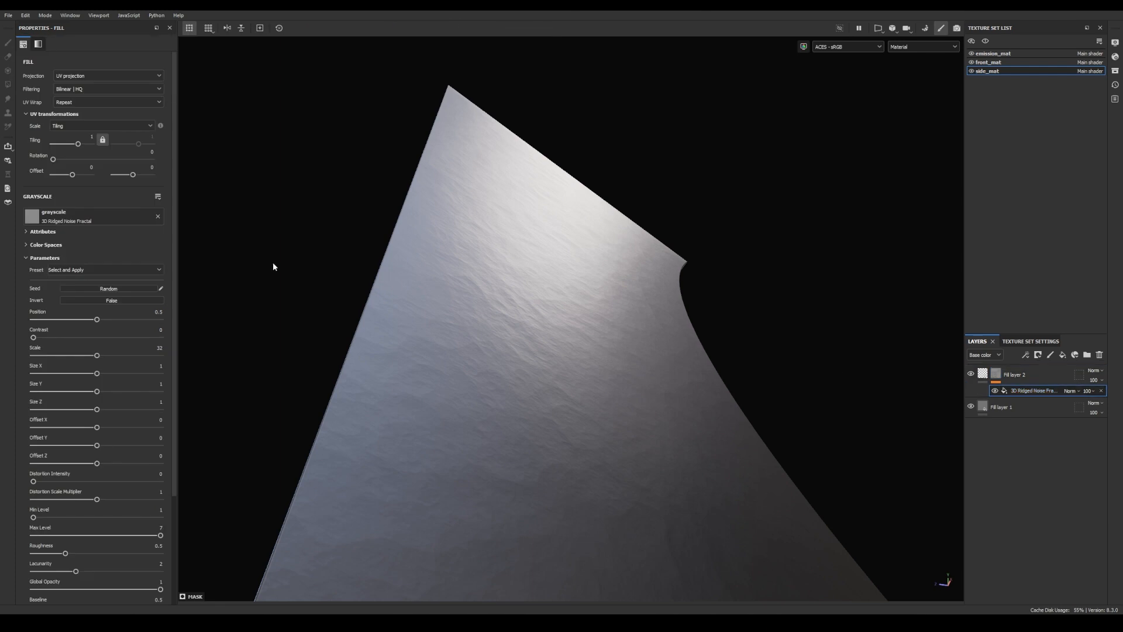
scroll(175, 258, down, 3)
scroll(175, 270, down, 1)
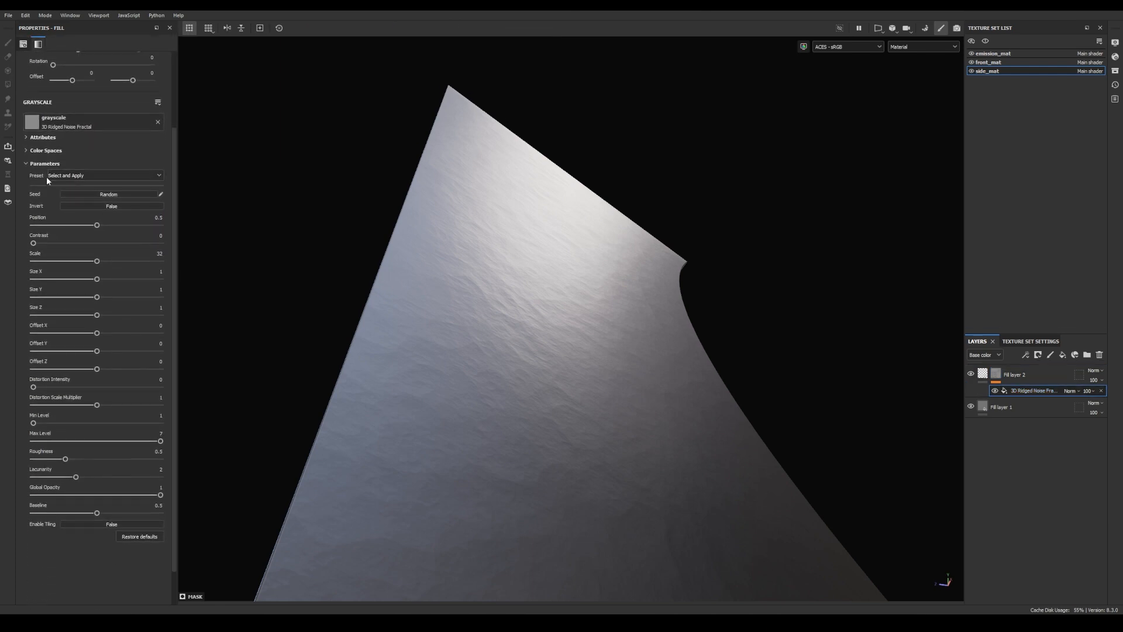
click(102, 174)
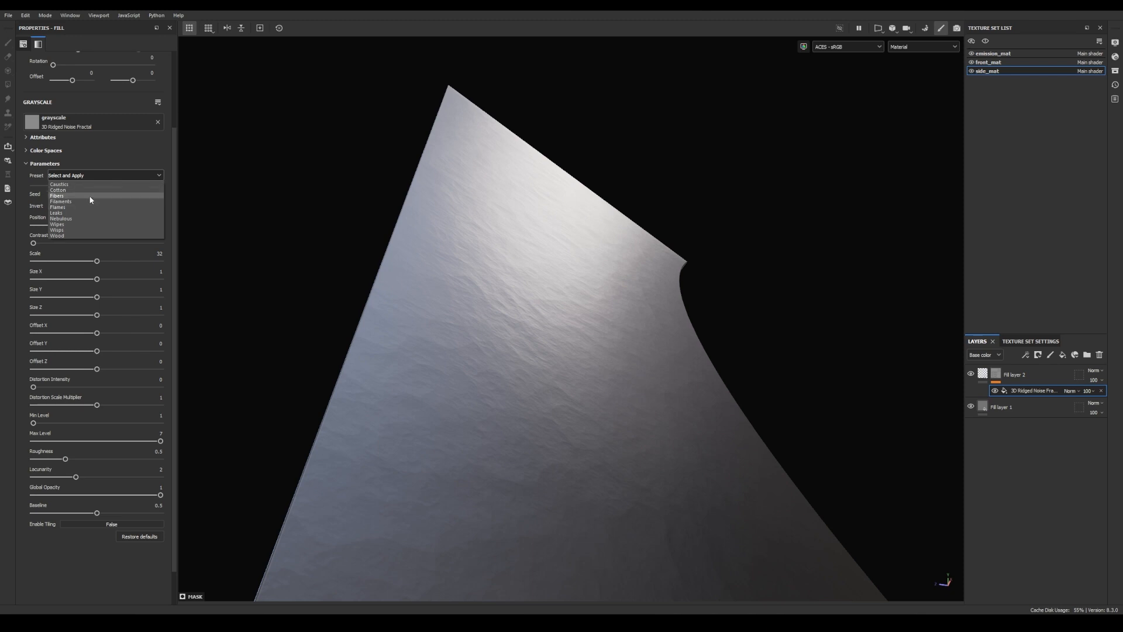
click(88, 196)
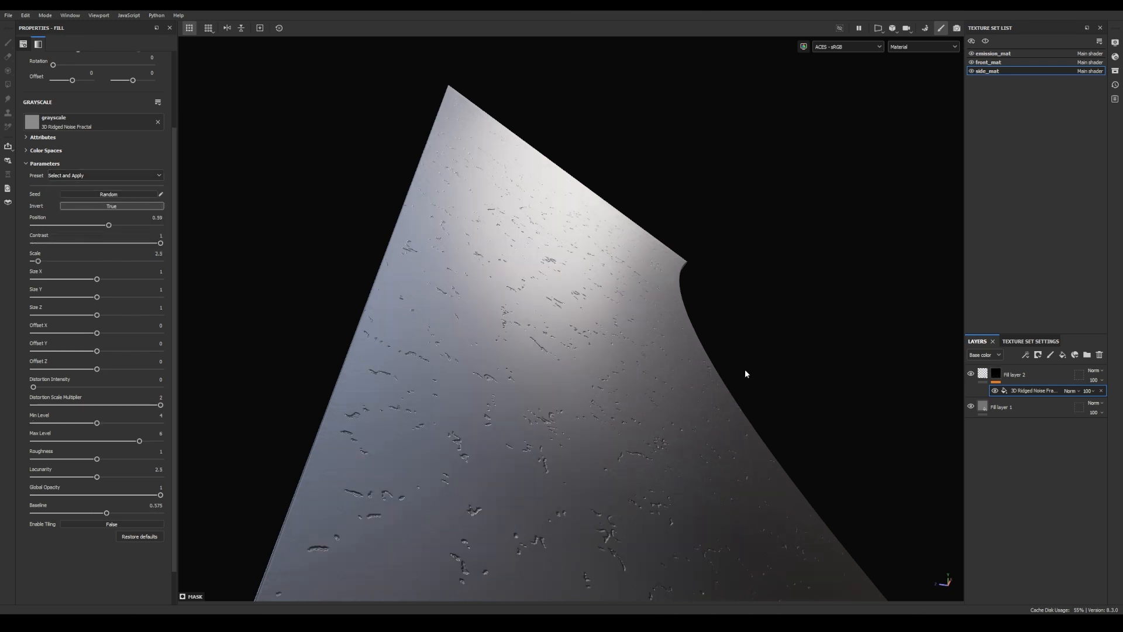
alt+click(997, 373)
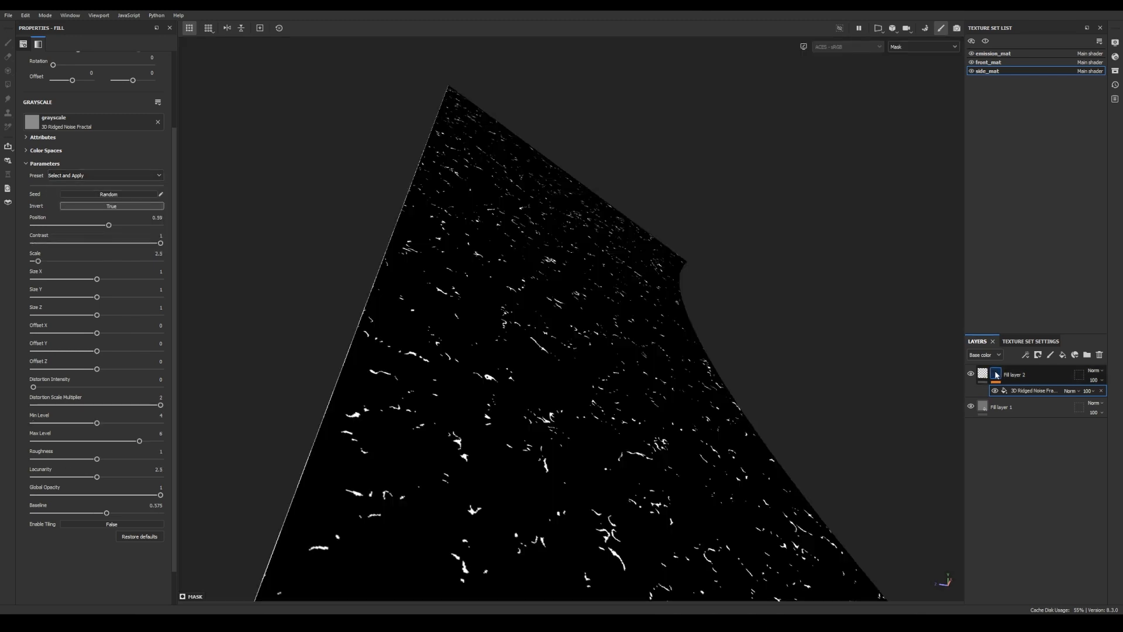
Step: Try the Cotton and Nebulous presets on the noise fractal, then undo all preset changes back to its original parameters
click(110, 175)
click(98, 191)
click(100, 174)
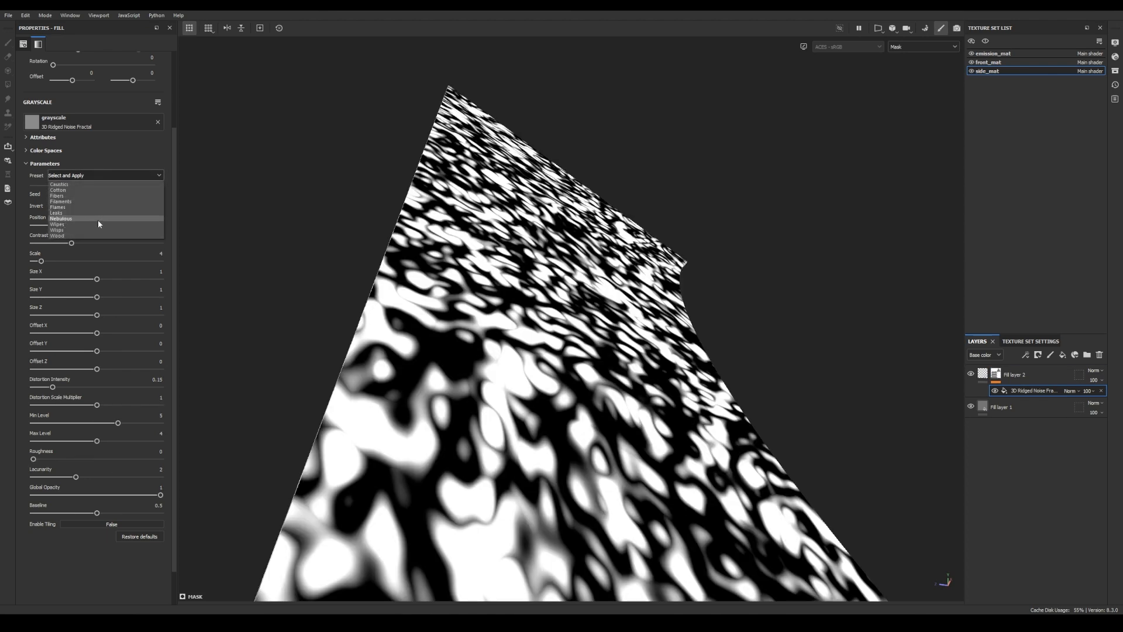
click(98, 219)
click(80, 177)
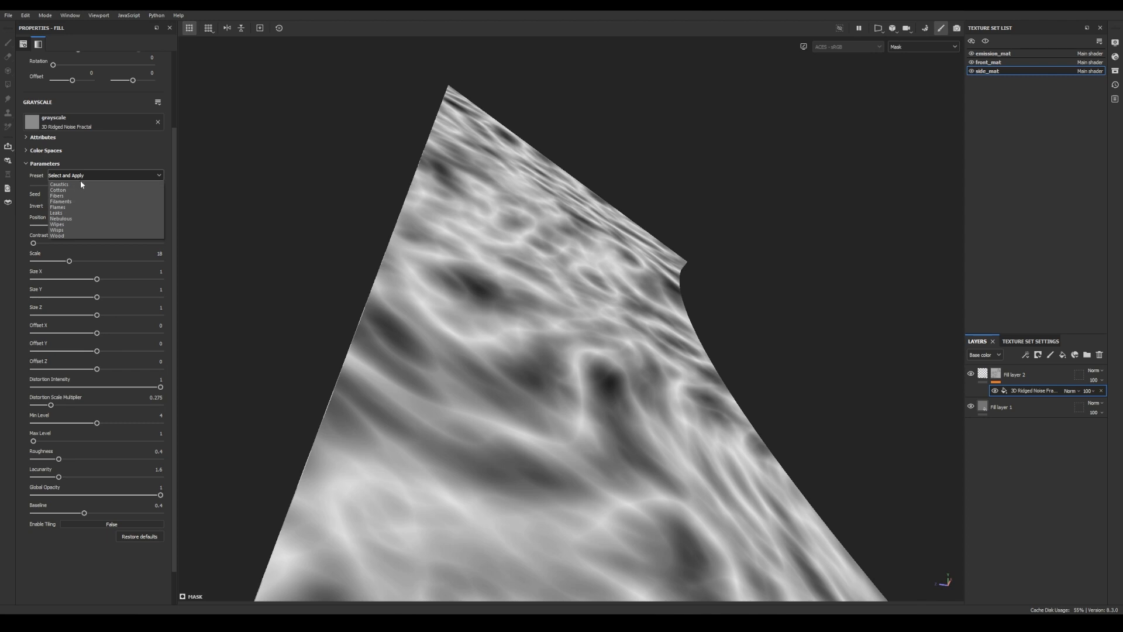
click(38, 179)
key(ctrl+z)
key(ctrl+z)
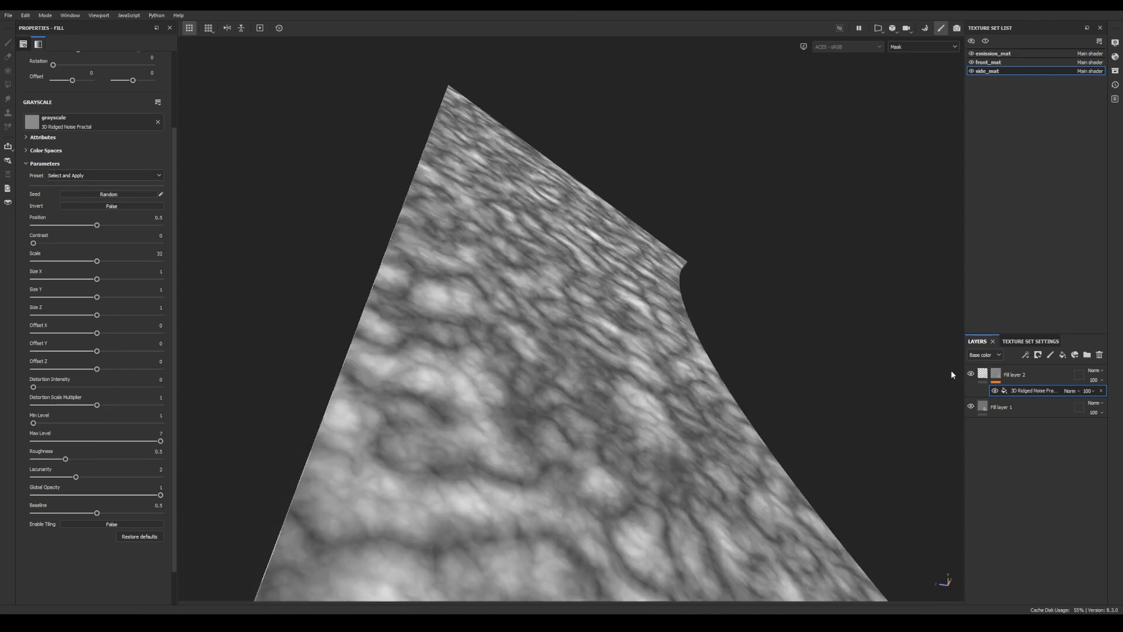
Step: Set the 3D Ridged Noise Fractal's Size Z to 10, distortion intensity to 0.17 and roughness to 0.8
drag(98, 315, 174, 322)
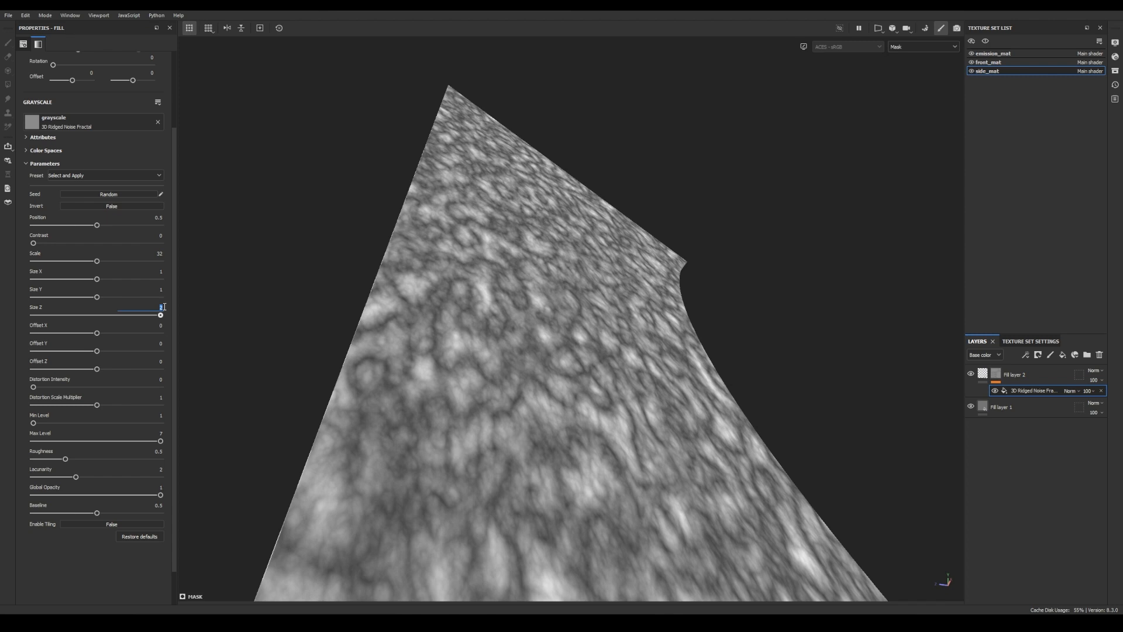
text(1)
key(Return)
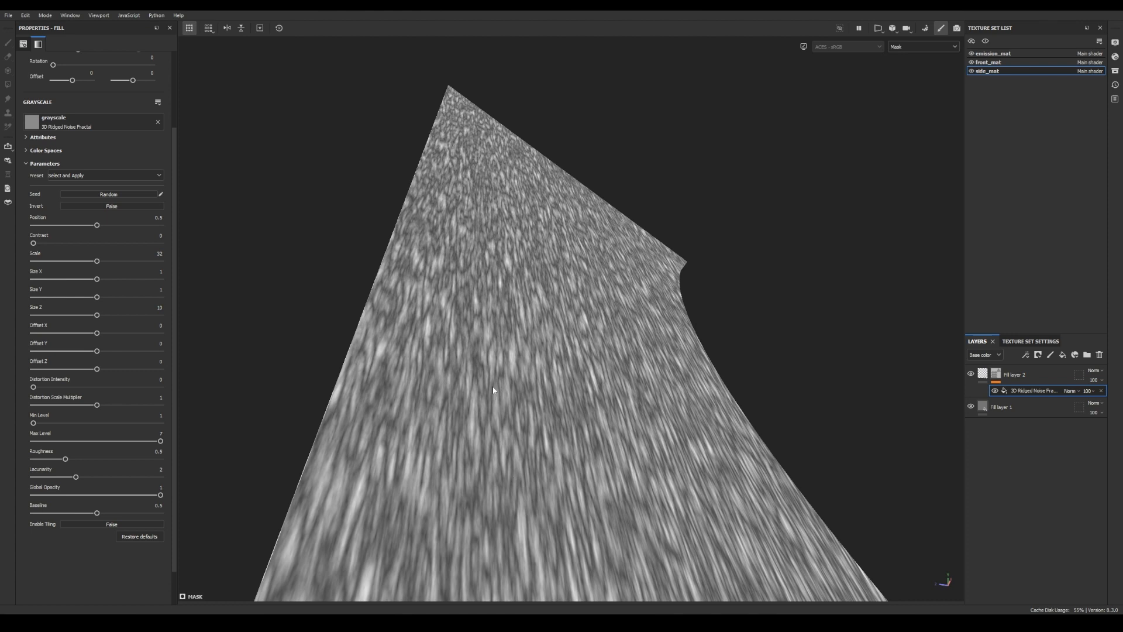
scroll(493, 387, up, 1)
drag(34, 386, 55, 389)
drag(65, 459, 85, 460)
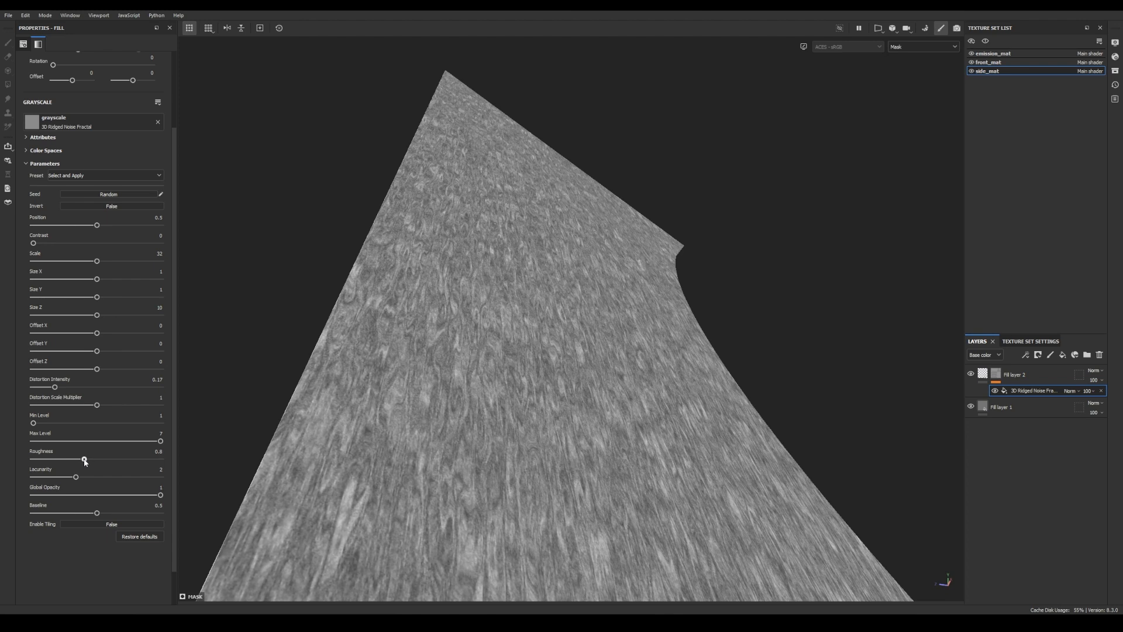
Step: Return the viewport to the material display and set Fill layer 2's height to -0.0069
key(m)
alt+drag(451, 364, 497, 379)
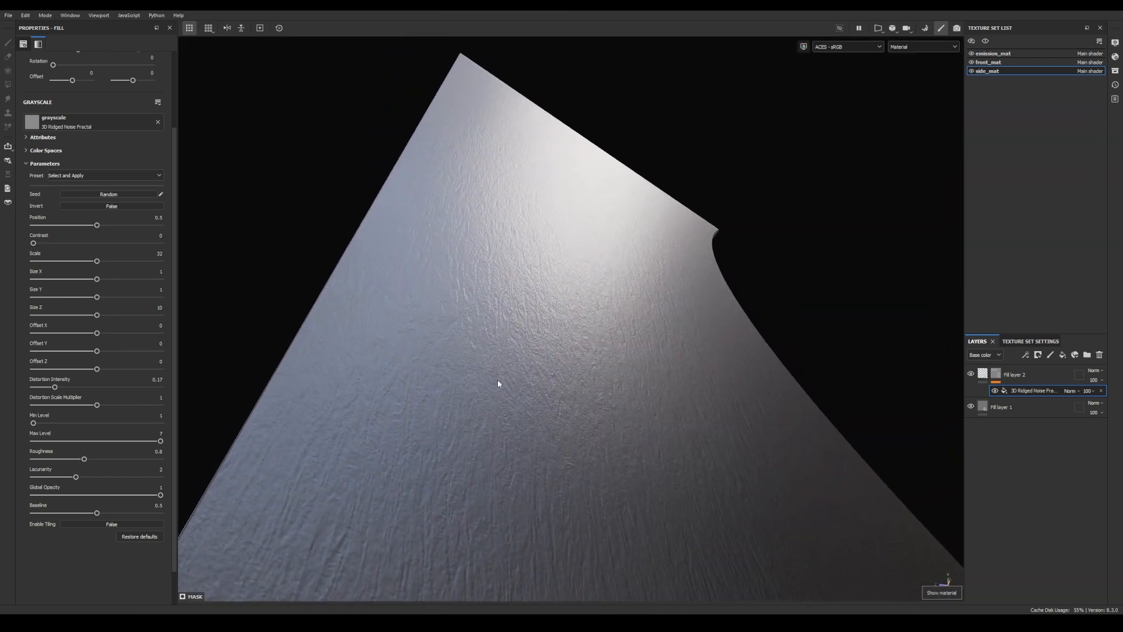
click(984, 376)
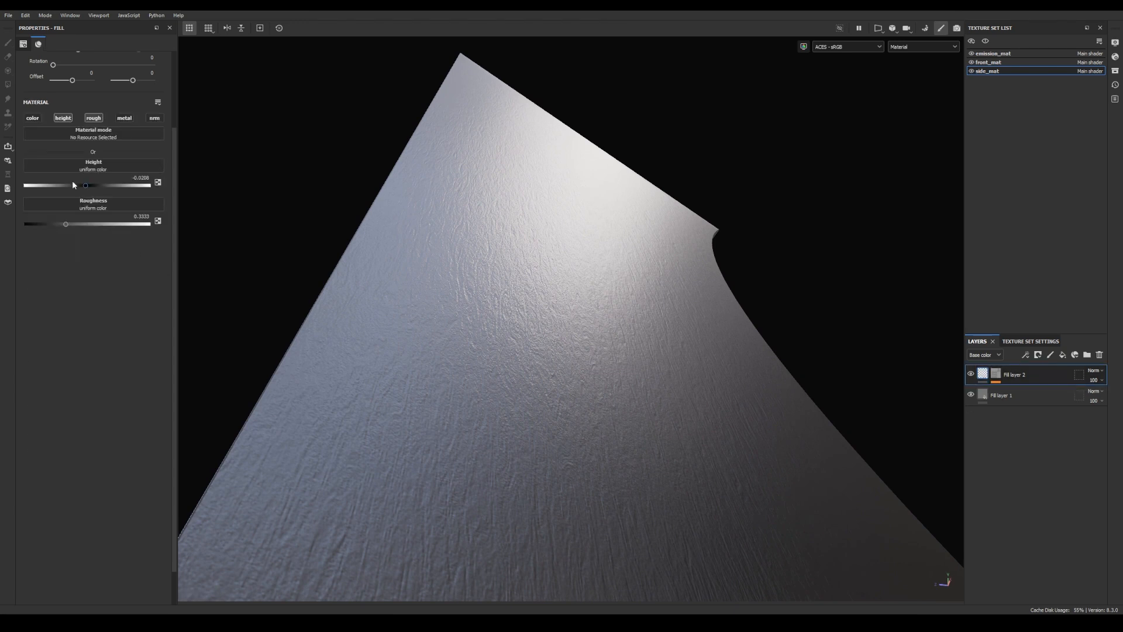
drag(87, 187, 85, 185)
alt+drag(515, 304, 415, 323)
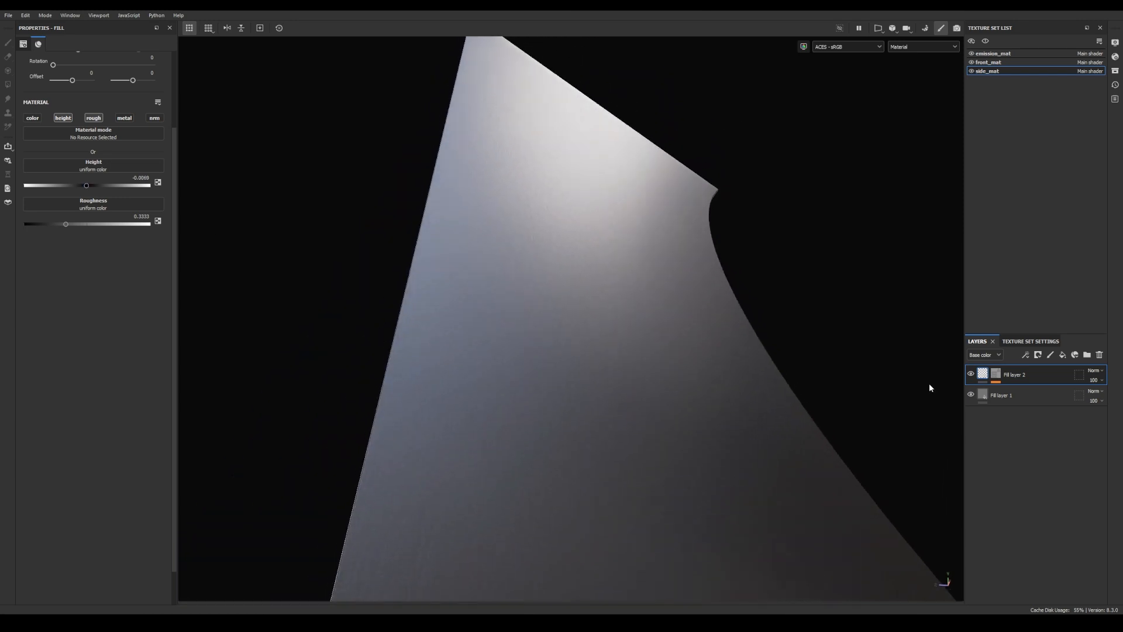
Step: Display Fill layer 2's mask in the viewport and set its 3D Ridged Noise Fractal's Size Z to 6
click(996, 374)
alt+click(996, 375)
click(1019, 390)
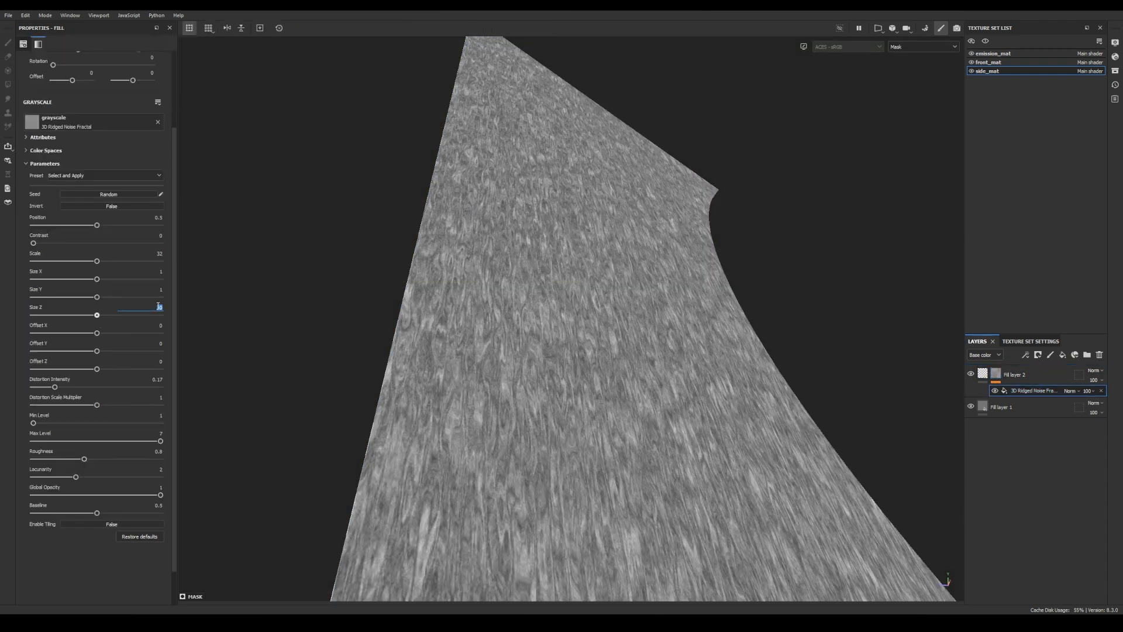
text(6)
key(Return)
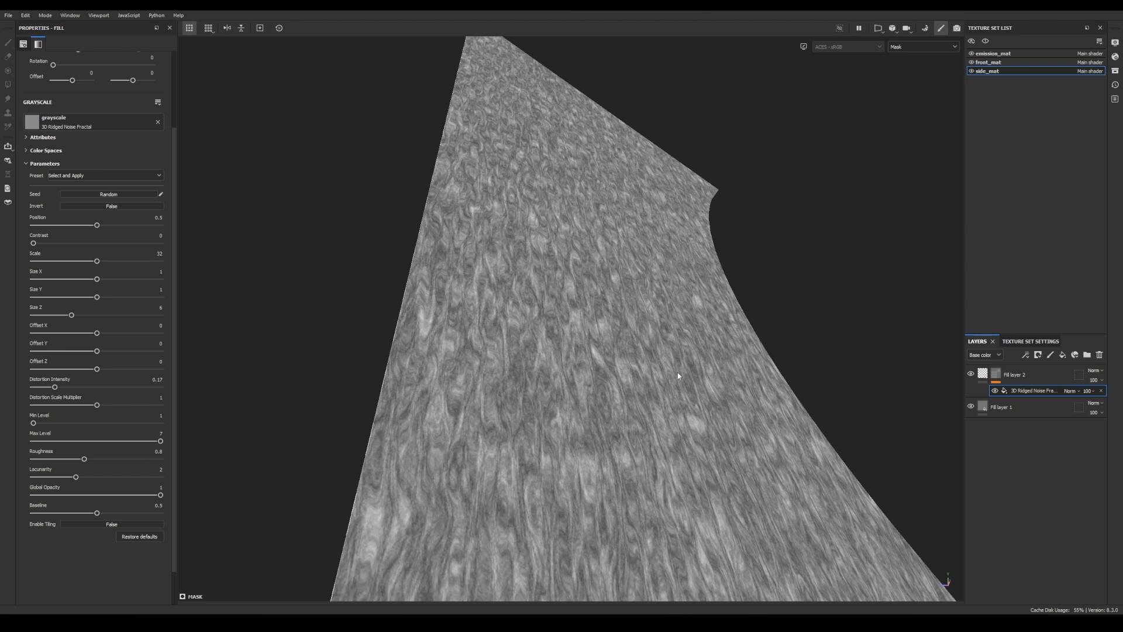
Step: Return the viewport to the material display and rename Fill layer 2 as Noise_1
key(m)
alt+drag(710, 306, 827, 409)
double_click(1021, 377)
text(Noise_1)
key(Return)
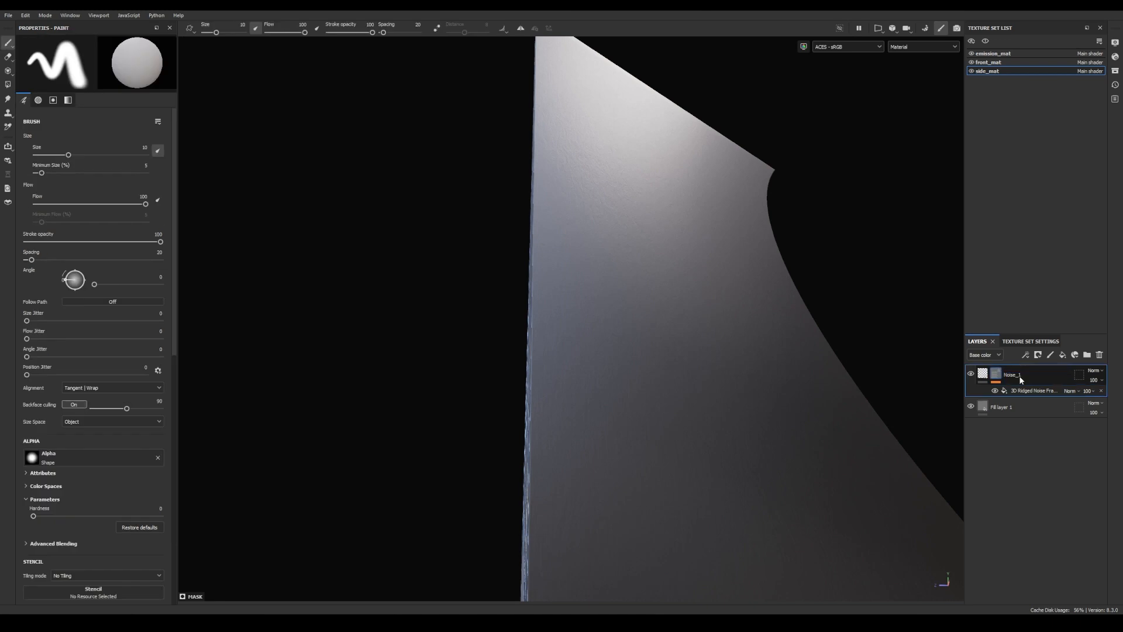
click(983, 373)
alt+drag(773, 339, 702, 343)
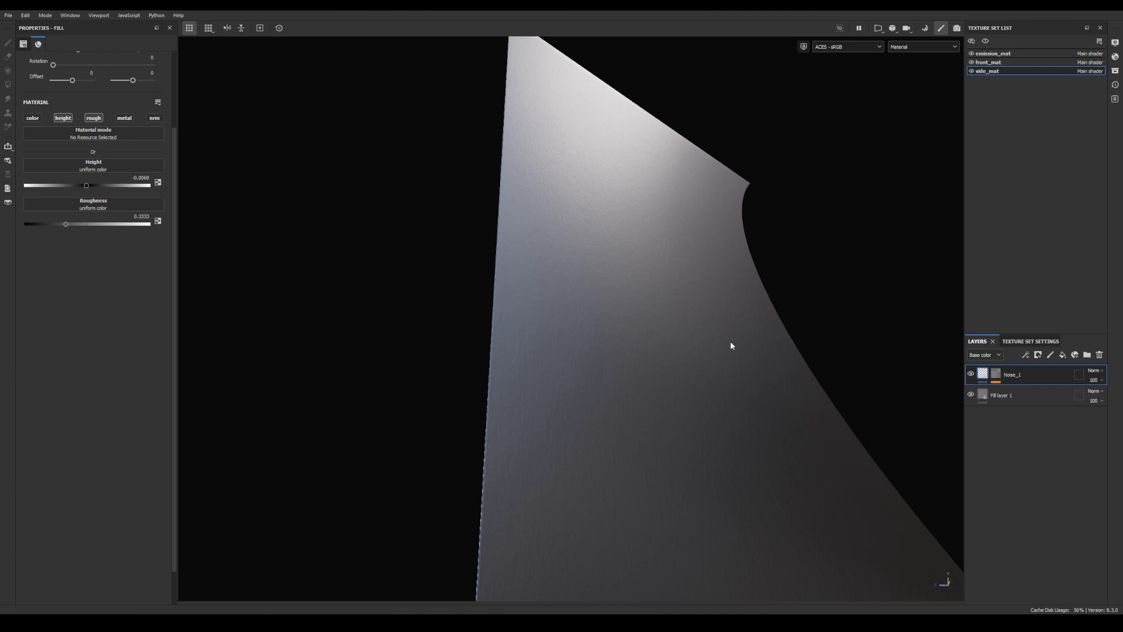
mouse_move(667, 389)
alt+mouse_down()
mouse_move(667, 371)
mouse_move(665, 380)
alt+mouse_up()
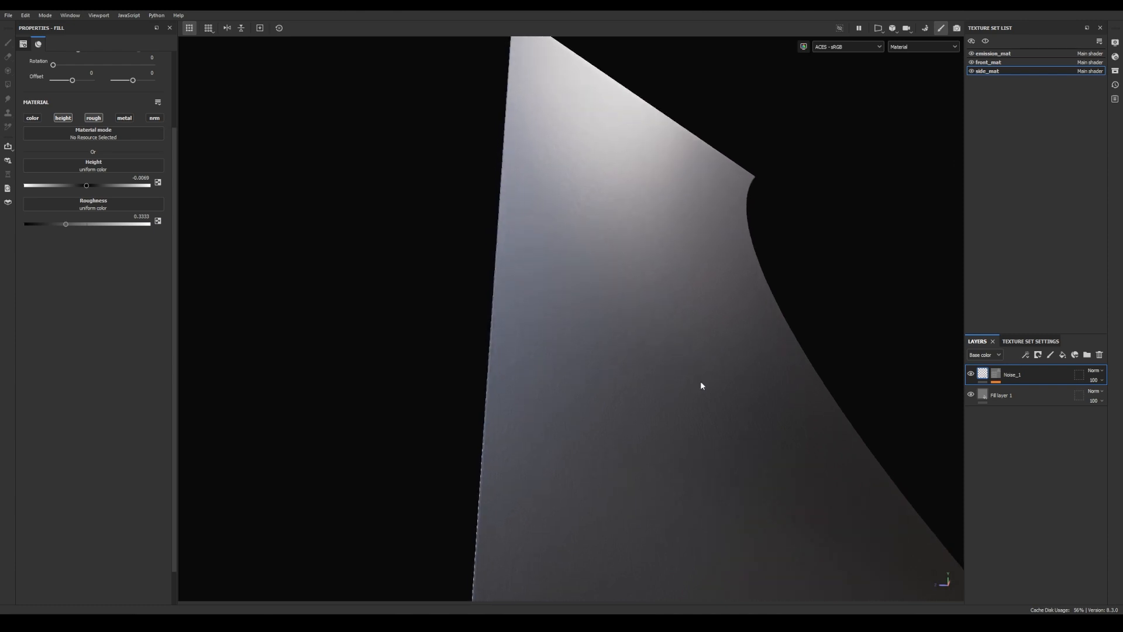
Step: Create a layer folder named Damascus above Noise_1 and add a fill layer inside it
click(1087, 355)
double_click(1012, 375)
text(Darkscus)
key(Return)
click(1066, 356)
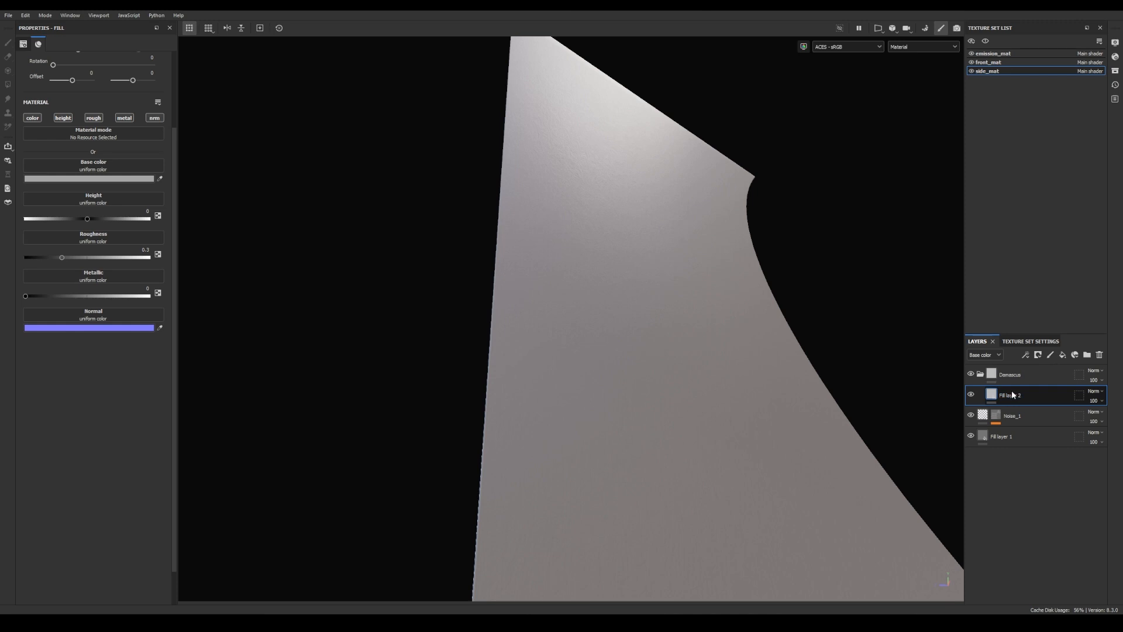
Step: Add a black mask to the Damascus folder
click(989, 373)
right_click(988, 373)
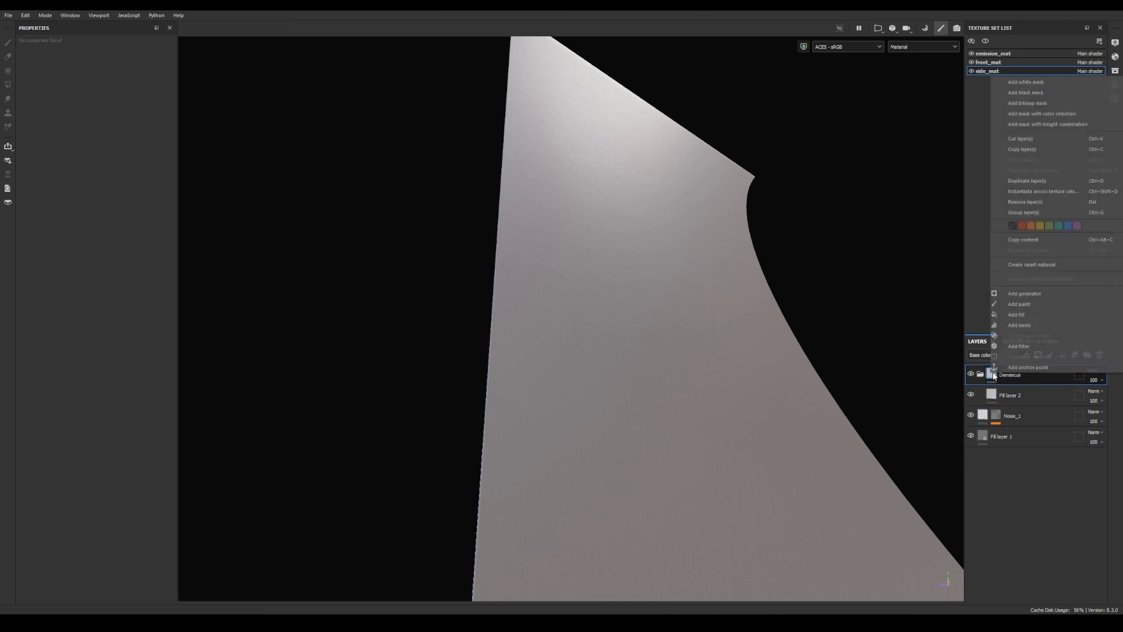
click(1025, 92)
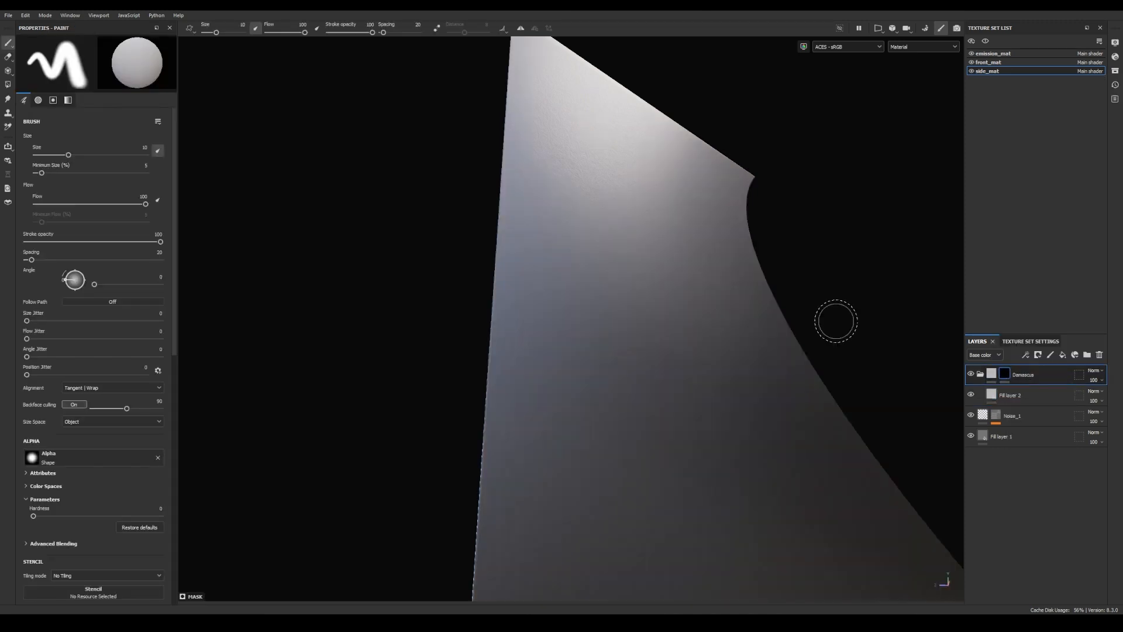
alt+drag(658, 286, 741, 302)
scroll(740, 302, down, 2)
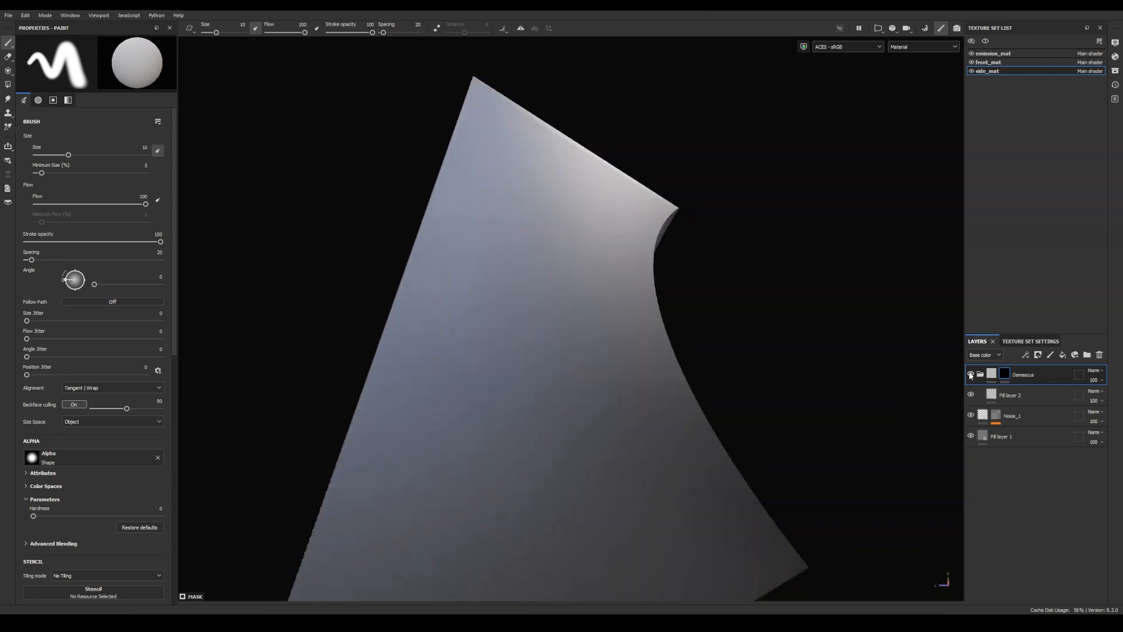
Step: Add a fill with the 3D Voronoi Fractal to the Damascus folder's mask and display only the mask in the viewport
click(1026, 354)
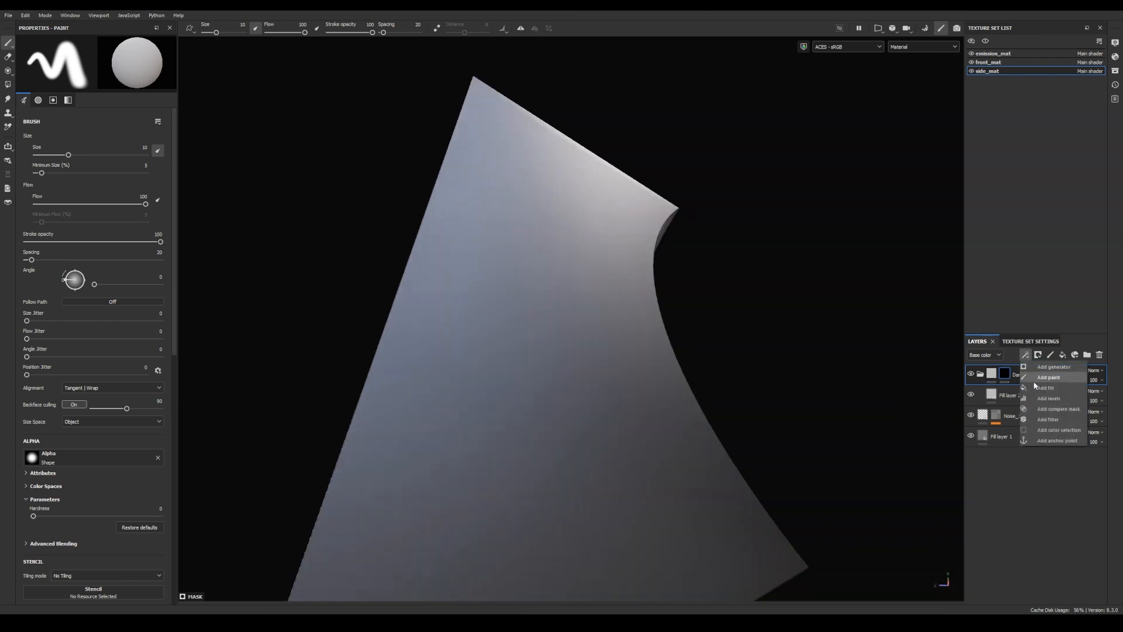
click(1039, 388)
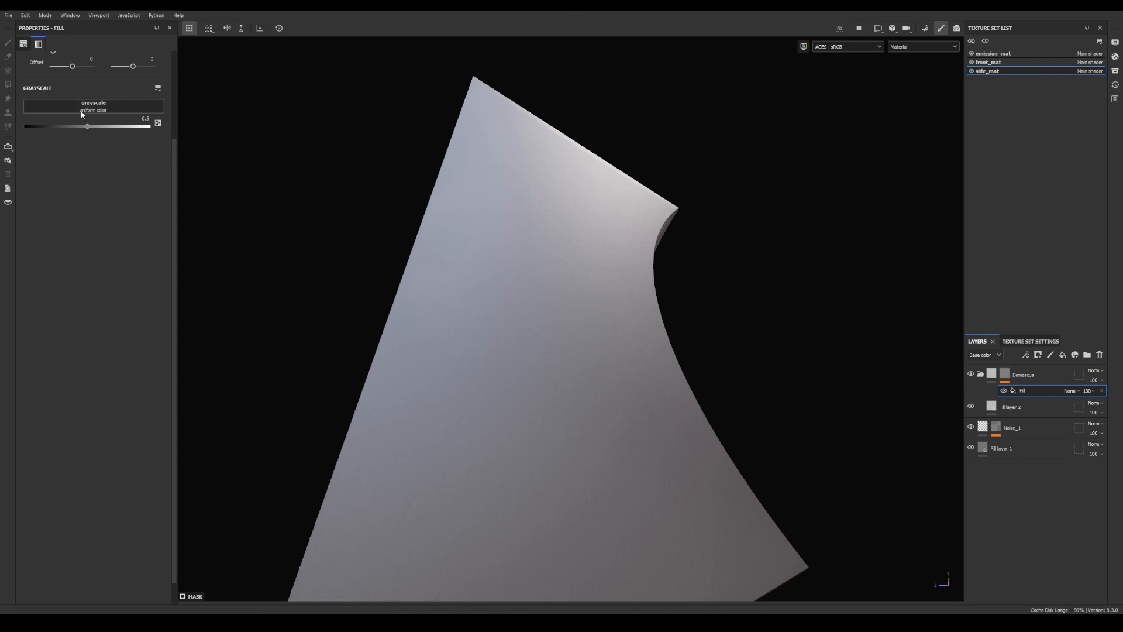
click(87, 110)
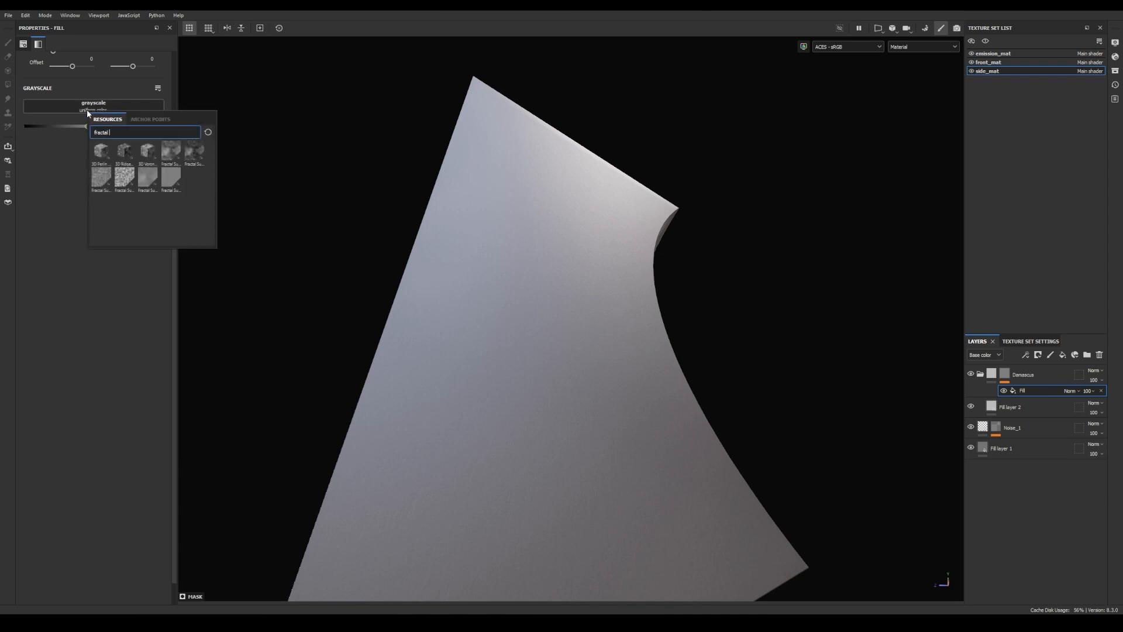
click(147, 157)
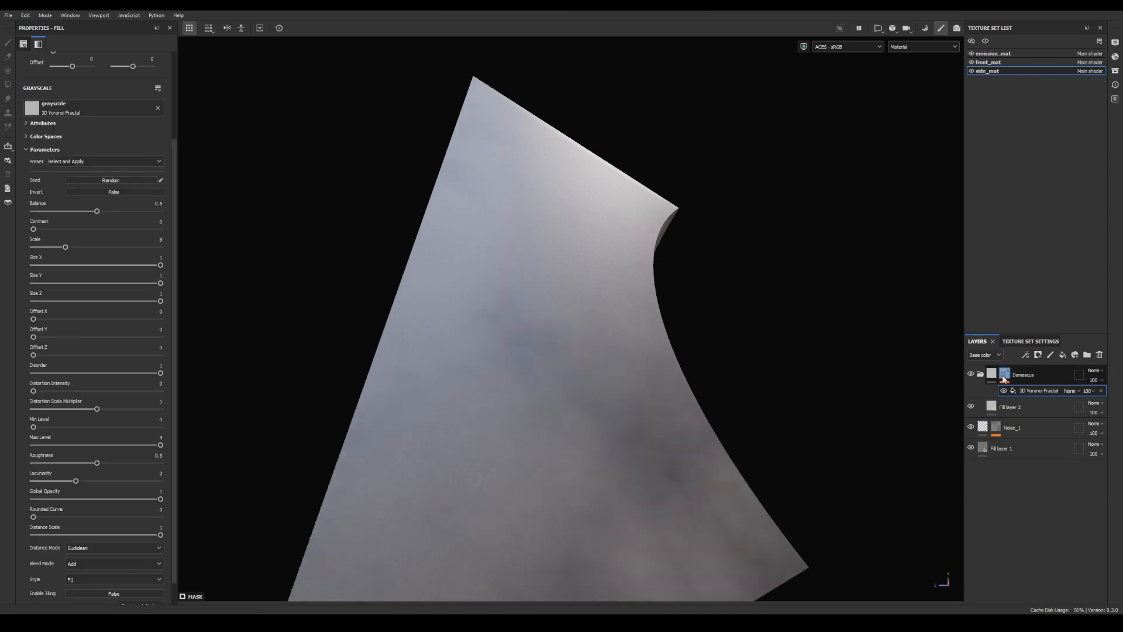
alt+click(1004, 374)
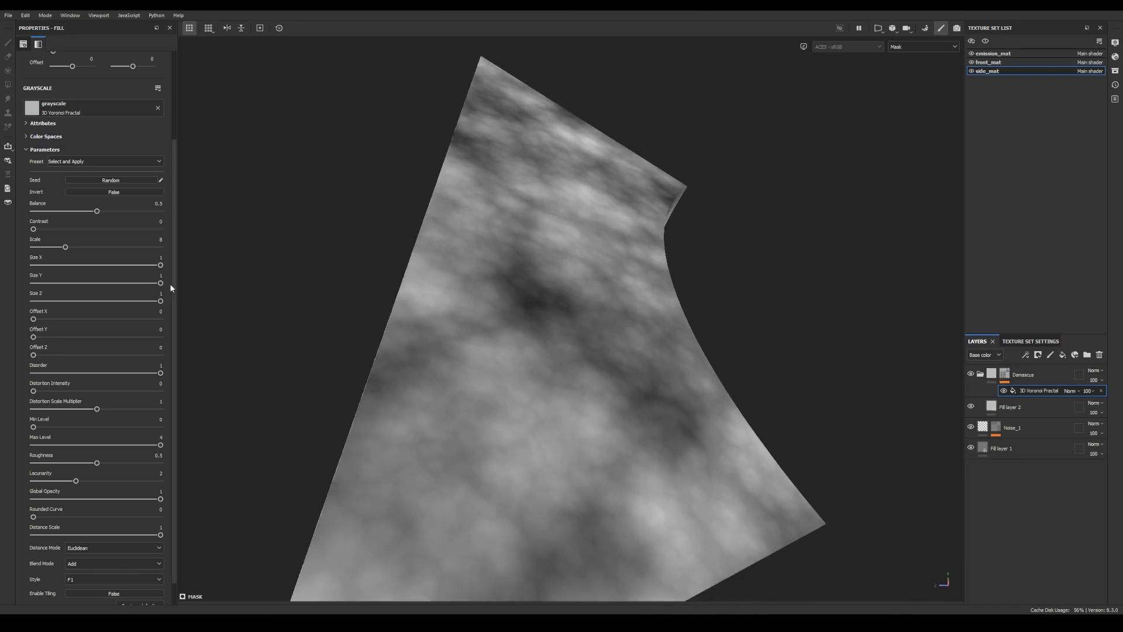
Step: Set the 3D Voronoi Fractal's style to F2-F1, balance to 0.4 and Size Z to 2
scroll(173, 284, down, 2)
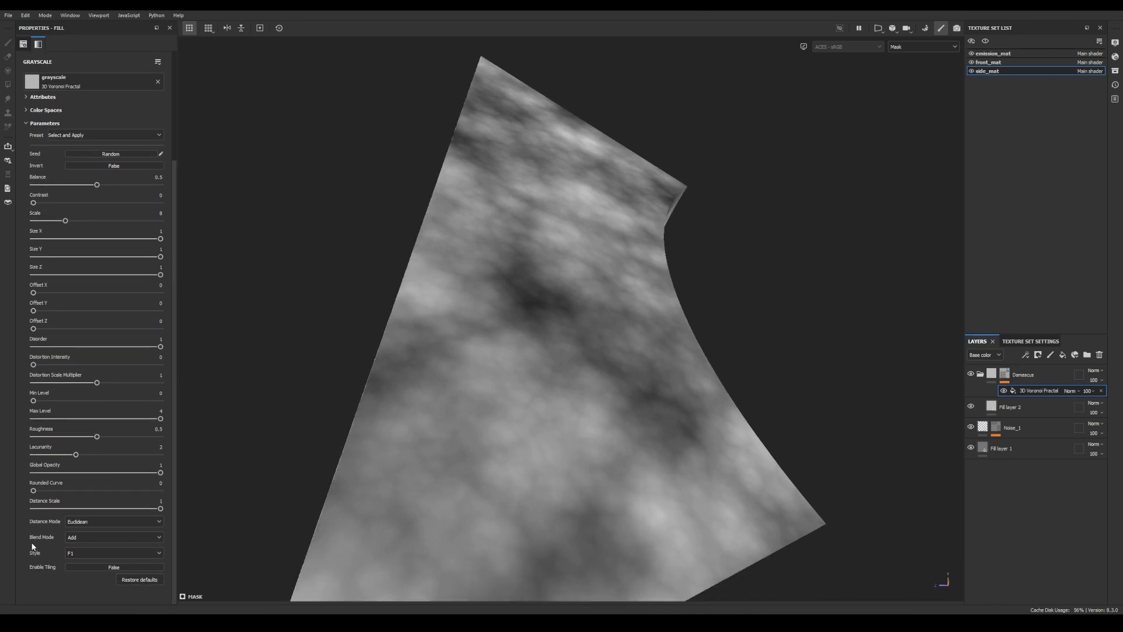
click(101, 554)
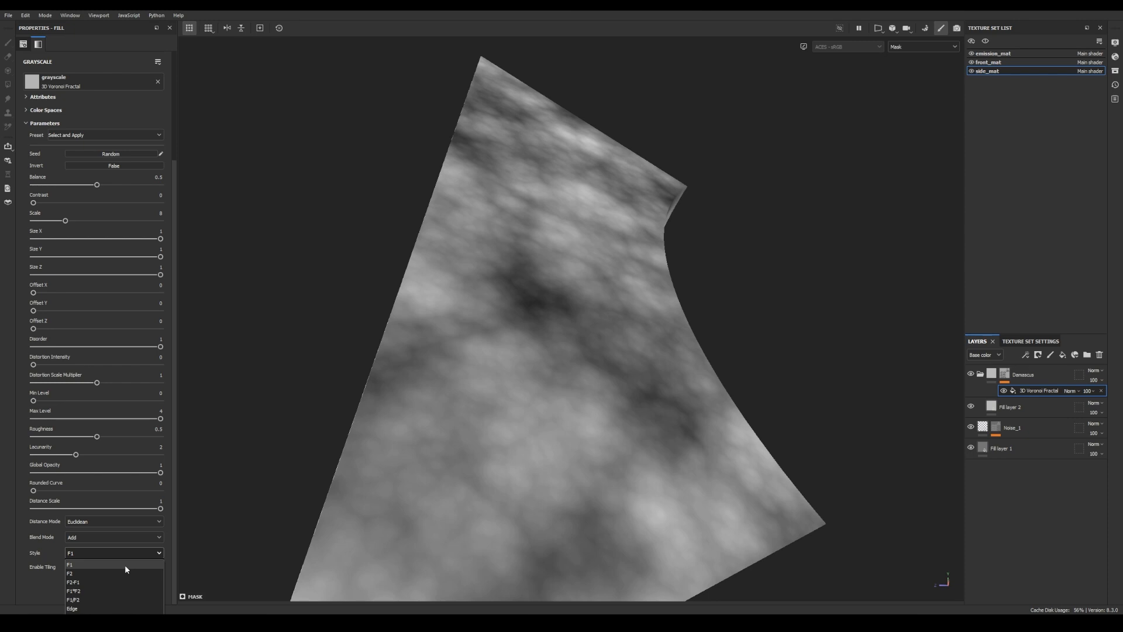
click(84, 581)
alt+drag(492, 339, 418, 327)
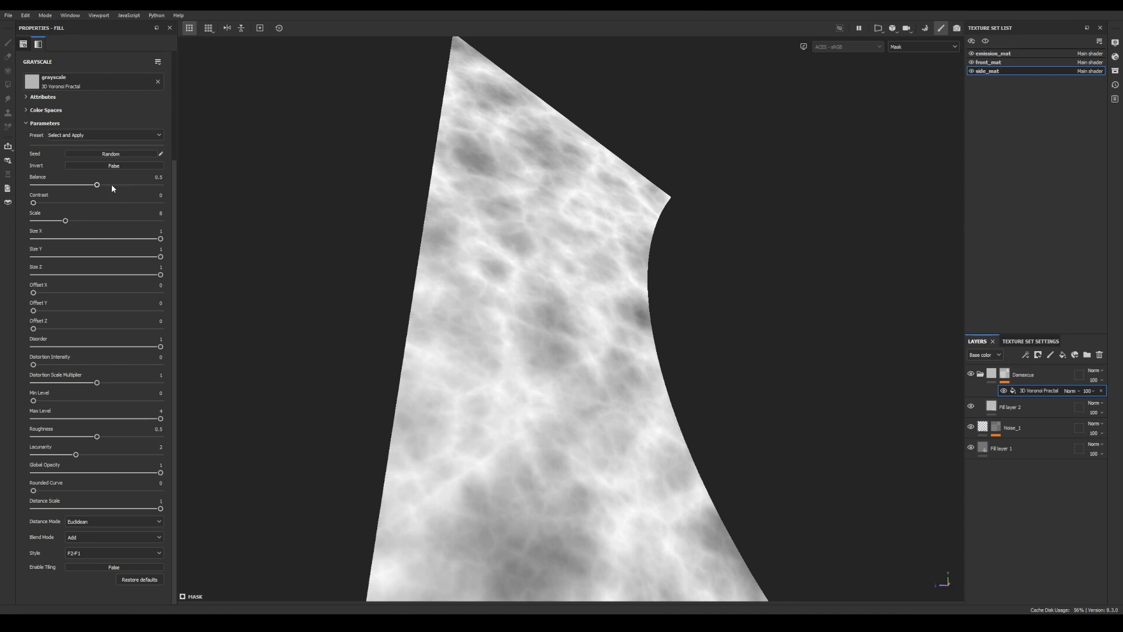
drag(96, 186, 85, 187)
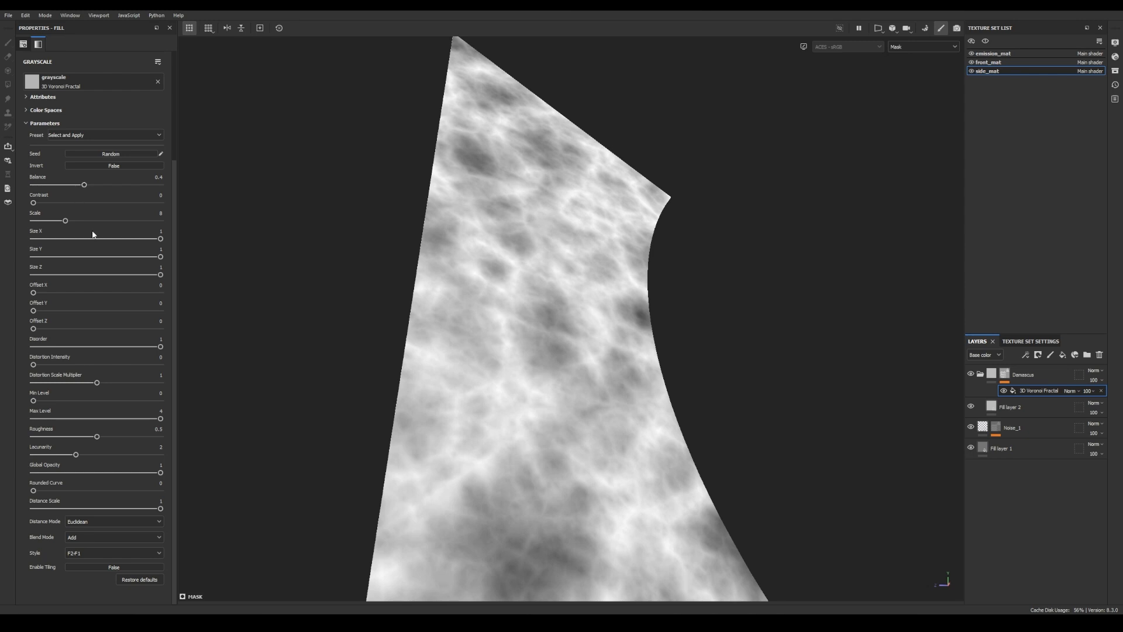
click(160, 267)
text(2)
key(Return)
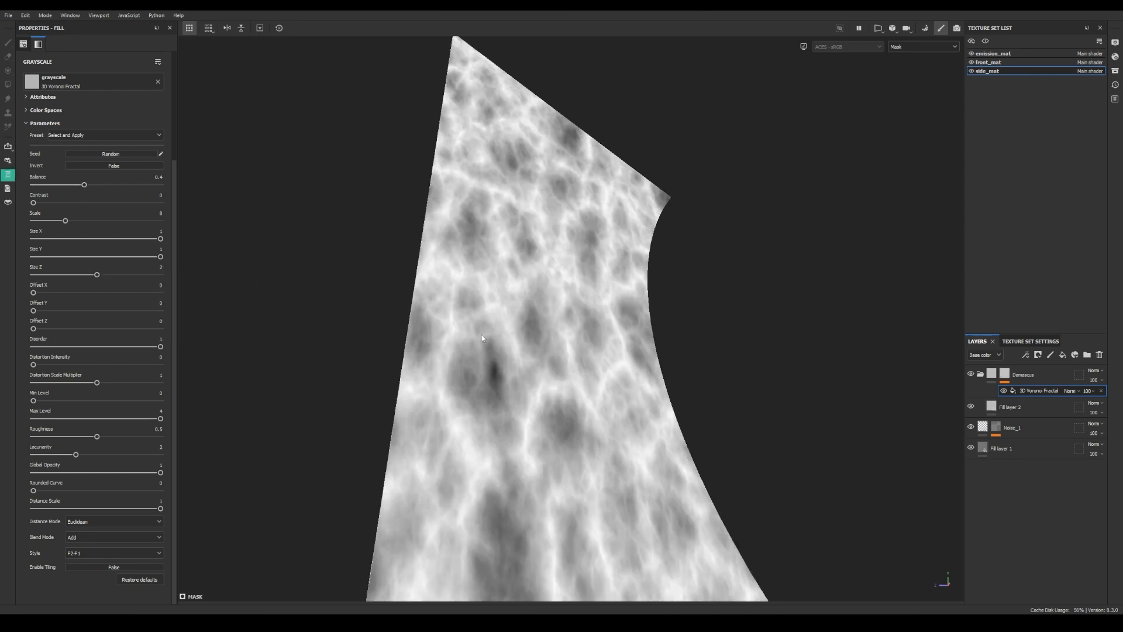
Step: Set the 3D Voronoi Fractal's distortion intensity to 0.52, roughness to 0.26 and lacunarity to 2.8
scroll(474, 329, up, 1)
drag(33, 364, 99, 364)
mouse_move(96, 437)
mouse_down()
mouse_move(66, 437)
mouse_move(86, 457)
mouse_move(112, 452)
mouse_up()
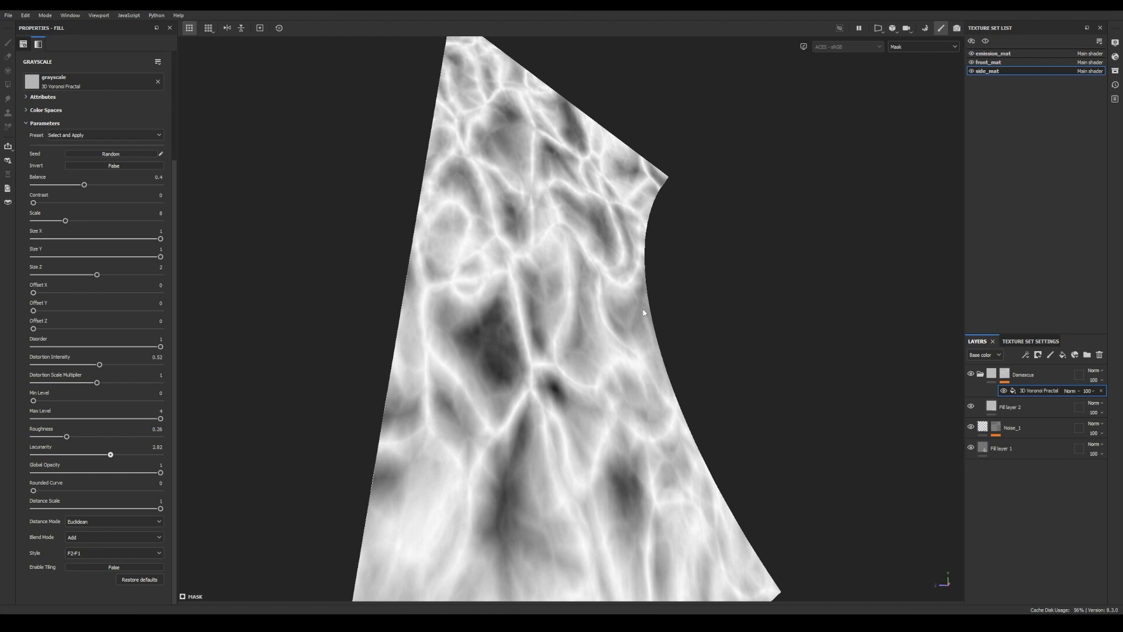
drag(111, 455, 111, 460)
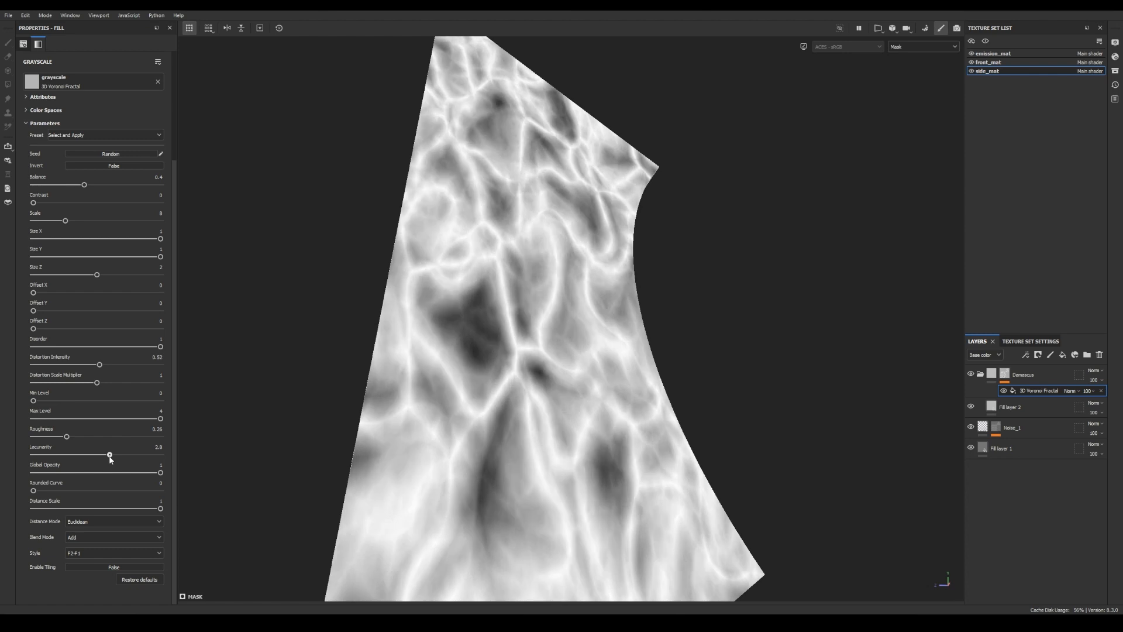
alt+middle_drag(420, 356, 416, 401)
alt+drag(416, 403, 409, 377)
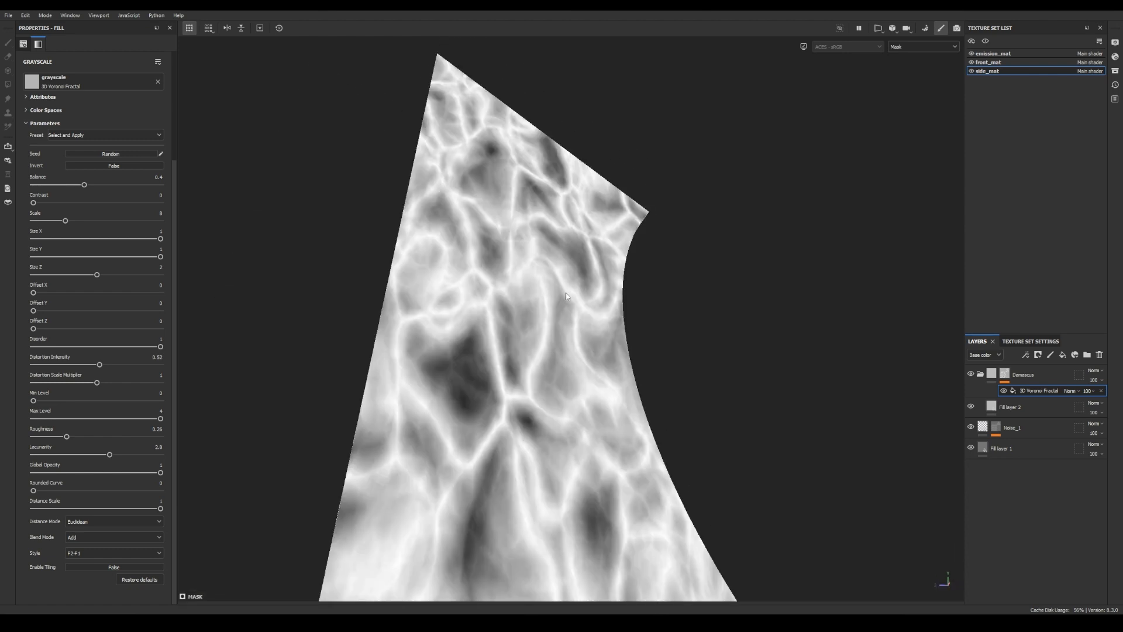
Step: Add a Gradient Dynamic filter above the 3D Voronoi Fractal in the Damascus folder's mask
click(1026, 355)
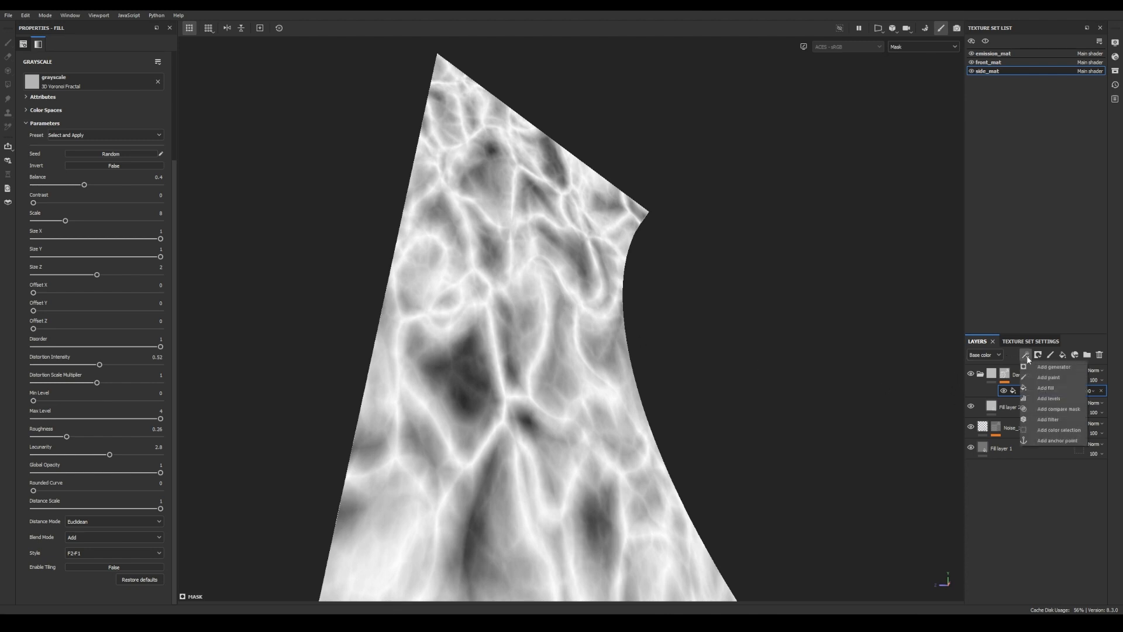
click(1041, 416)
click(112, 67)
text(gradi)
mouse_move(174, 101)
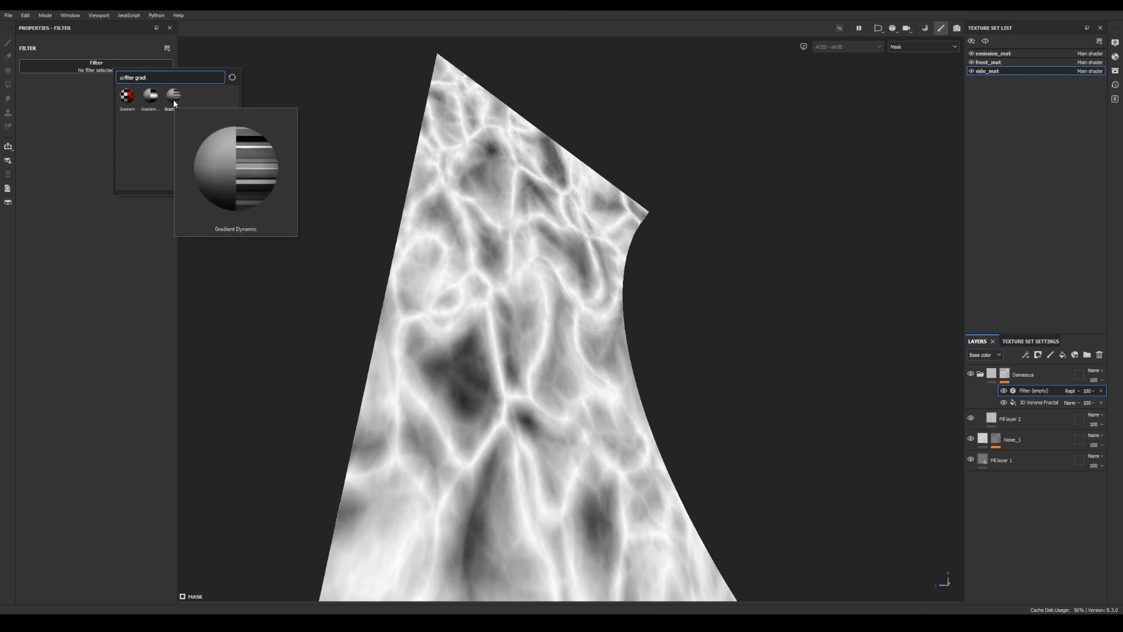
click(173, 100)
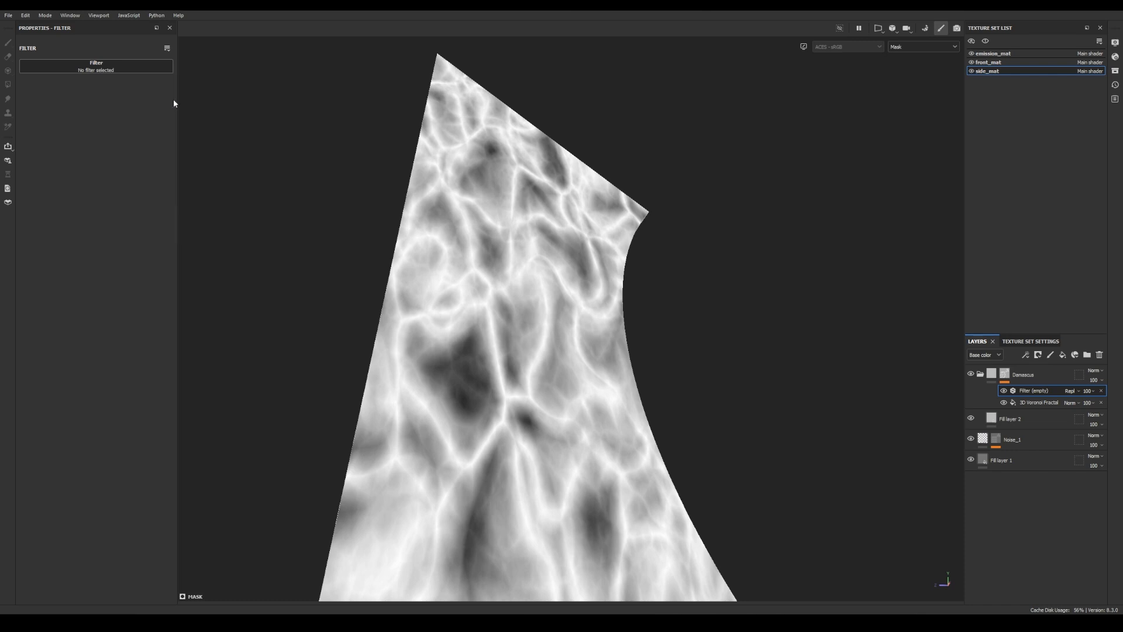
Step: Set the Gradient Dynamic filter's orientation to Vertical and use Gradient Linear 1 as its gradient source
click(103, 119)
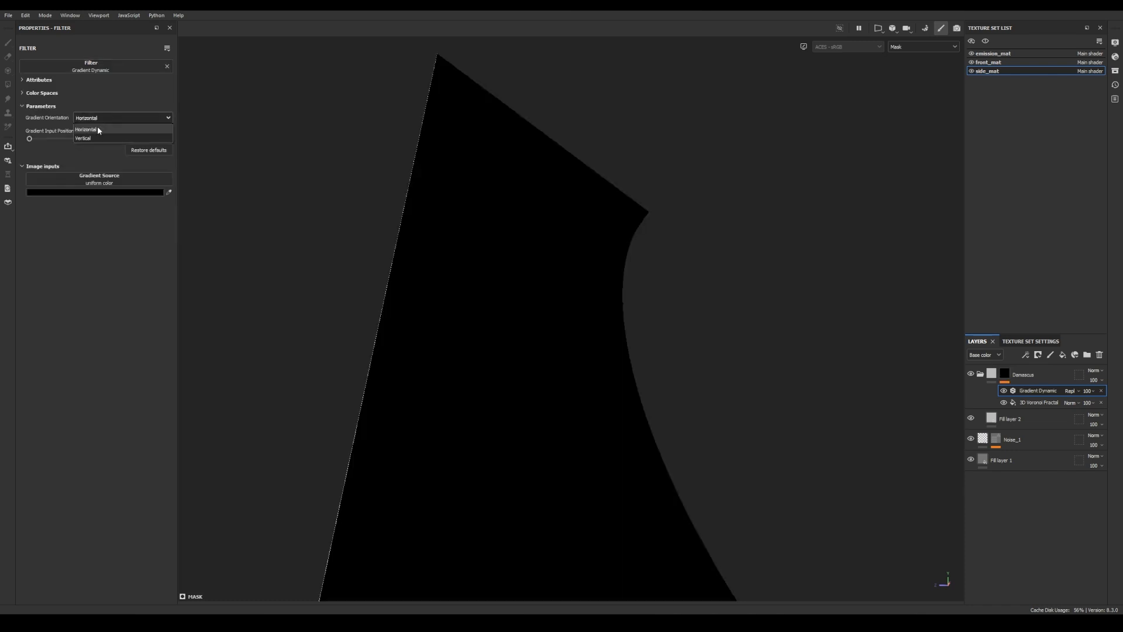
click(93, 139)
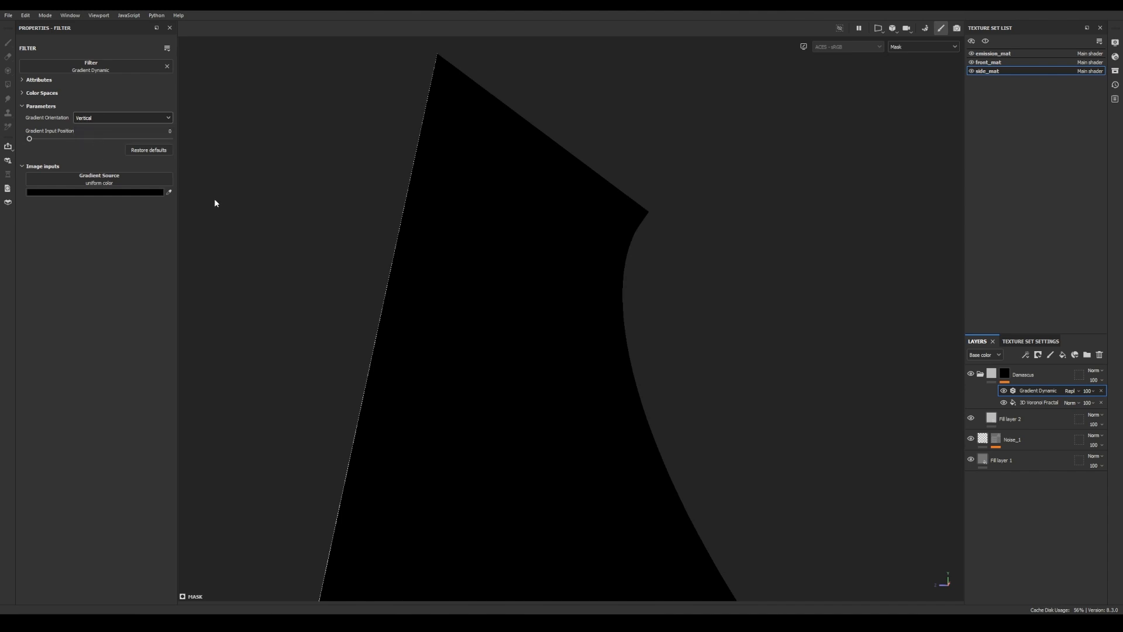
click(84, 187)
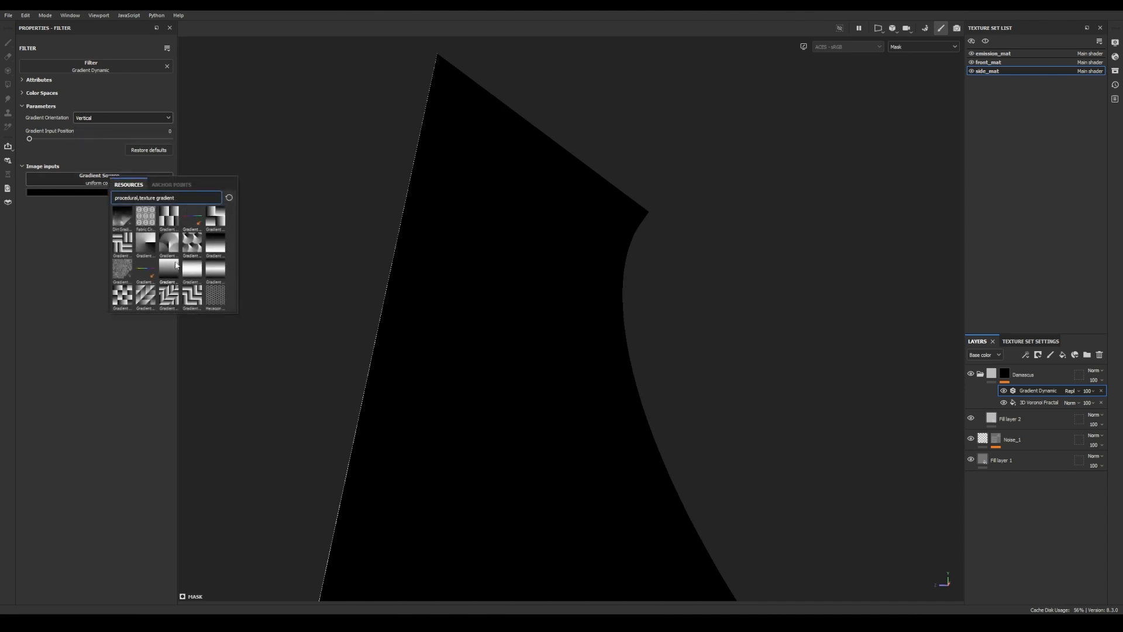
mouse_move(173, 269)
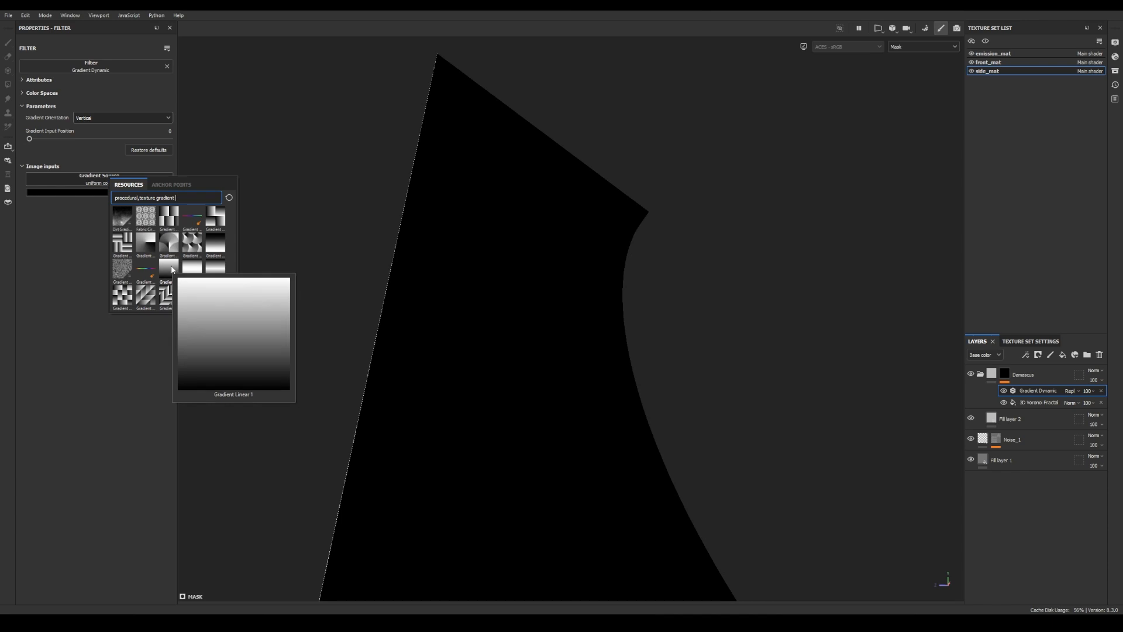
click(172, 268)
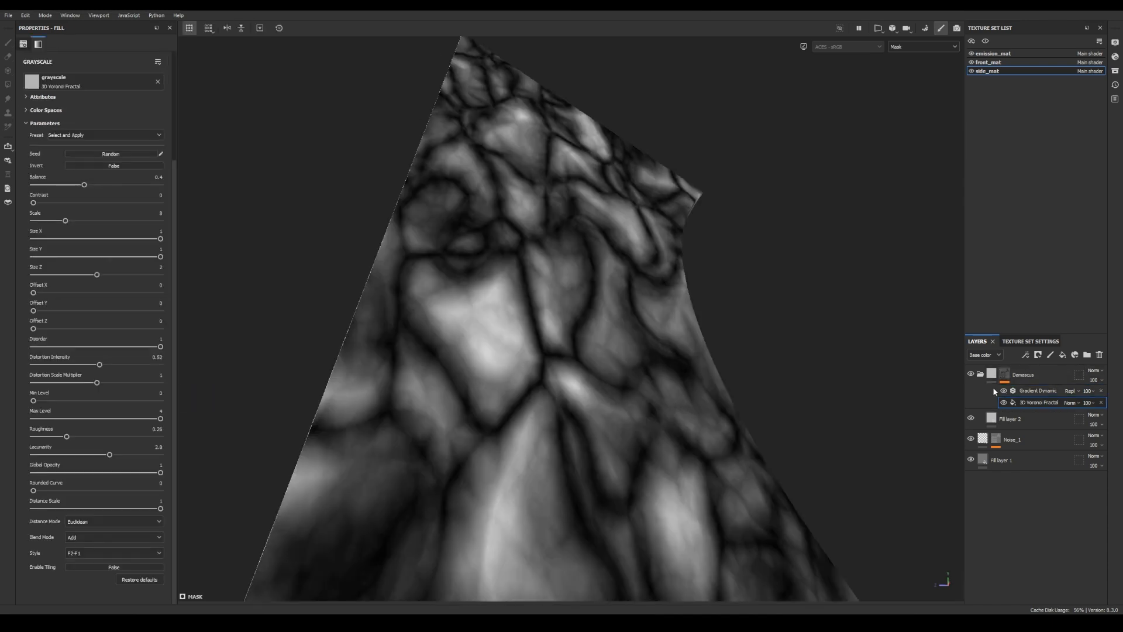
Step: Set the Gradient Linear 1 source's tiling to 7 and compare the mask with and without the Gradient Dynamic filter
click(1004, 391)
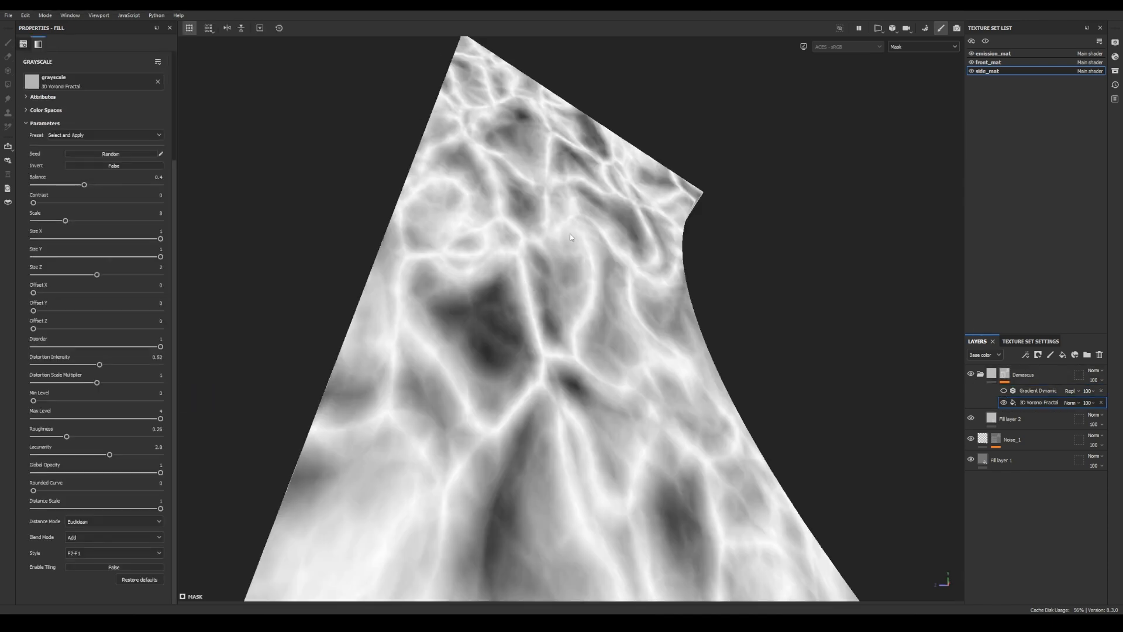
click(1003, 391)
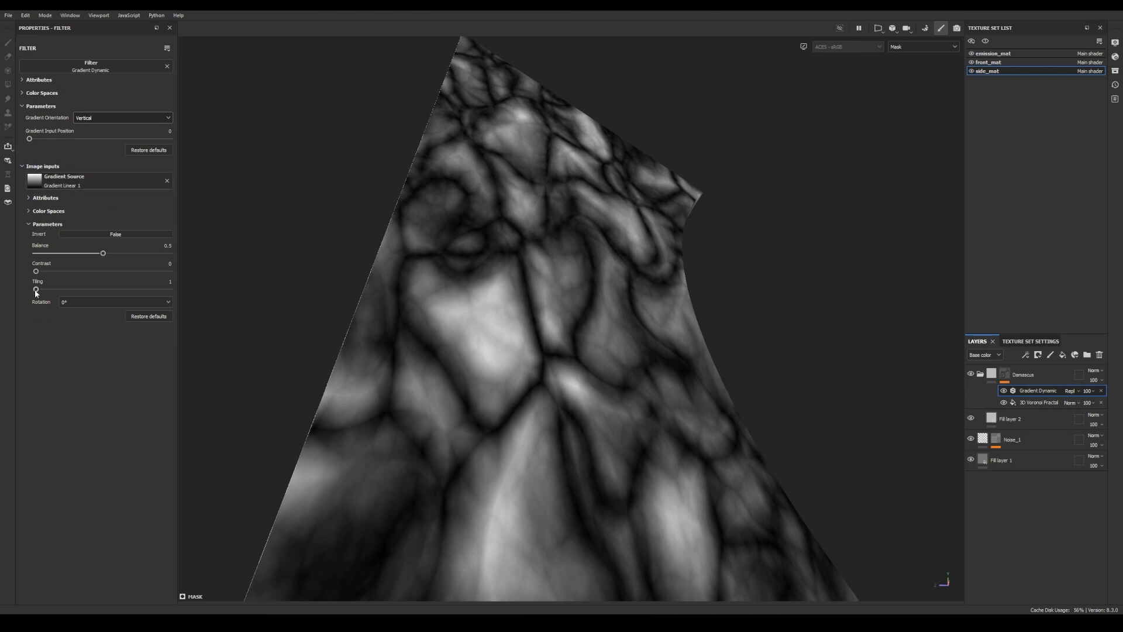
drag(35, 289, 91, 291)
alt+right_drag(591, 369, 458, 322)
alt+middle_drag(458, 322, 450, 311)
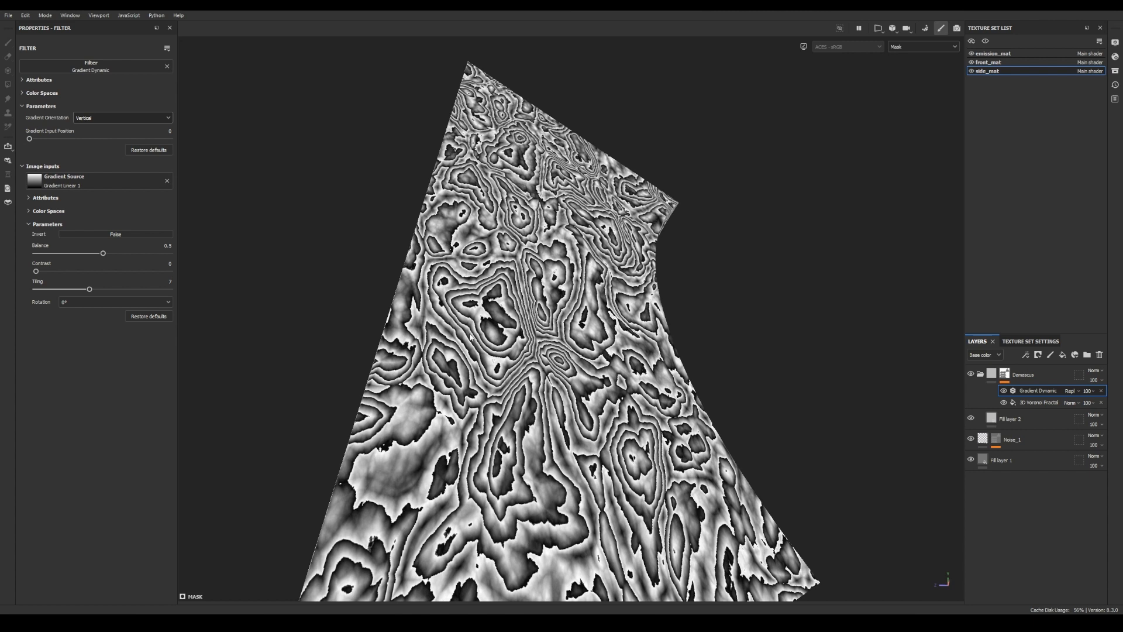
click(1004, 390)
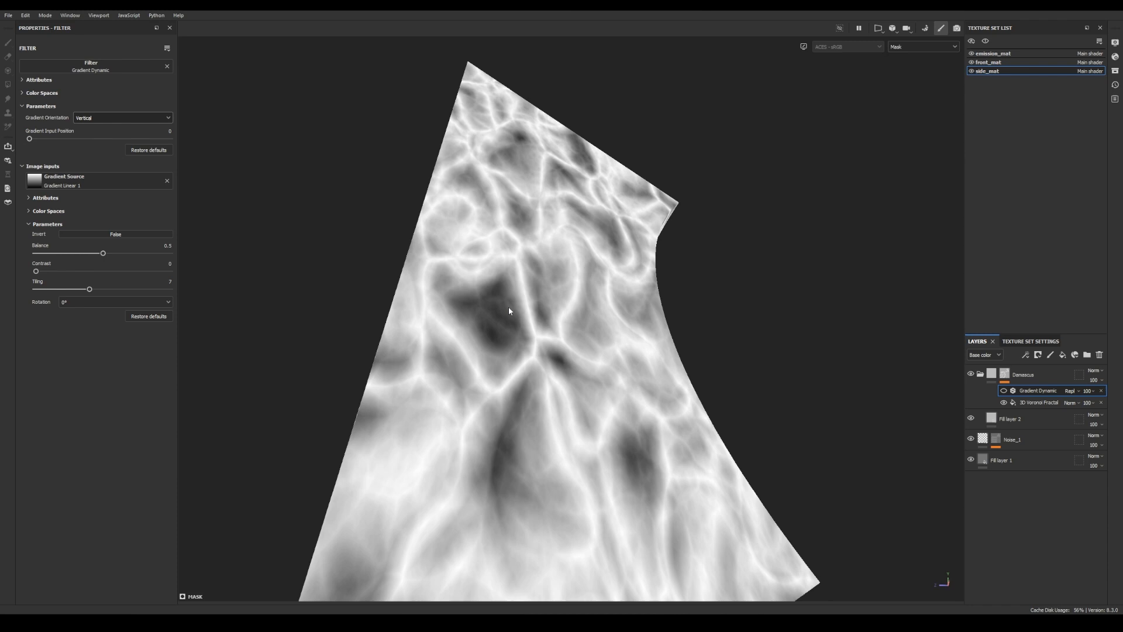
click(1004, 391)
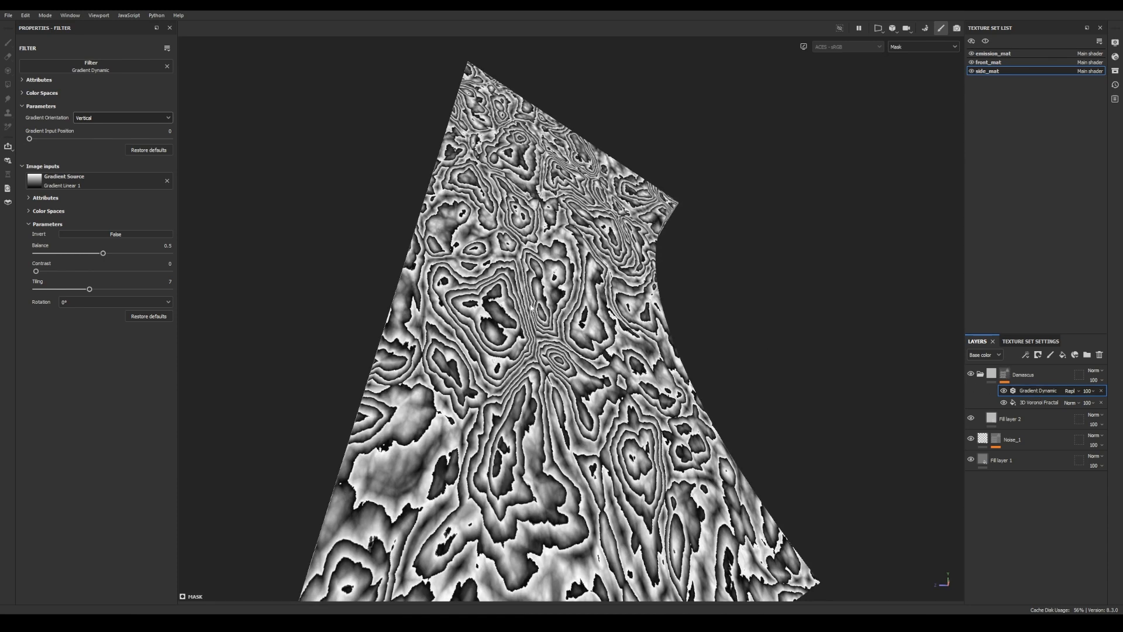
Step: Set the Gradient Linear 1 source's contrast to 0.5 and the 3D Voronoi Fractal's Size Z to 2.5
drag(36, 272, 104, 279)
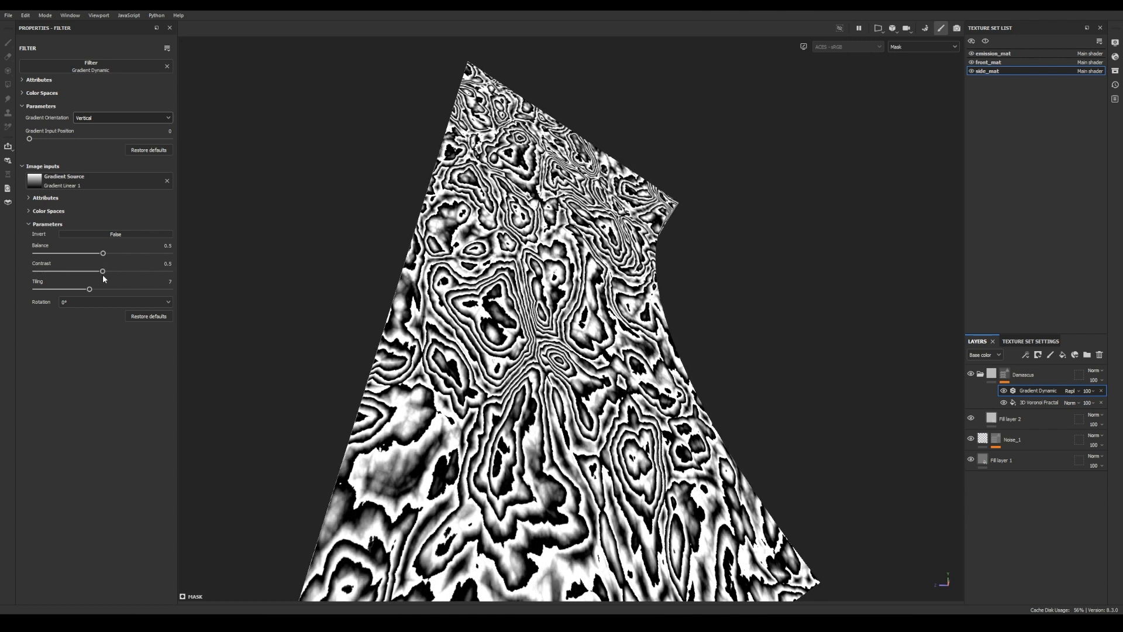
click(1039, 402)
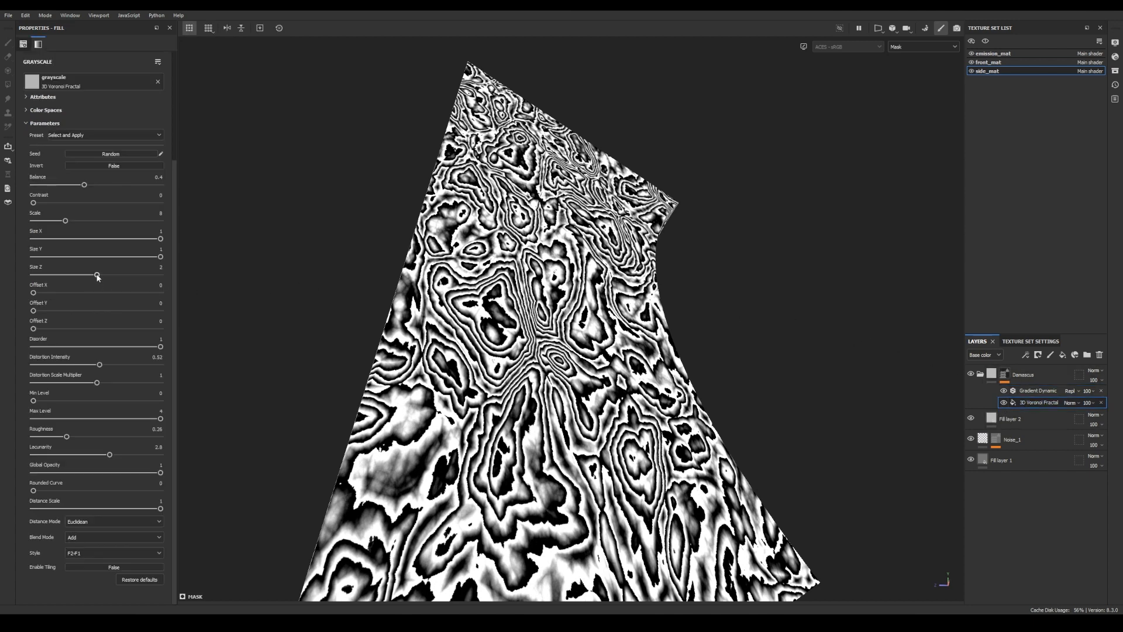
drag(98, 277, 113, 275)
double_click(159, 267)
text(2.5)
key(Return)
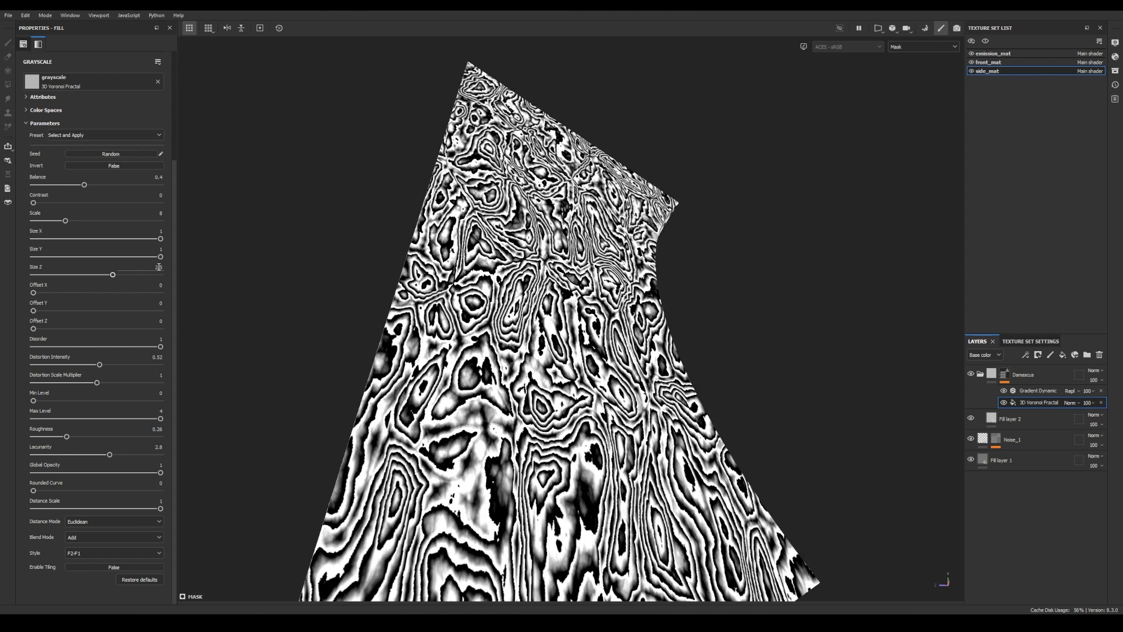
Step: Return to the material display and rename the fill layer inside the Damascus folder as Damascus_01
key(m)
alt+drag(481, 294, 476, 258)
click(993, 419)
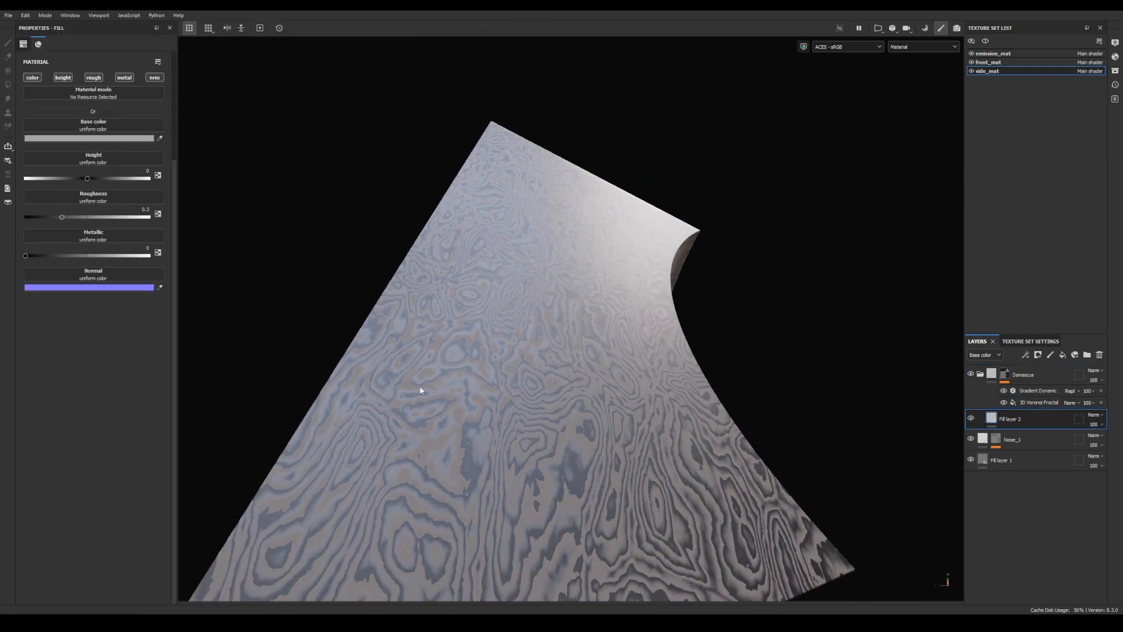
alt+right_drag(420, 389, 938, 354)
alt+drag(938, 353, 684, 351)
double_click(1009, 419)
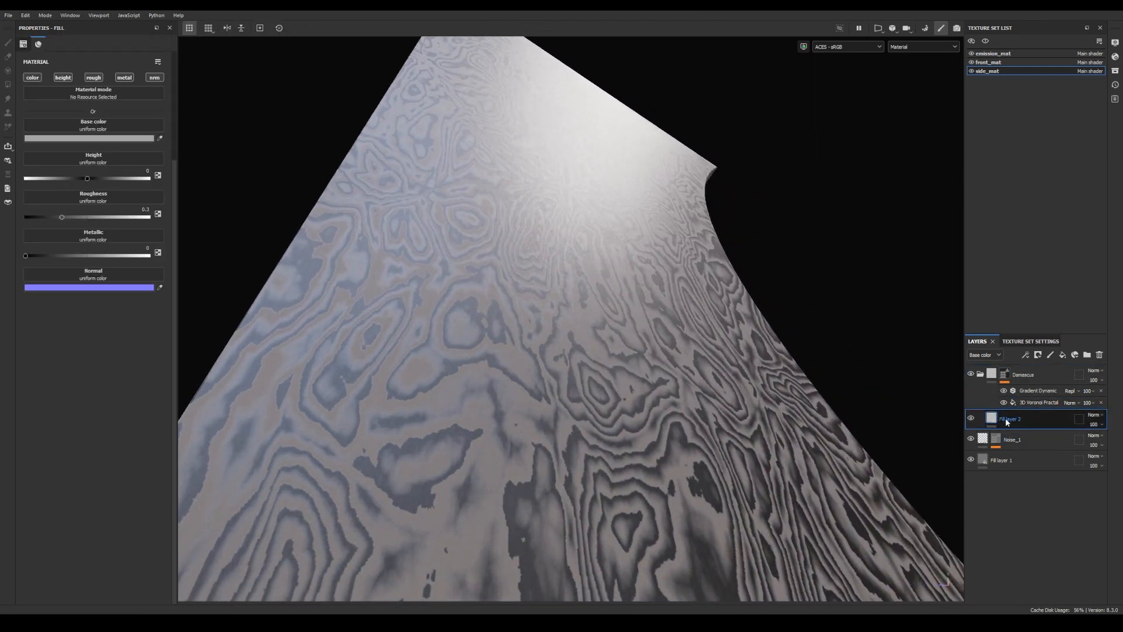
text(Damascus_01)
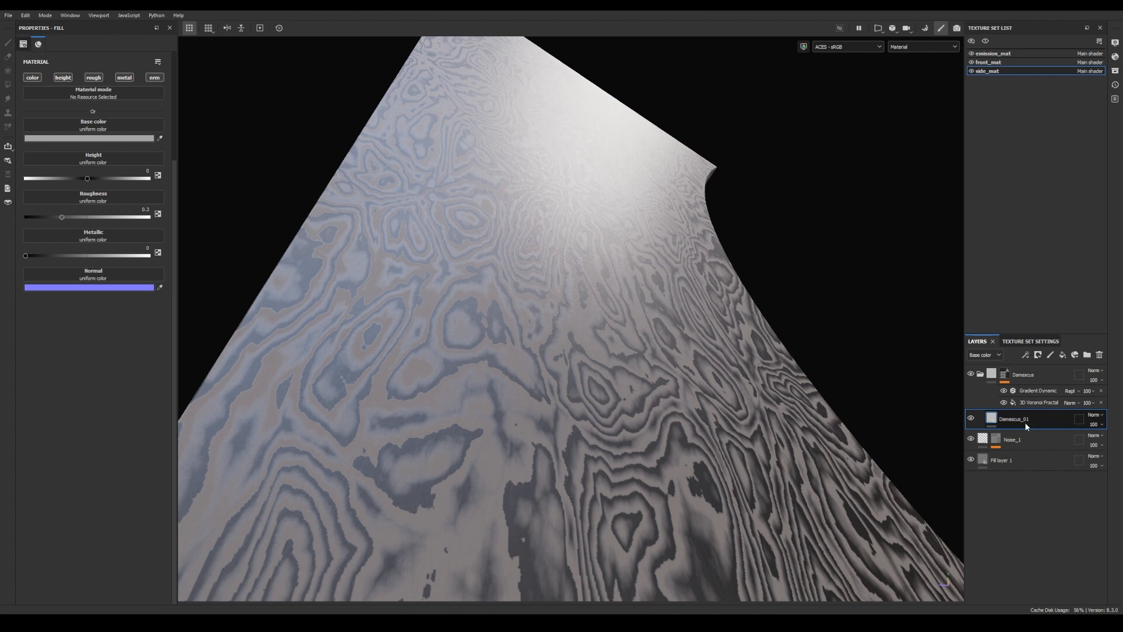
key(Return)
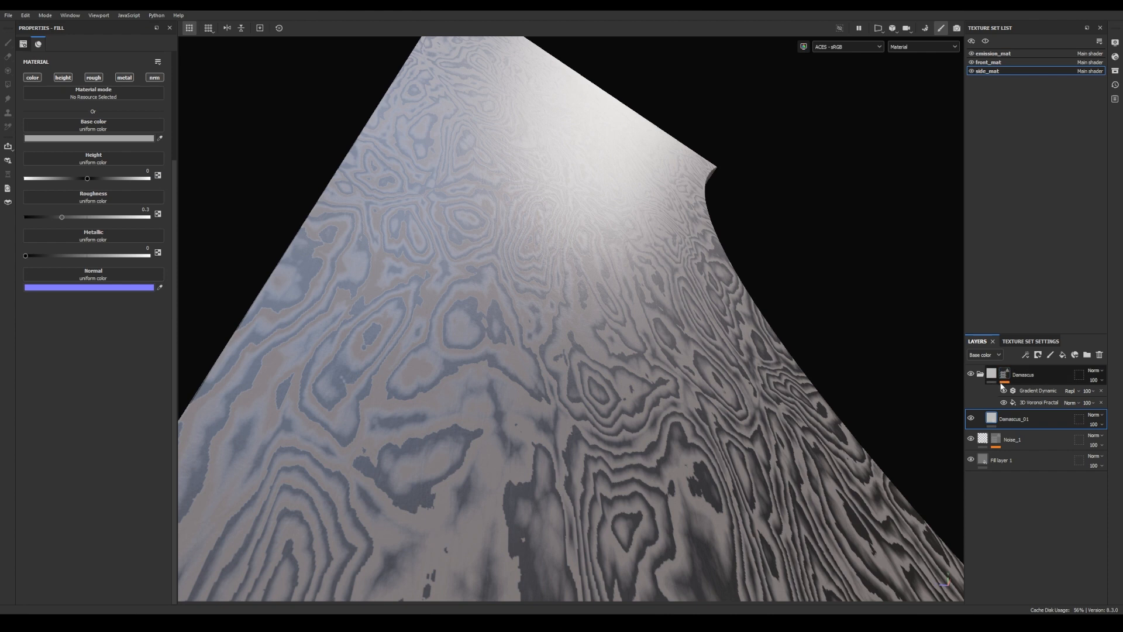
double_click(1013, 419)
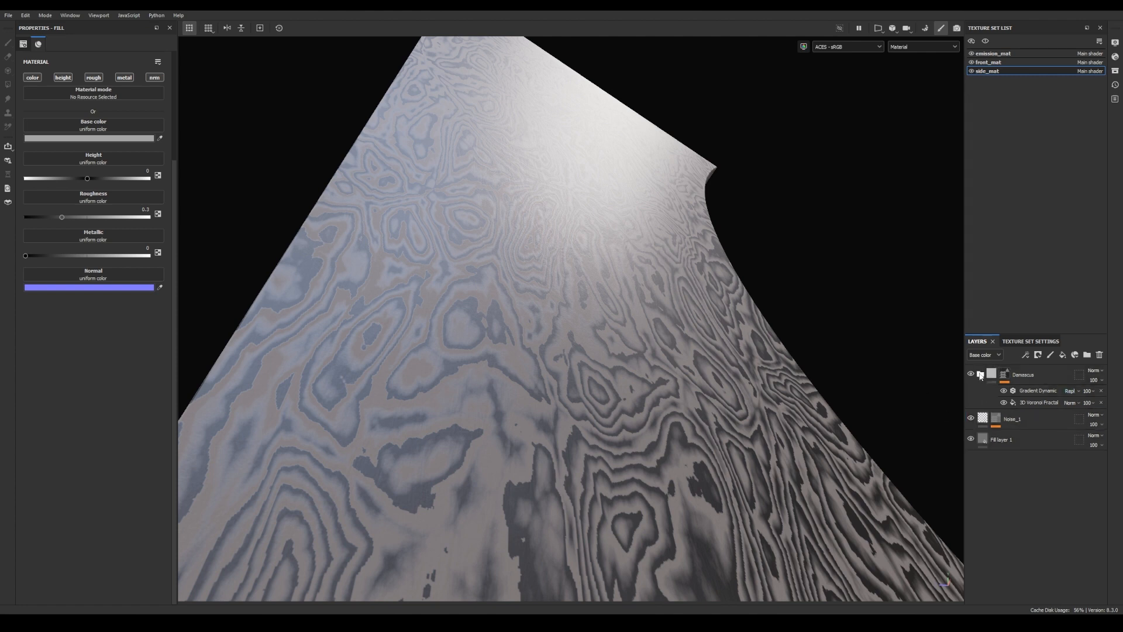
double_click(1028, 419)
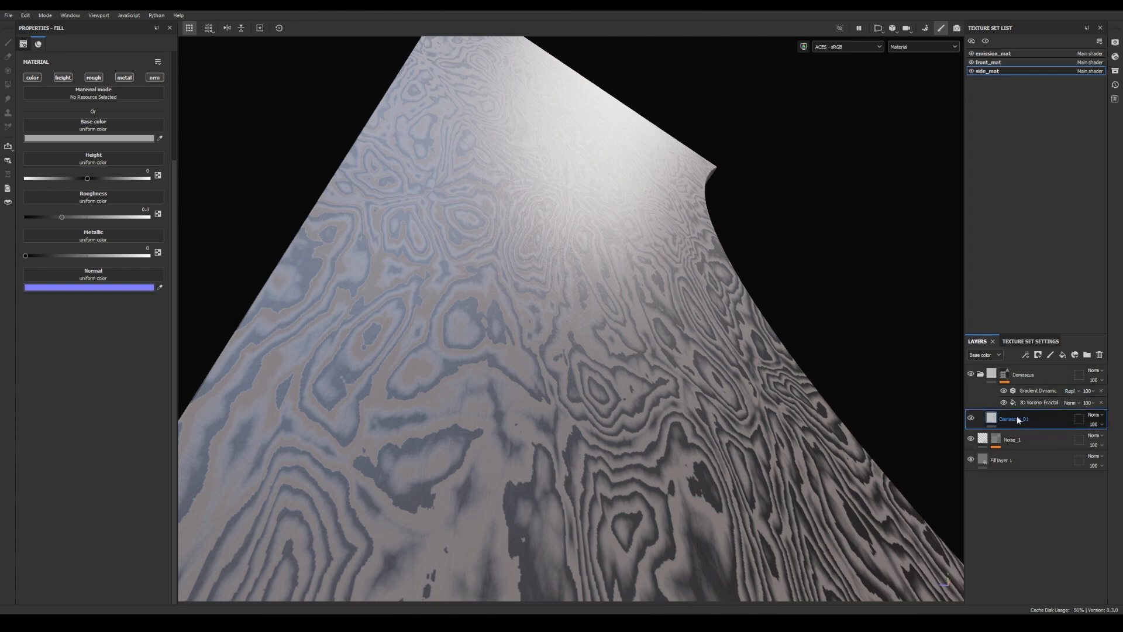
key(Return)
double_click(1023, 375)
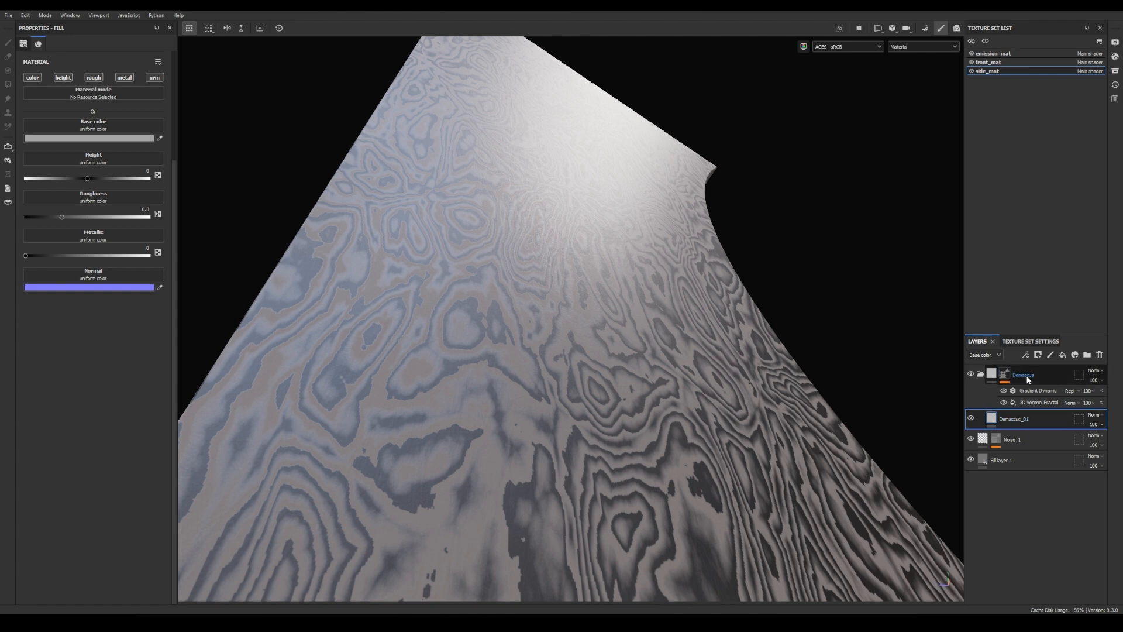
key(Return)
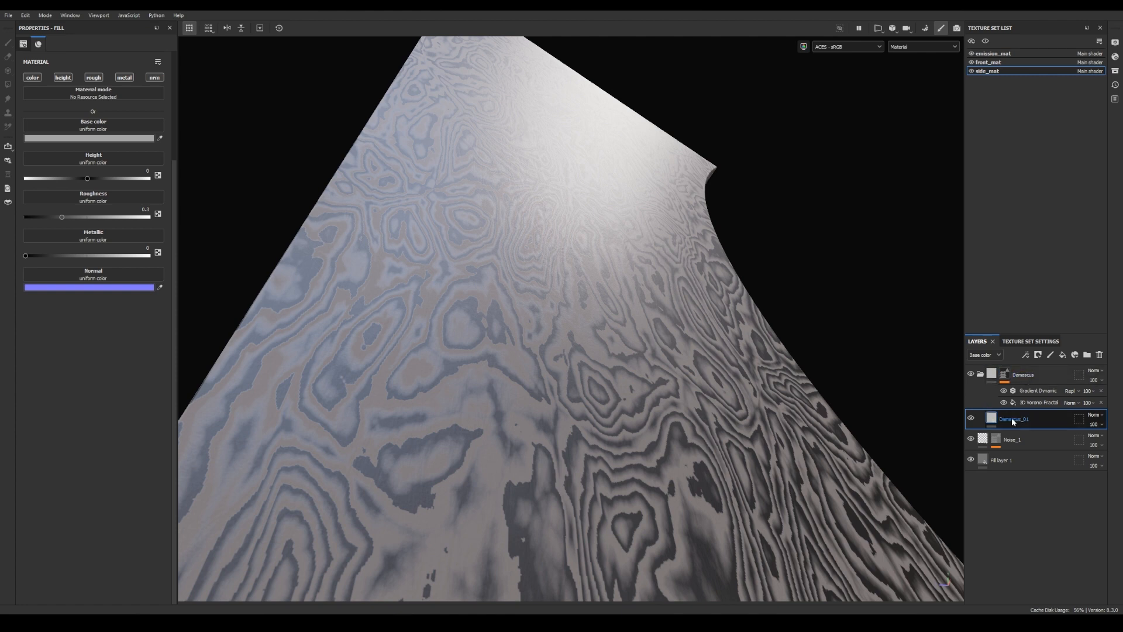
Step: Disable the normal, height and metallic channels on the Damascus_01 fill layer
click(157, 80)
click(64, 80)
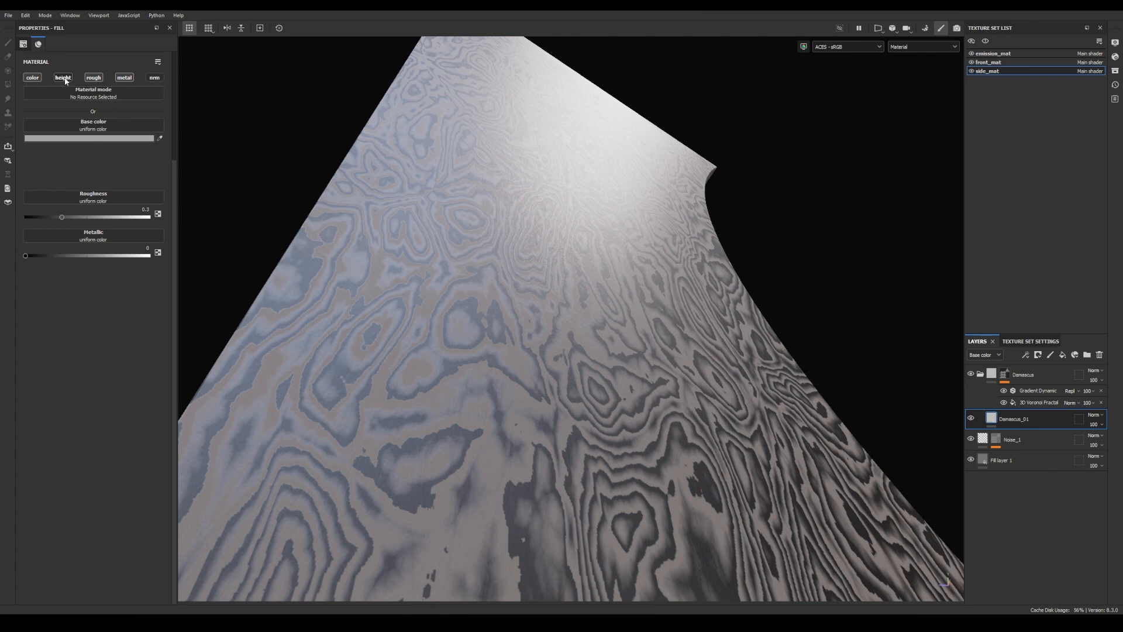
click(125, 79)
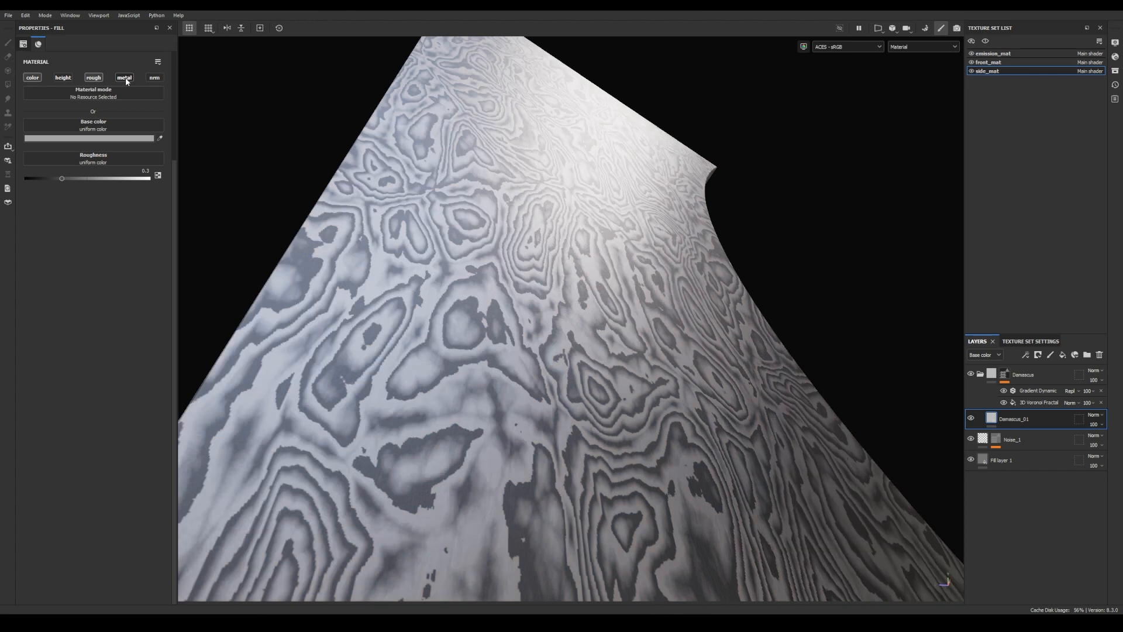
Step: Set the Damascus_01 layer's roughness to 0.25 while checking the surface reflections
click(61, 179)
mouse_move(50, 182)
mouse_down()
mouse_move(70, 174)
mouse_move(58, 177)
mouse_up()
alt+drag(440, 296, 584, 285)
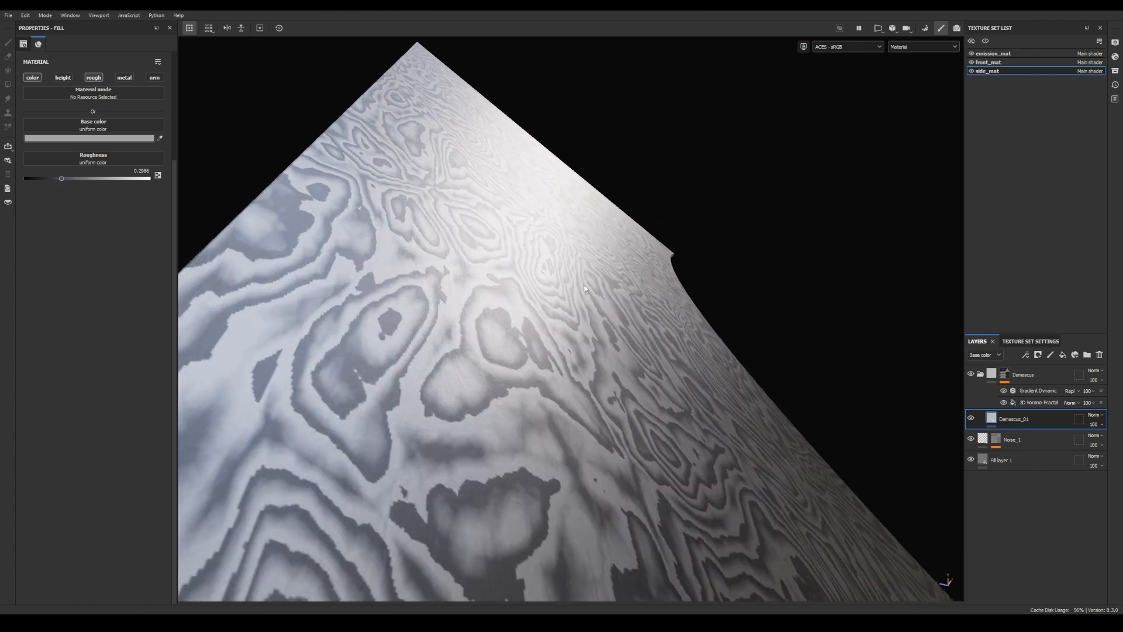
drag(60, 179, 54, 181)
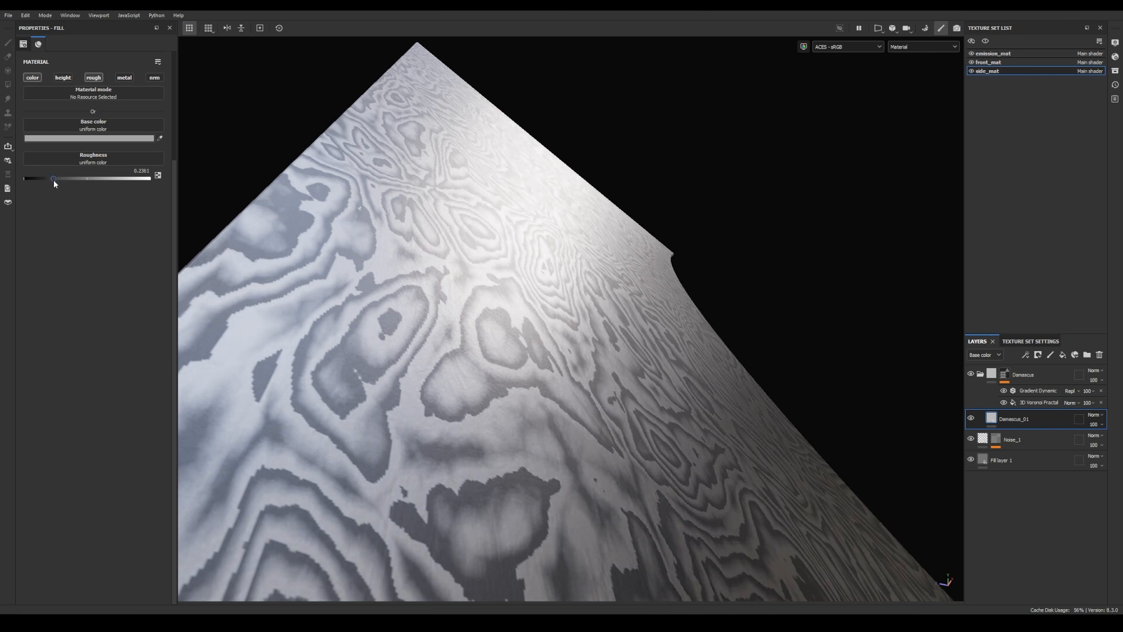
Step: Set the Damascus_01 layer's base color to a dark grey with a blue hue and check it on the surface
click(77, 138)
drag(124, 362, 117, 384)
drag(222, 359, 222, 344)
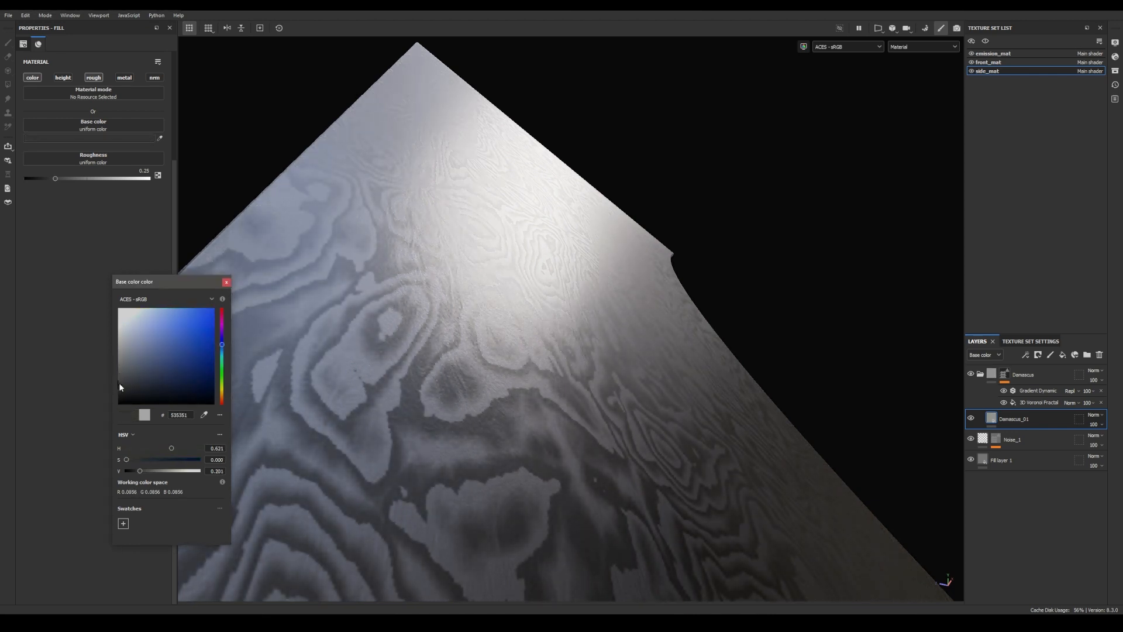
drag(121, 384, 123, 385)
alt+drag(374, 346, 558, 318)
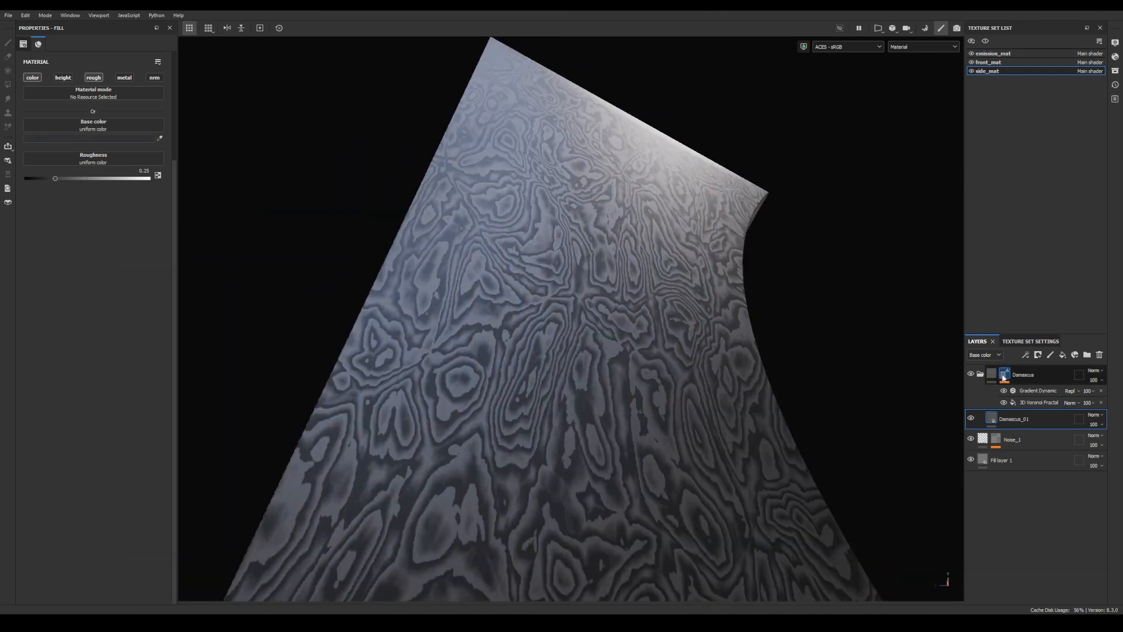
Step: Add a Blur Slope filter above Gradient Dynamic in the Damascus folder's mask
click(1005, 375)
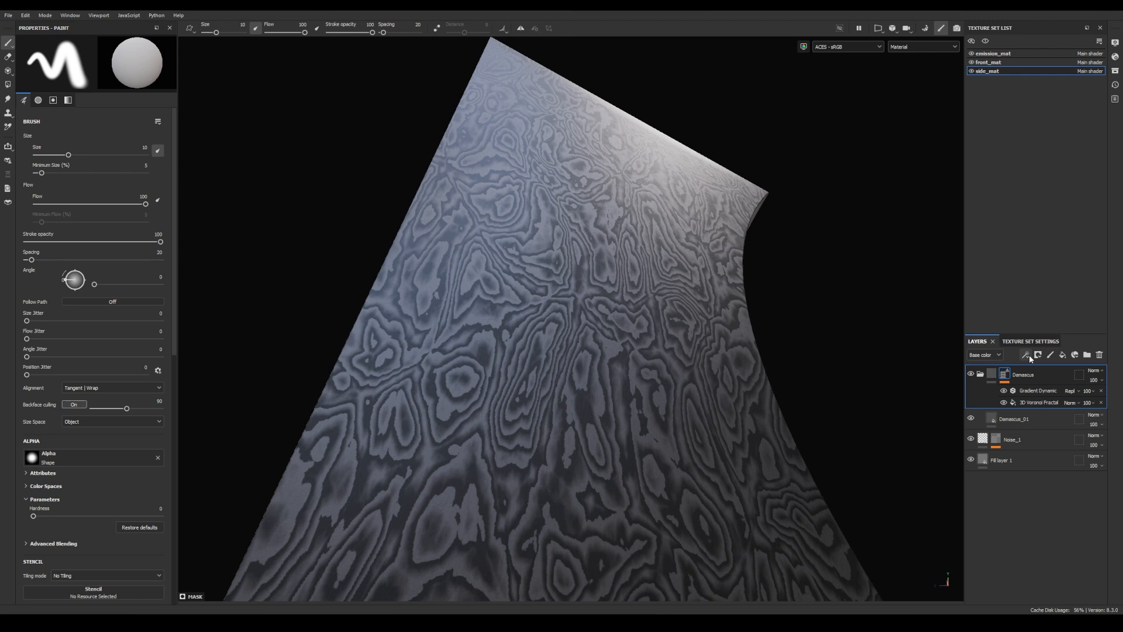
click(1025, 358)
click(1048, 419)
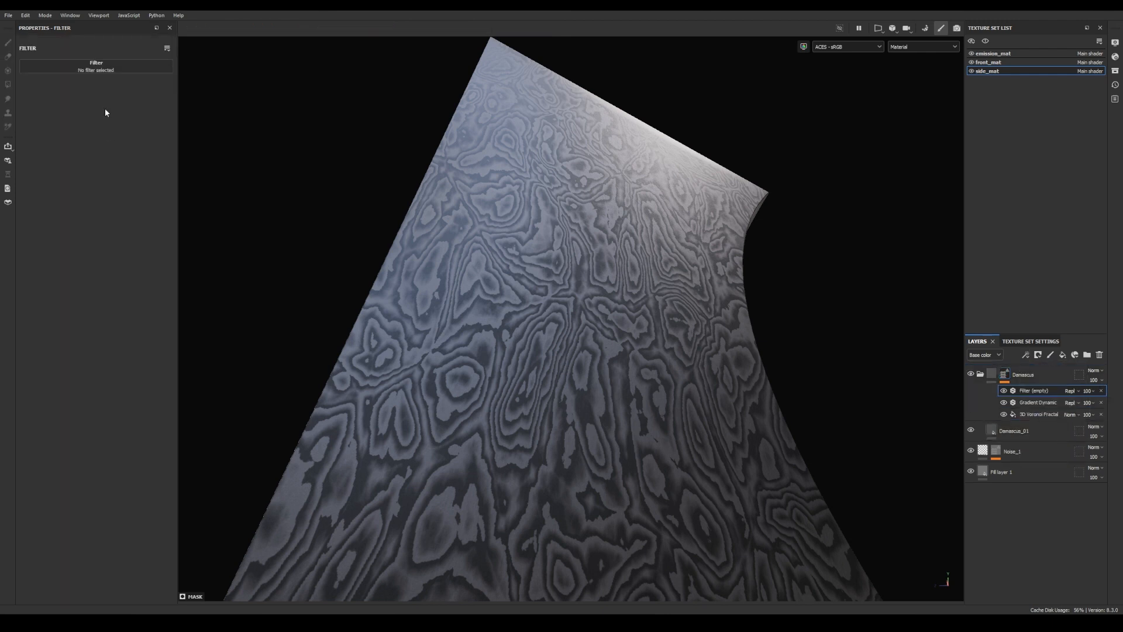
click(104, 68)
text(gradi)
key(ctrl+a)
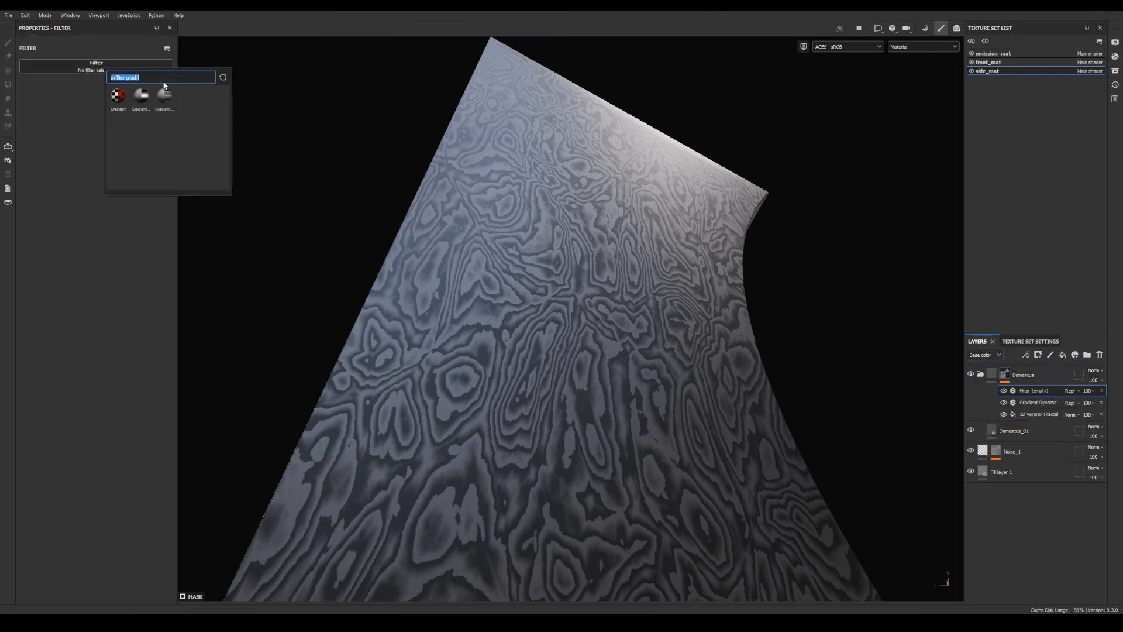
text(slop)
click(117, 103)
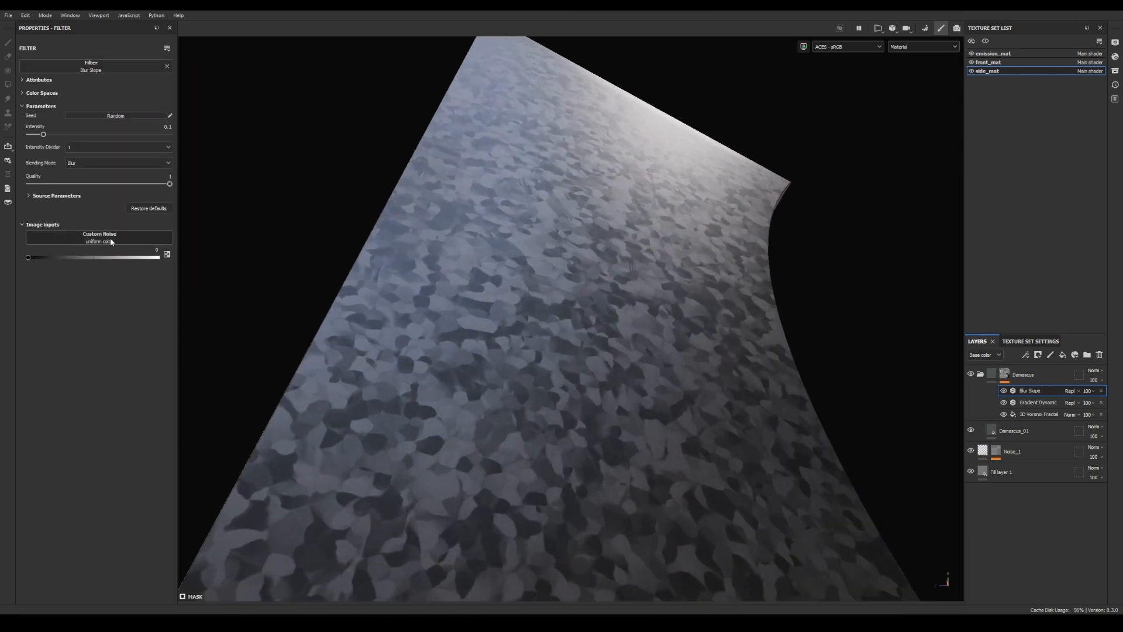
Step: Assign the BnW Spots 2 texture as the Blur Slope filter's custom noise
click(111, 240)
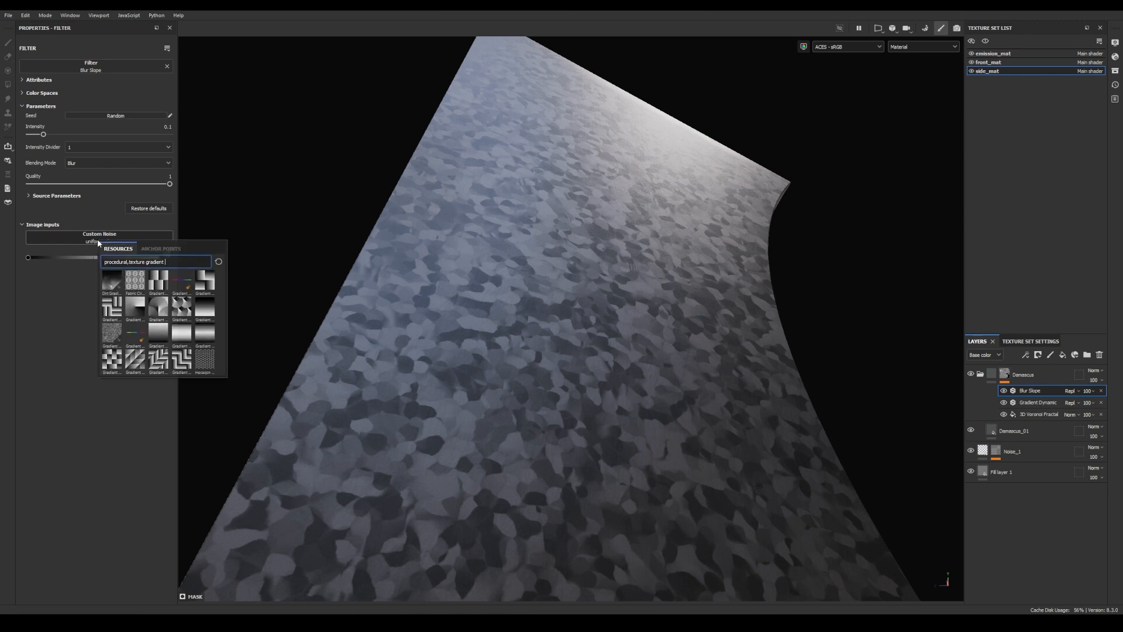
click(189, 265)
text(bwn)
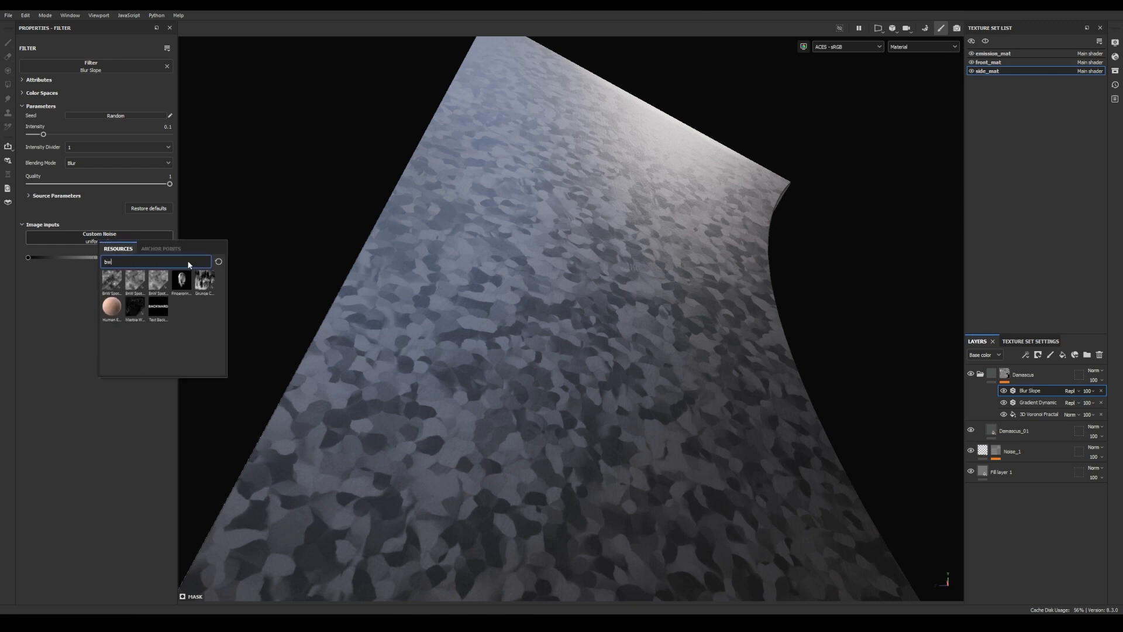
key(BackSpace)
key(BackSpace)
text(nw)
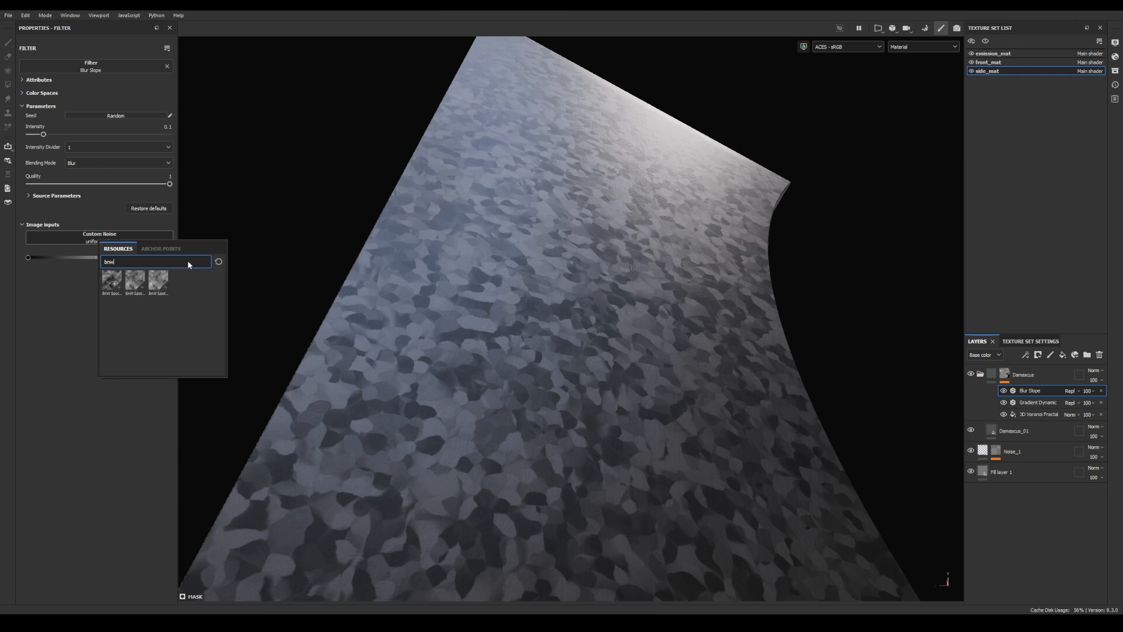
click(131, 288)
drag(43, 382, 60, 382)
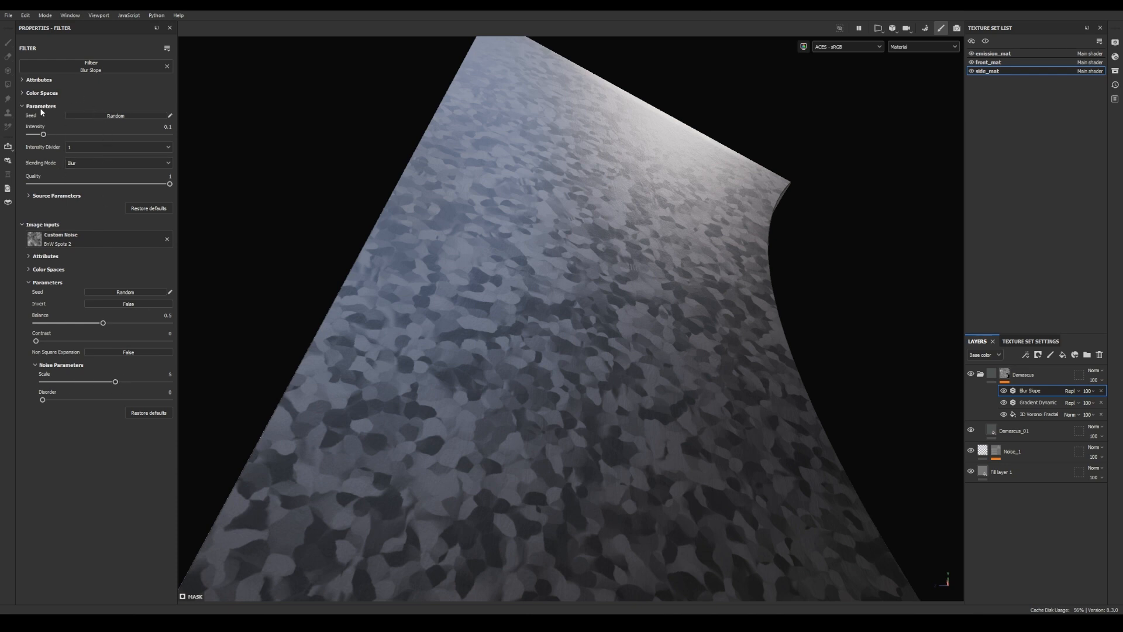
Step: Set the Blur Slope filter's source type to Custom Noise
click(36, 196)
click(113, 208)
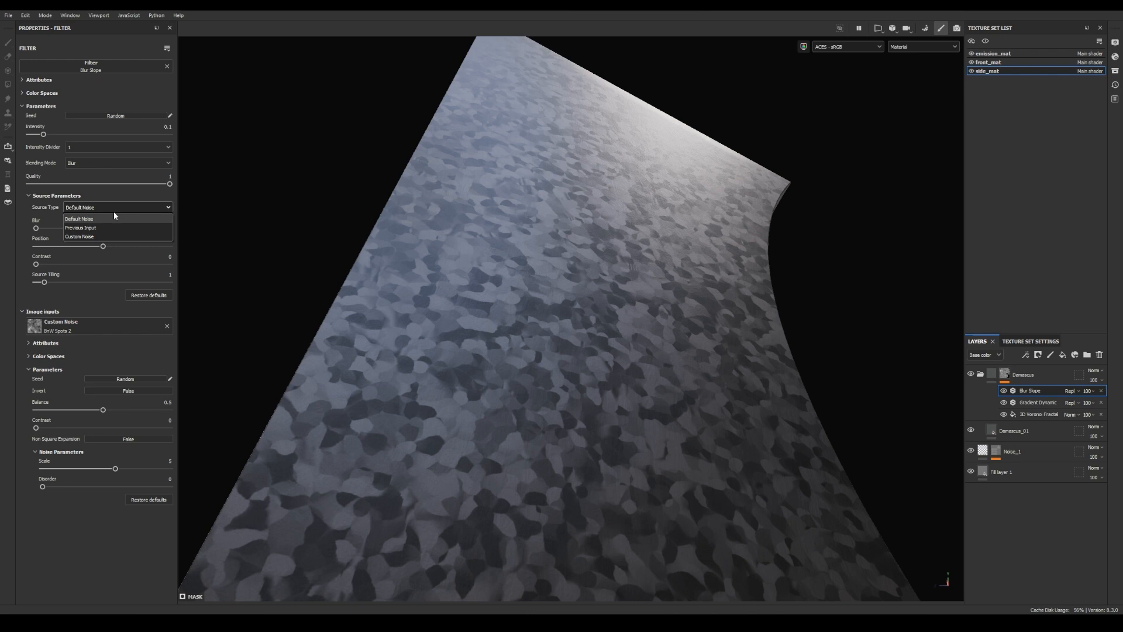
click(93, 235)
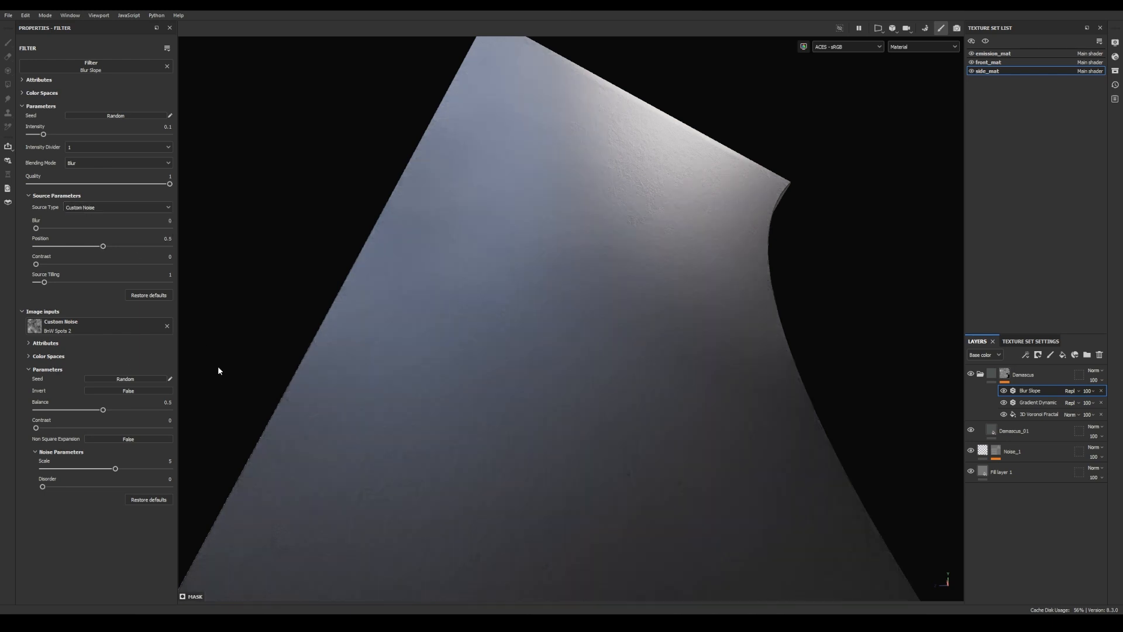
Step: Show the Damascus mask and set the Blur Slope filter's intensity divider to 10 and intensity to 0.006
alt+click(1014, 379)
click(85, 146)
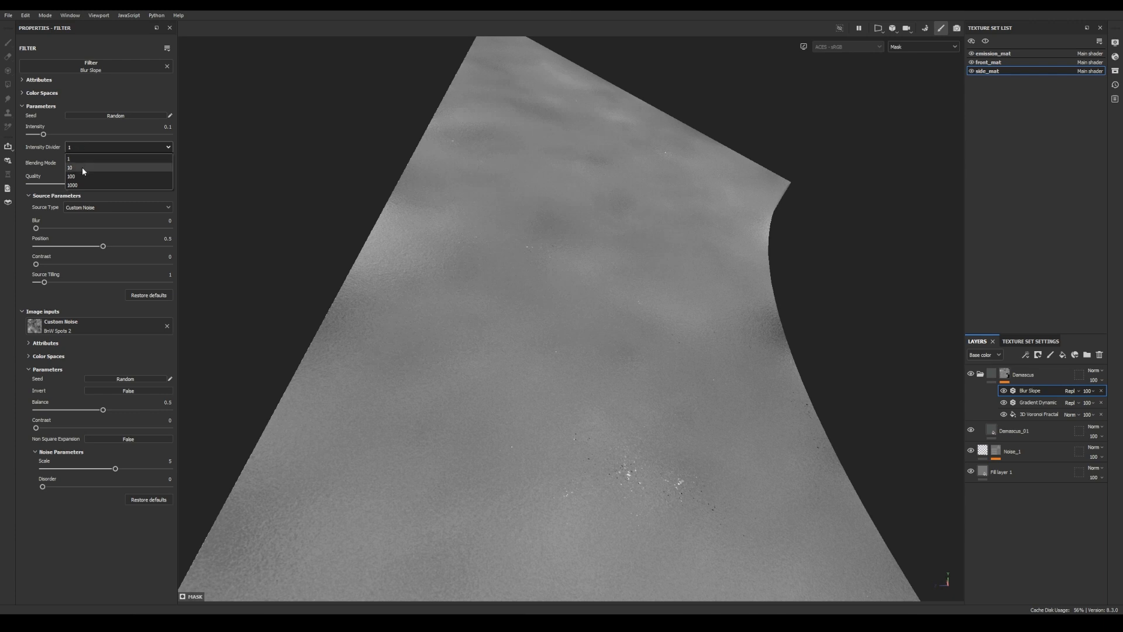
click(83, 168)
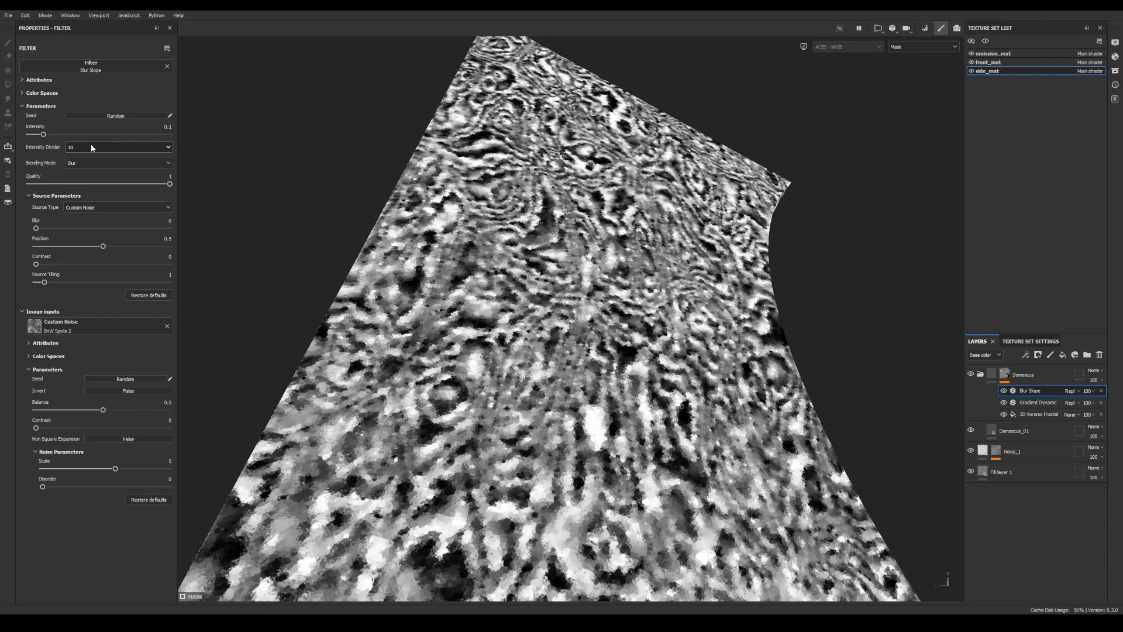
drag(41, 133, 31, 135)
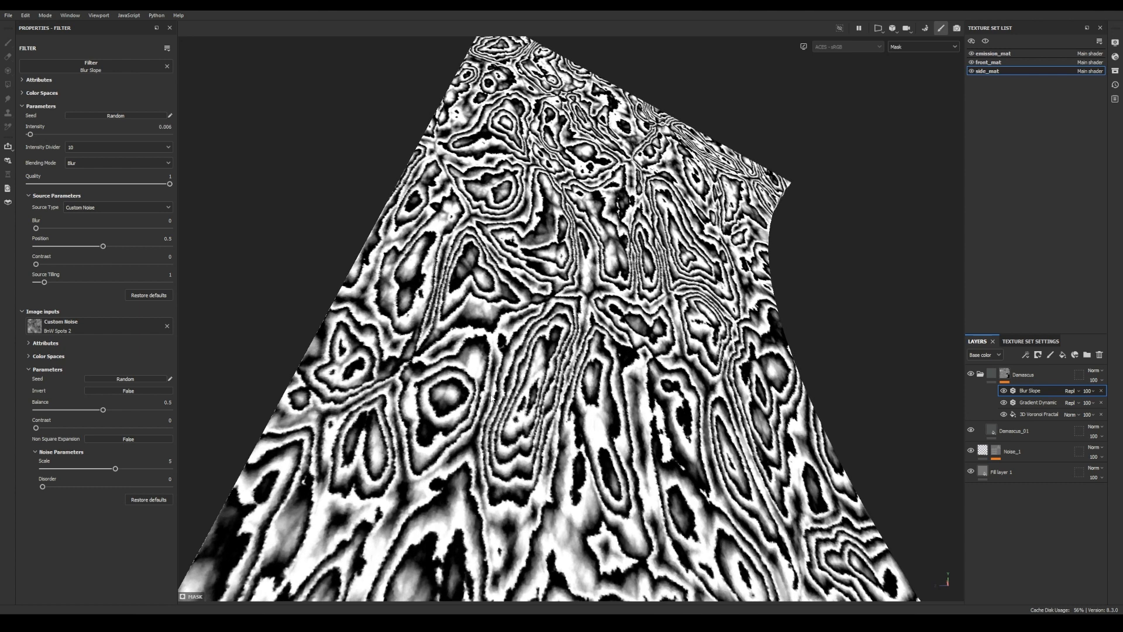
Step: Set the BnW Spots 2 noise scale to 10 and the Blur Slope intensity to 0.002
drag(132, 471, 174, 471)
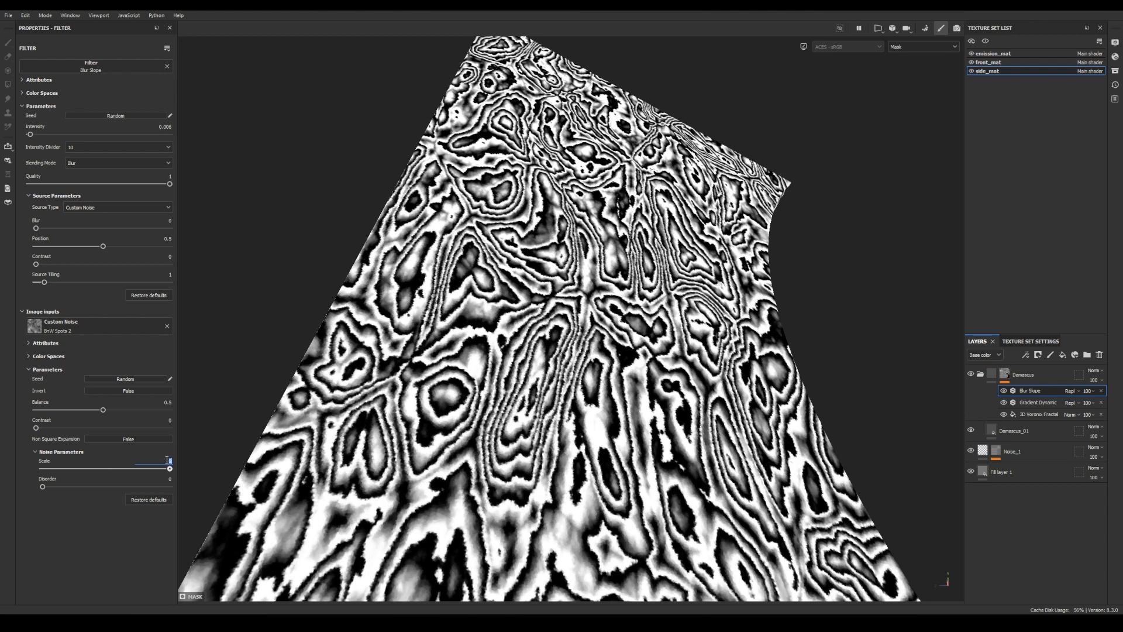
key(Return)
alt+right_drag(368, 375, 572, 355)
click(170, 128)
click(171, 128)
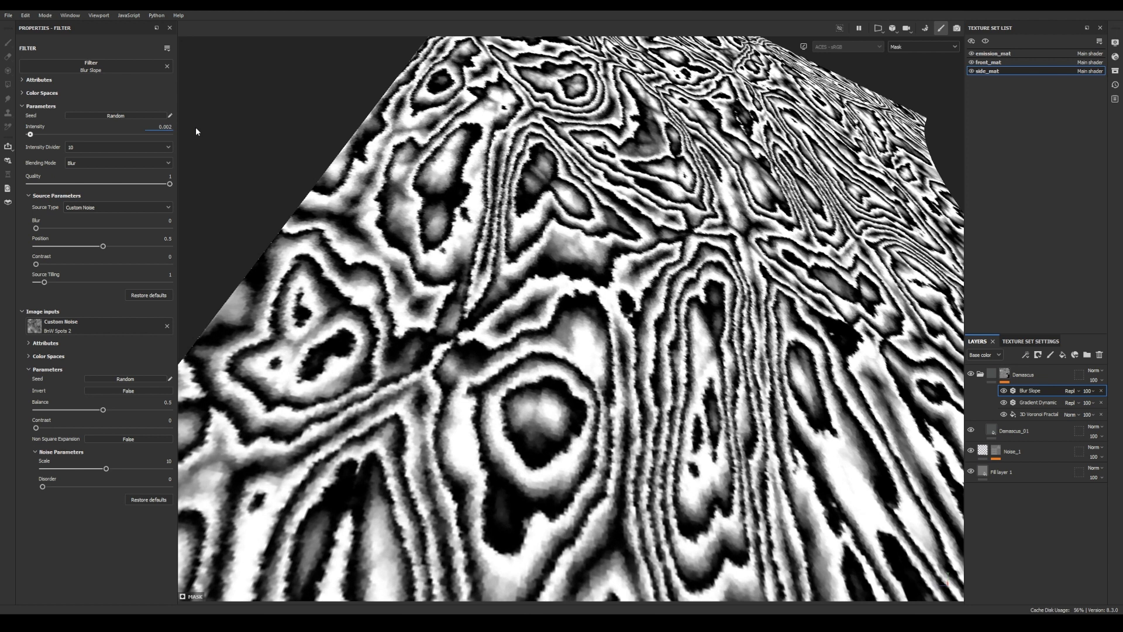
key(Return)
Step: Compare the mask with and without the Blur Slope filter, then return to the material display
click(1004, 390)
click(1004, 390)
click(1004, 392)
click(1005, 392)
click(1004, 392)
click(1004, 392)
click(1004, 393)
alt+drag(562, 304, 440, 291)
key(m)
Step: Add a fill layer above Damascus_01 in the Damascus folder and name it Damascus_02
click(1008, 431)
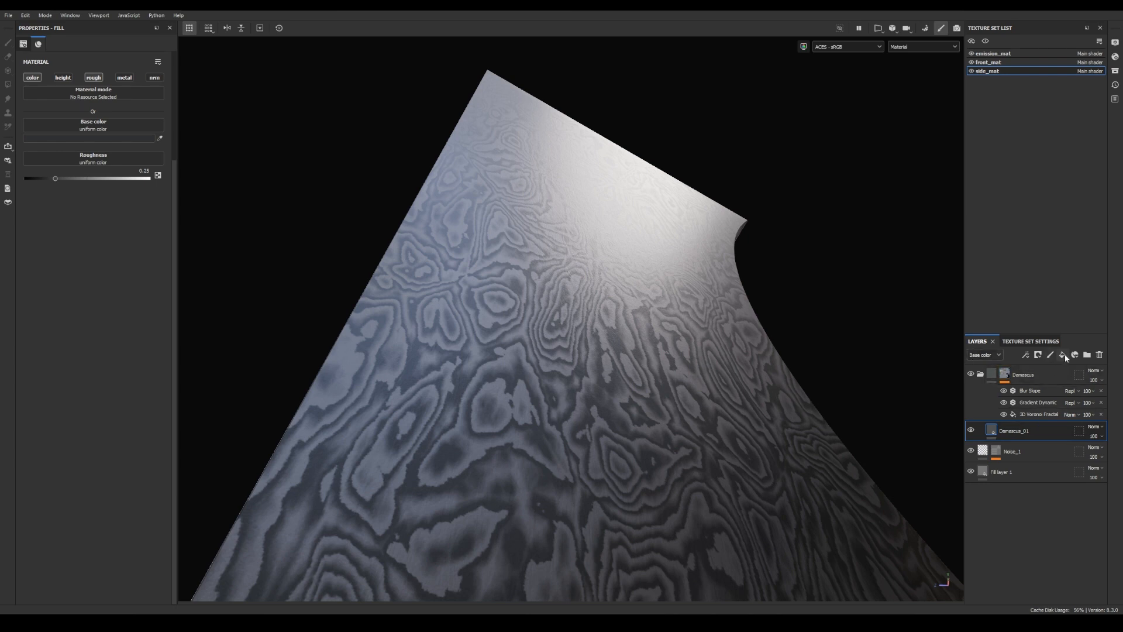
click(1063, 354)
double_click(1010, 431)
text(D)
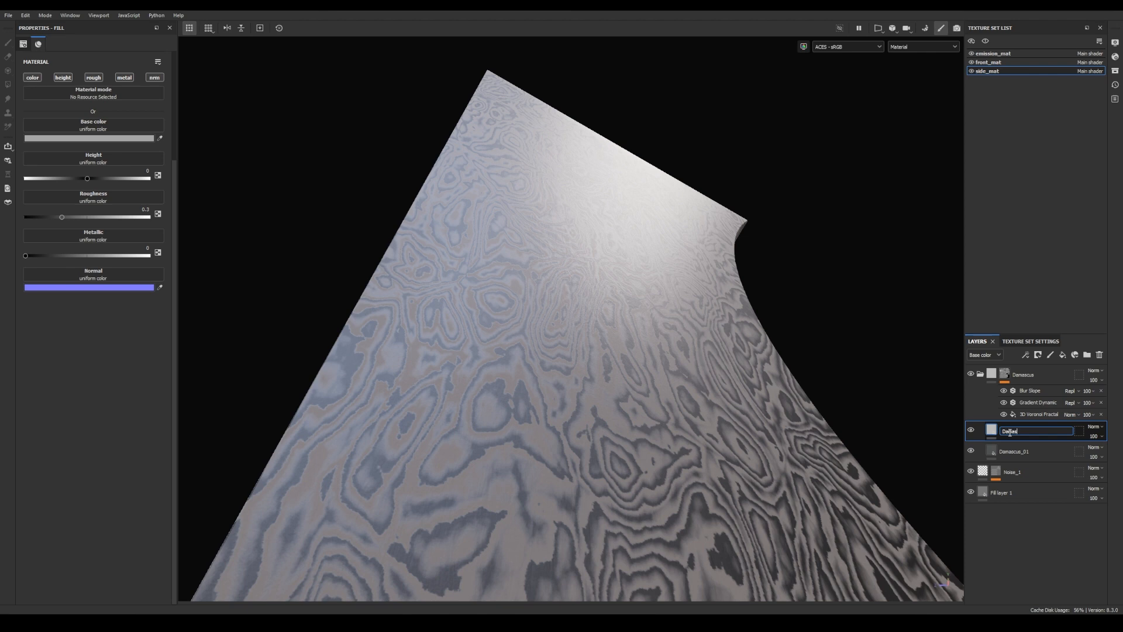
text(amascus_02)
key(Return)
Step: Limit the Damascus_02 fill to the height and roughness channels by disabling color, metallic and normal
click(33, 77)
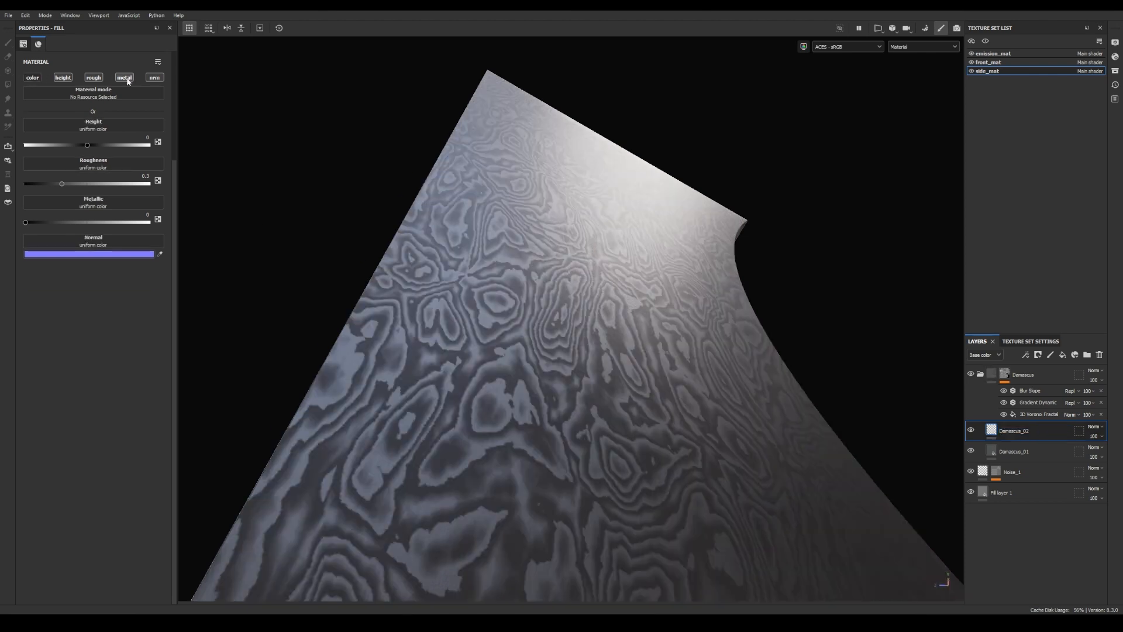
click(117, 78)
click(154, 77)
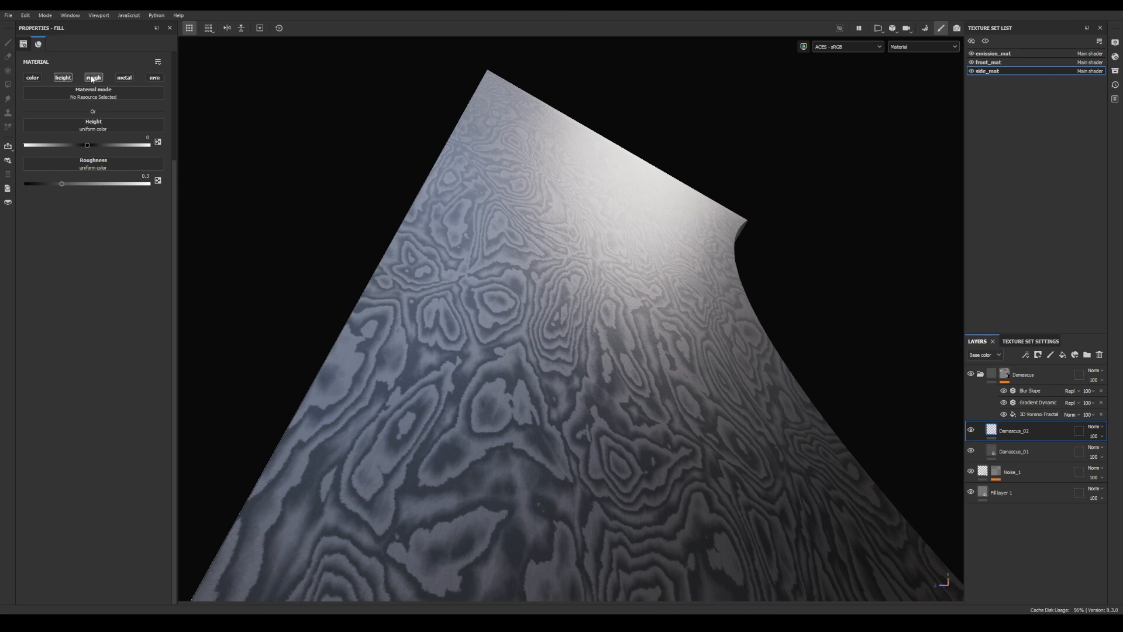
Step: Add a black mask to Damascus_02 and fill it with the 3D Ridged Noise Fractal
right_click(993, 433)
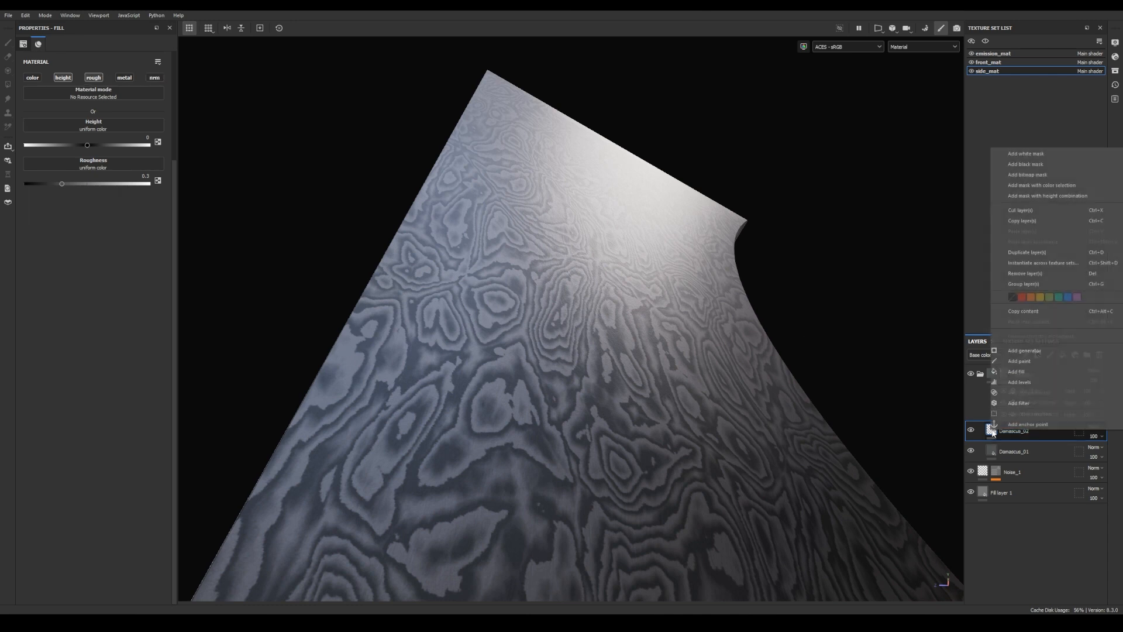
click(1026, 164)
click(1026, 355)
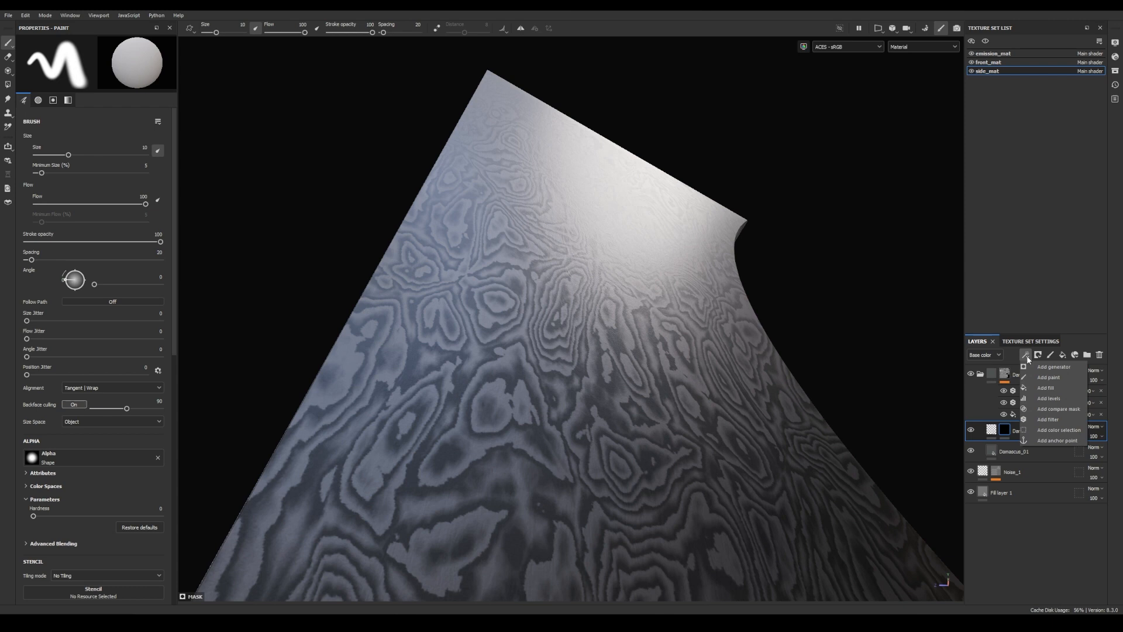
click(1046, 388)
click(76, 81)
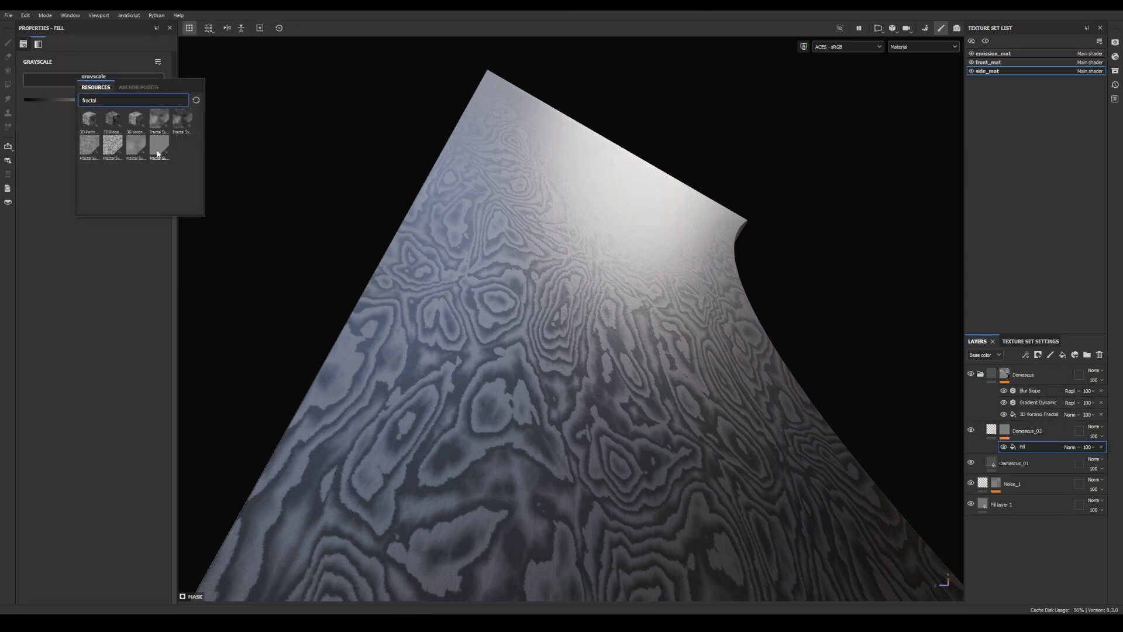
click(114, 123)
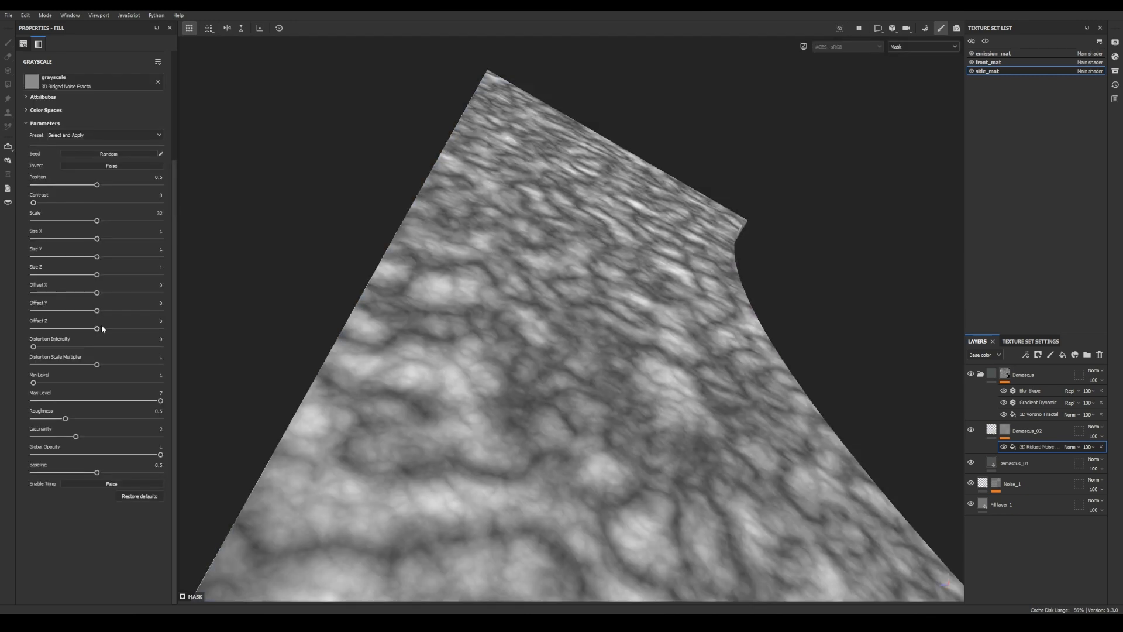
Step: Set the ridged noise's Size Z to 6 and its X, Y and Z offsets to 0.78, 0.6 and 0.81
drag(97, 274, 162, 272)
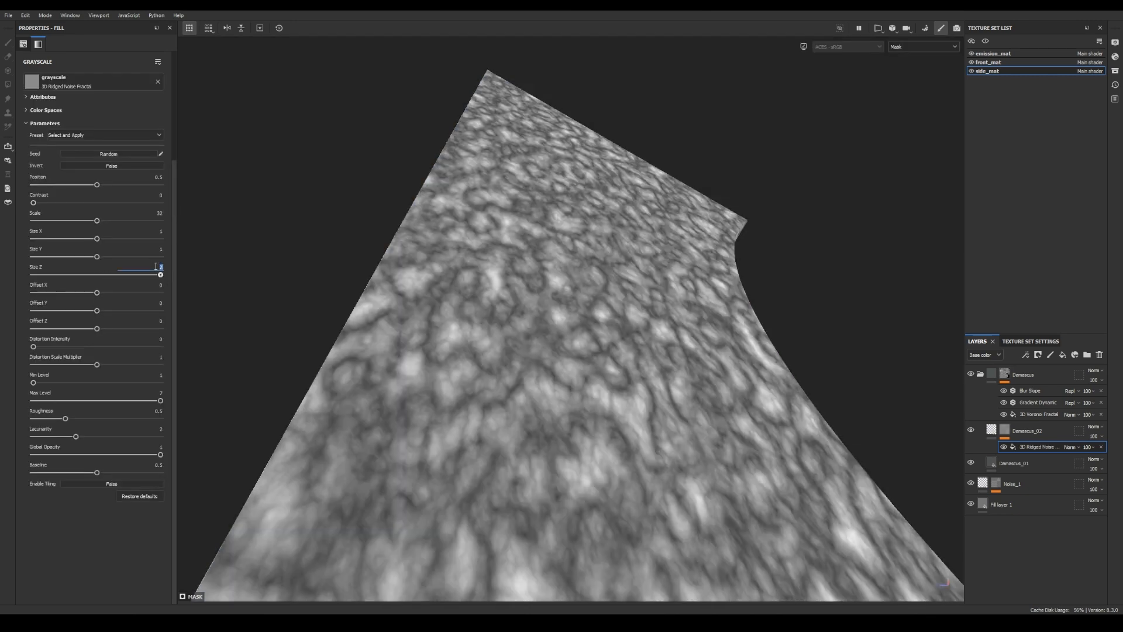
key(Return)
mouse_move(327, 284)
alt+mouse_down()
mouse_move(359, 291)
mouse_move(339, 269)
mouse_move(337, 282)
alt+mouse_up()
drag(97, 293, 150, 329)
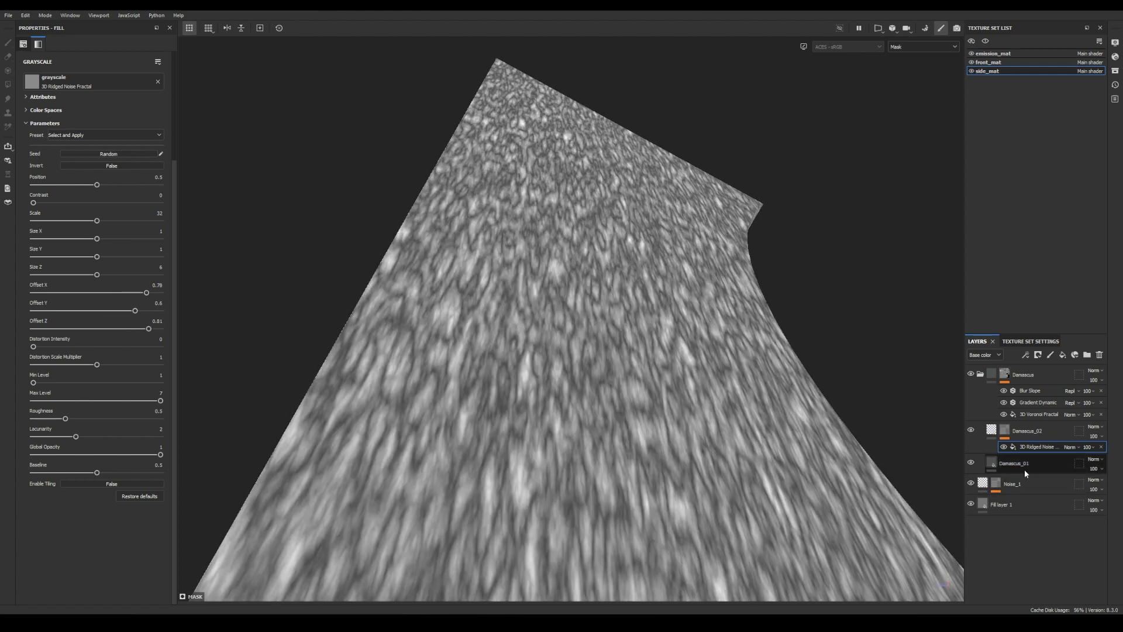
Step: Set the ridged noise's distortion intensity to 0.26 and its roughness to 0.79
drag(36, 349, 67, 350)
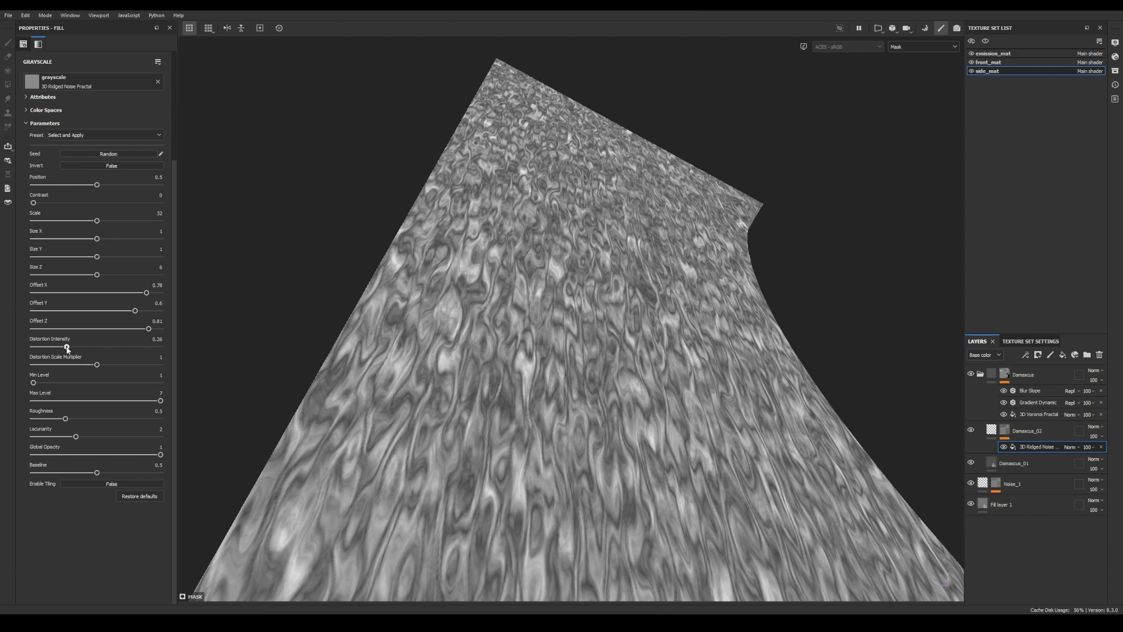
mouse_move(65, 419)
mouse_down()
mouse_move(106, 420)
mouse_move(83, 420)
mouse_up()
alt+drag(281, 398, 386, 373)
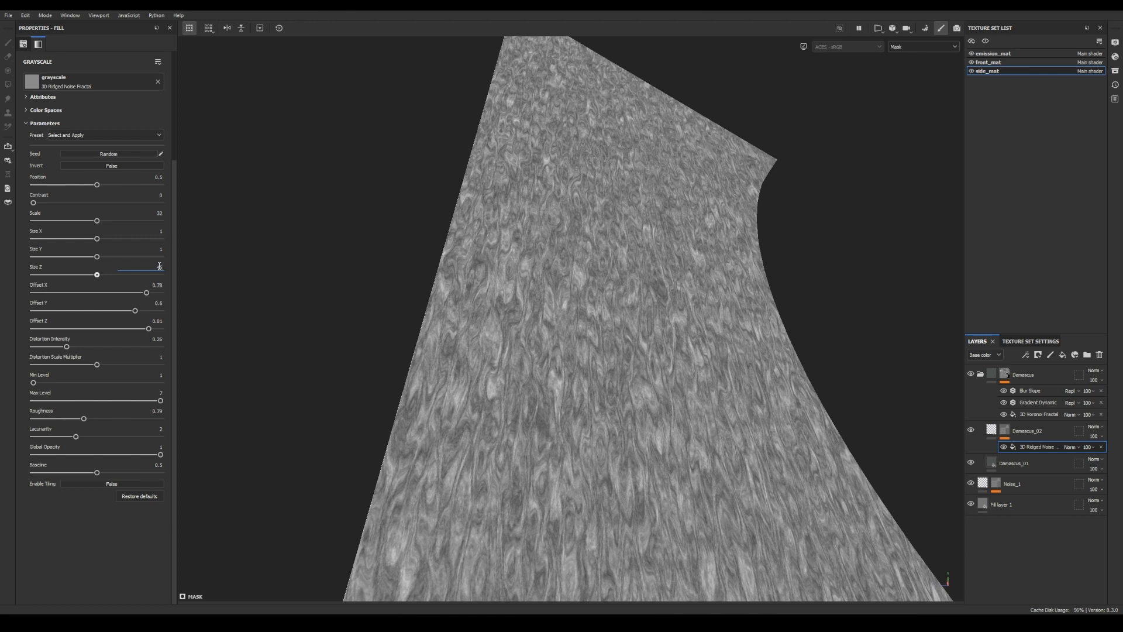
Step: Set the ridged noise's Size X and Size Y to 0.5, keeping Size Z at 6
key(Return)
drag(96, 238, 76, 239)
double_click(157, 231)
text(0.5)
double_click(157, 250)
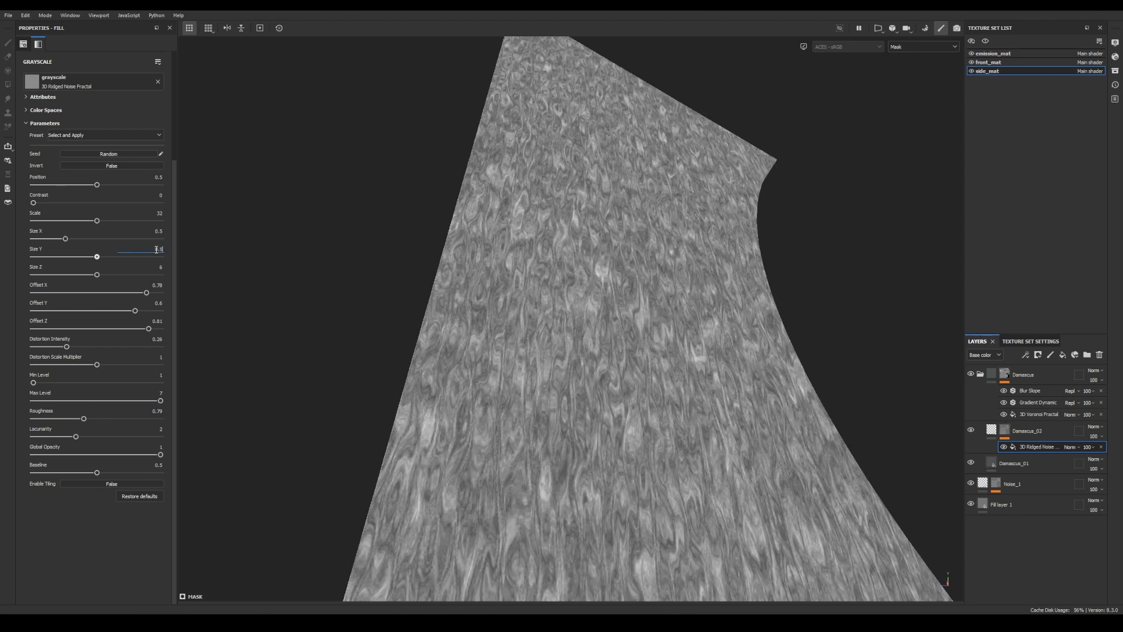
key(Return)
Step: Return to the material display and set the Damascus_02 fill's height to about 0.007 and roughness to about 0.41
alt+drag(514, 303, 498, 330)
key(m)
scroll(438, 343, up, 4)
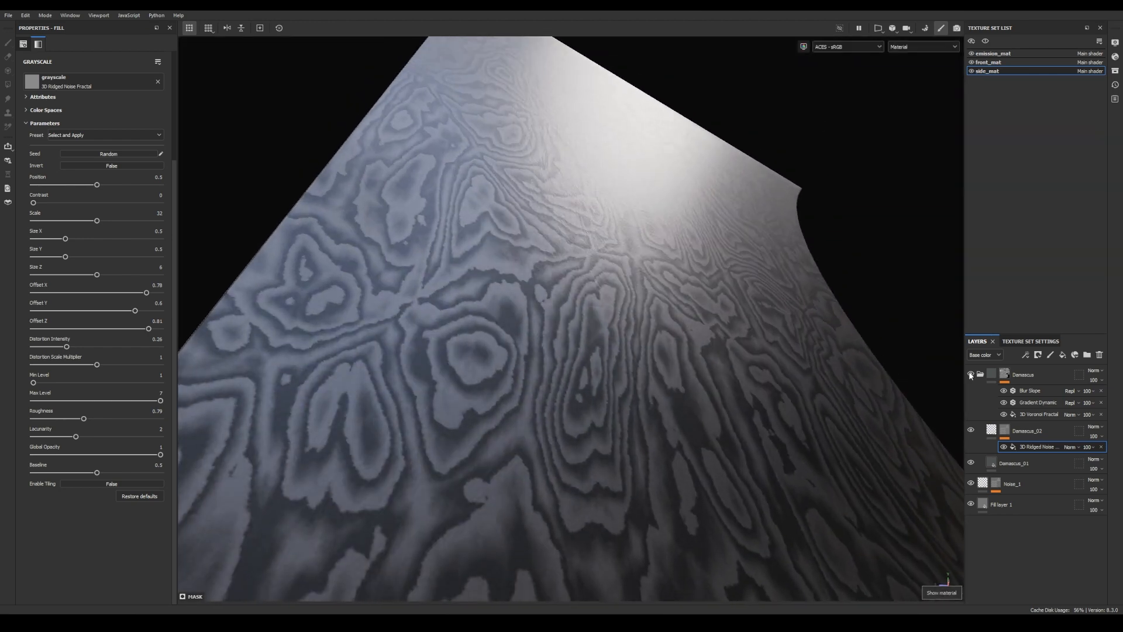
click(993, 430)
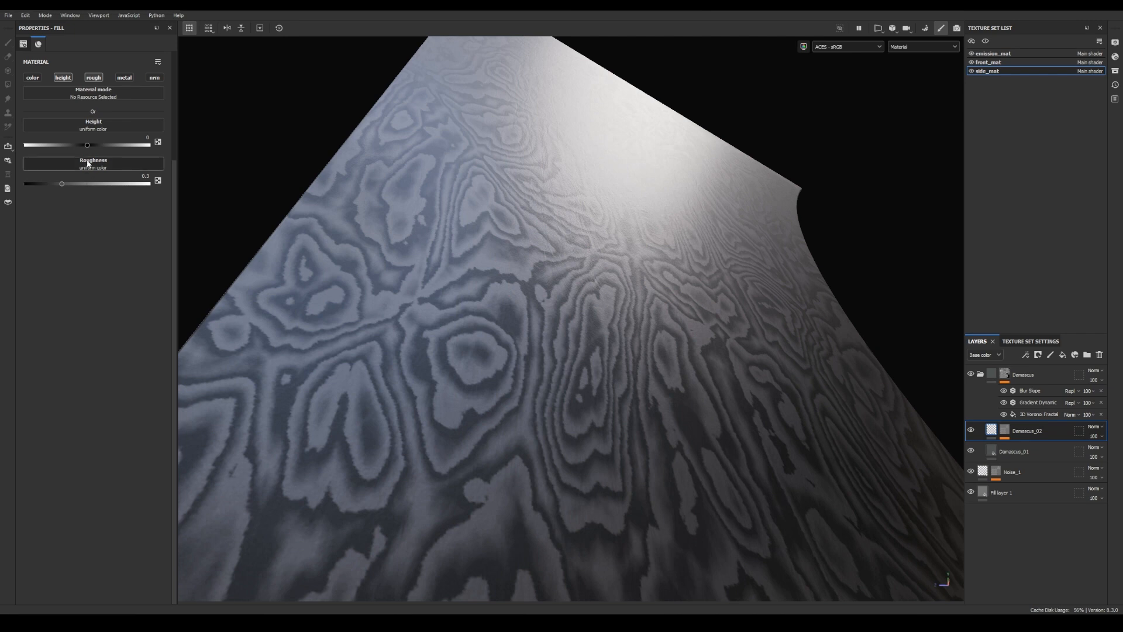
click(87, 144)
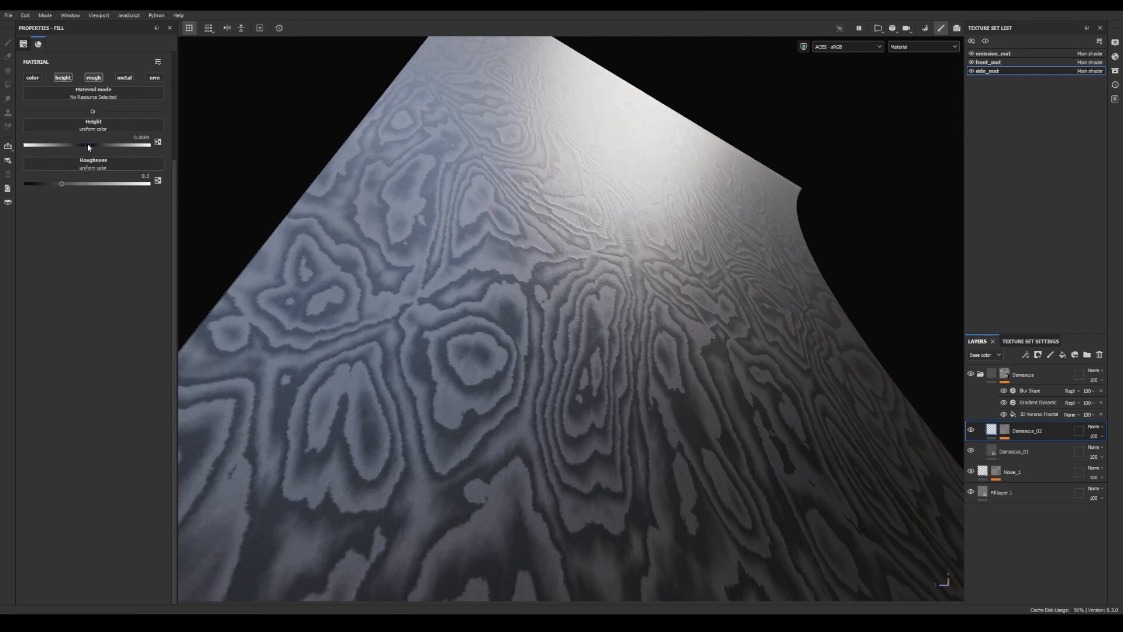
click(62, 183)
drag(66, 183, 77, 181)
alt+right_drag(410, 246, 329, 248)
alt+drag(357, 251, 410, 295)
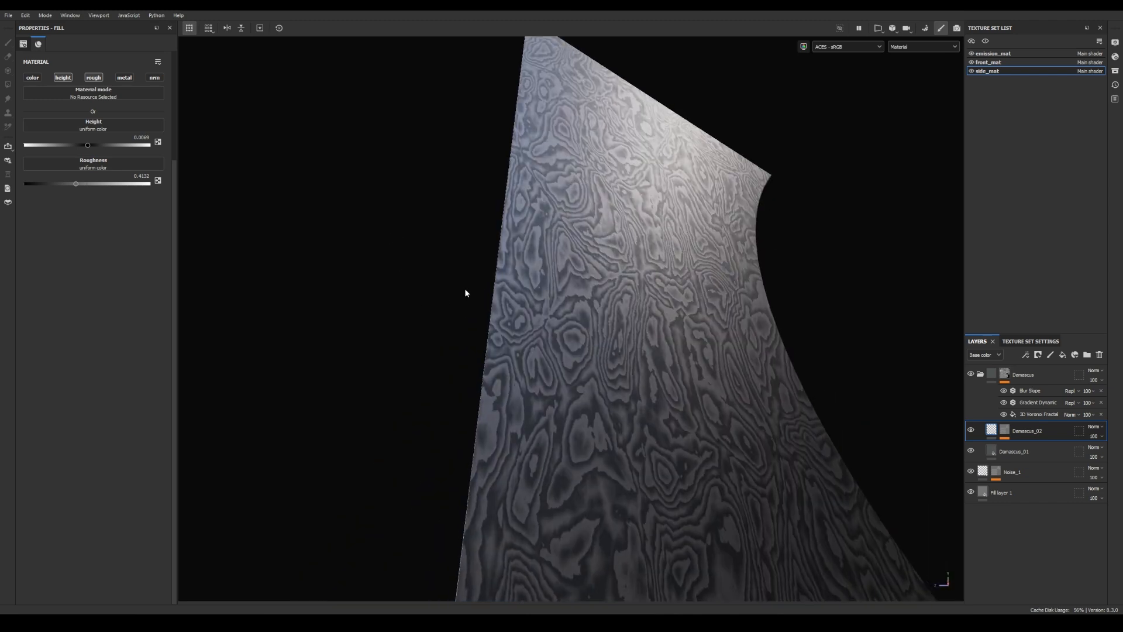
alt+middle_drag(462, 294, 388, 338)
alt+drag(388, 338, 405, 296)
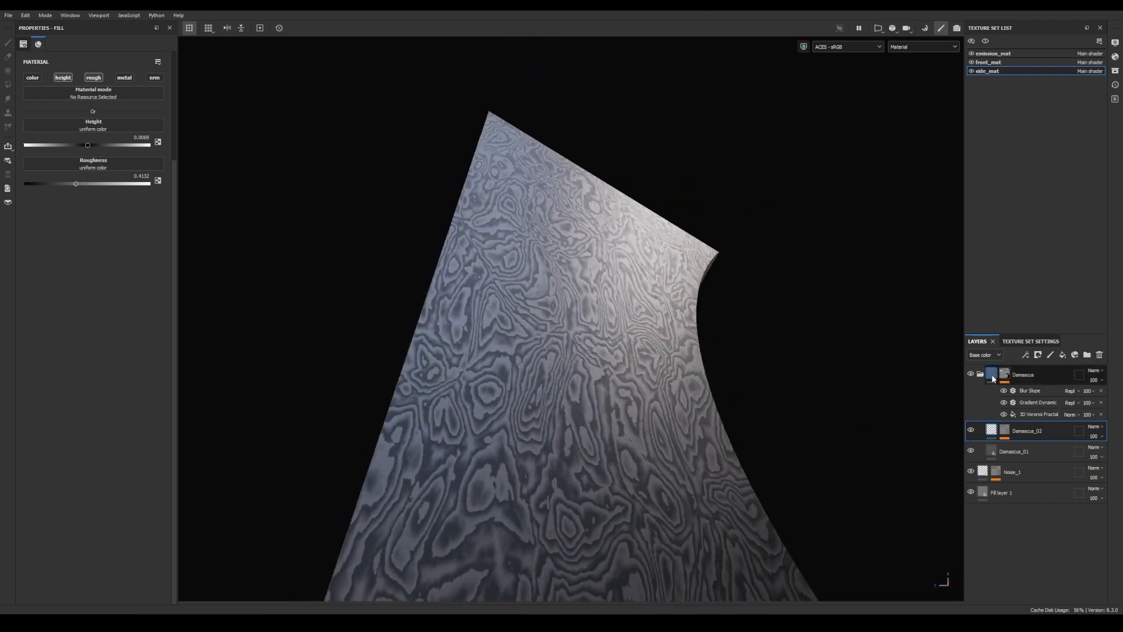
Step: Collapse the Damascus folder, add a fill layer above it and name it Scratches
click(981, 374)
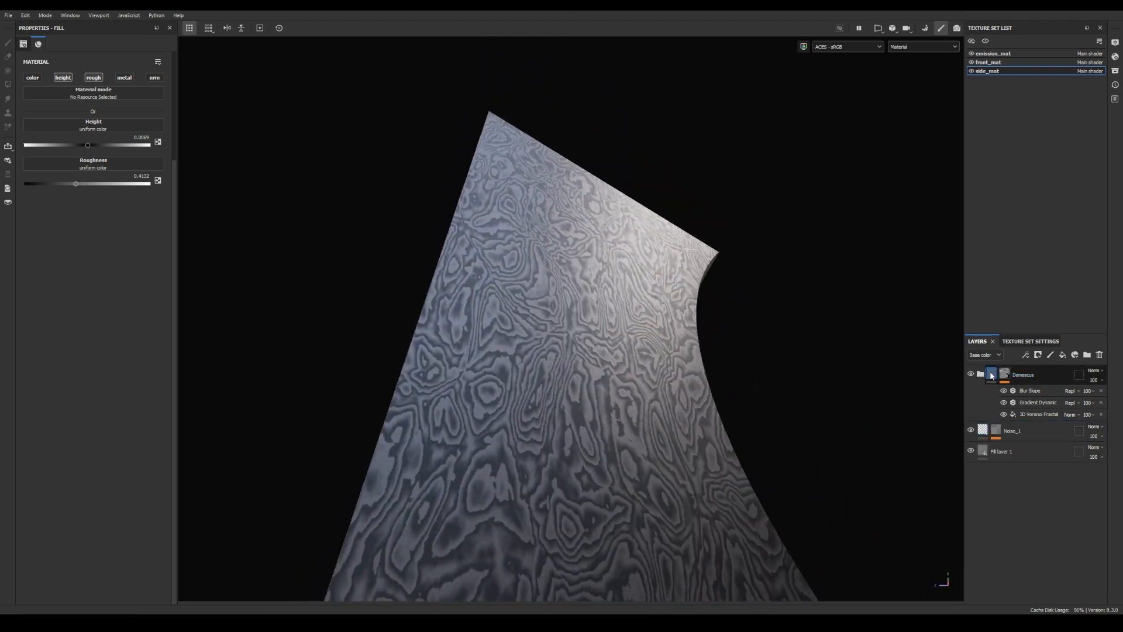
click(992, 375)
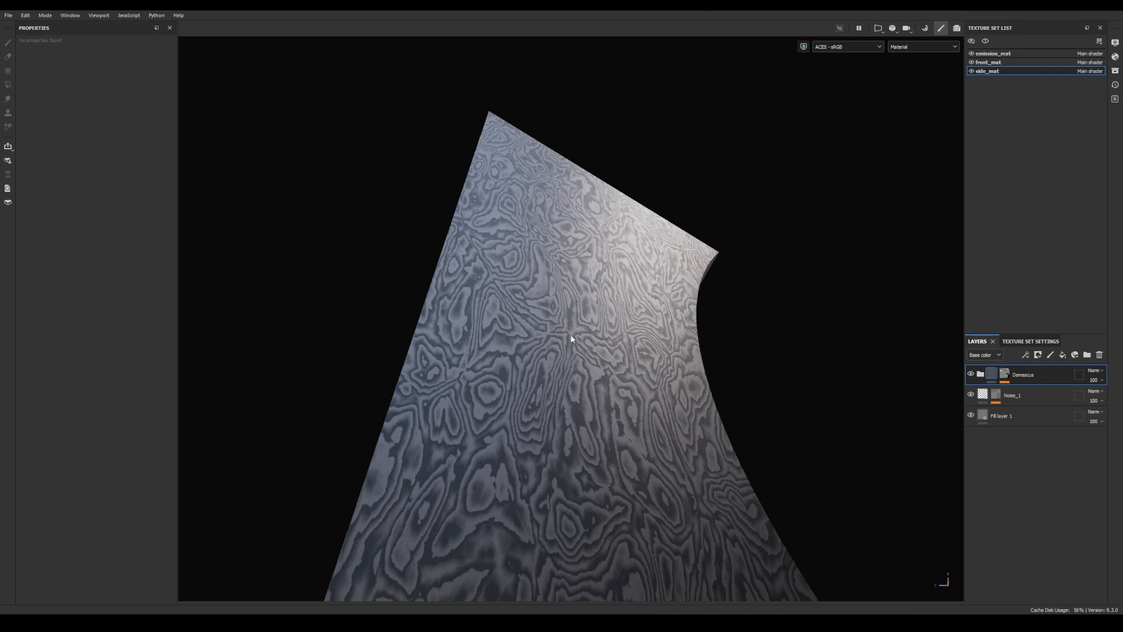
click(1061, 356)
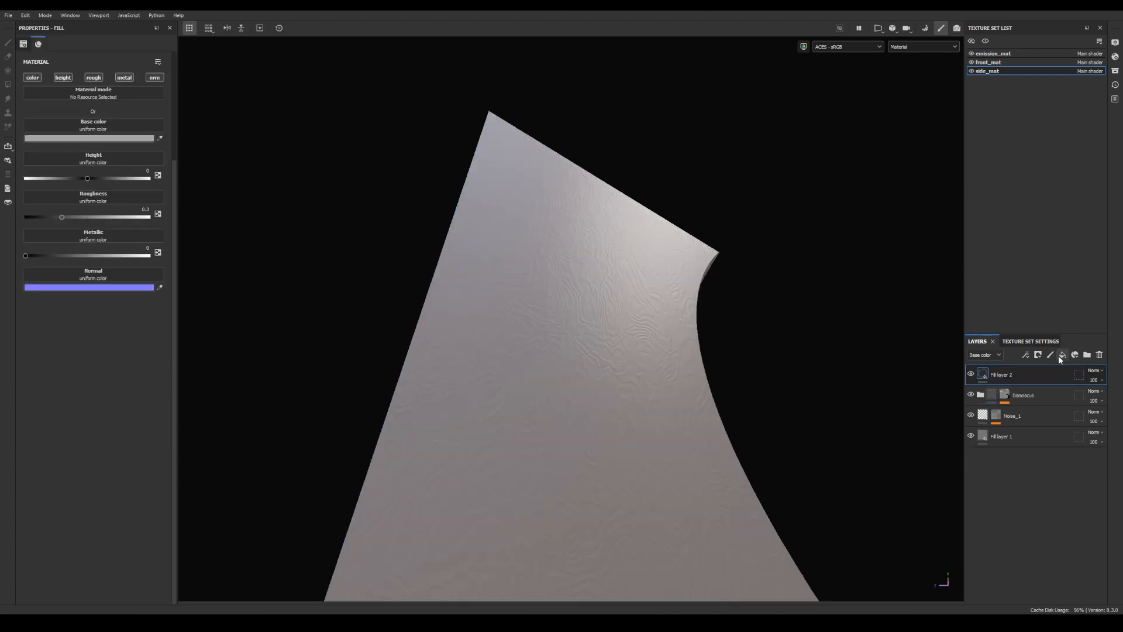
double_click(1001, 375)
text(Scrat)
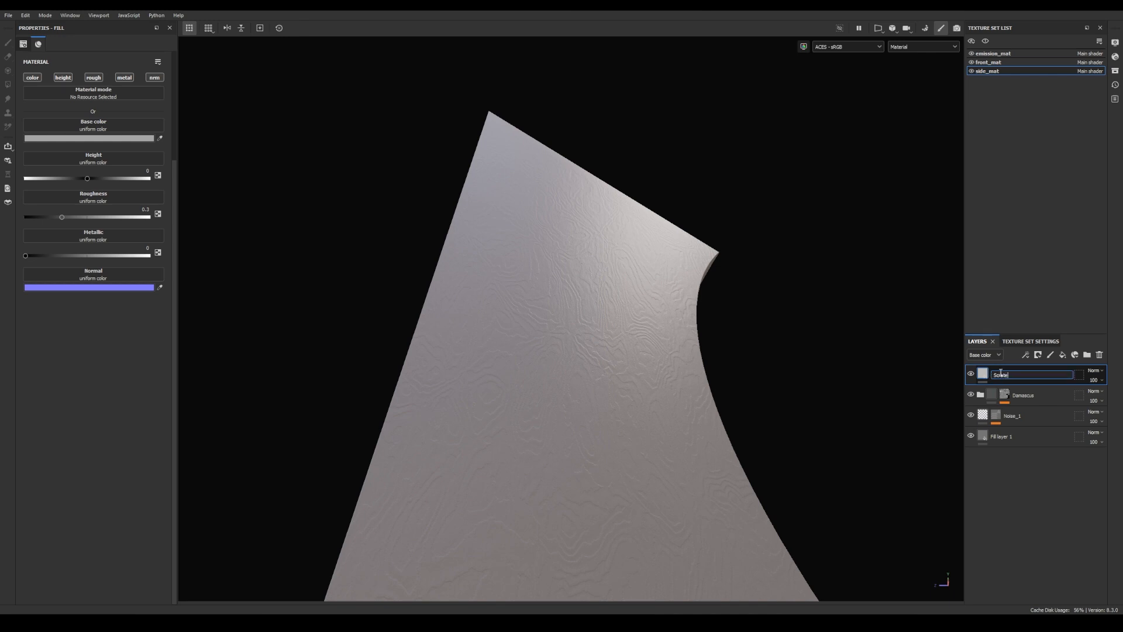
text(ches)
key(Return)
Step: Disable the Scratches layer's color, metallic and normal channels, leaving height and roughness enabled
click(32, 78)
click(124, 77)
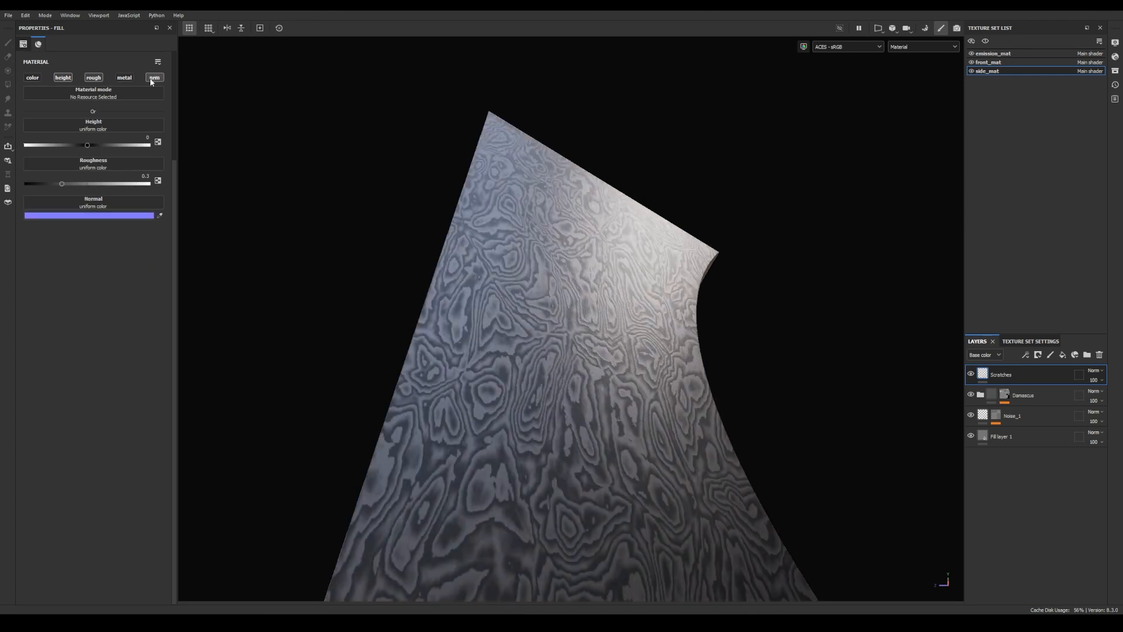
click(153, 79)
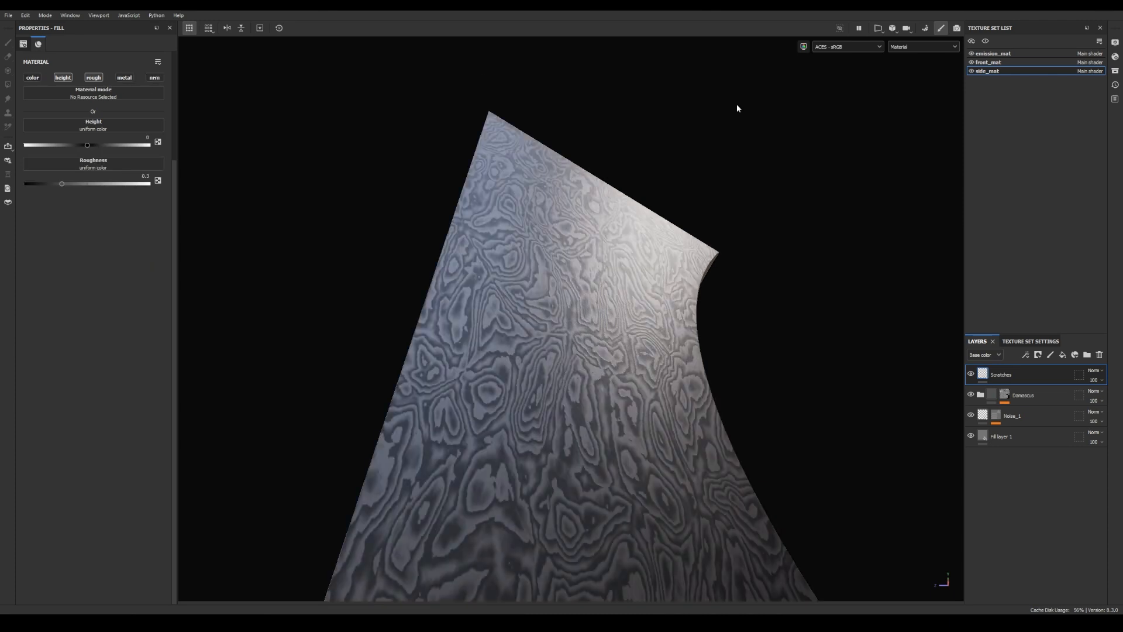
Step: Add a black mask to the Scratches layer and fill it with the Directional Scratches texture
right_click(986, 378)
click(1007, 109)
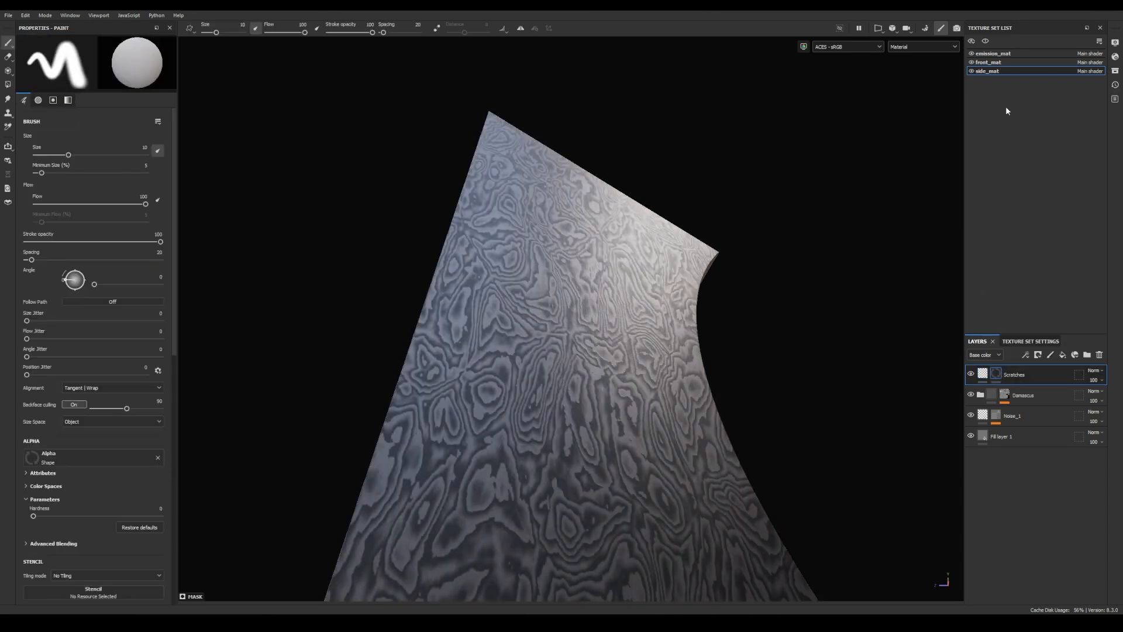
click(1027, 355)
click(1042, 386)
click(118, 79)
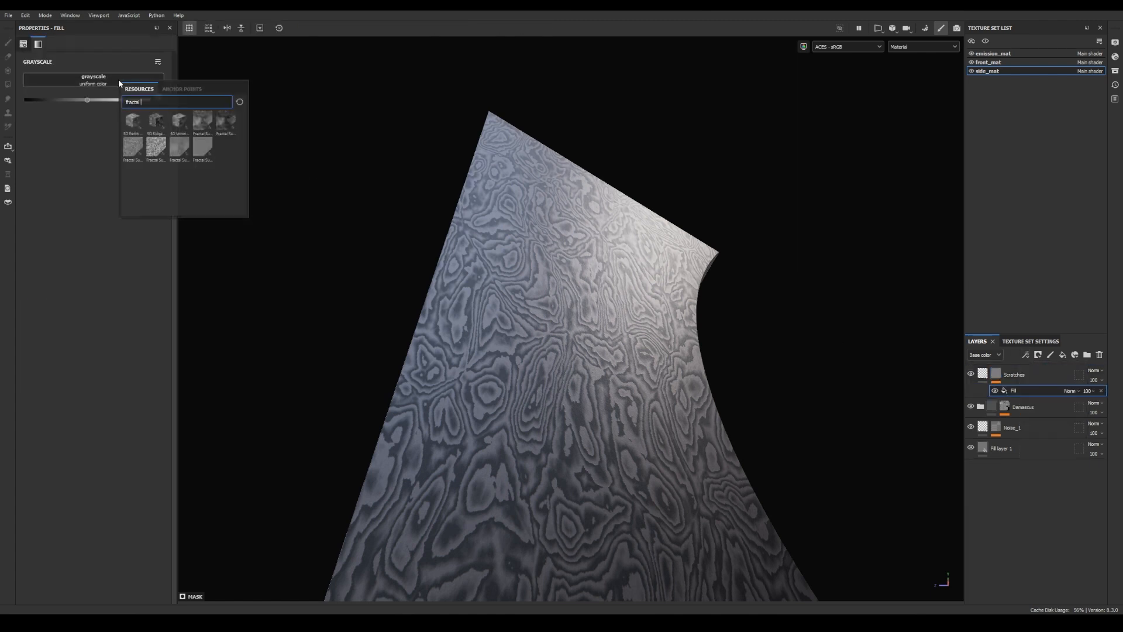
text(sc)
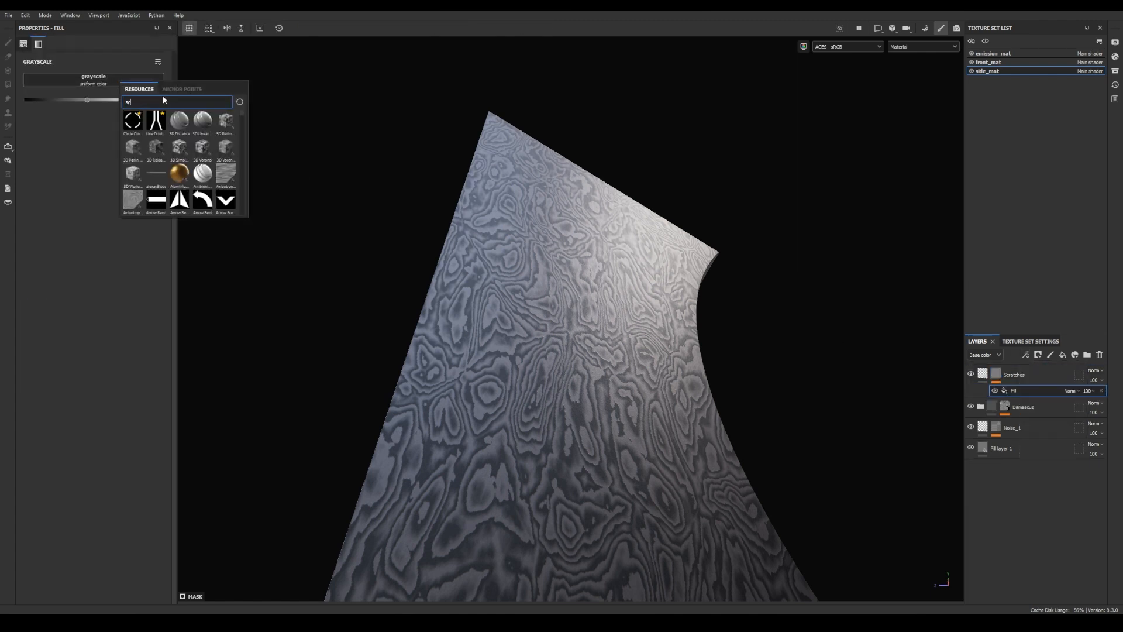
text(ratches)
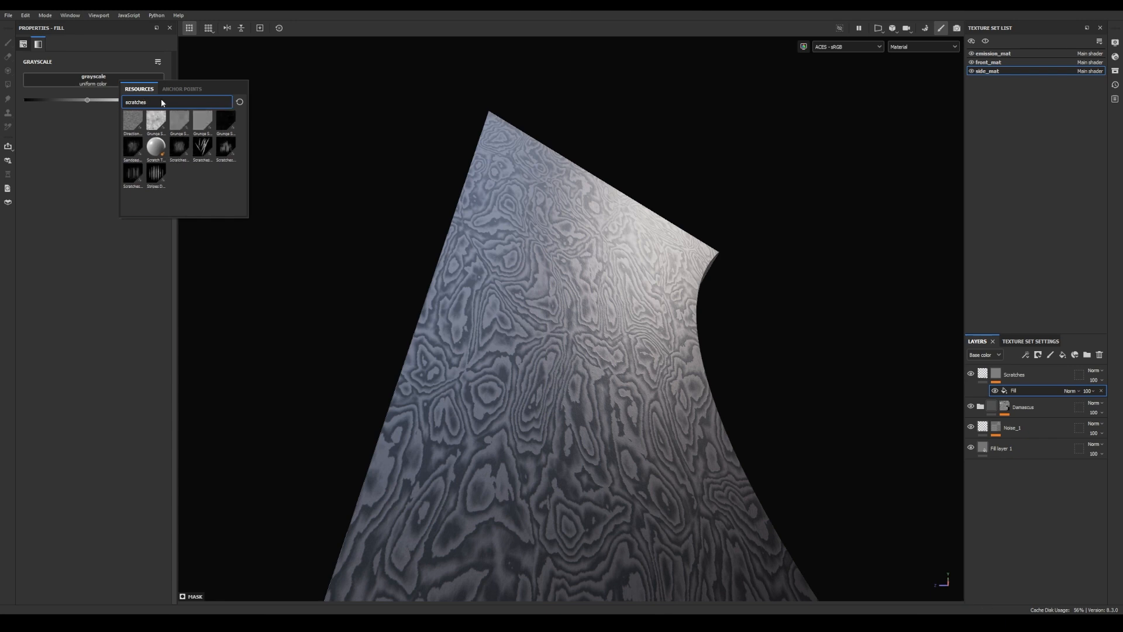
click(131, 124)
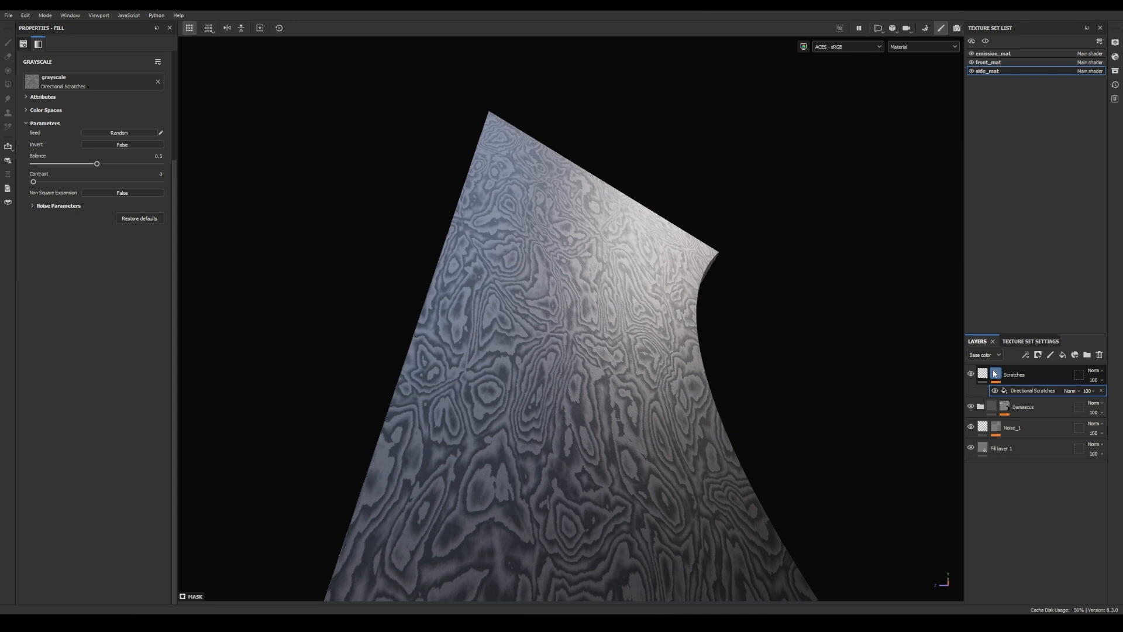
Step: Show the Scratches mask, switch its fill to tri-planar projection and set the noise angle to 90
alt+click(996, 374)
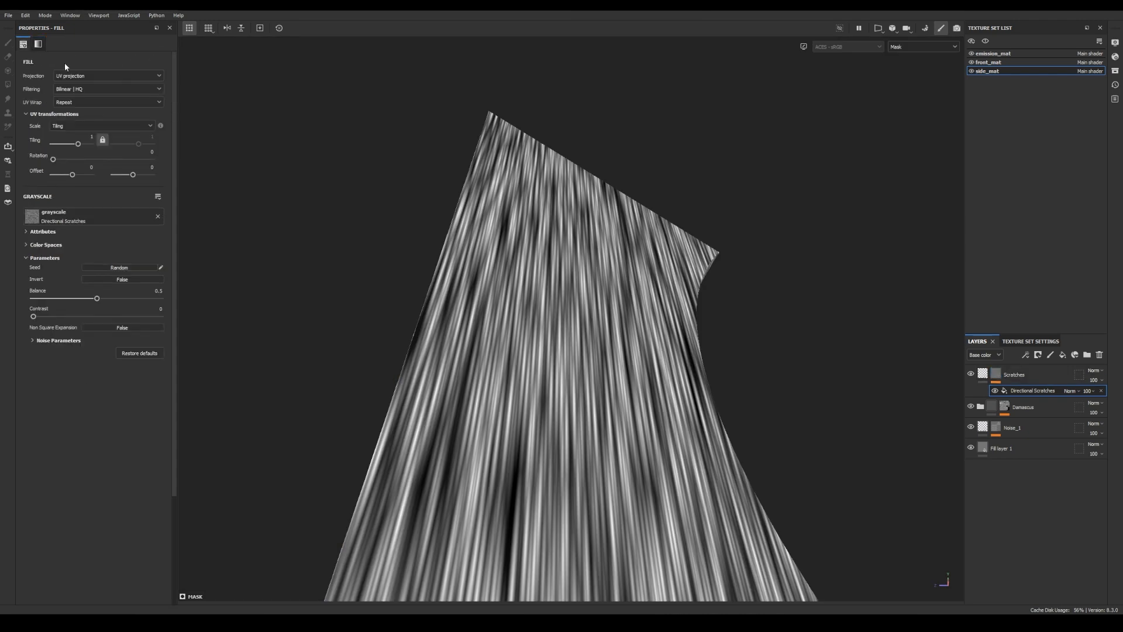
click(70, 76)
click(74, 100)
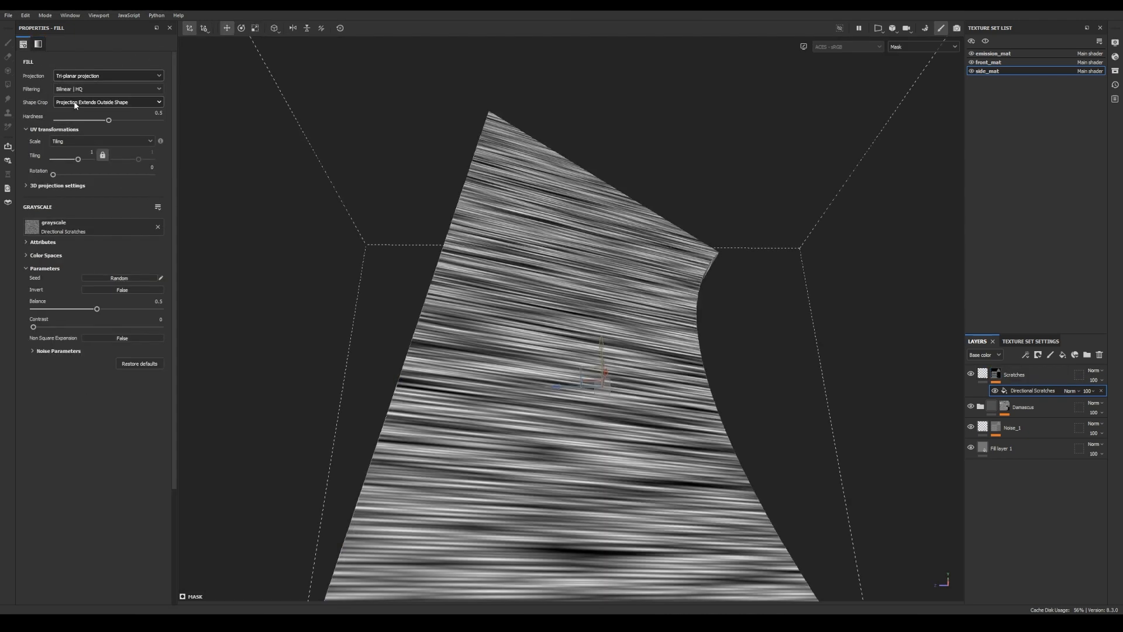
click(34, 351)
drag(97, 395, 112, 397)
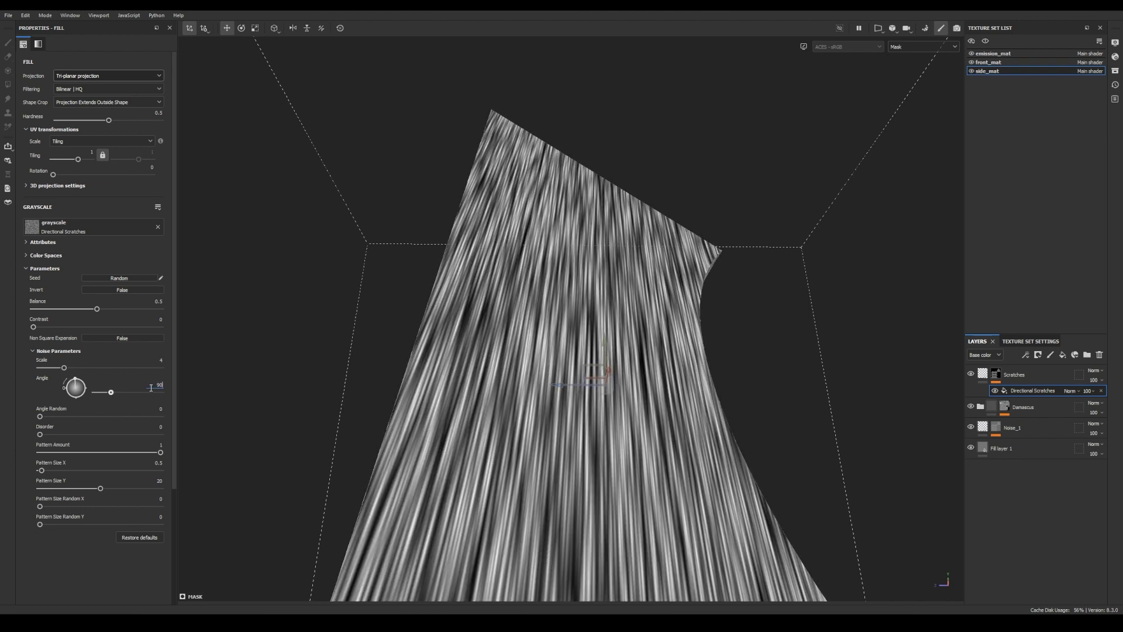
key(Return)
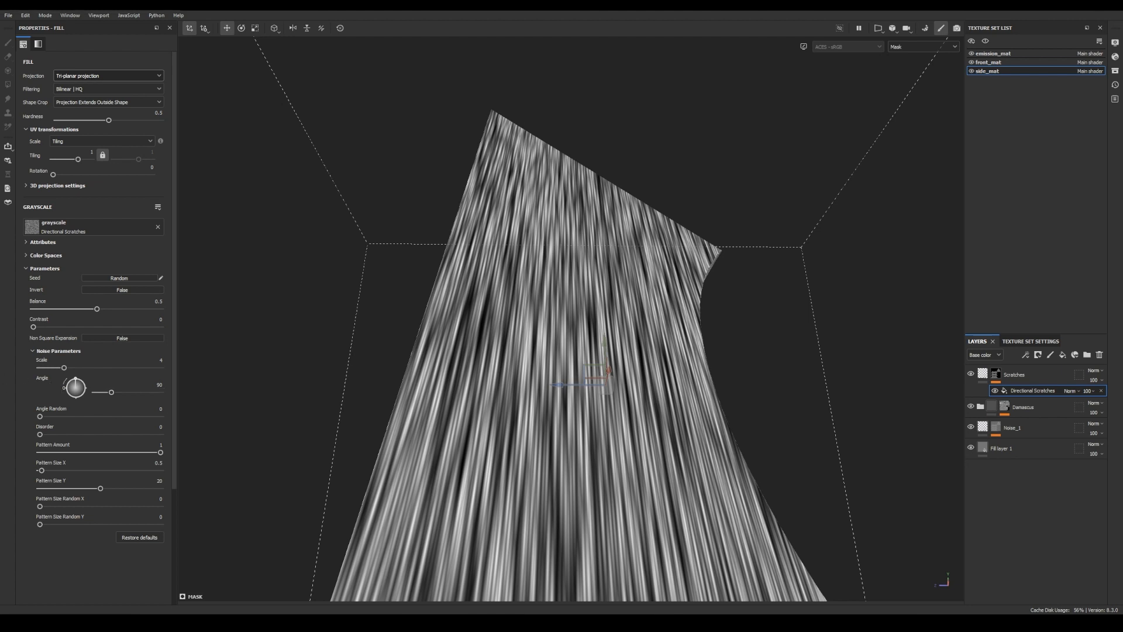
Step: Set the Directional Scratches tiling to 5 and return to the material display for a close look at the surface
drag(78, 158, 83, 158)
click(85, 153)
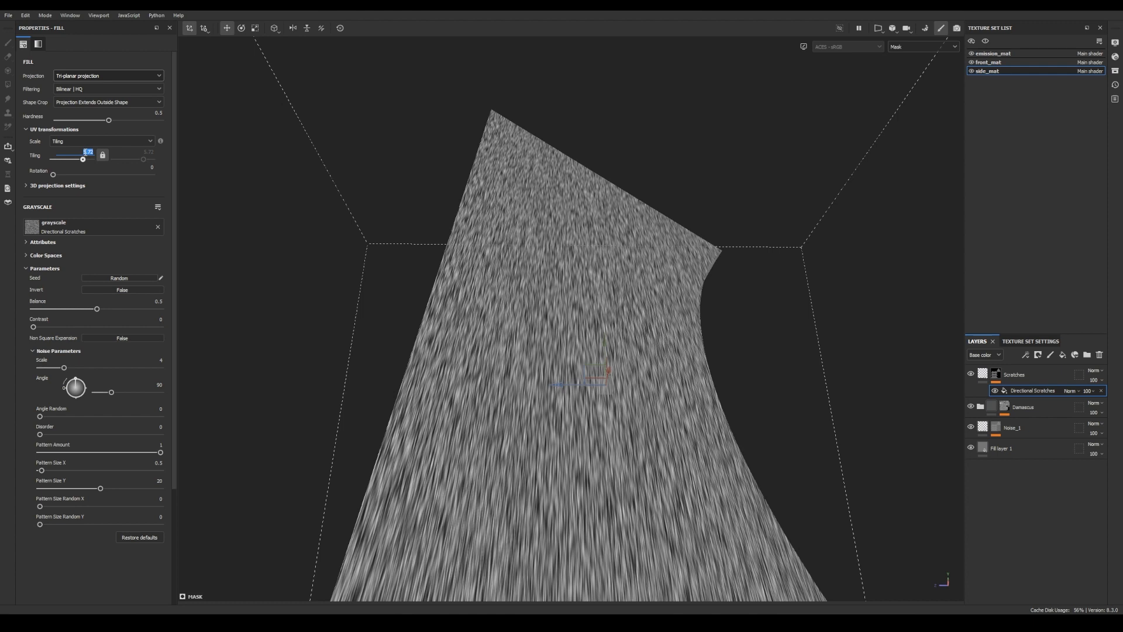
text(5)
key(Return)
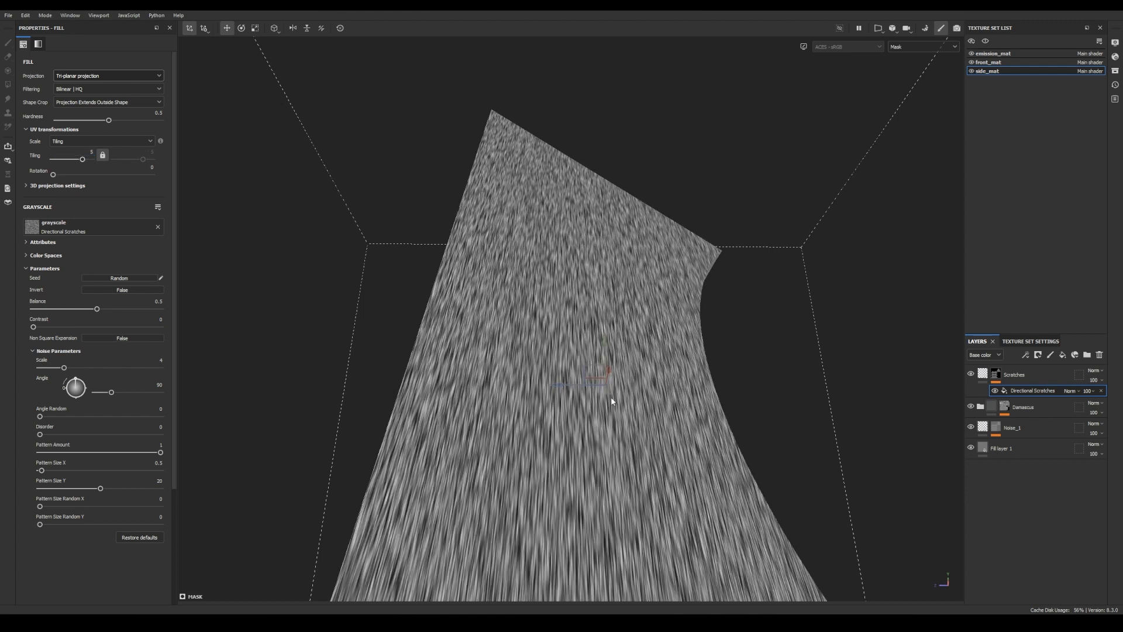
key(m)
scroll(547, 374, up, 10)
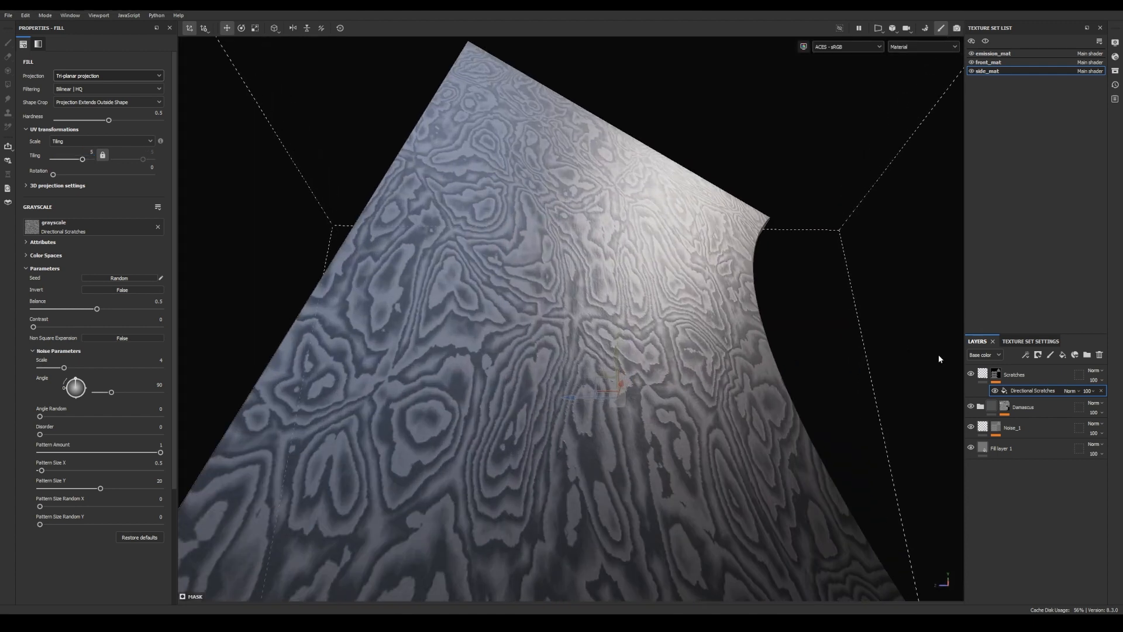
scroll(559, 356, up, 2)
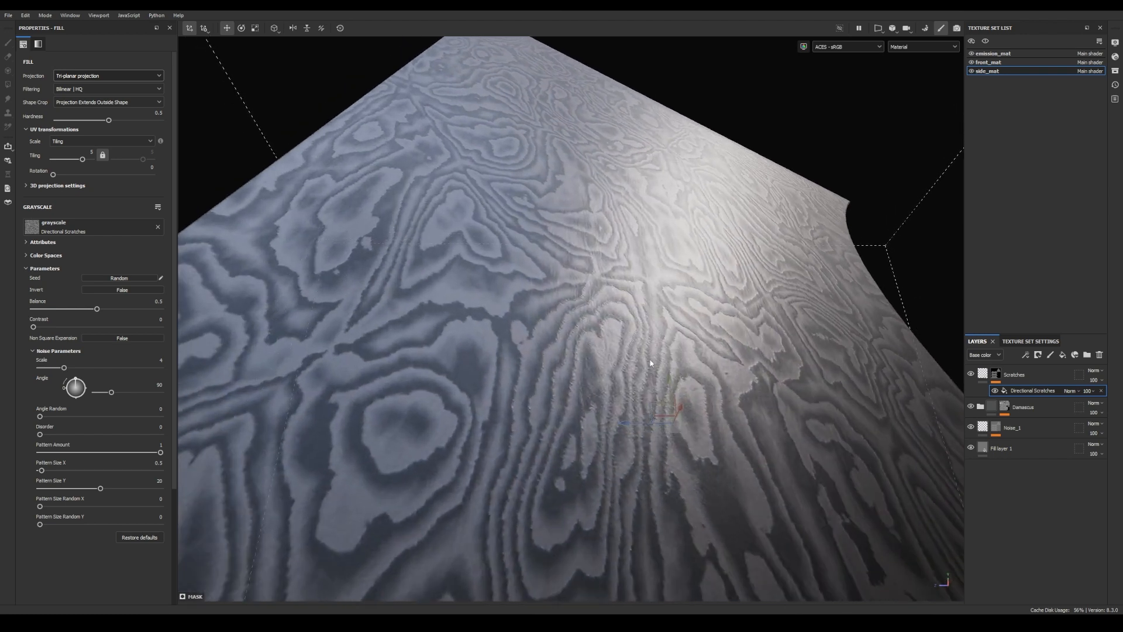
Step: Set the Scratches layer's roughness to about 0.396 and its height to about 0.007
click(983, 373)
drag(62, 318, 74, 319)
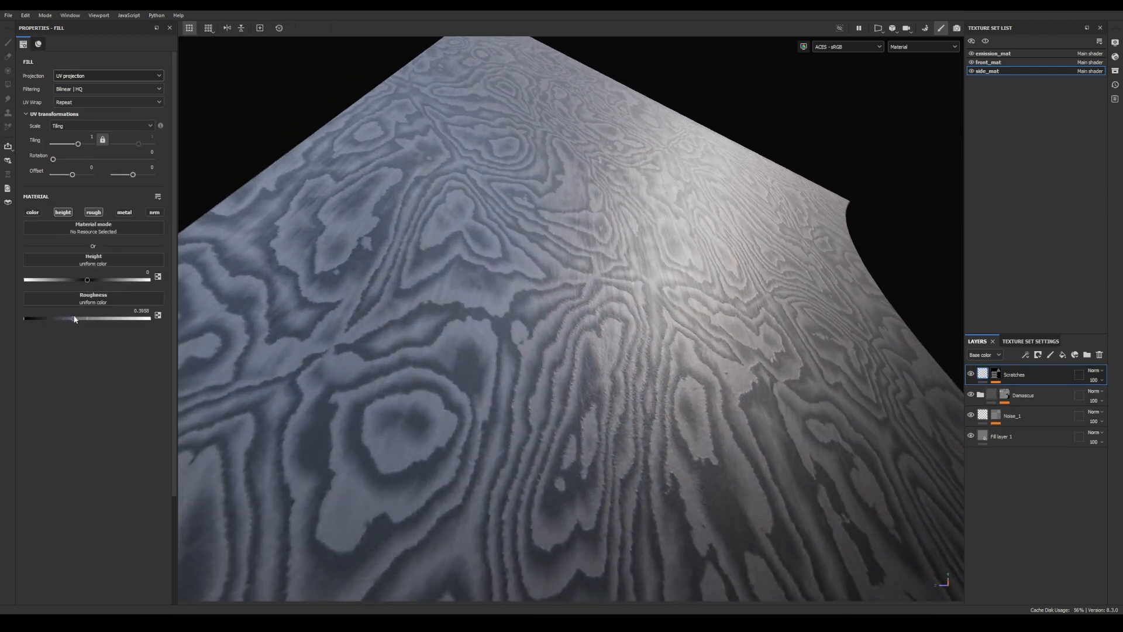
click(89, 281)
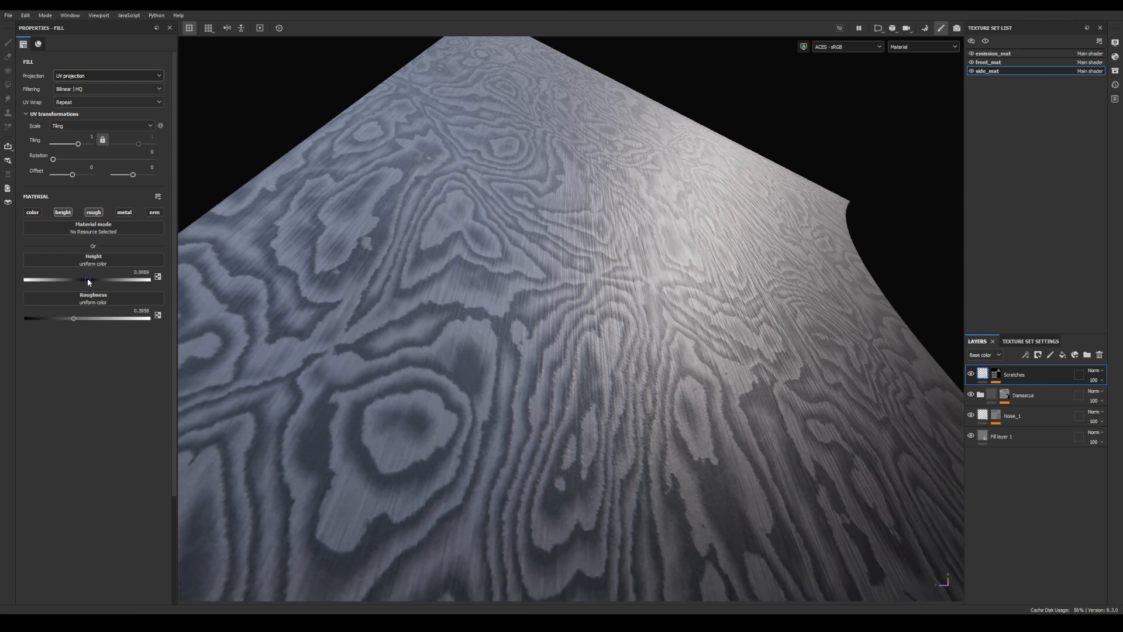
alt+drag(321, 304, 419, 303)
shift+right_drag(396, 296, 353, 278)
alt+drag(352, 278, 404, 227)
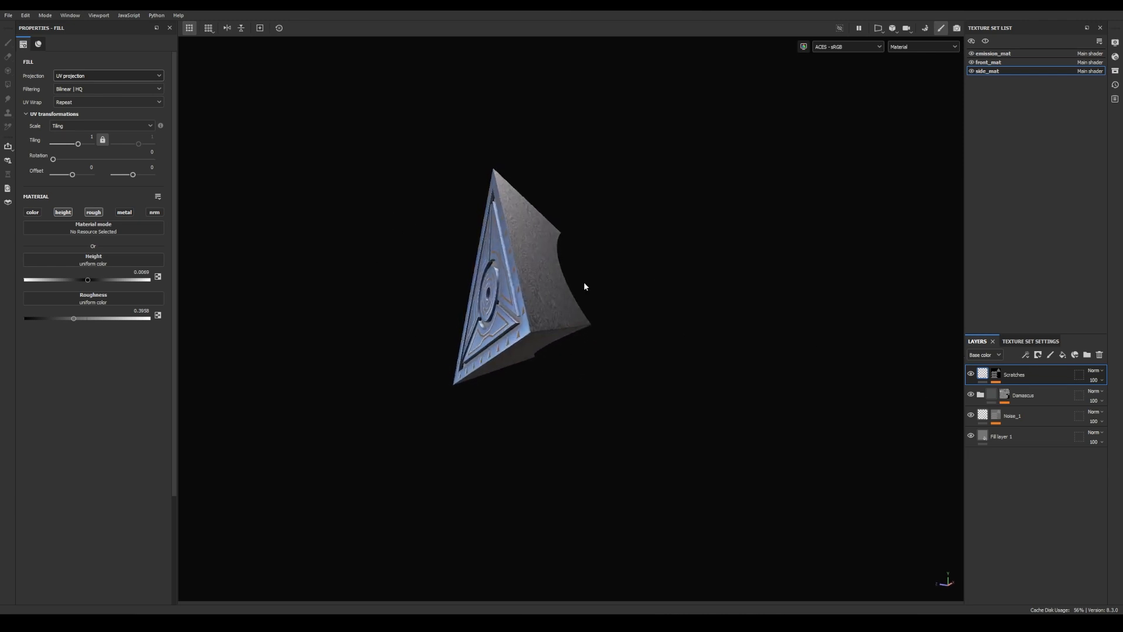
alt+drag(498, 278, 662, 284)
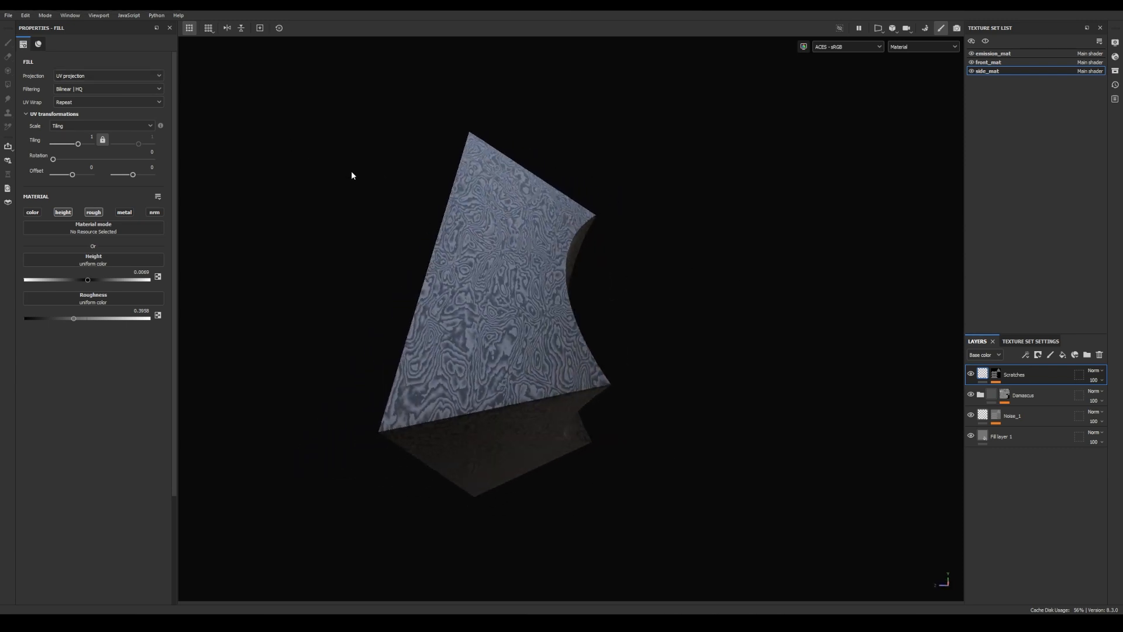
Step: Find the PBR Validate (Metallic Roughness) filter in the asset library and add it at the top of the side_mat layer stack
click(70, 15)
click(70, 16)
click(70, 16)
mouse_move(88, 25)
click(140, 25)
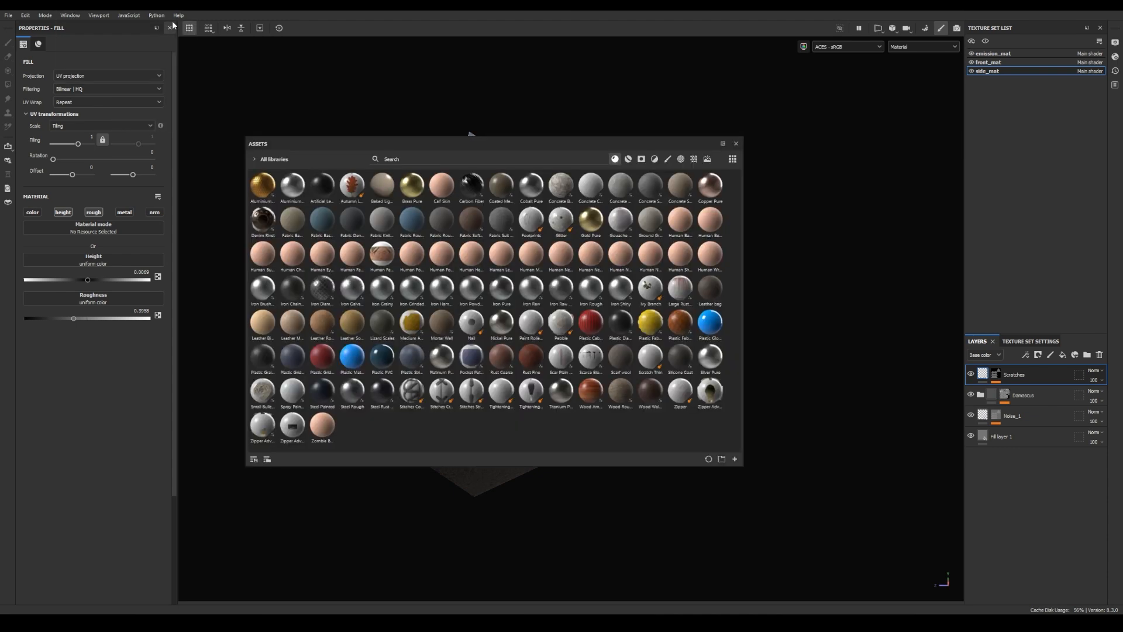
click(655, 160)
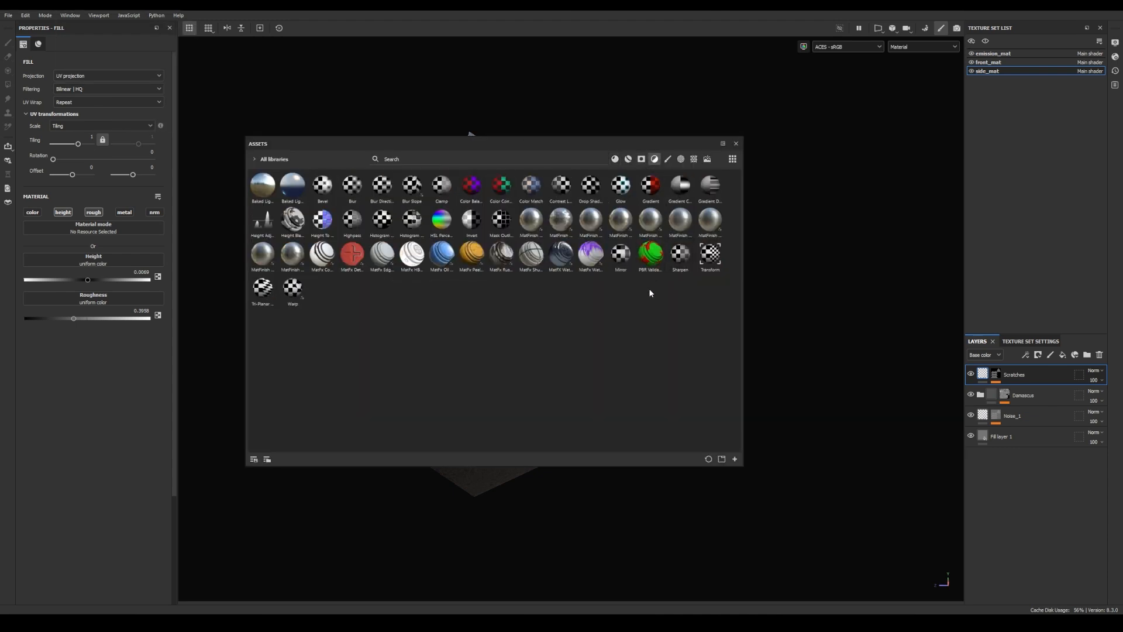
drag(651, 257, 1045, 369)
click(736, 144)
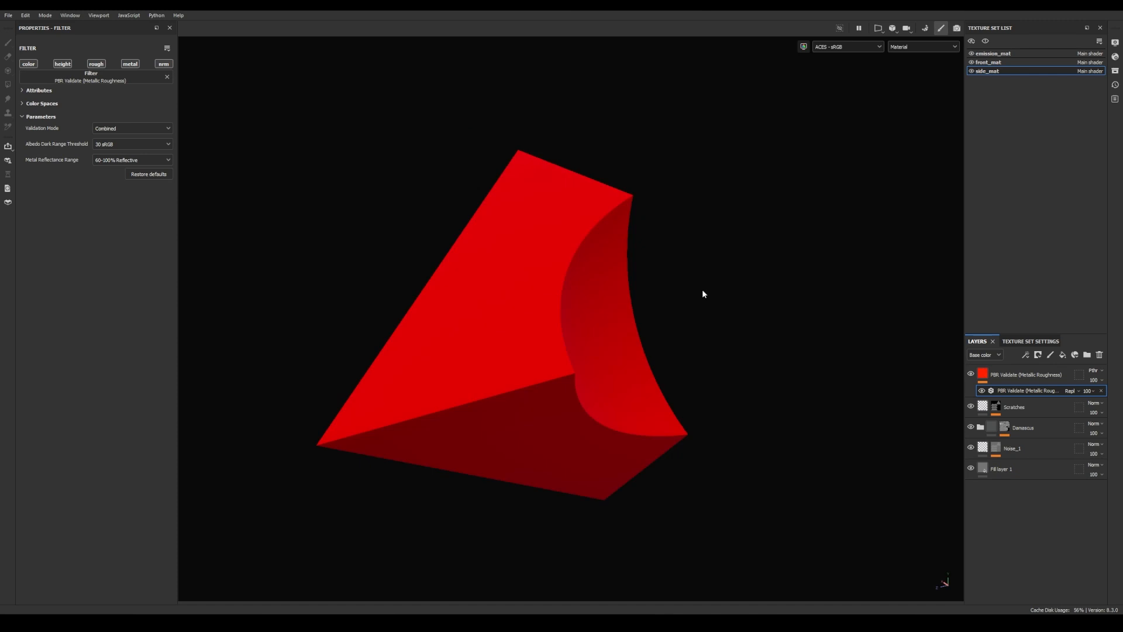
alt+drag(700, 294, 678, 301)
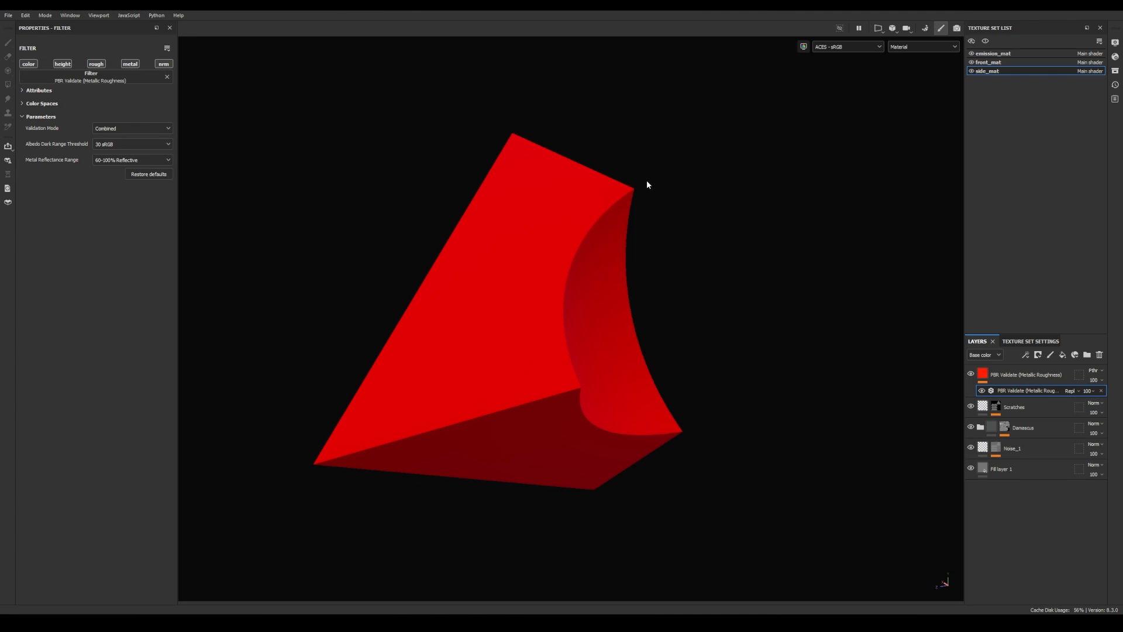
Step: Set the PBR Validate filter's validation mode to Metal
click(1019, 378)
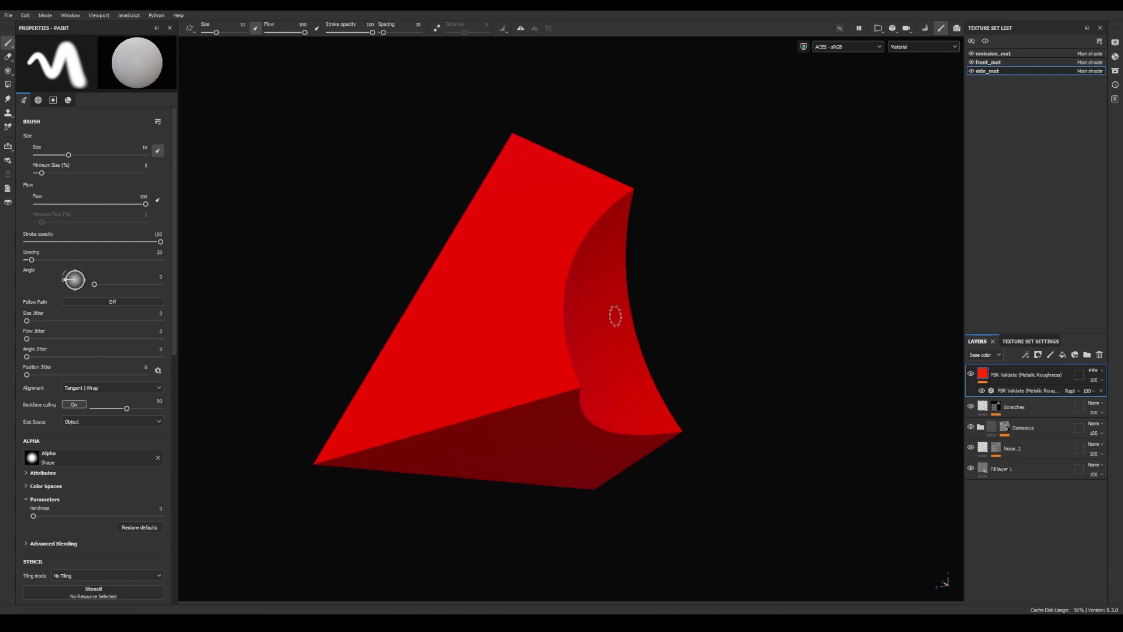
alt+drag(679, 286, 760, 304)
click(1018, 390)
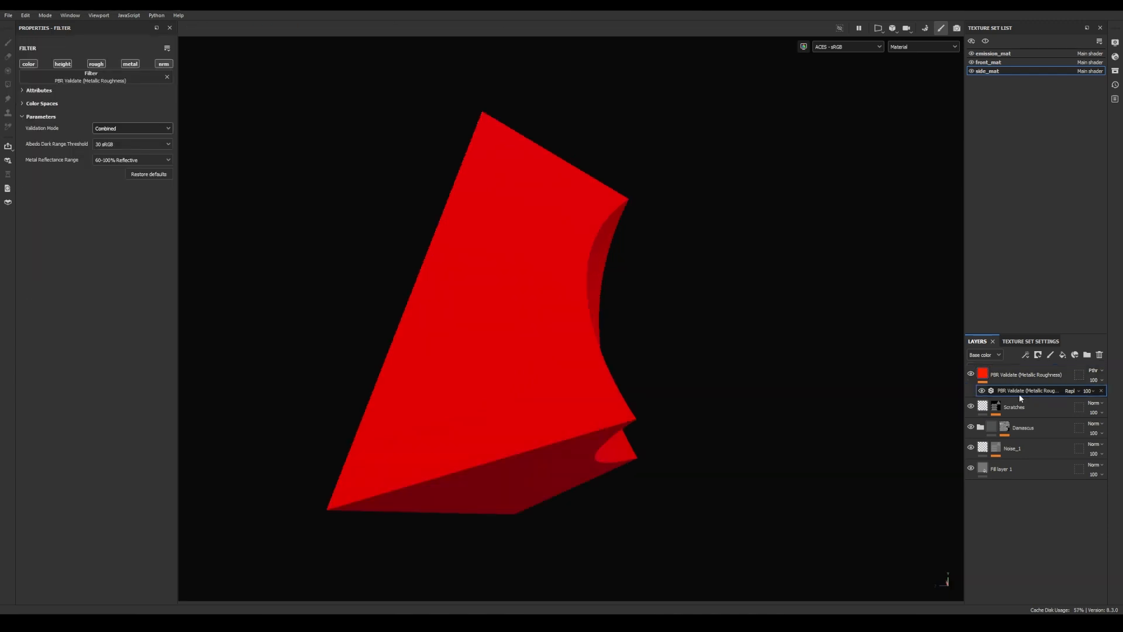
click(154, 129)
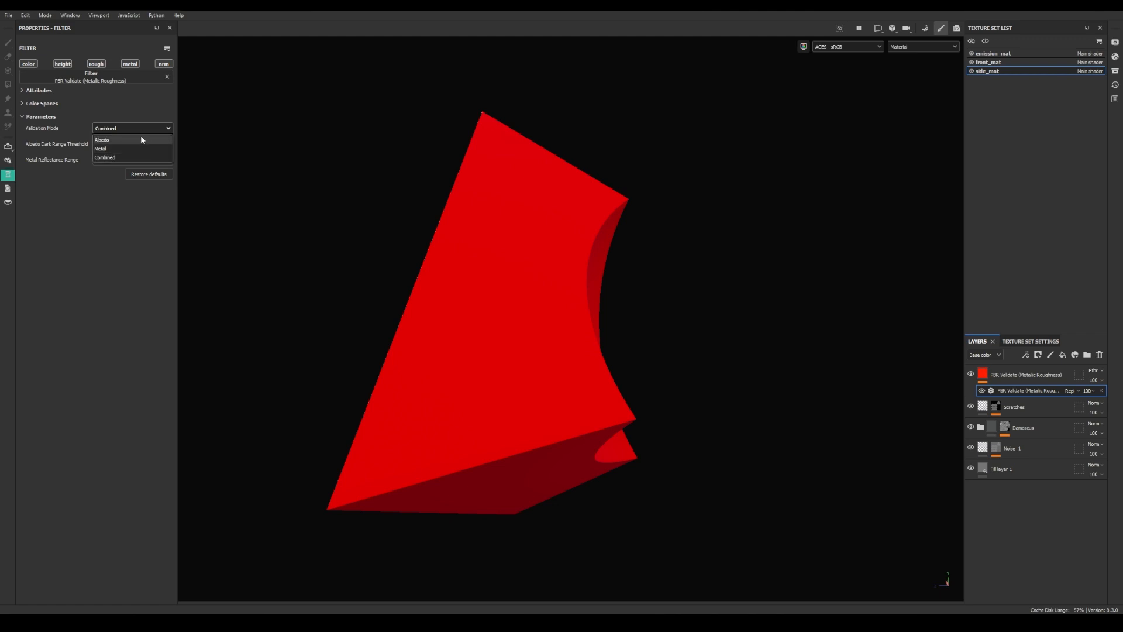
click(113, 148)
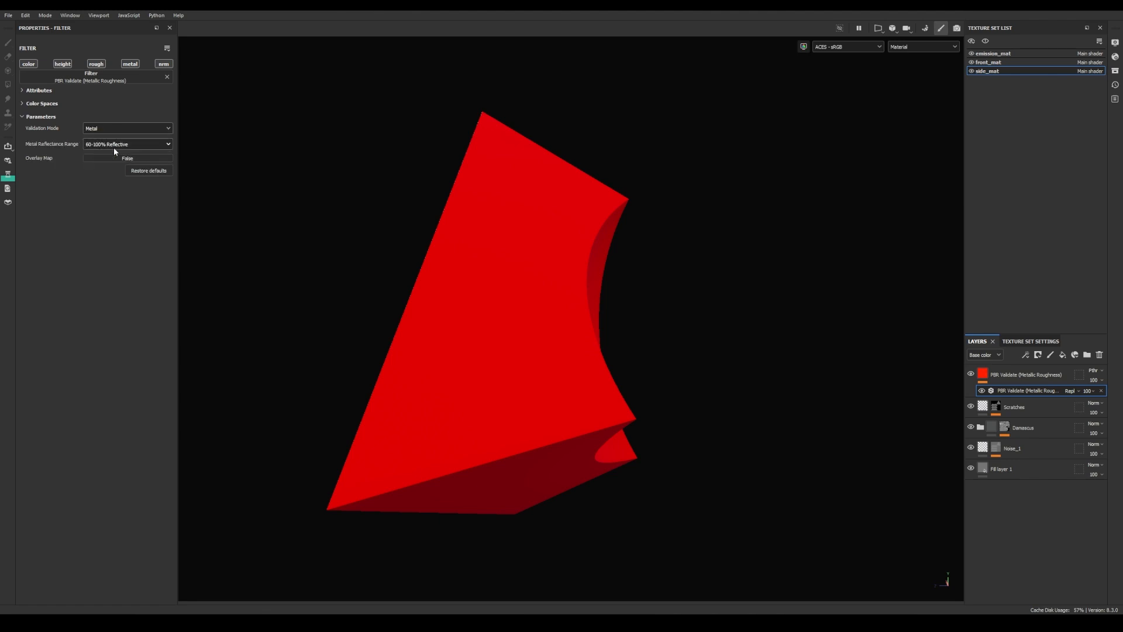
middle_drag(381, 259, 404, 259)
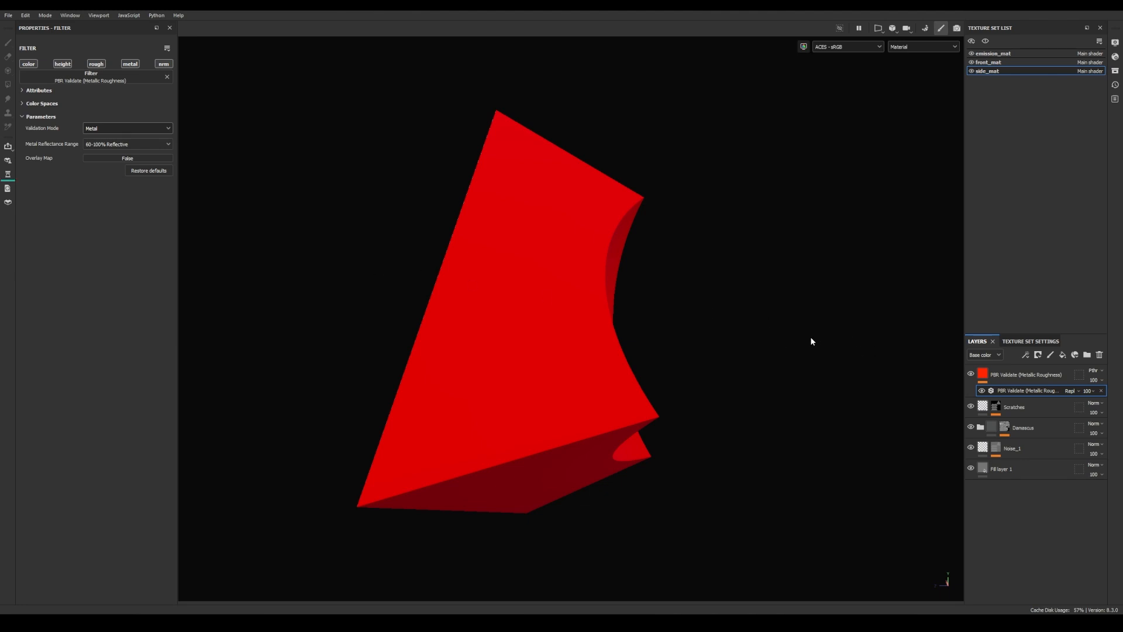
Step: Lighten Fill layer 1's base color to light grey E2E2E2
click(1015, 468)
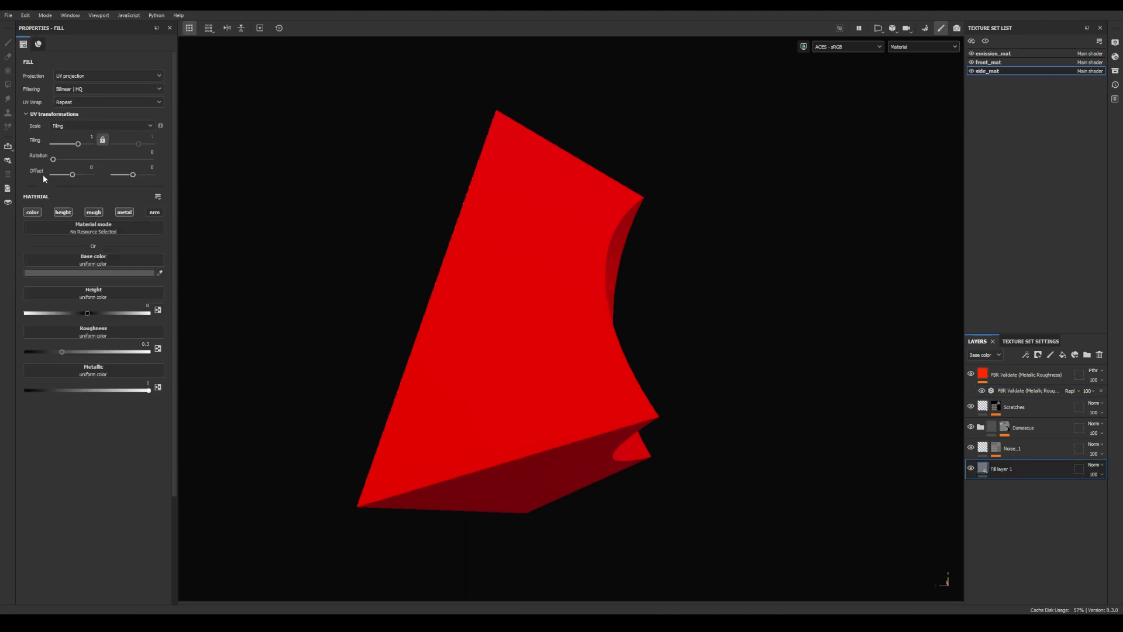
click(97, 273)
click(228, 204)
drag(229, 205, 217, 211)
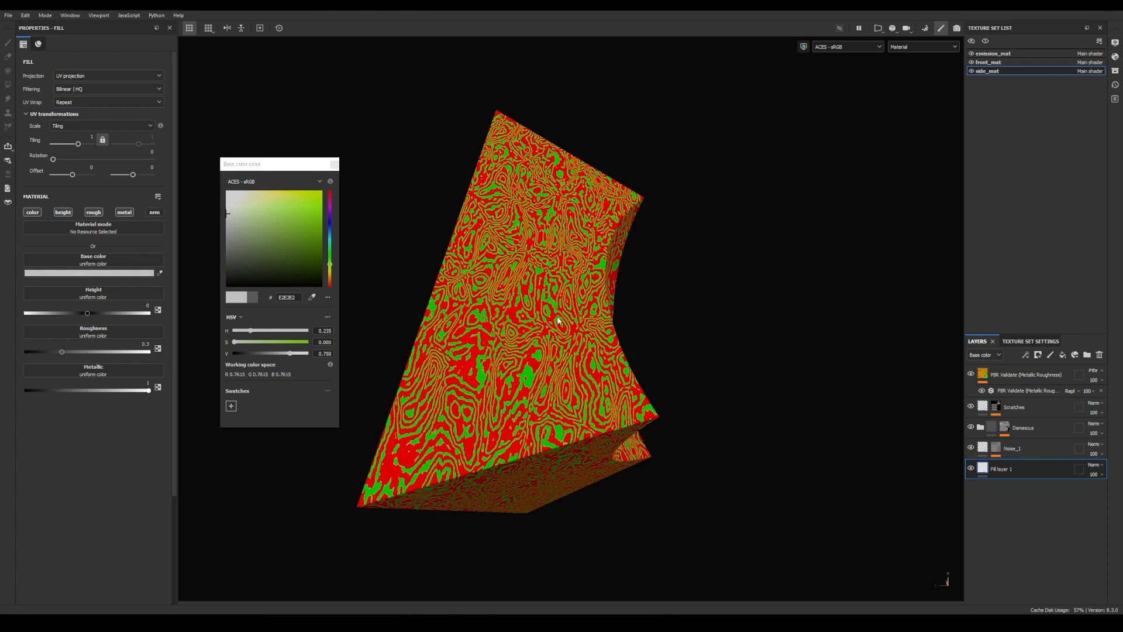
click(334, 165)
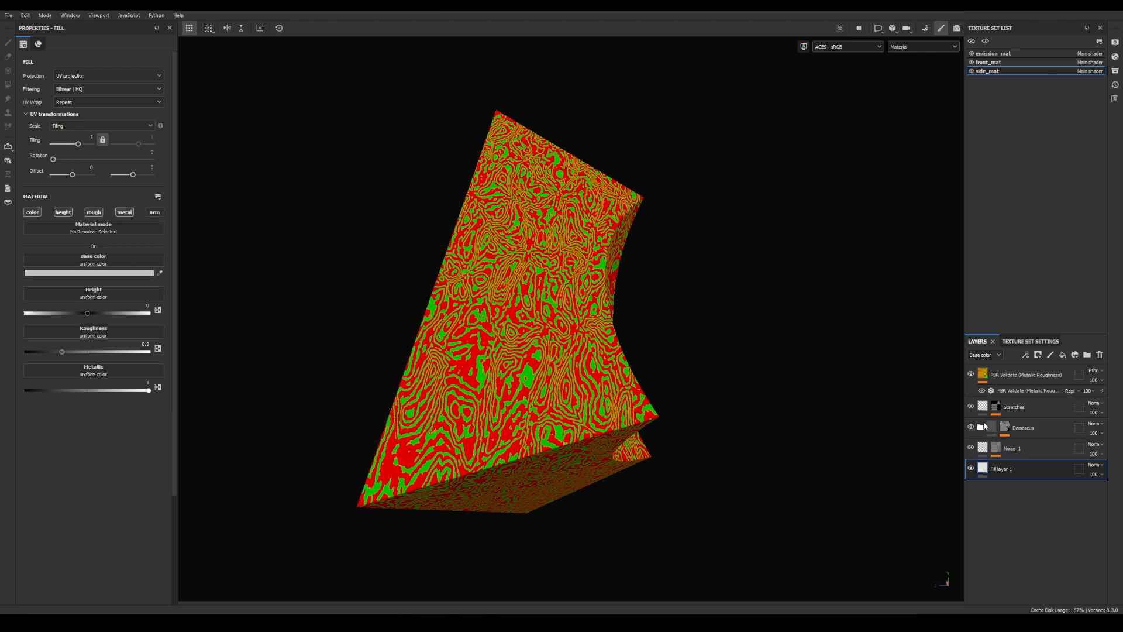
Step: Lighten the base color of Damascus_01 in the Damascus folder to a pale blue-grey and hide the PBR Validate layer
click(980, 427)
click(997, 468)
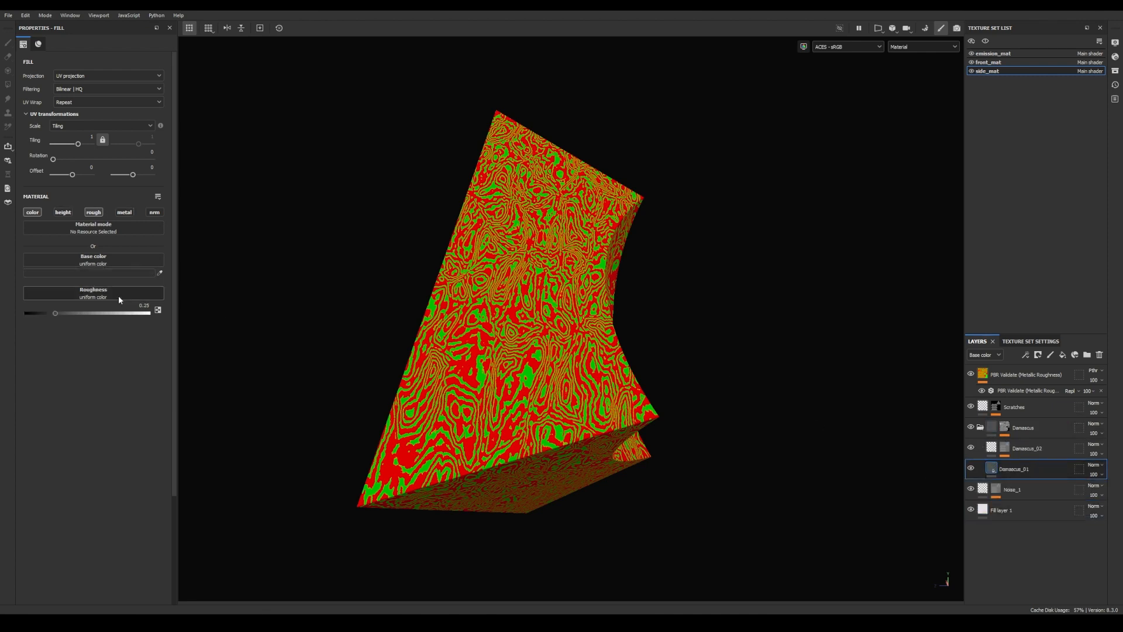
click(93, 272)
click(230, 263)
drag(231, 265, 236, 216)
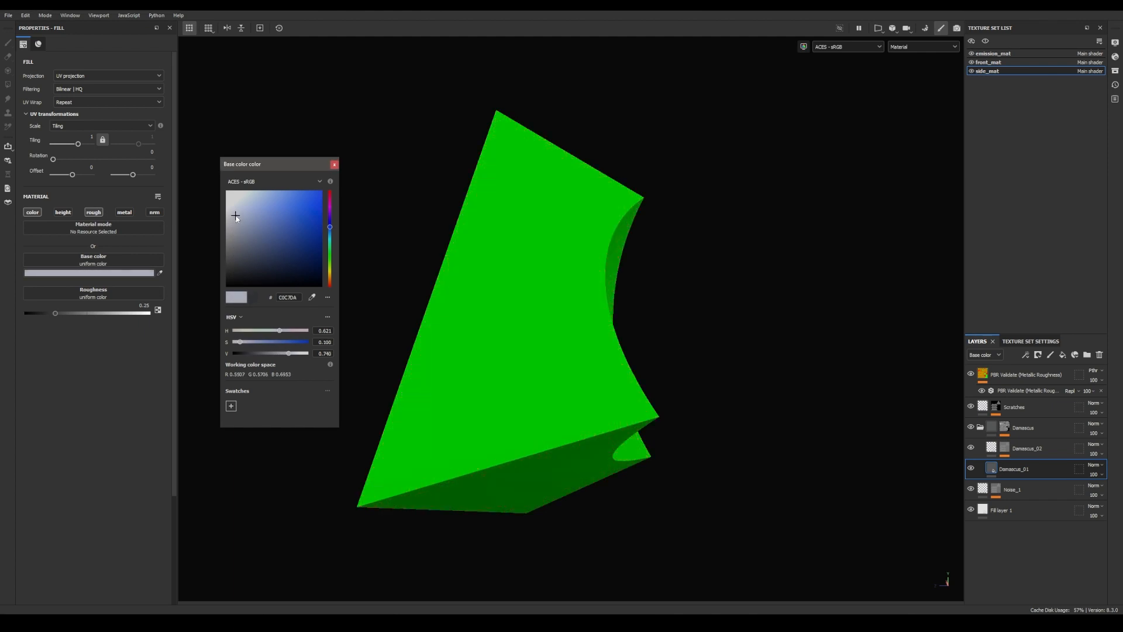
click(335, 164)
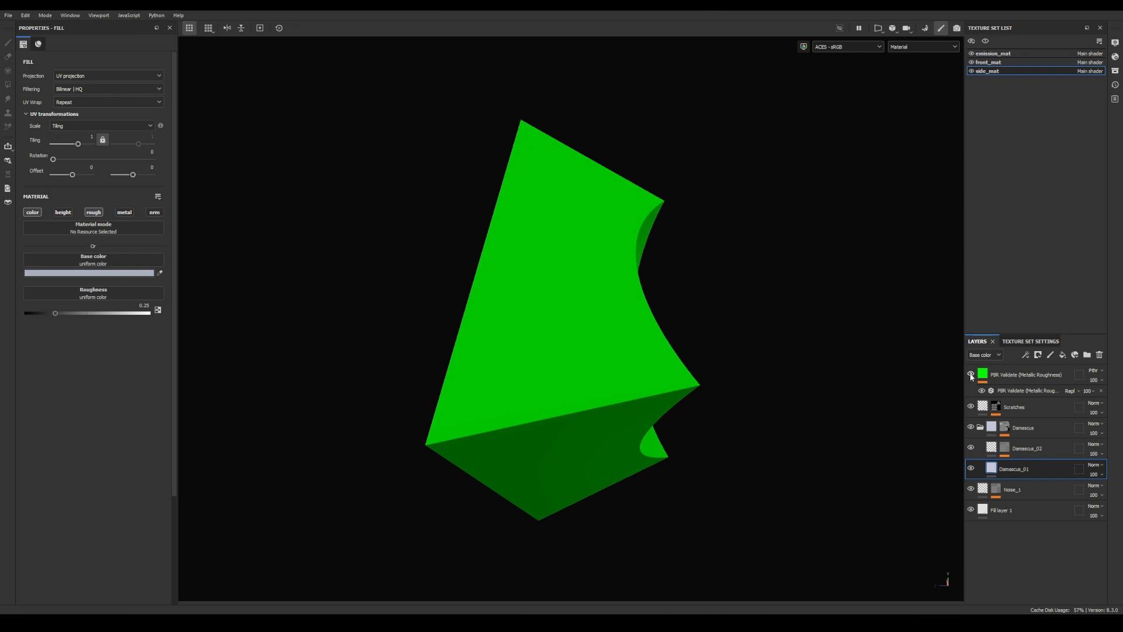
click(971, 374)
alt+drag(702, 305, 766, 268)
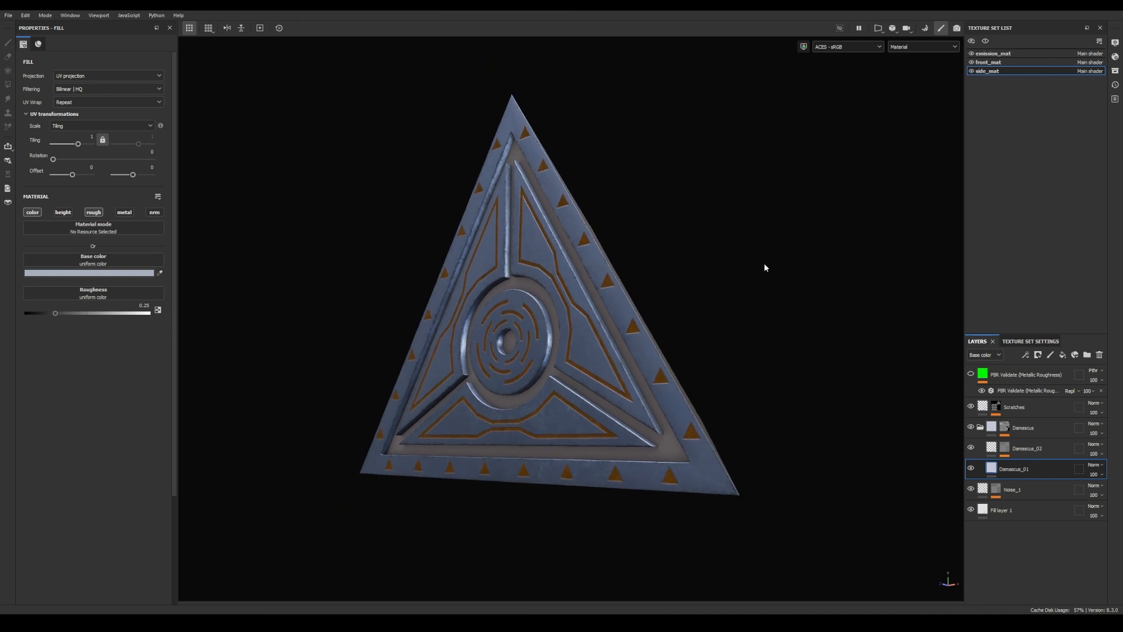
Step: Show the PBR Validate layer on the front_mat texture set to check it, and delete that layer
click(1006, 378)
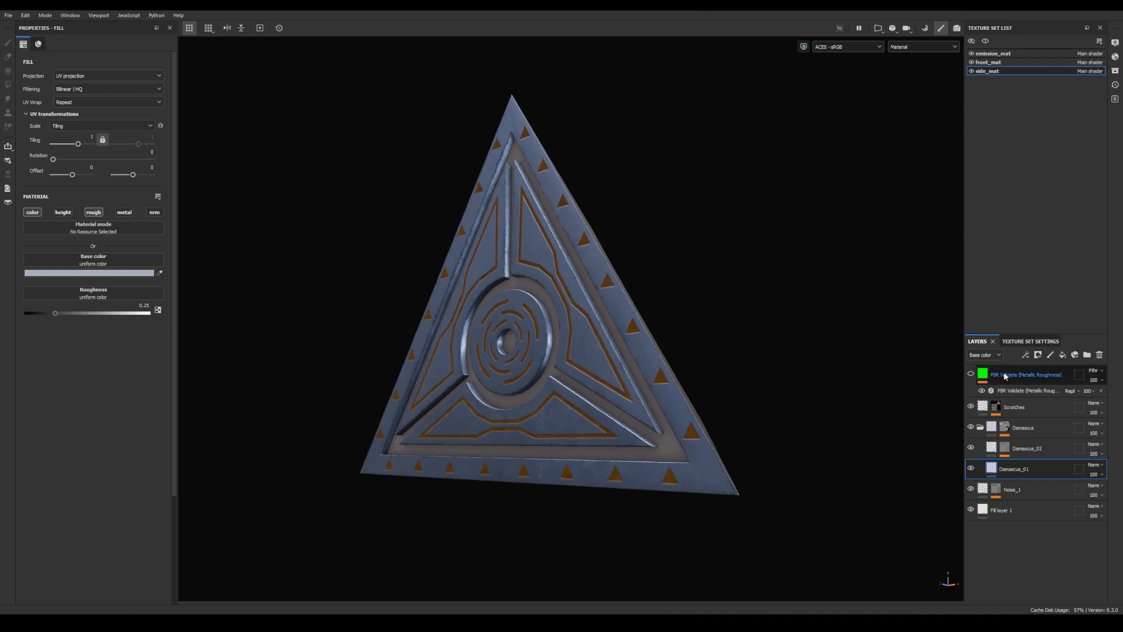
click(988, 63)
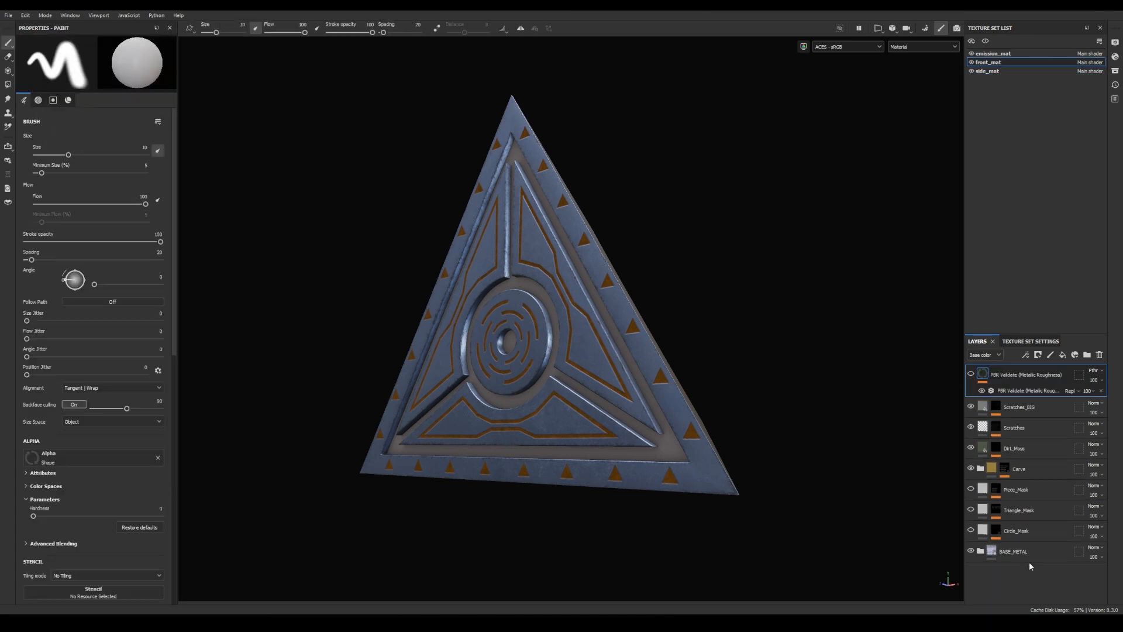
click(971, 374)
alt+drag(618, 340, 695, 353)
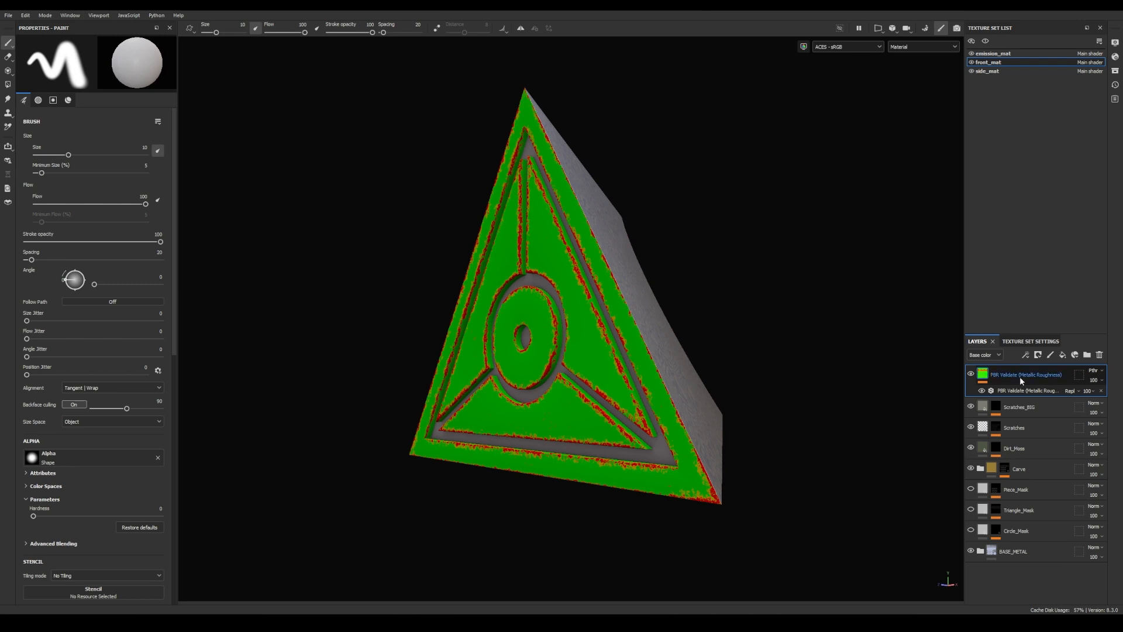
key(Delete)
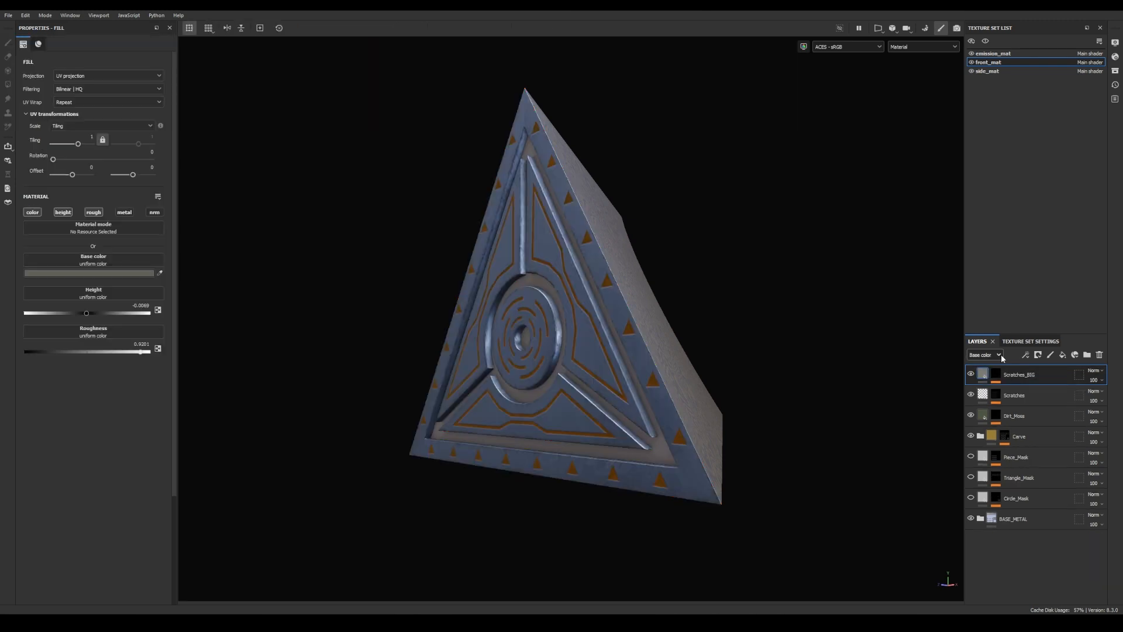
Step: Delete the PBR Validate layer from the side_mat texture set and inspect the lightened side surface
click(988, 71)
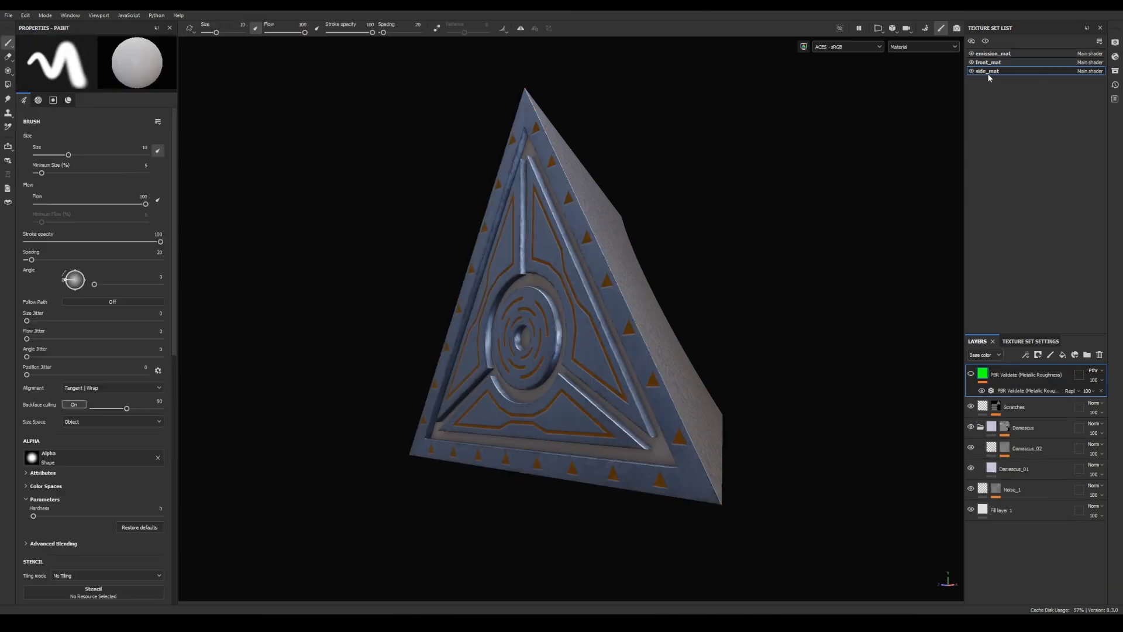
key(Delete)
alt+drag(953, 359, 787, 308)
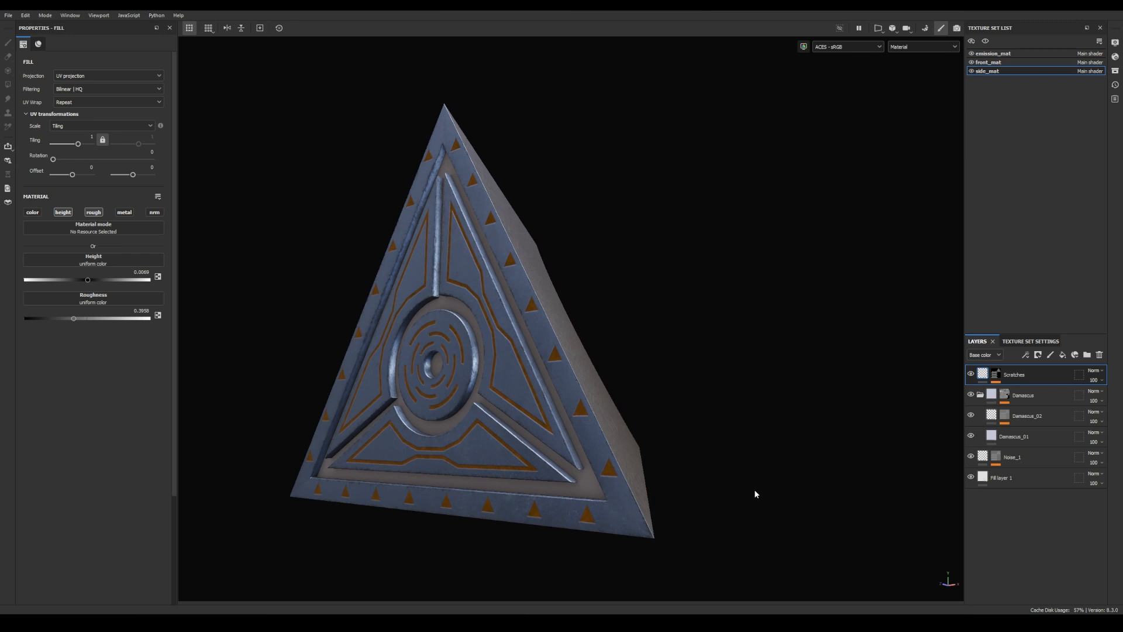
alt+drag(694, 323, 627, 309)
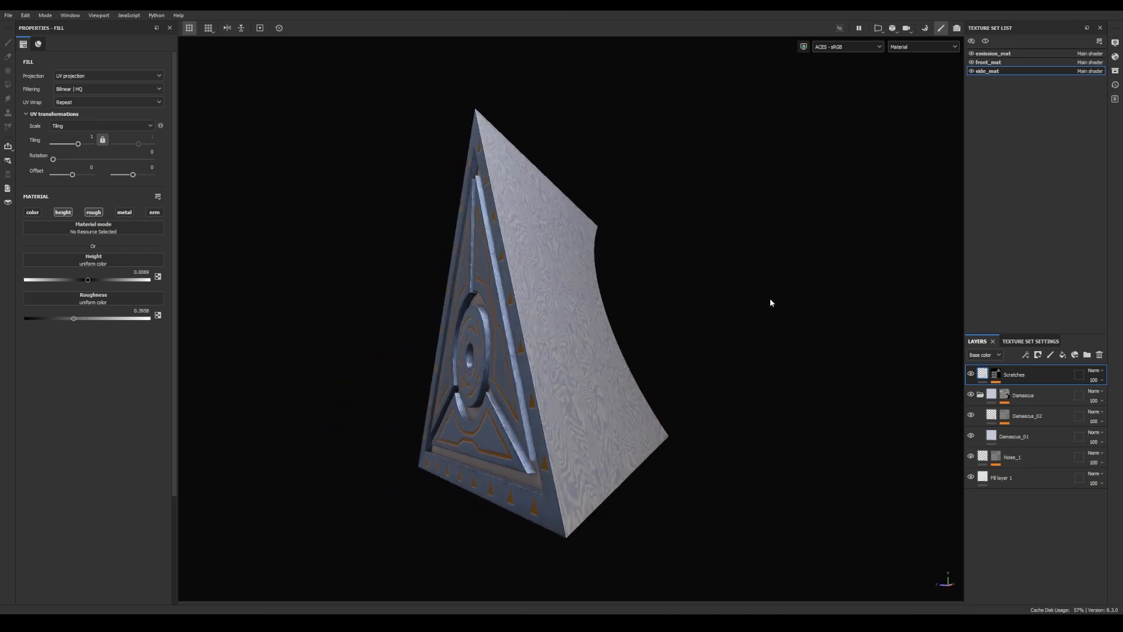
mouse_move(785, 303)
alt+mouse_down()
mouse_move(770, 316)
mouse_move(699, 311)
mouse_move(687, 247)
mouse_move(706, 317)
alt+mouse_up()
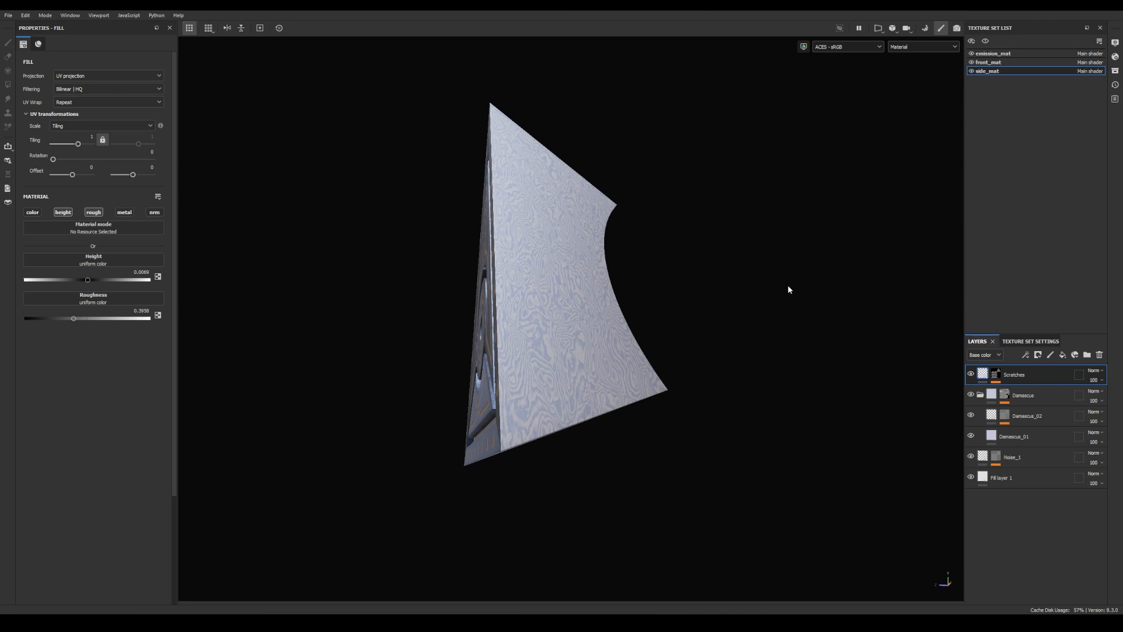
Step: Undo the recent base color changes on side_mat and delete its PBR Validate layer
key(ctrl+z)
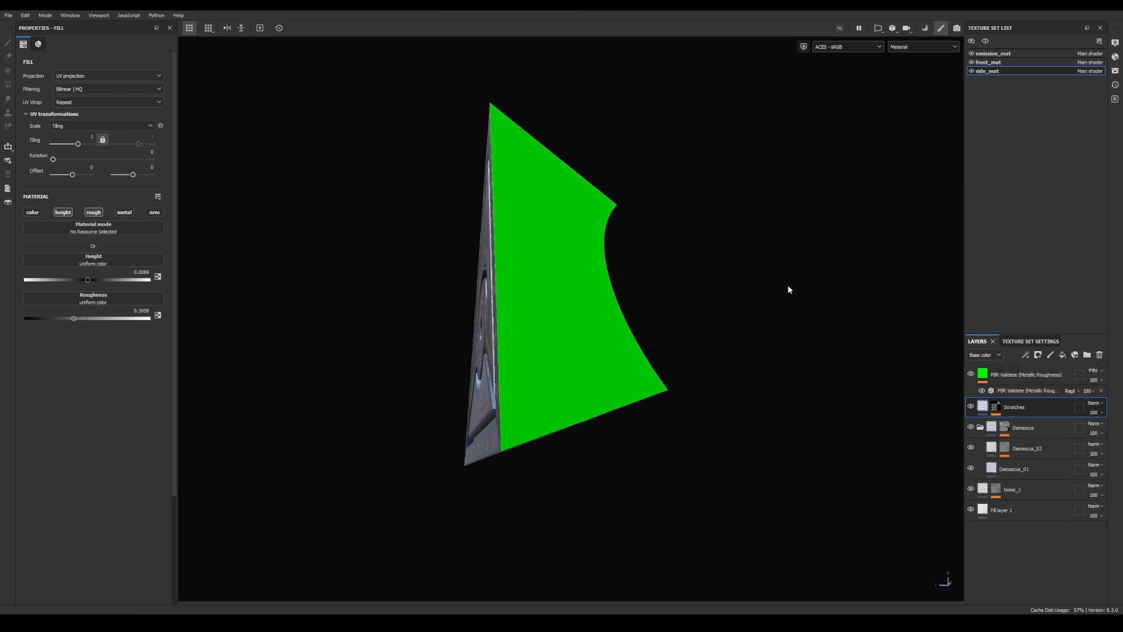
key(ctrl+z)
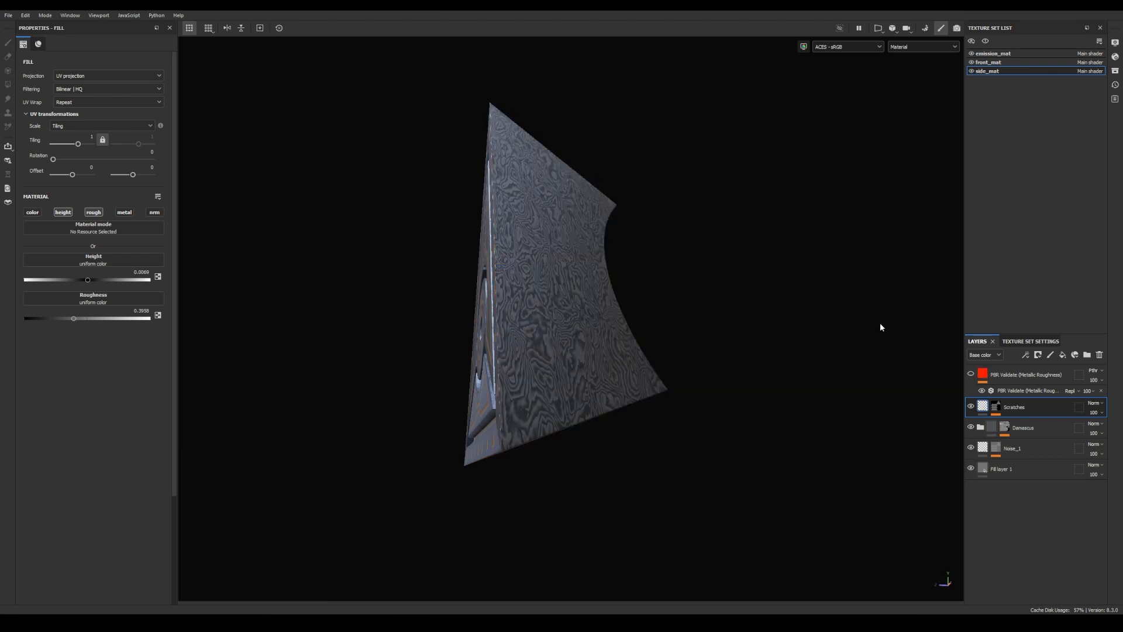
click(1036, 374)
key(Delete)
mouse_move(637, 313)
alt+mouse_down()
mouse_move(613, 290)
mouse_move(648, 300)
mouse_move(638, 296)
alt+mouse_up()
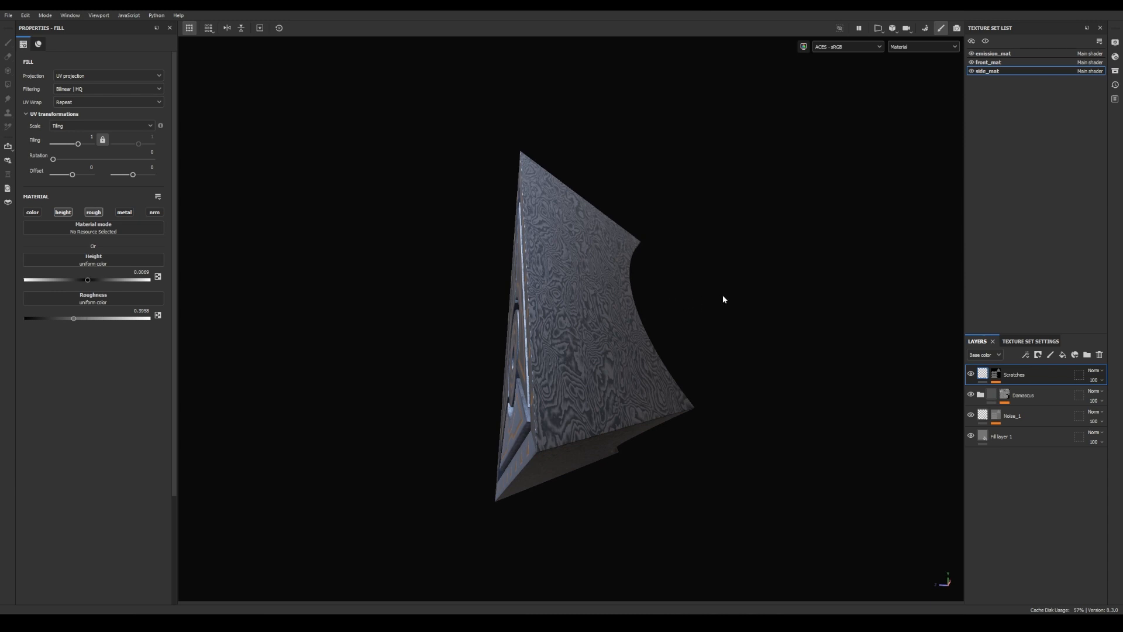
alt+drag(720, 298, 691, 304)
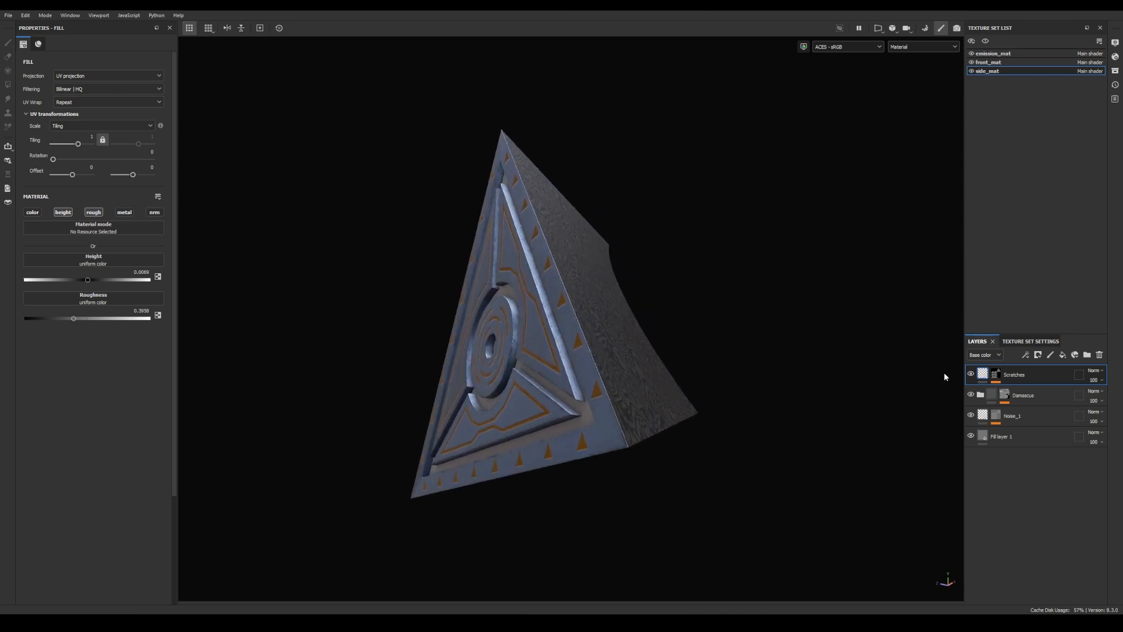
alt+drag(729, 263, 694, 275)
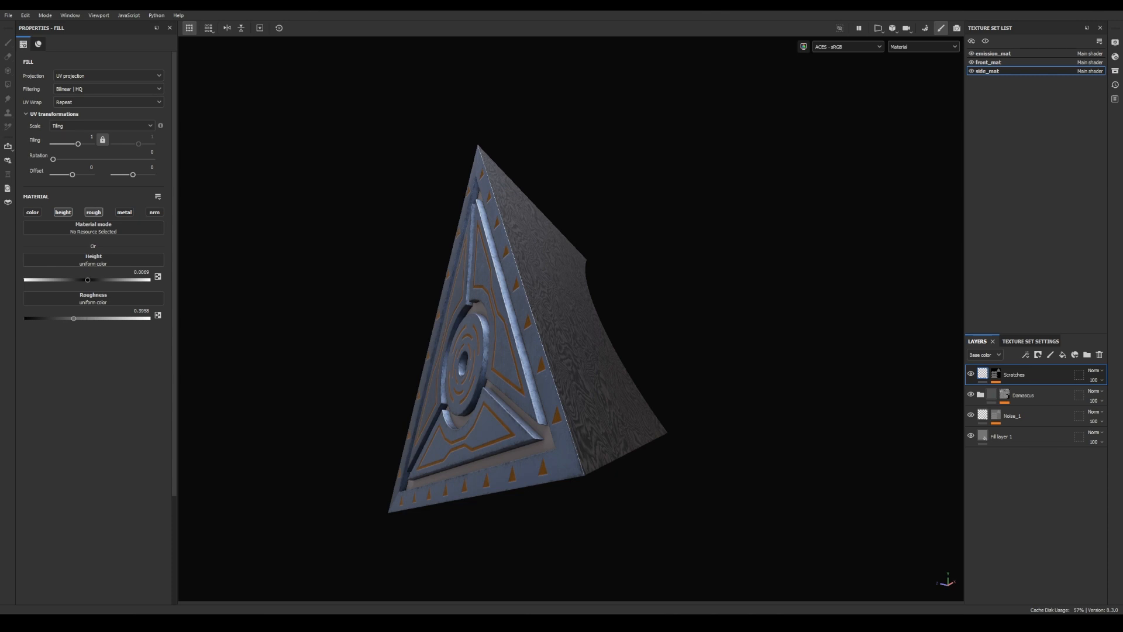
Step: Switch to the browser and look over the introduction and table of contents of THE PBR GUIDE - PART 1
click(148, 588)
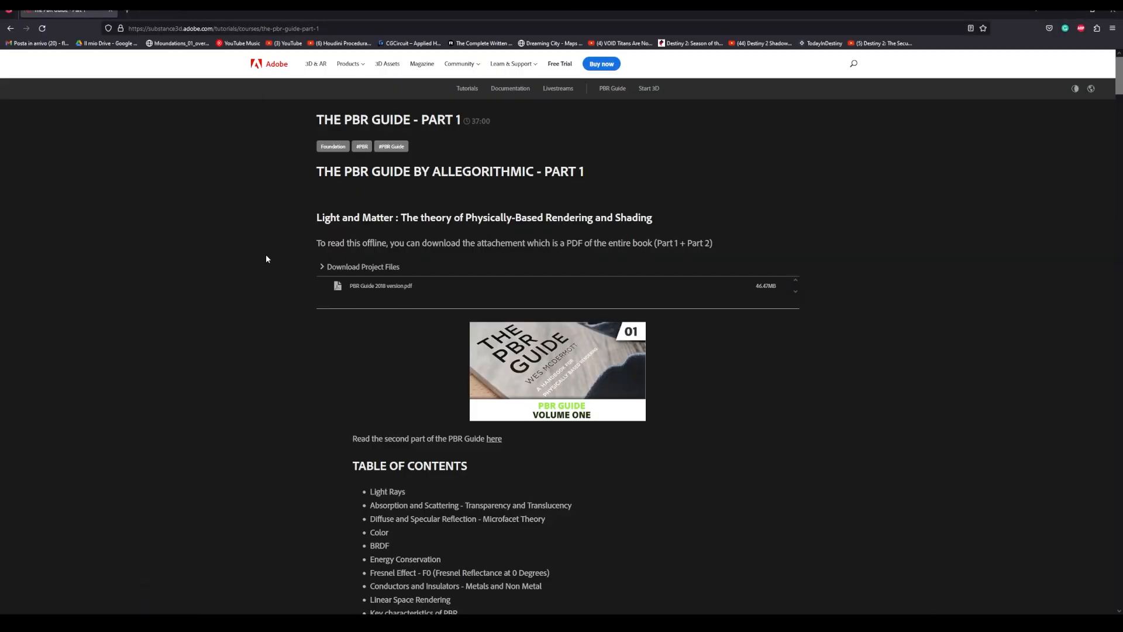
scroll(667, 383, down, 2)
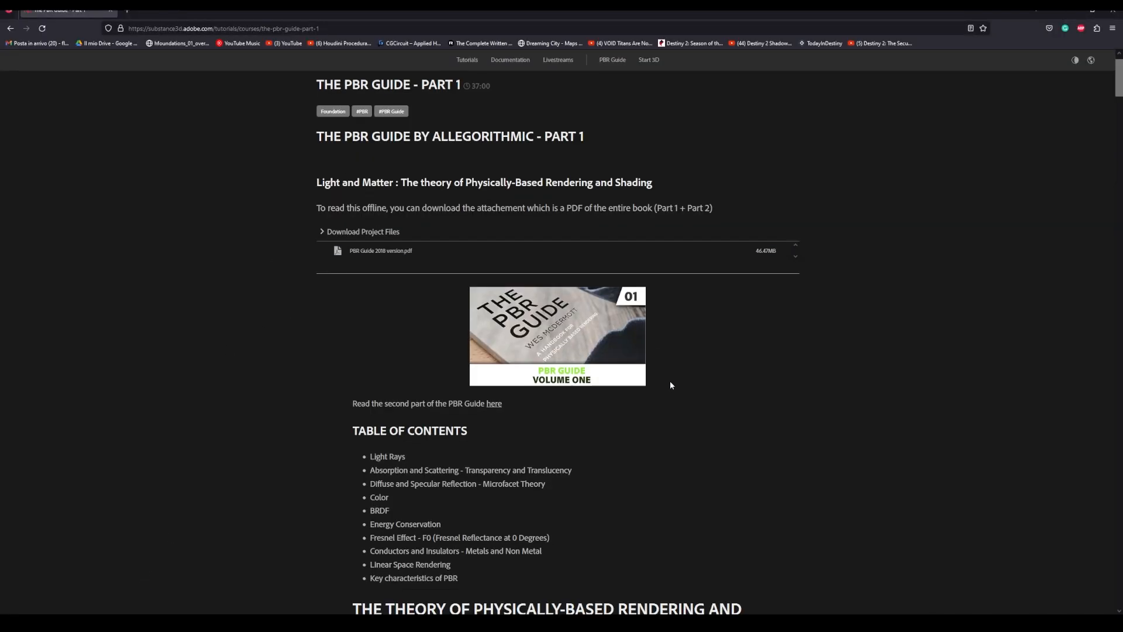
scroll(443, 313, up, 2)
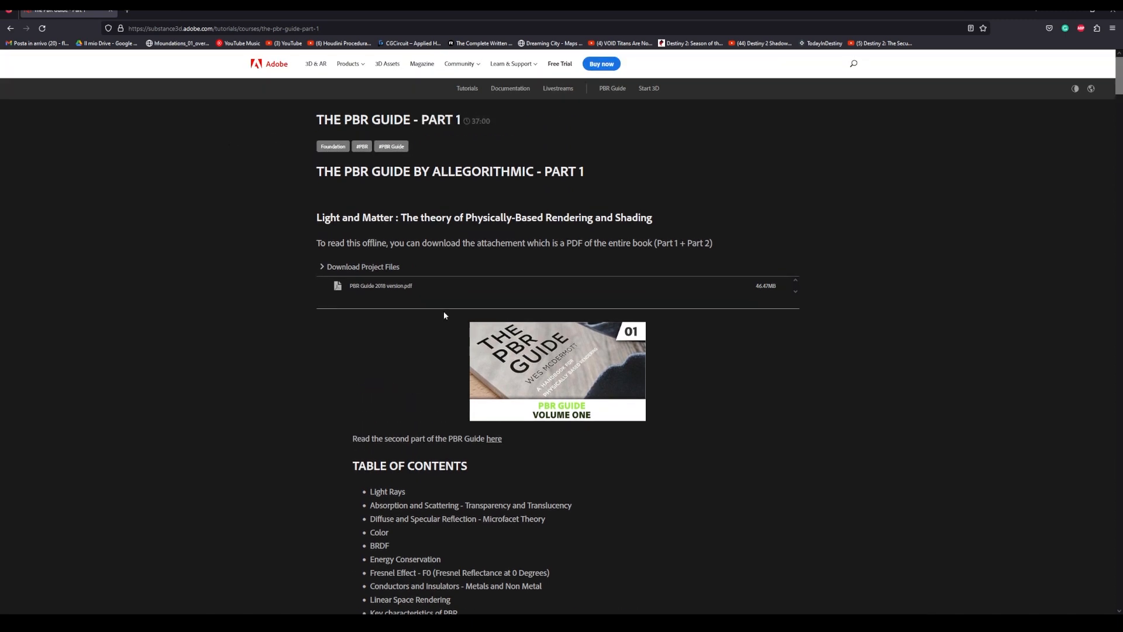
scroll(389, 338, down, 4)
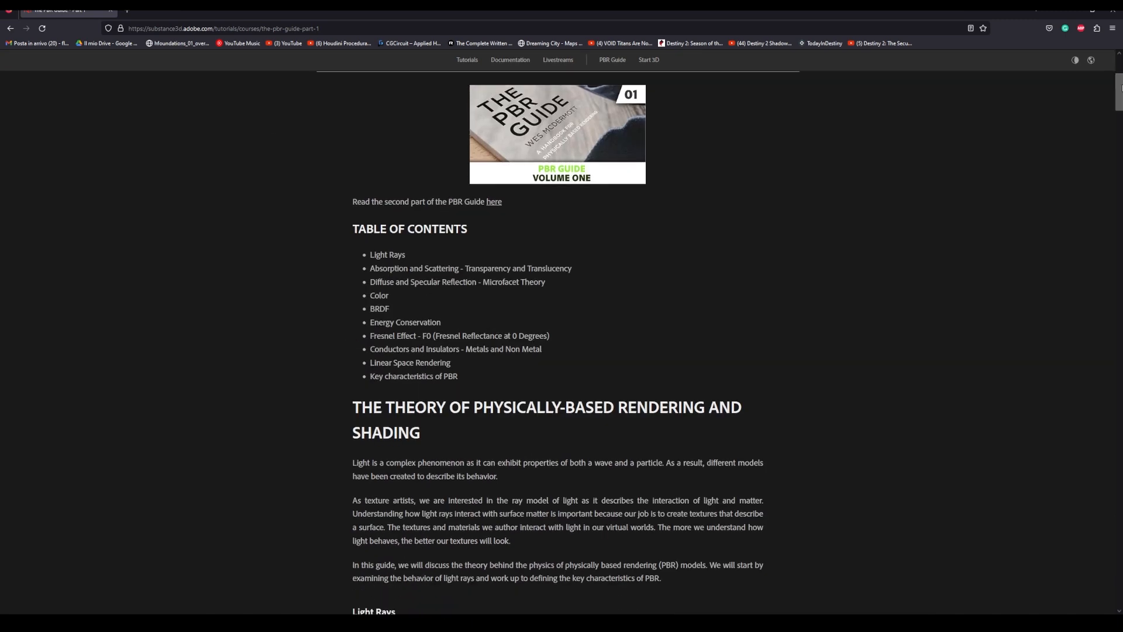
scroll(490, 441, up, 3)
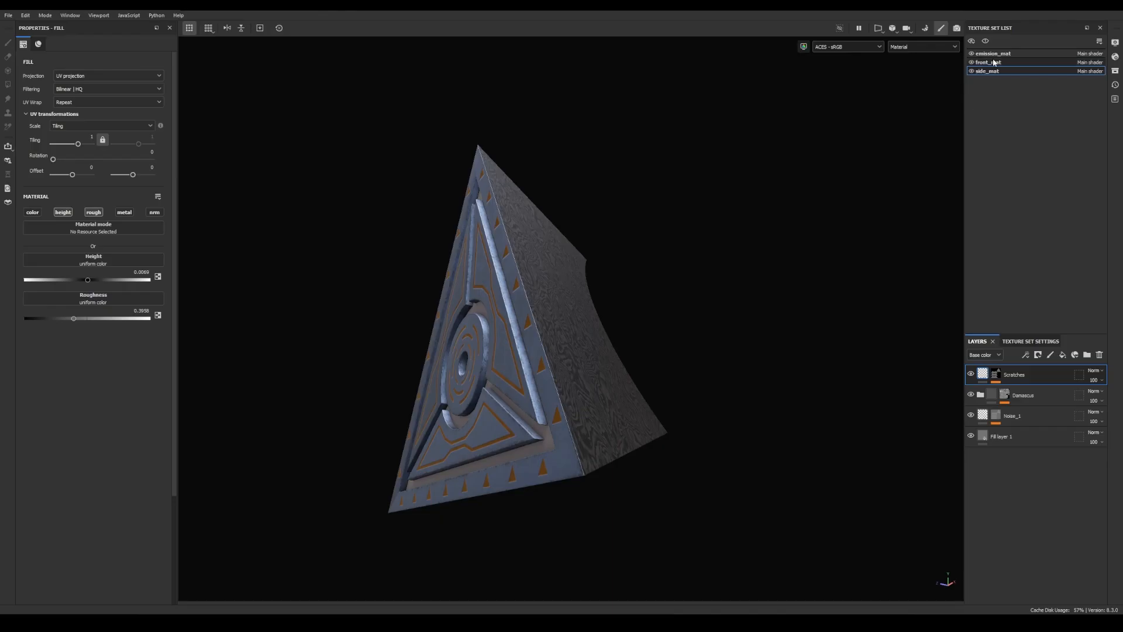
Step: Replace the default paint layer of the emission_mat texture set with a fill layer
click(993, 54)
alt+drag(478, 338, 609, 363)
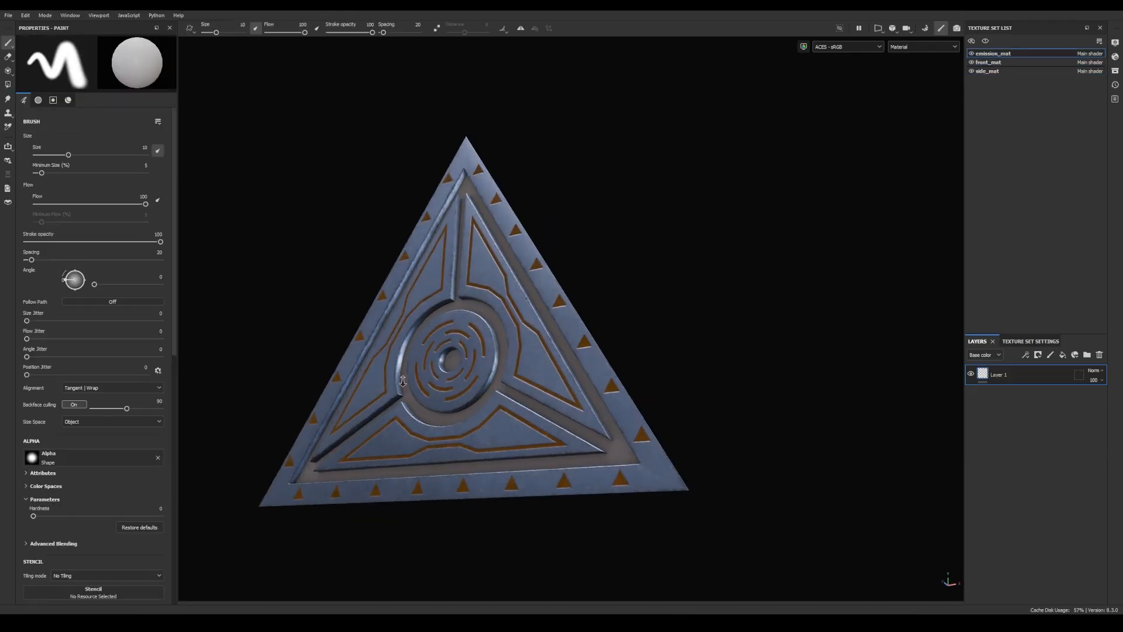
scroll(609, 363, up, 4)
alt+middle_drag(608, 363, 702, 310)
alt+drag(703, 310, 744, 380)
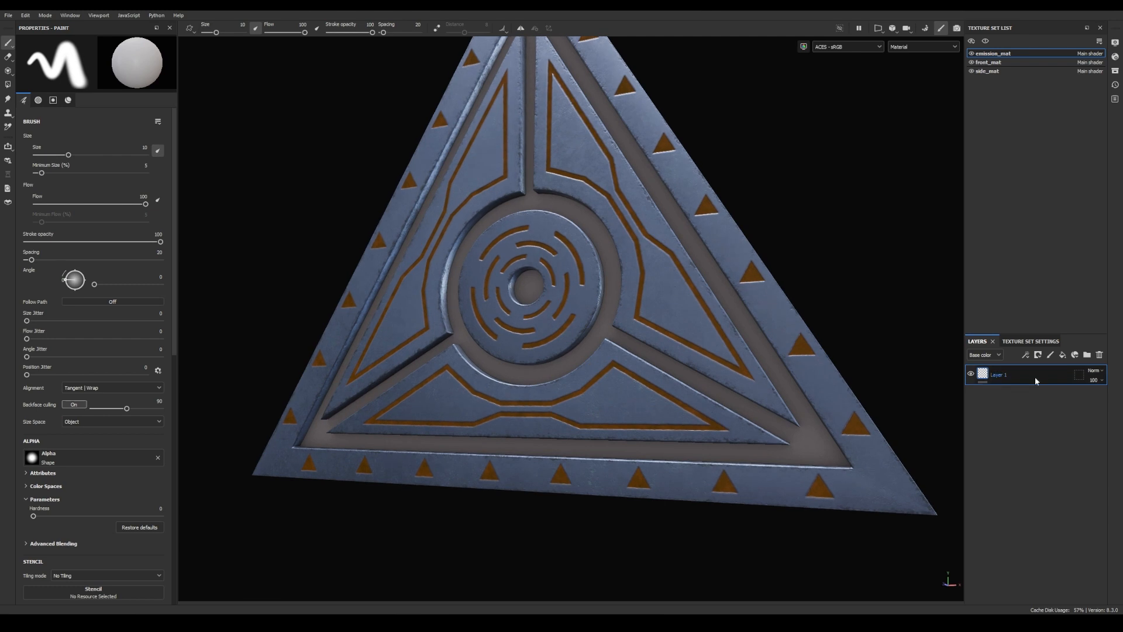
key(Delete)
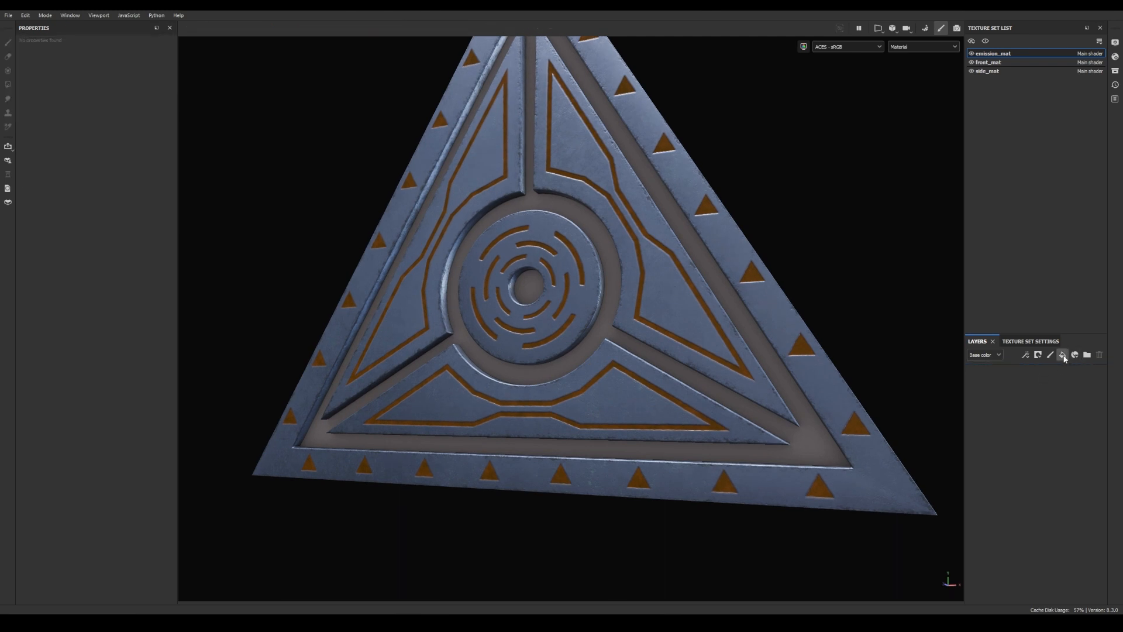
click(1063, 354)
alt+middle_drag(350, 319, 314, 330)
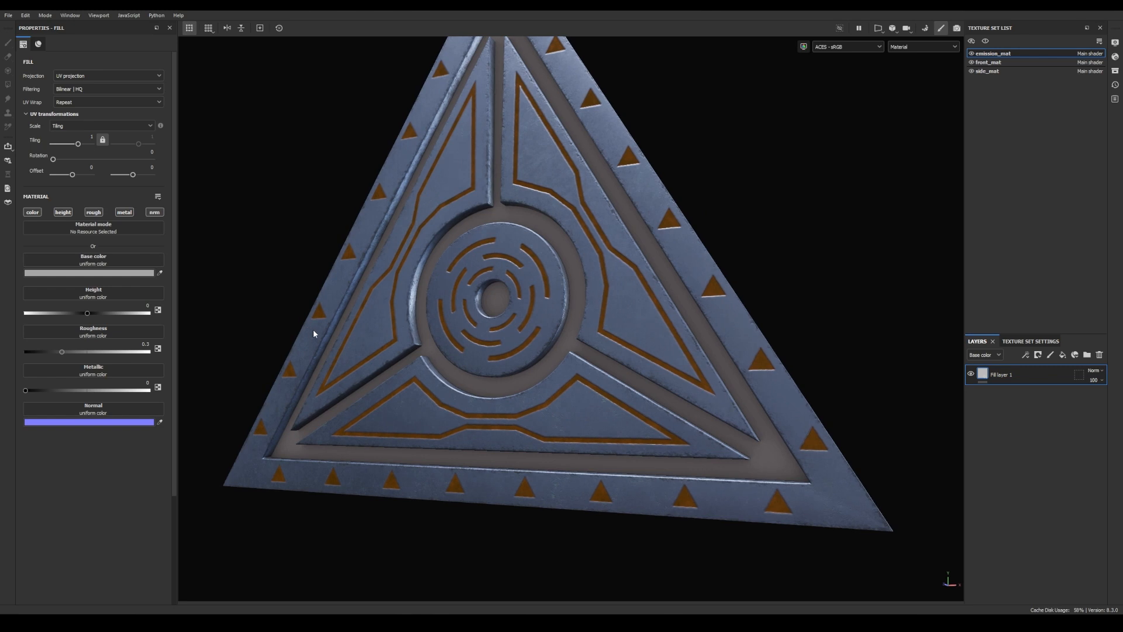
alt+drag(313, 330, 331, 336)
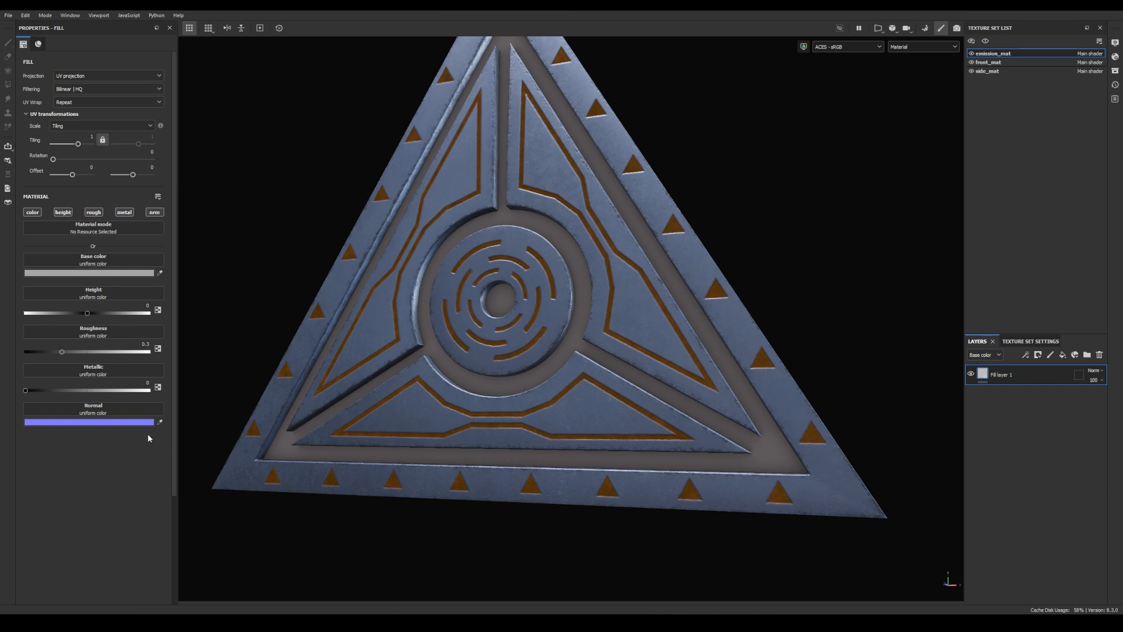
Step: Remove the Height, Metallic and Normal channels from the emission_mat texture set and add an Emissive channel
click(1021, 345)
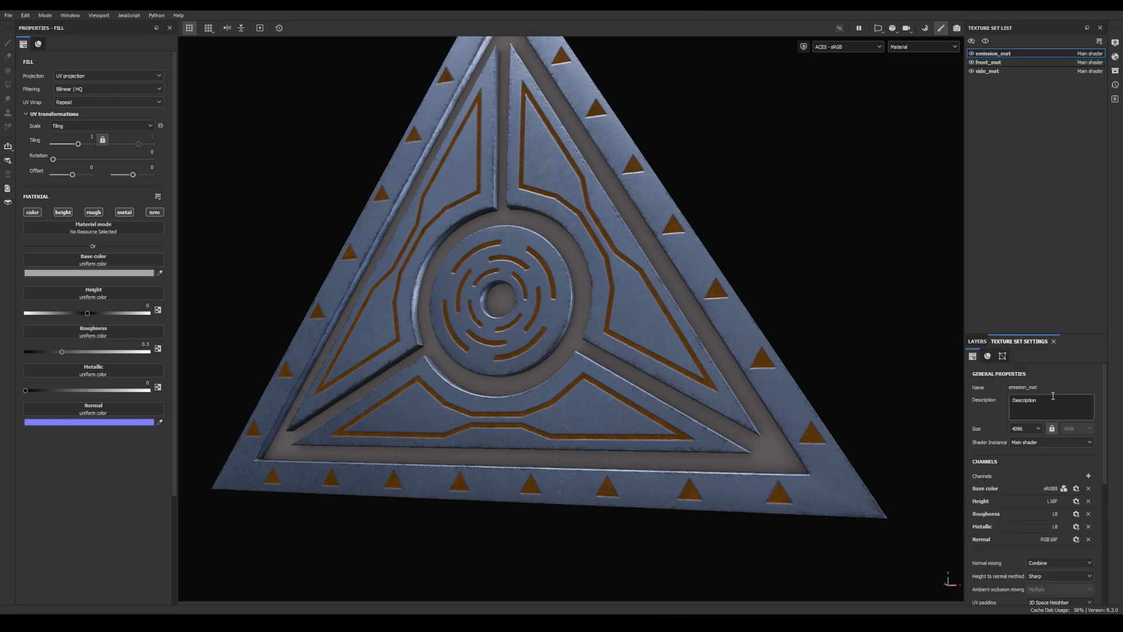
scroll(1025, 498, down, 2)
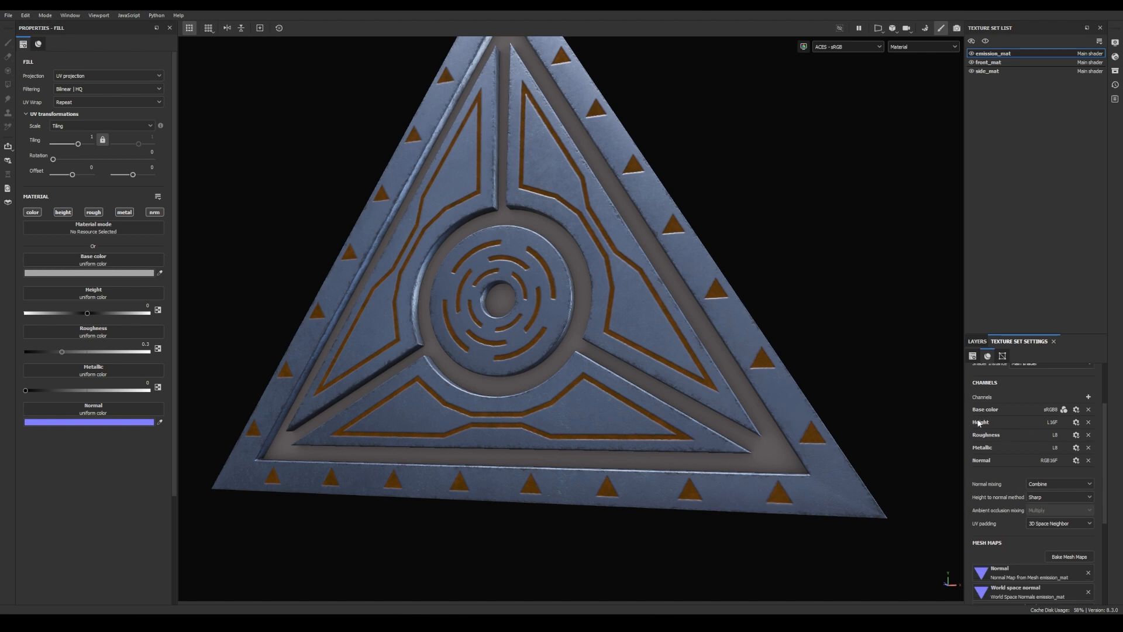
click(1089, 422)
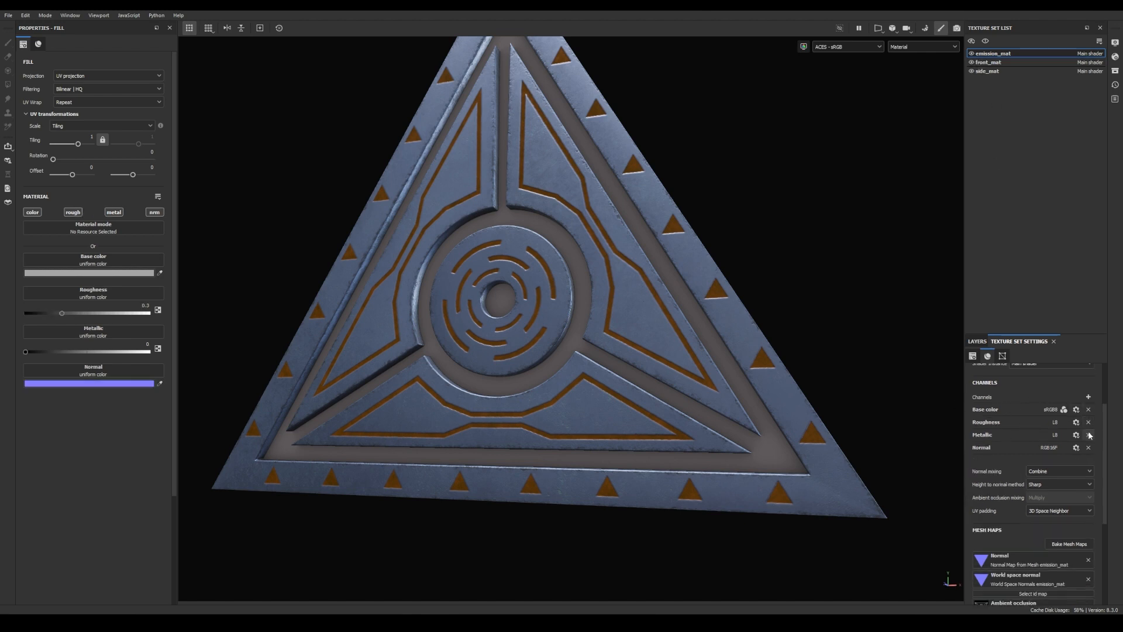
click(1089, 434)
click(1088, 436)
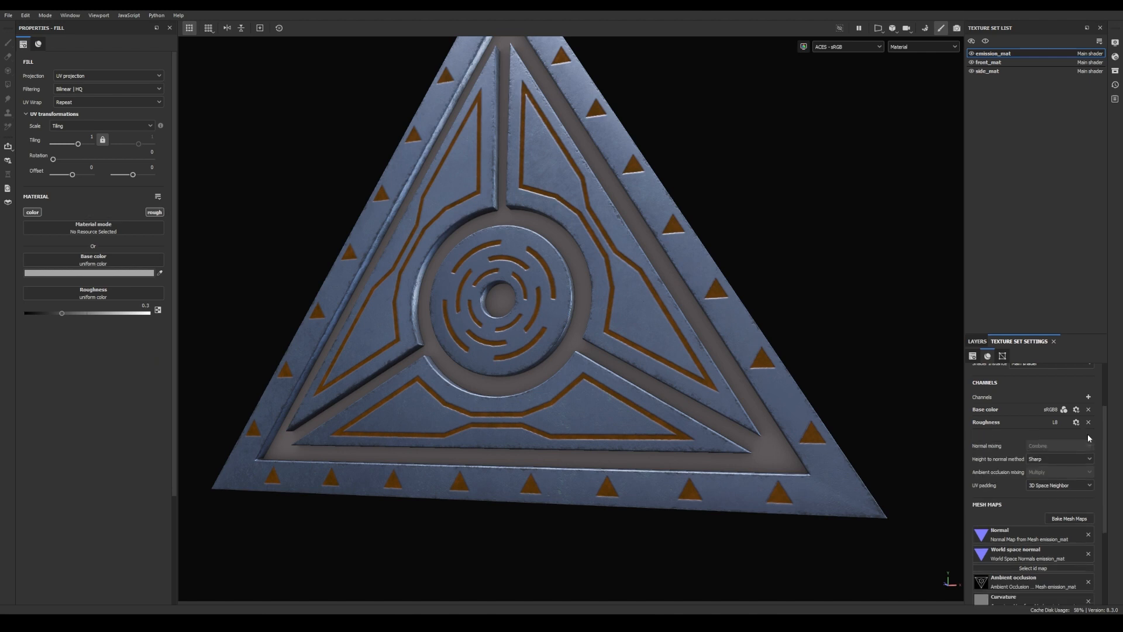
click(1089, 396)
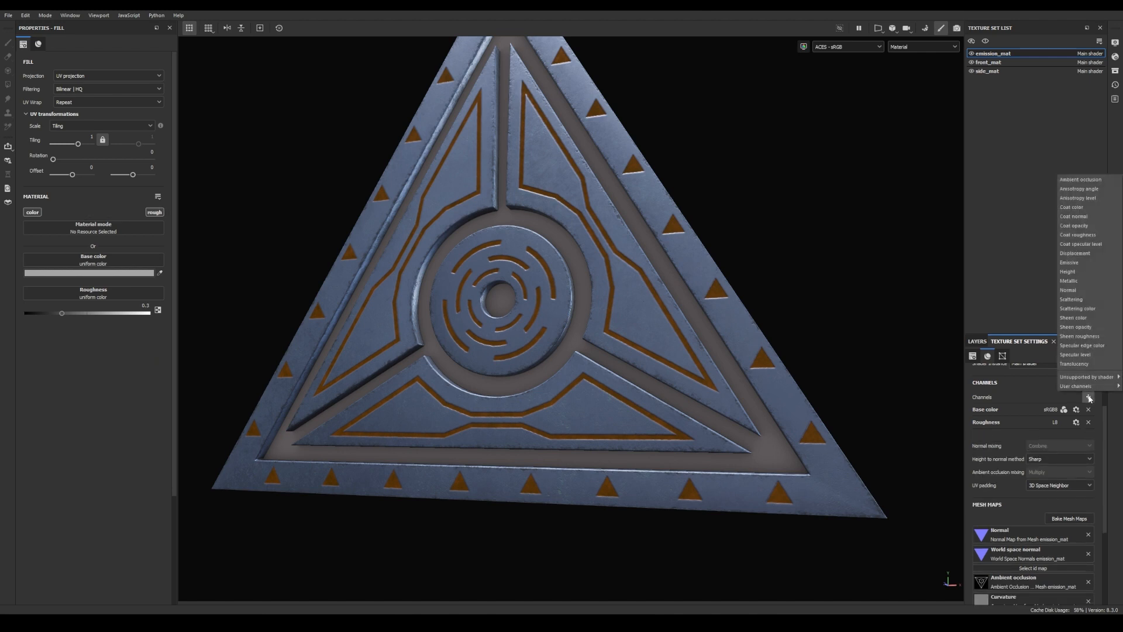
click(1070, 264)
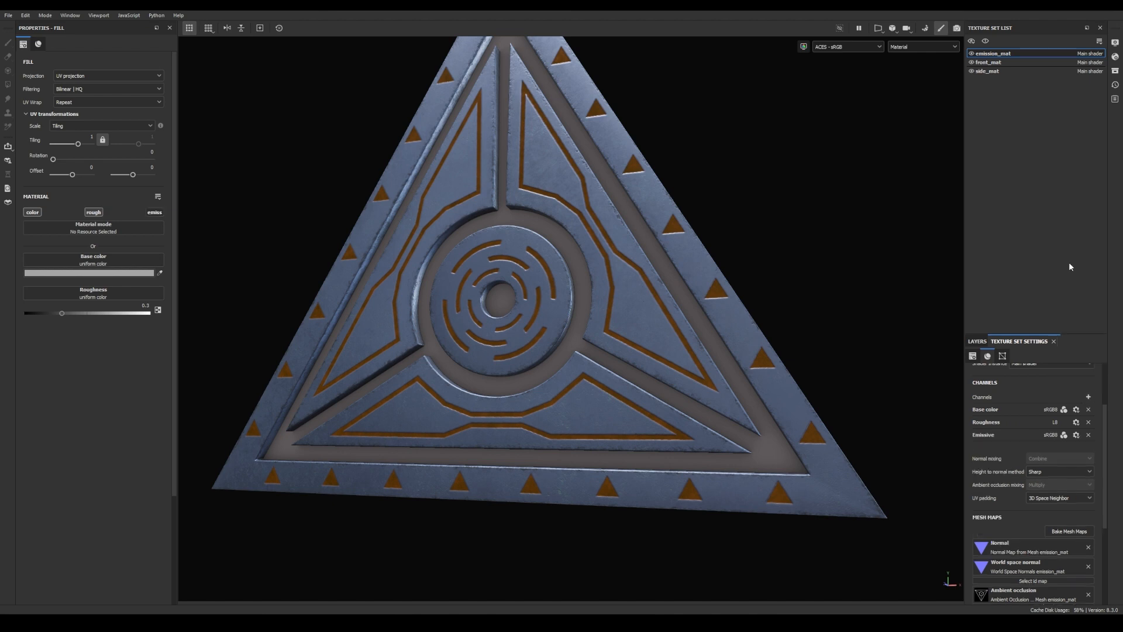
click(979, 342)
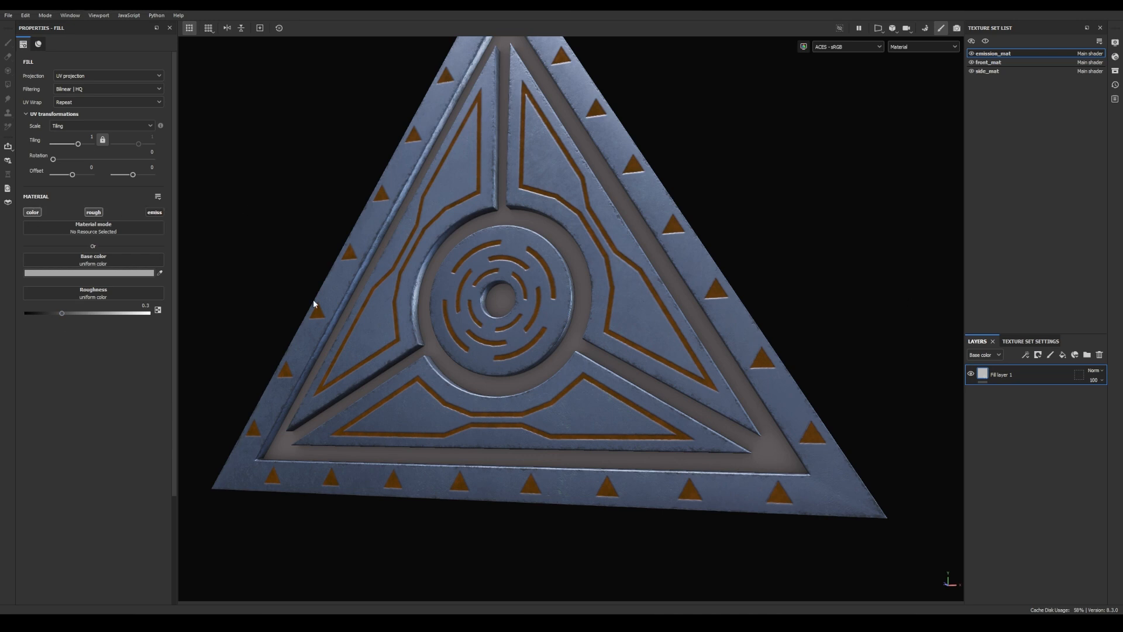
Step: Set the emission_mat fill layer's base color to orange-brown and its roughness to 0.1181
click(121, 273)
click(330, 279)
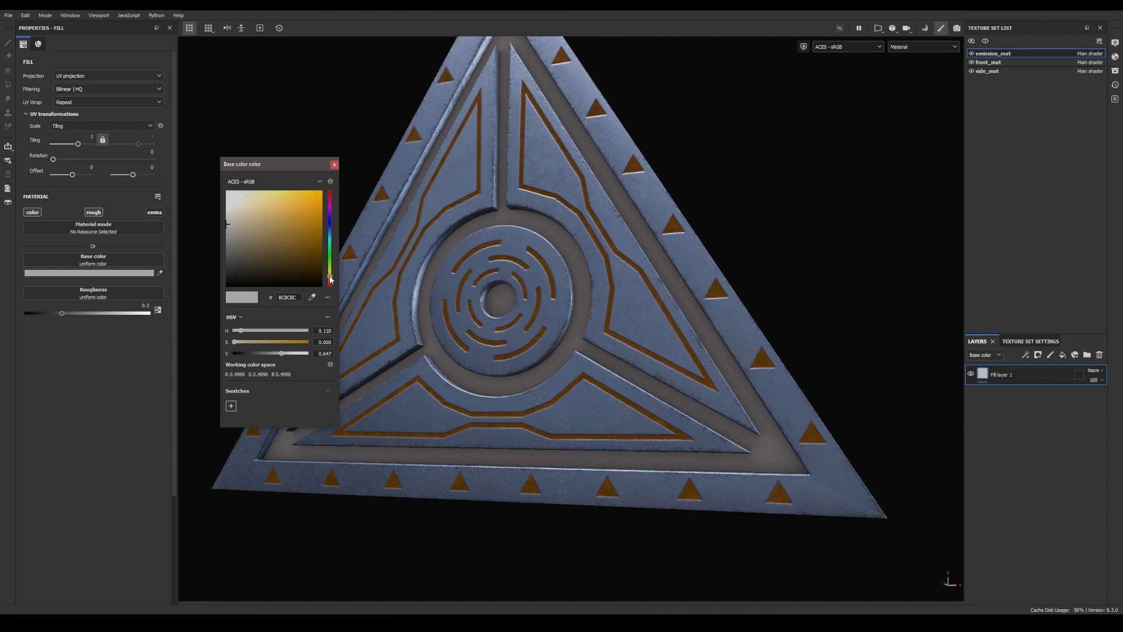
click(295, 223)
click(334, 163)
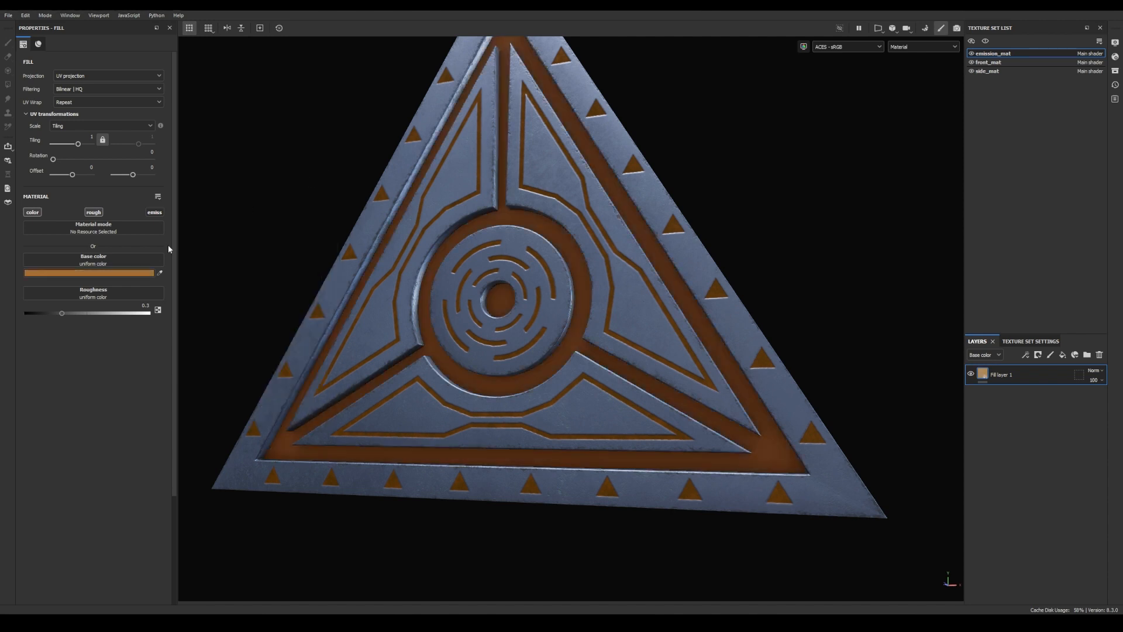
click(62, 315)
drag(43, 316, 38, 314)
alt+drag(221, 326, 288, 220)
mouse_move(288, 220)
shift+right_down()
mouse_move(318, 213)
mouse_move(297, 211)
shift+right_up()
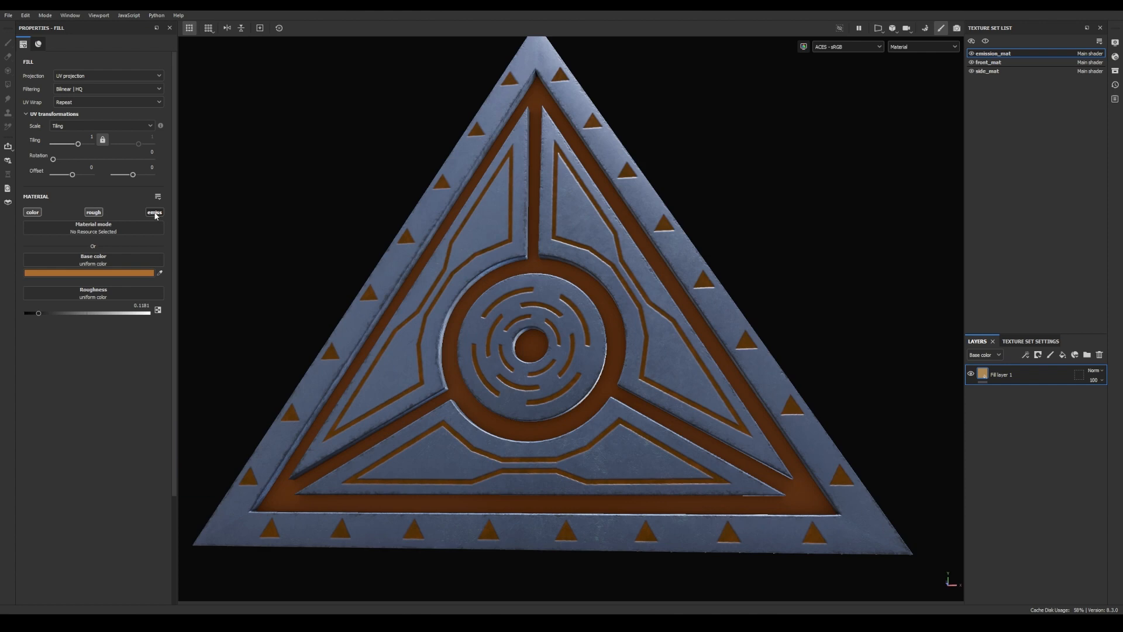
Step: Try a white FFFFFF emissive color on the fill layer and switch its emissive channel off again
click(155, 212)
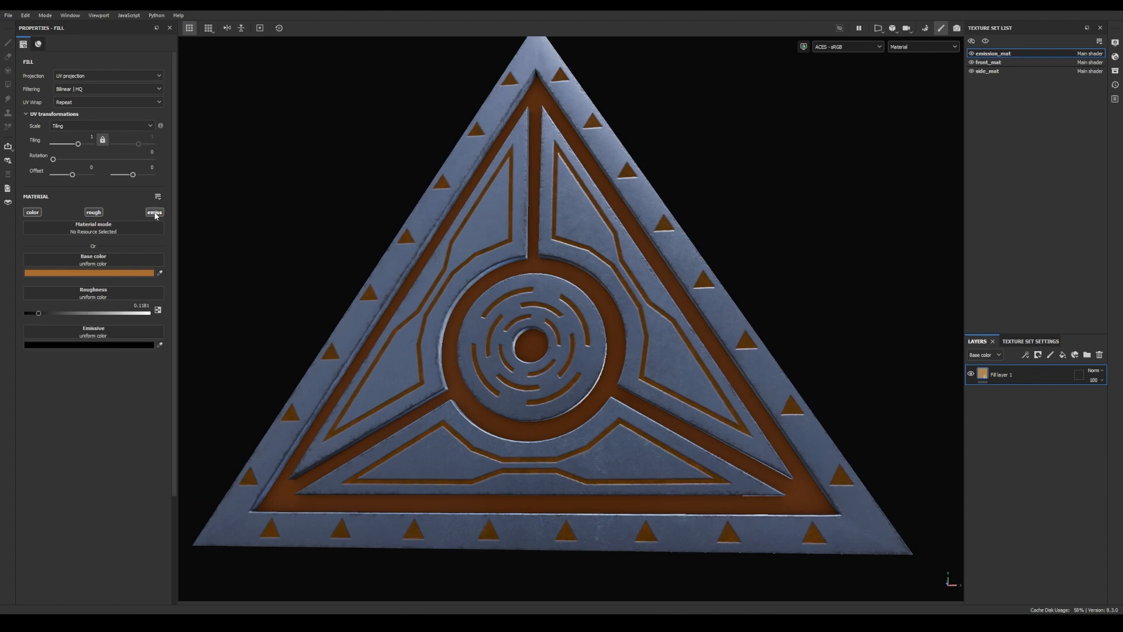
click(106, 346)
drag(247, 244, 217, 197)
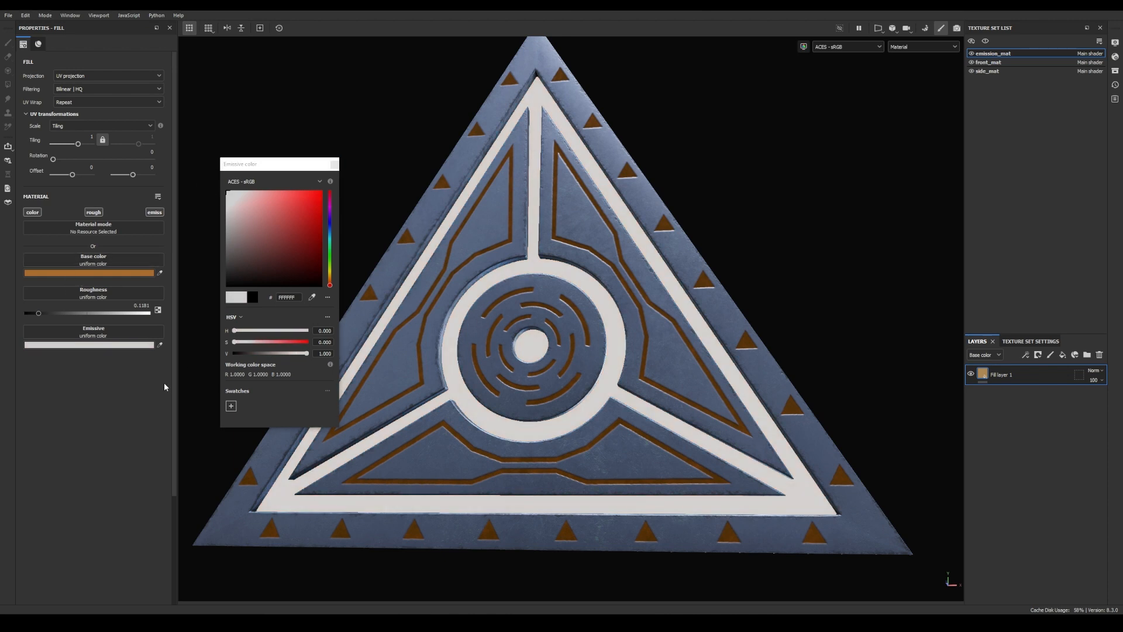
click(334, 165)
click(154, 211)
alt+drag(466, 363, 447, 339)
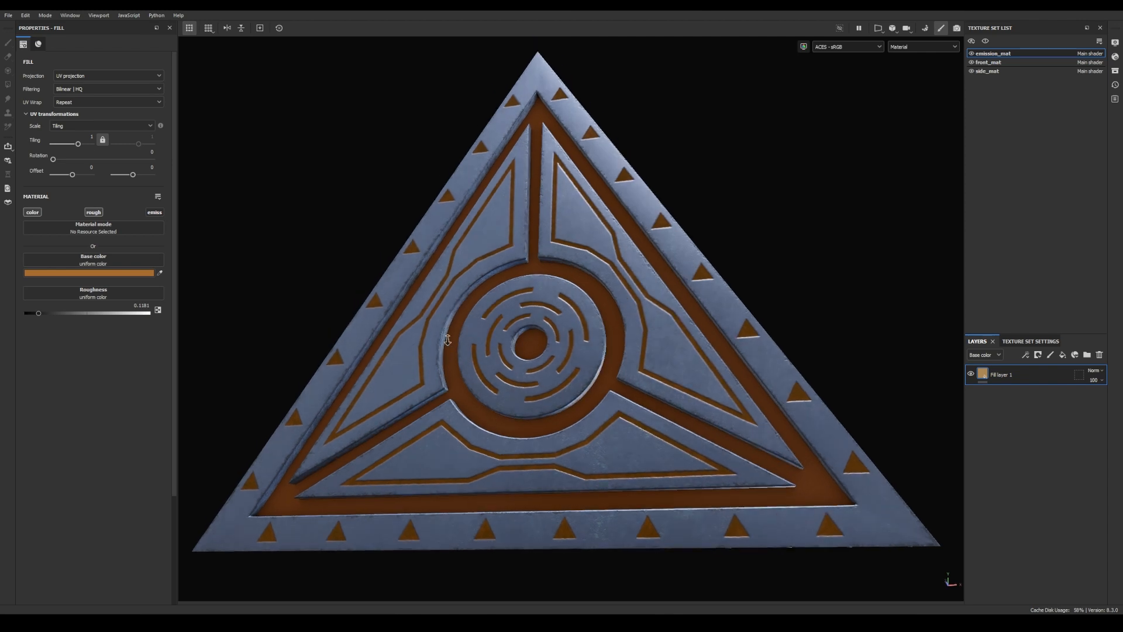
Step: Rename the orange fill layer Base and add a fill layer named Variations above it
double_click(1008, 377)
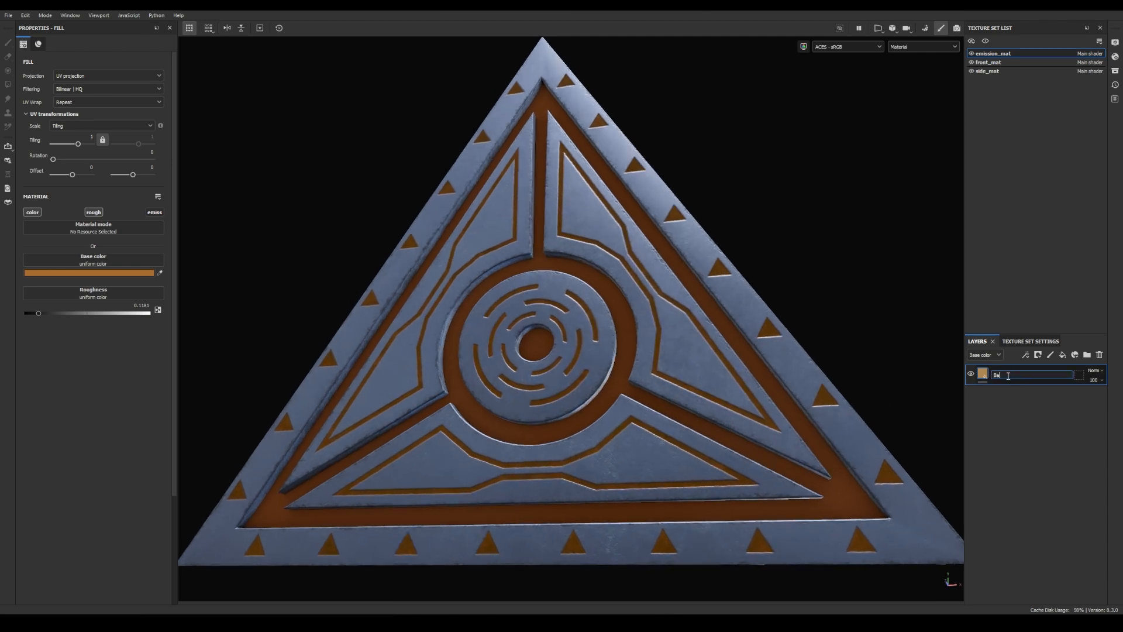
key(Return)
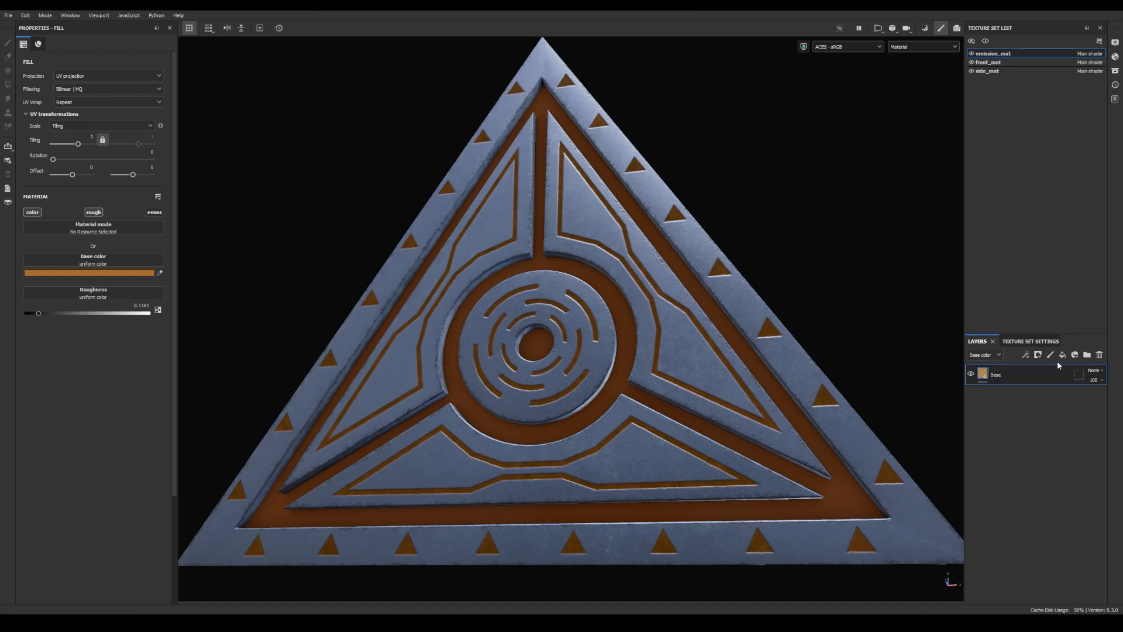
click(1063, 355)
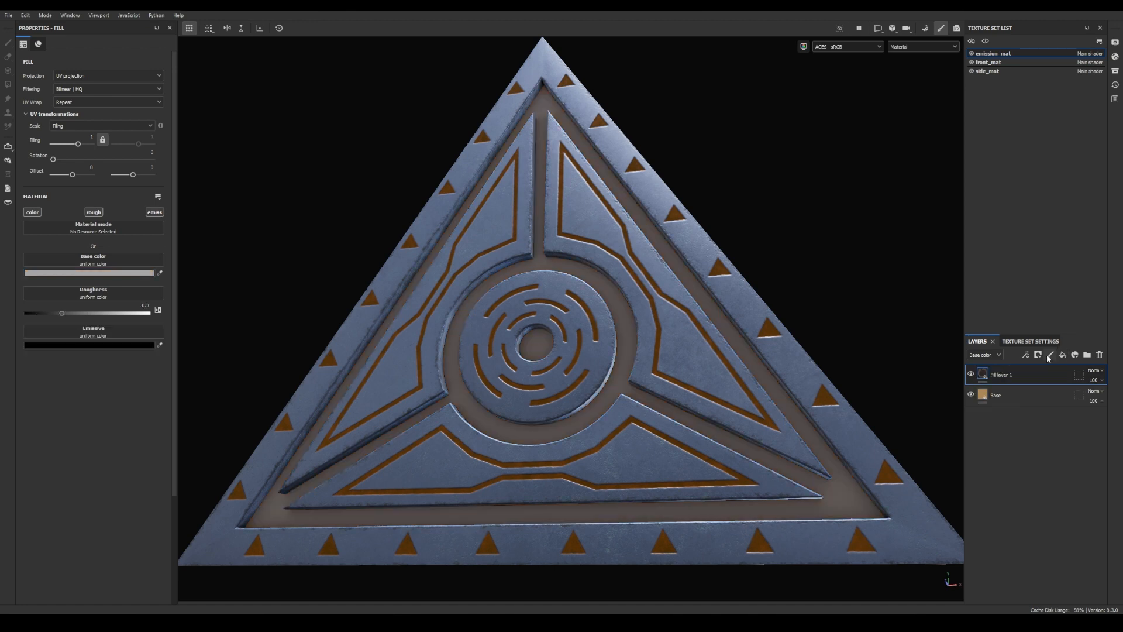
double_click(1004, 376)
text(v)
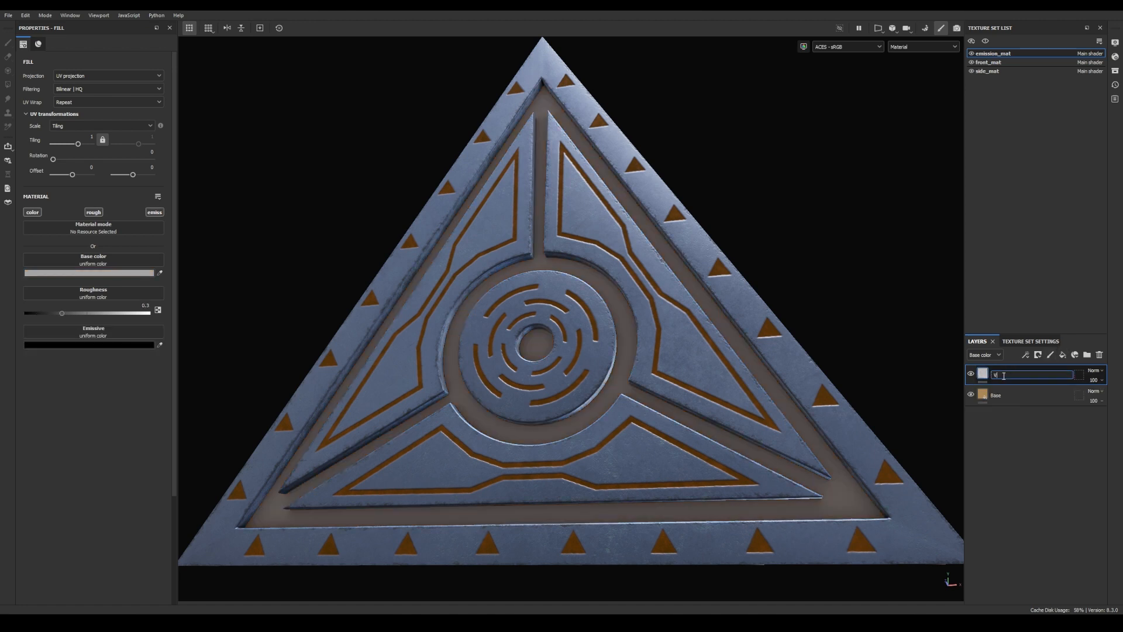
text(ariations)
key(Return)
Step: Add a mask to the Variations layer and give it a fill that uses the Clouds 2 texture
right_click(985, 377)
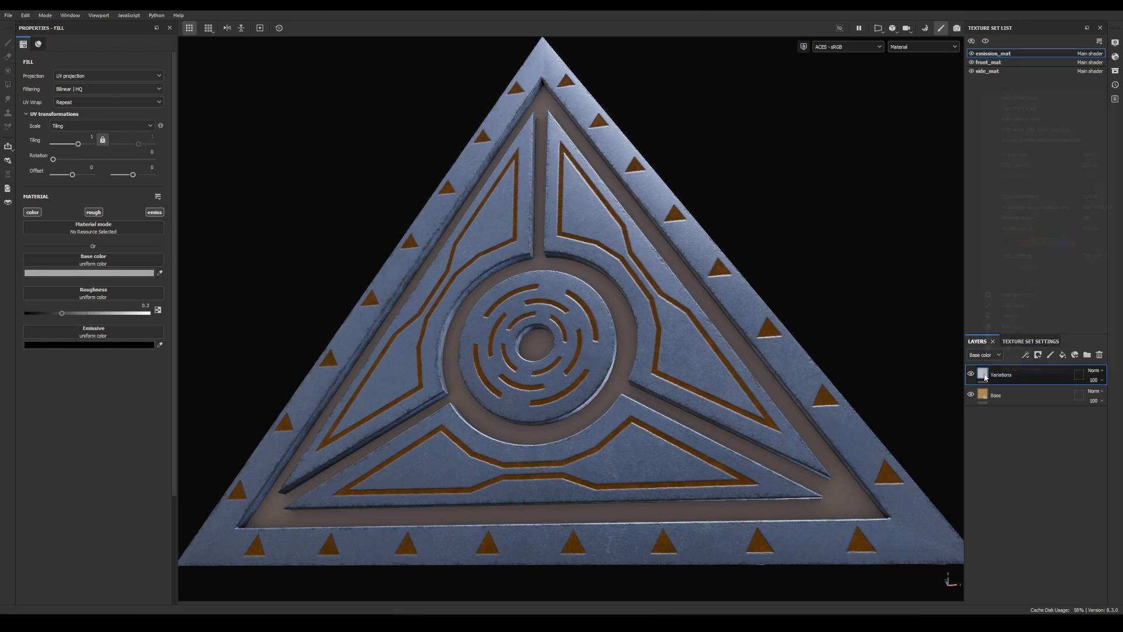
click(1007, 98)
click(1025, 355)
click(1041, 388)
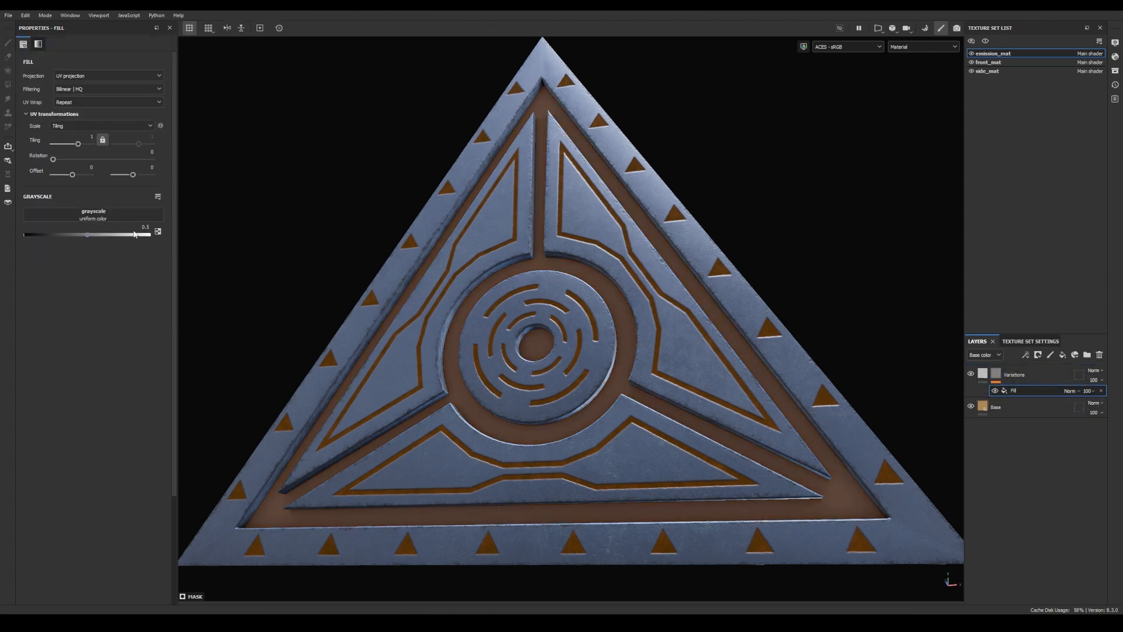
click(137, 215)
key(ctrl+a)
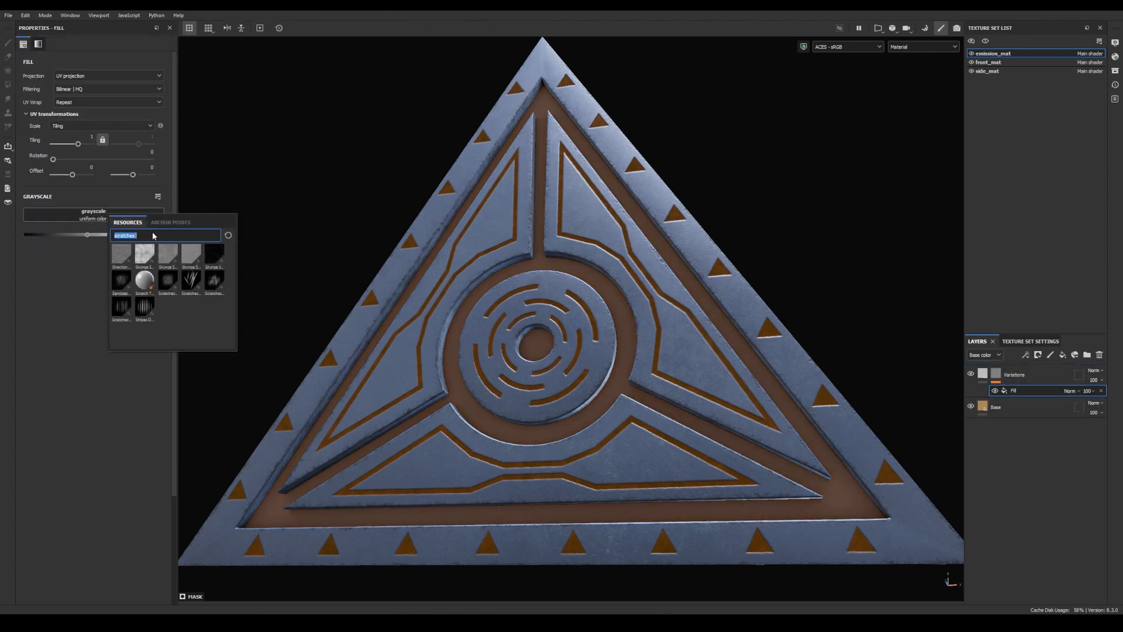
text(cloud)
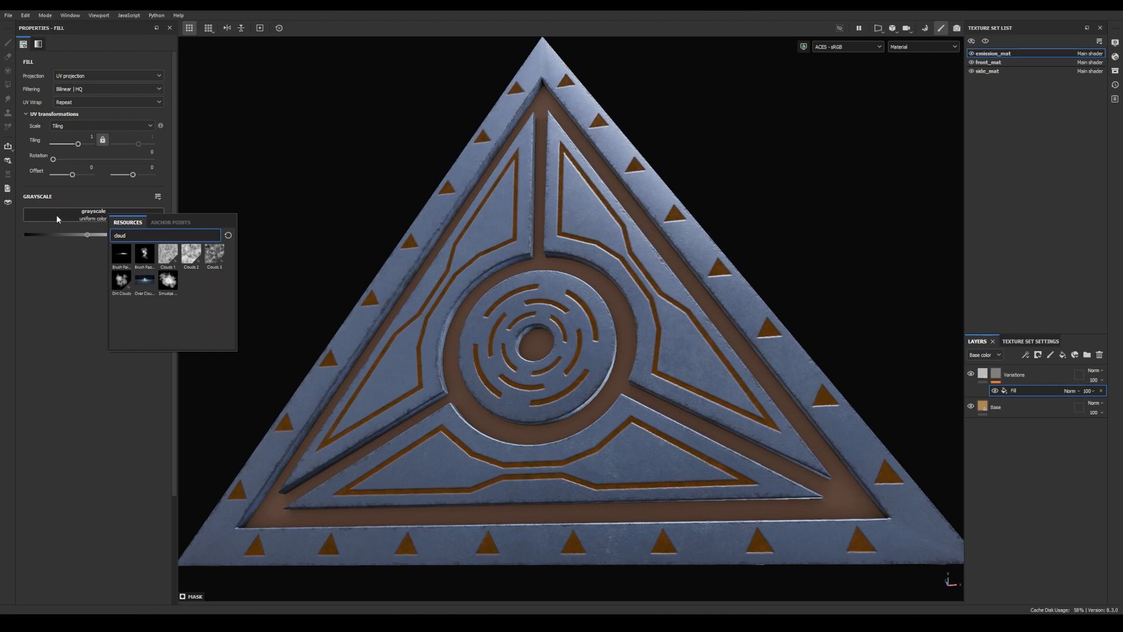
click(193, 260)
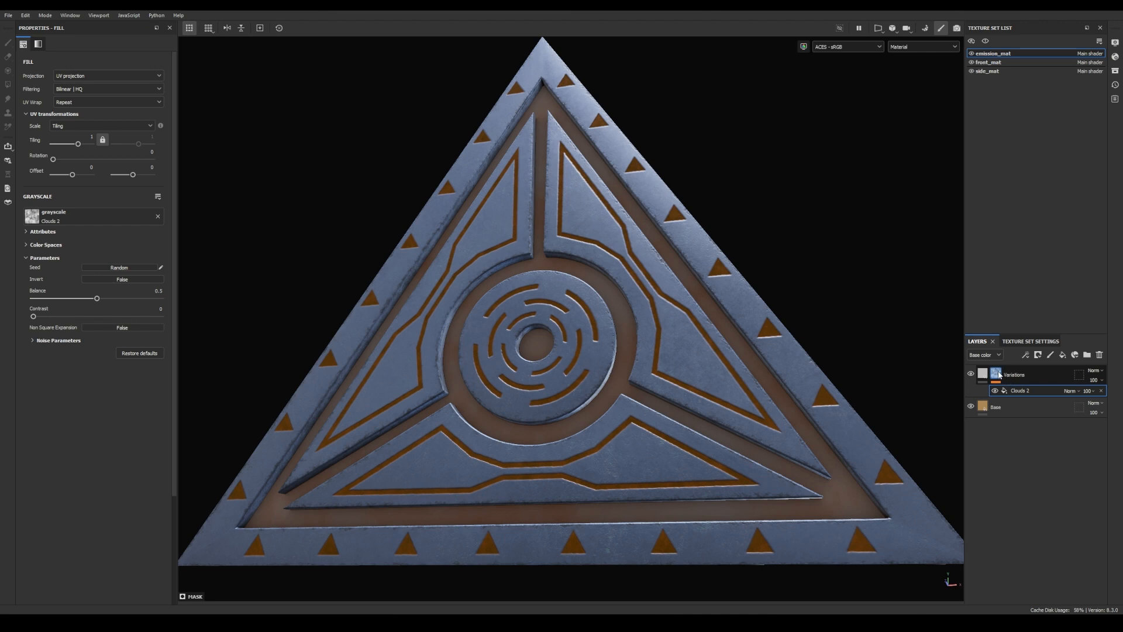
Step: Set the noise scale of the Clouds 2 mask fill to 3 and select the Variations layer's material
alt+click(997, 374)
click(33, 340)
drag(48, 357, 77, 353)
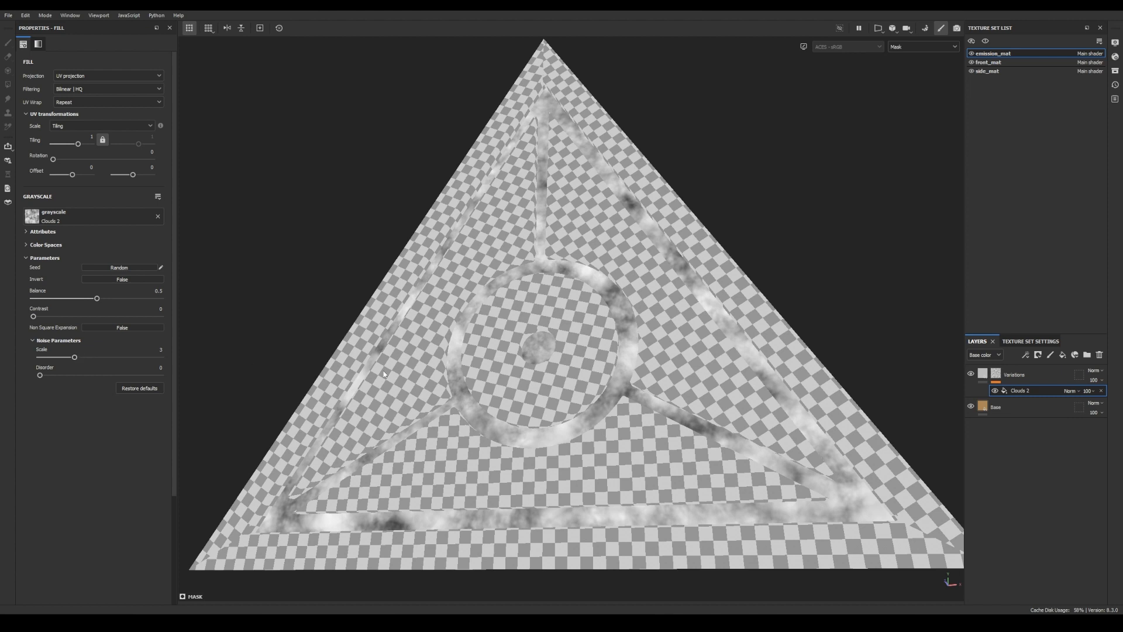
key(m)
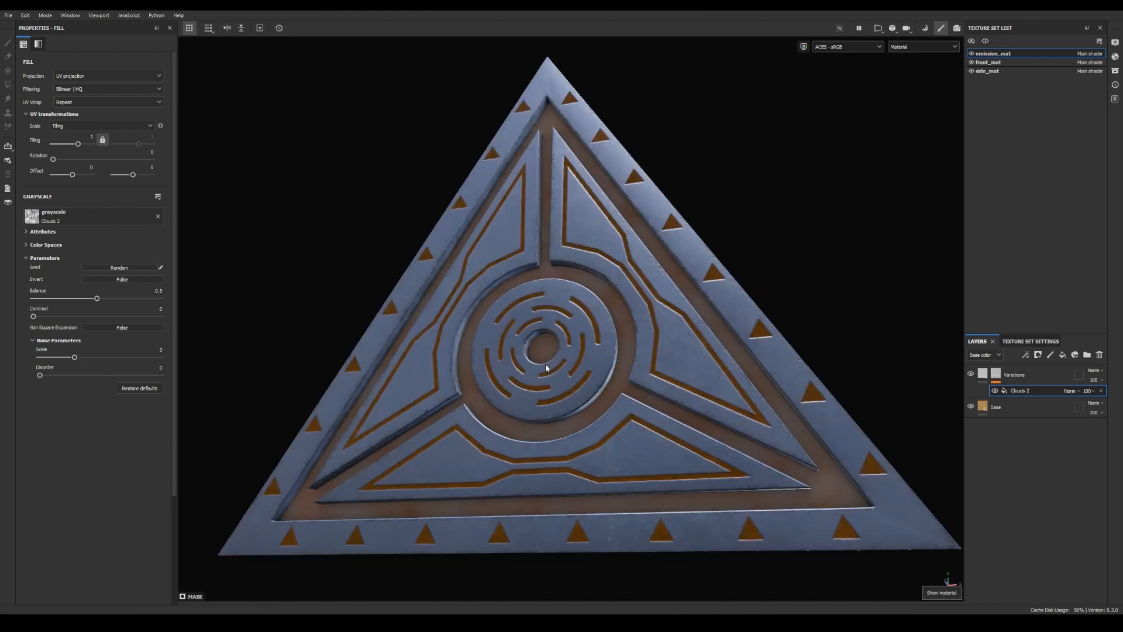
click(983, 373)
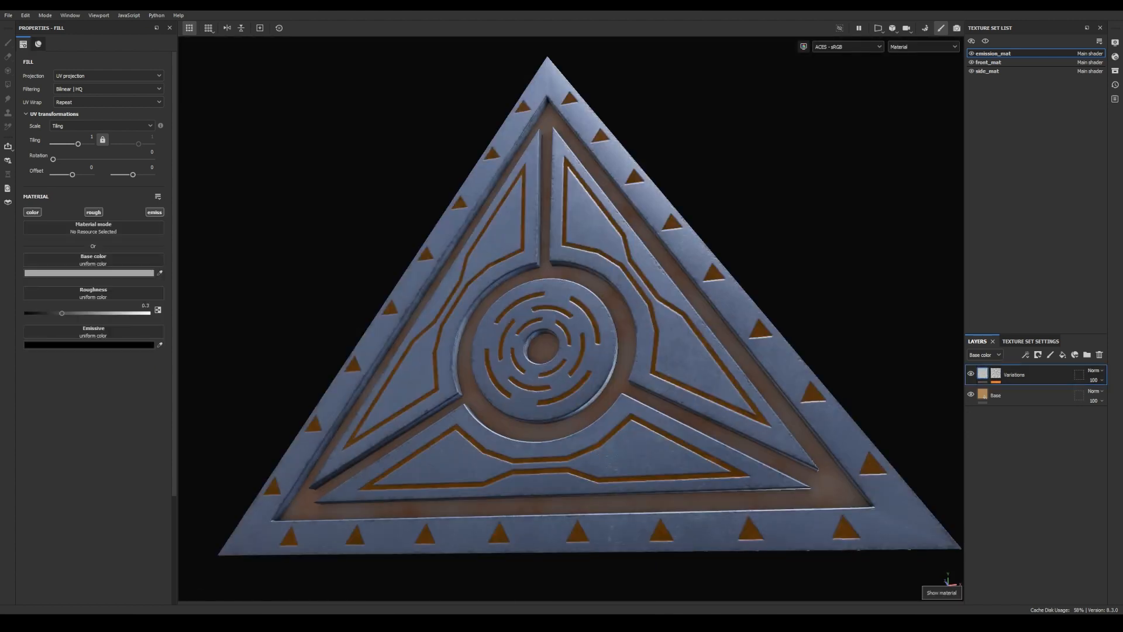
Step: Give the Variations layer a dark orange-brown base color and a roughness of 0.25, and turn off its emissive channel
click(97, 274)
drag(327, 275, 332, 278)
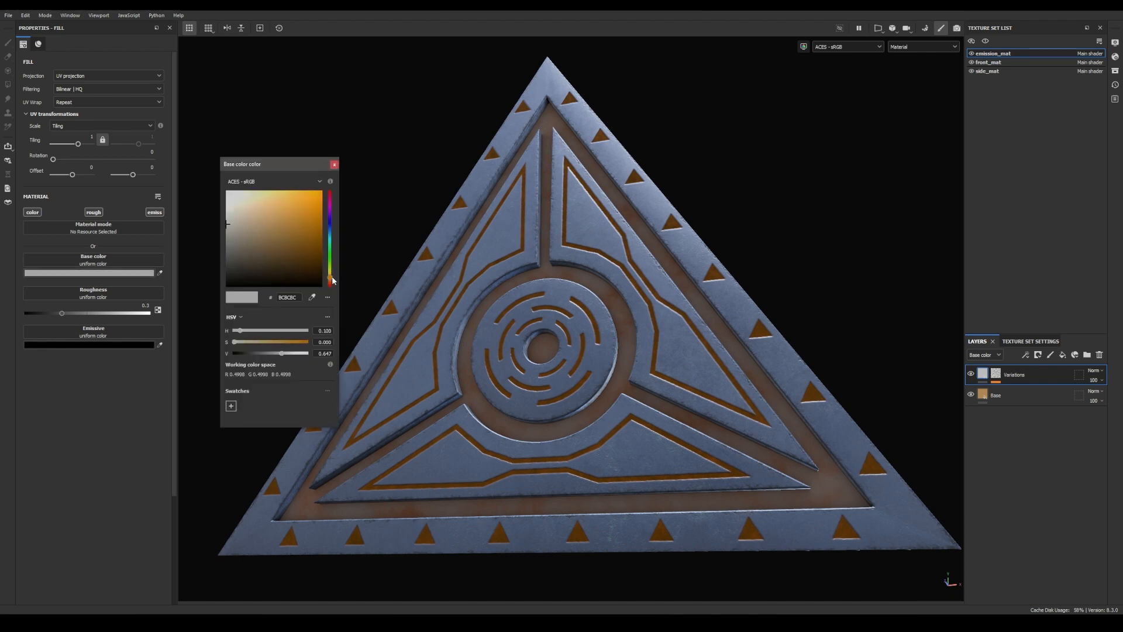
mouse_move(282, 242)
mouse_down()
mouse_move(251, 229)
mouse_move(290, 241)
mouse_up()
click(334, 165)
drag(63, 312, 56, 313)
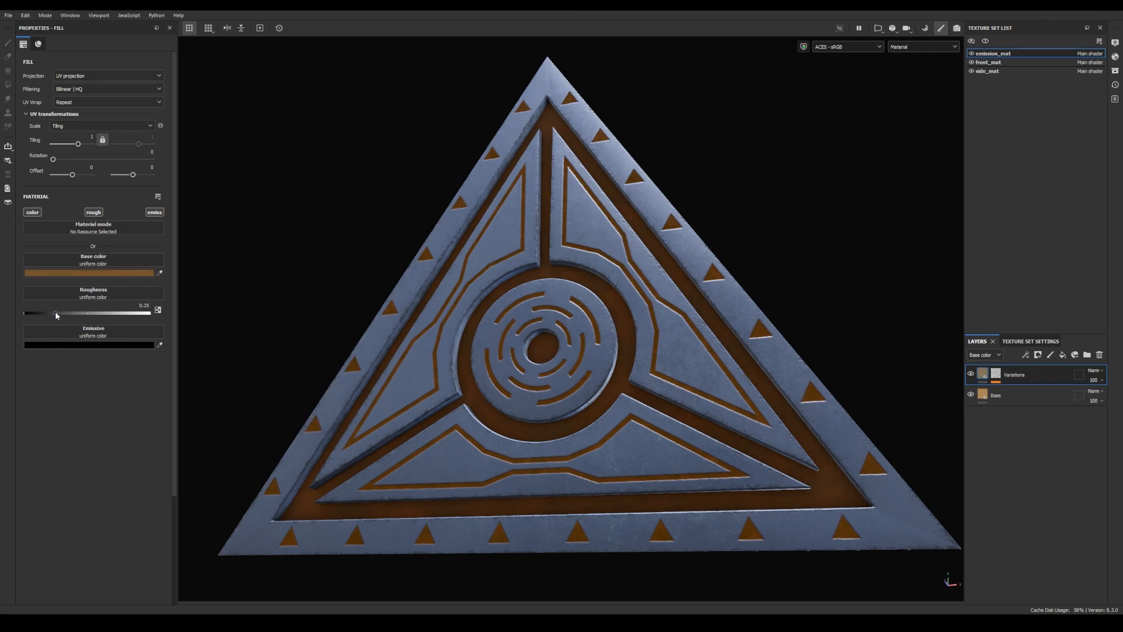
click(155, 213)
scroll(539, 297, up, 5)
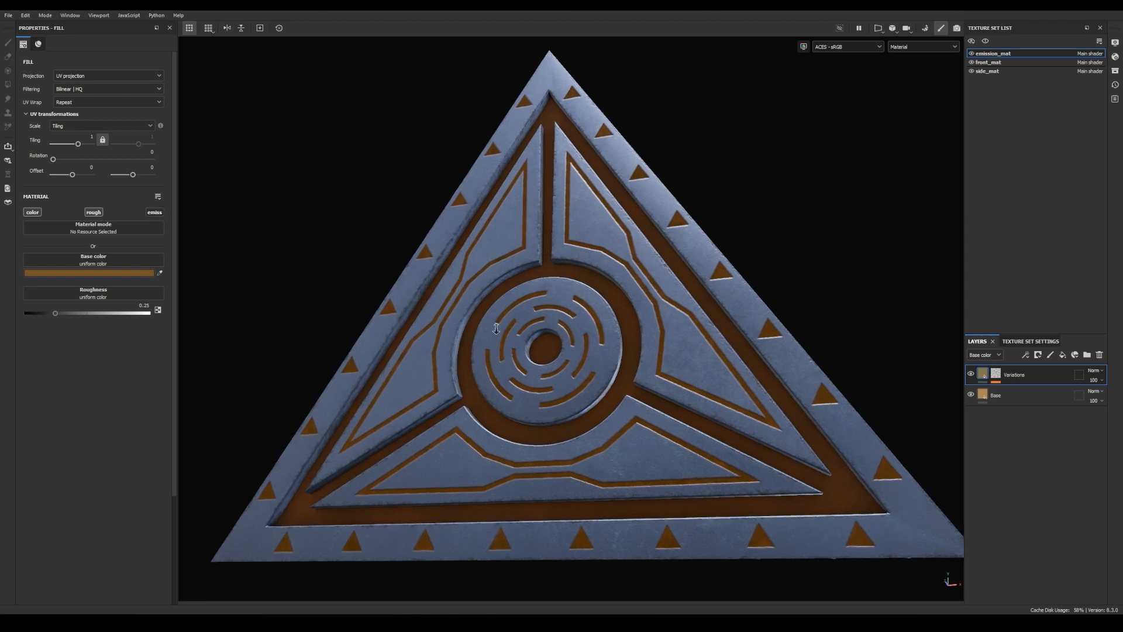
alt+drag(539, 297, 508, 319)
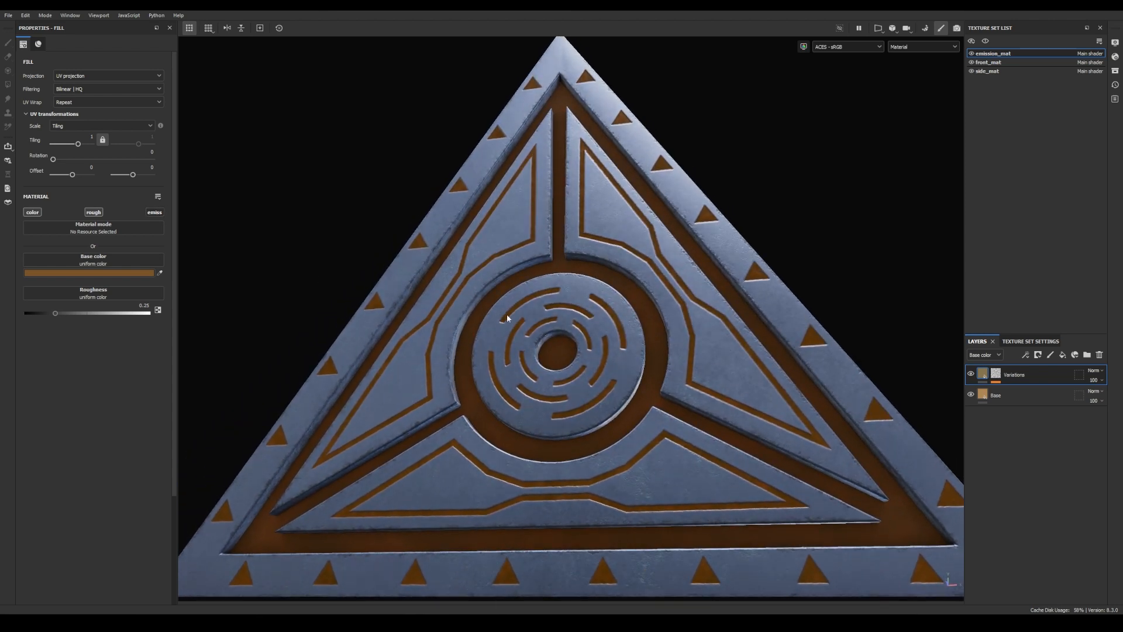
Step: Add a fill layer above Variations and name it Edge
click(1064, 357)
double_click(1010, 375)
text(Ed)
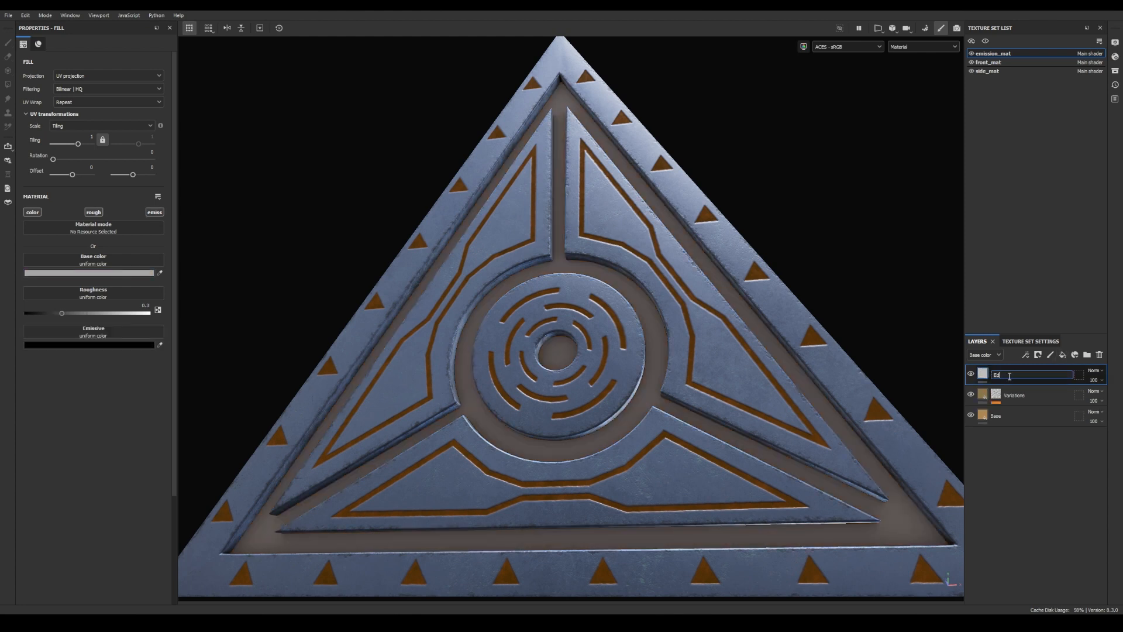
text(ge)
key(Return)
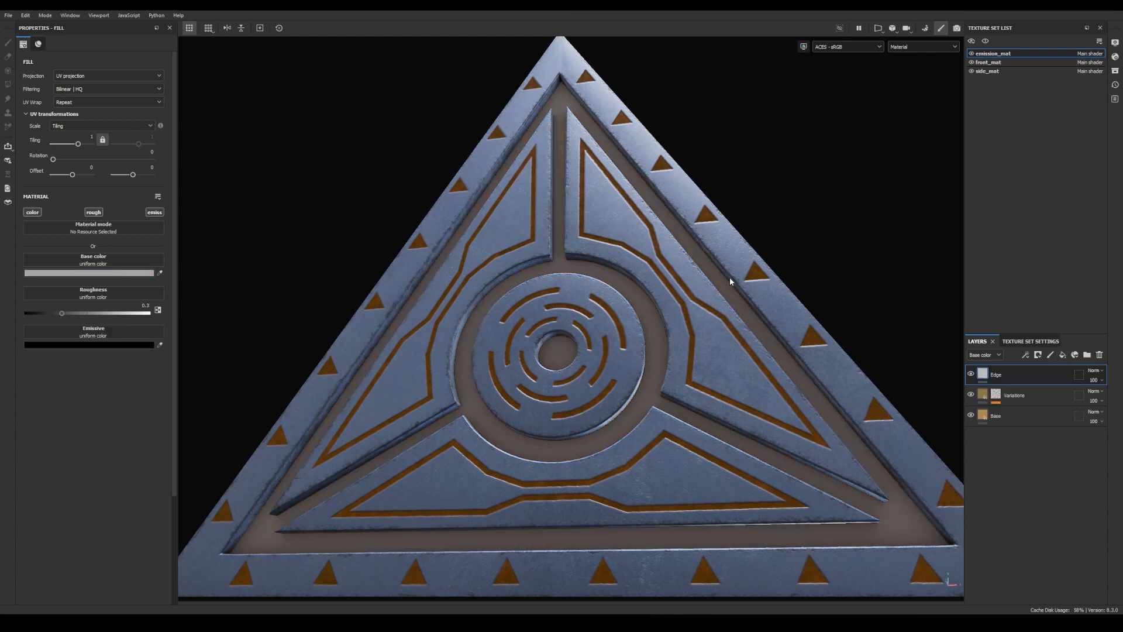
Step: Add a black mask to the Edge layer and give it an Ambient Occlusion generator
right_click(1023, 379)
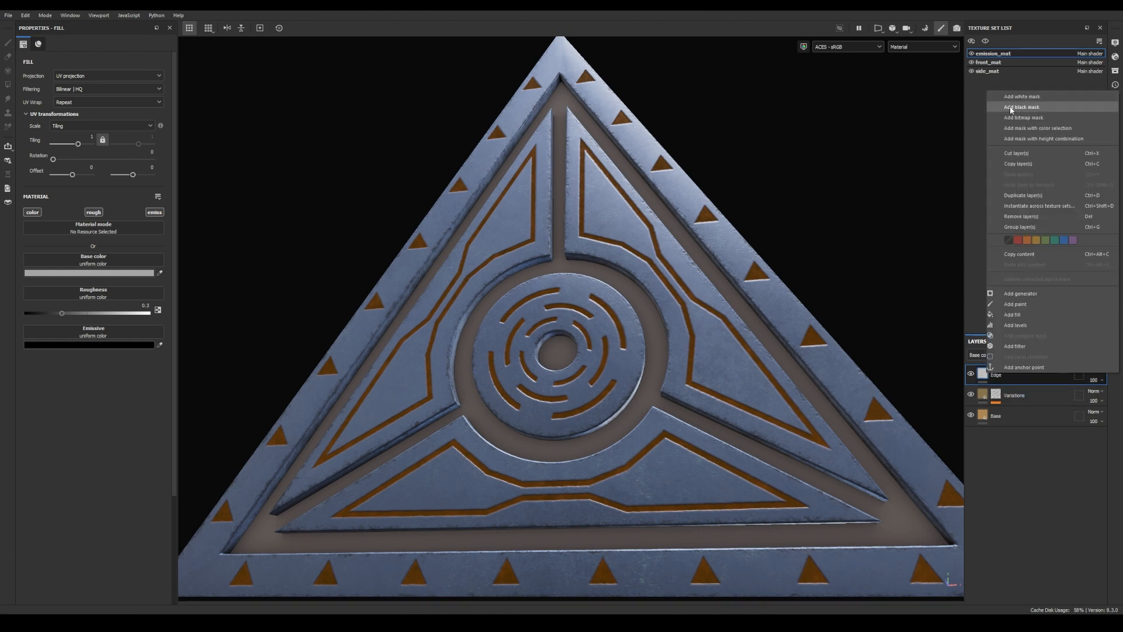
click(1011, 108)
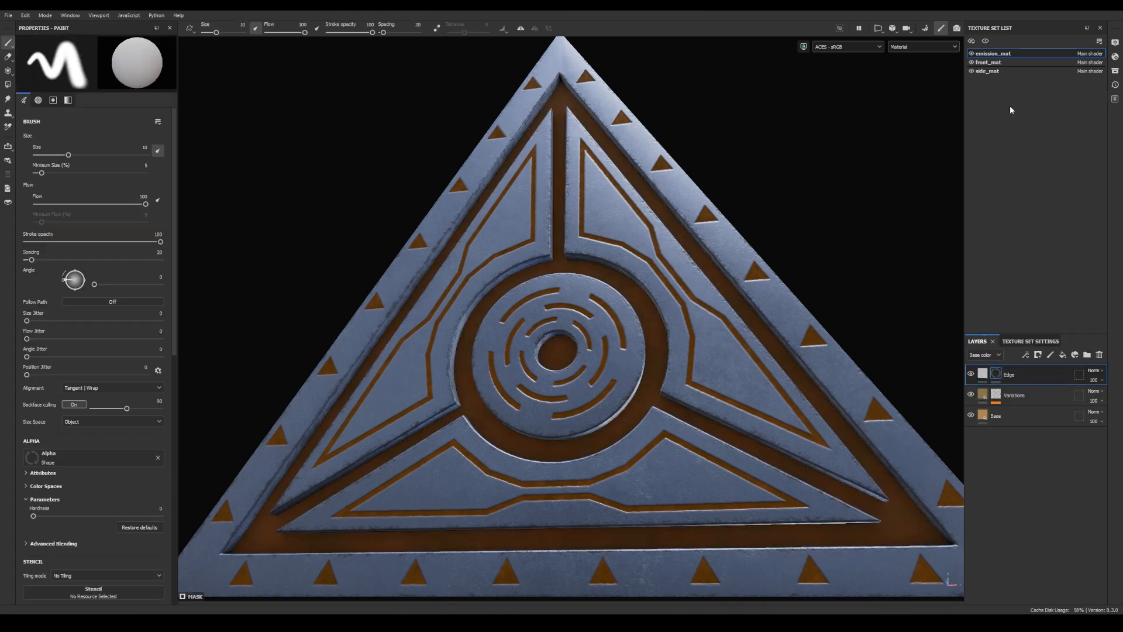
click(1026, 355)
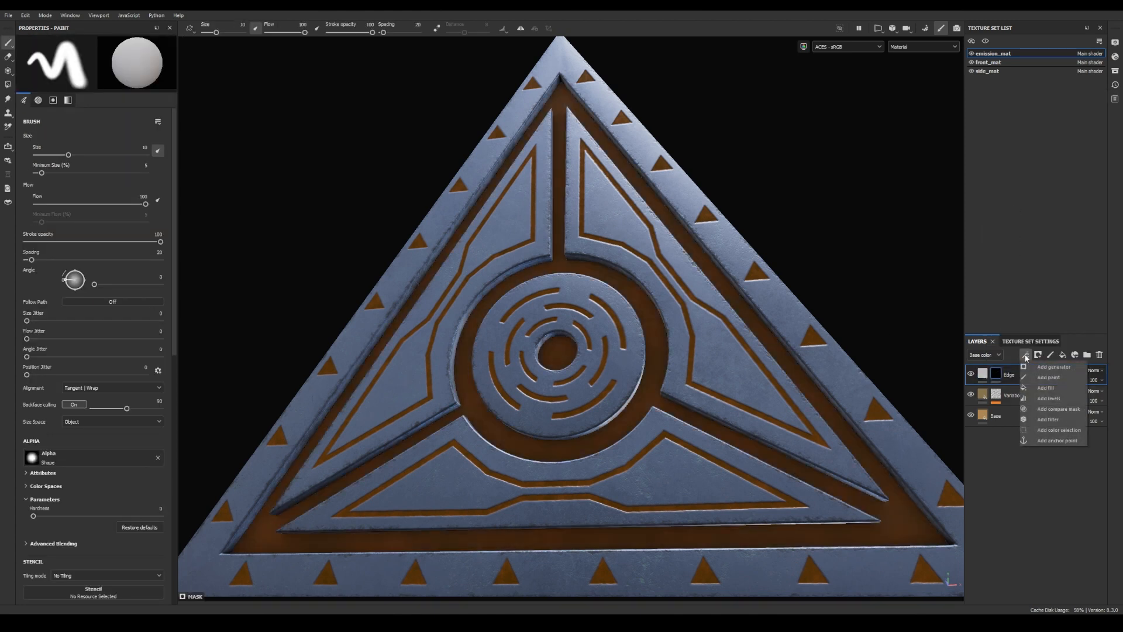
click(1054, 367)
click(103, 75)
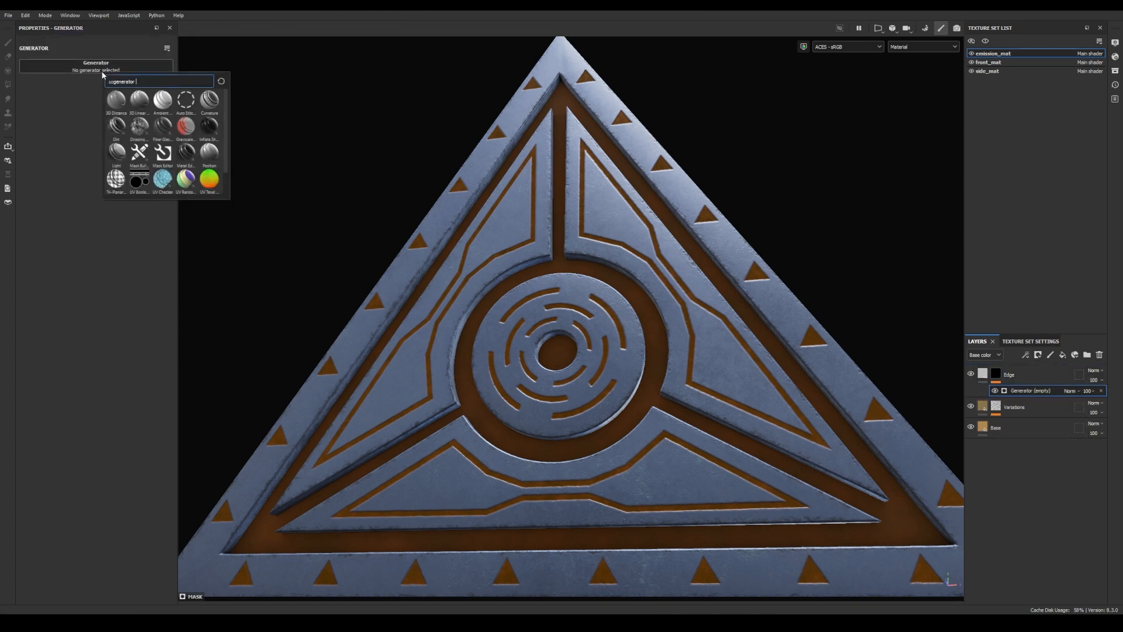
click(159, 105)
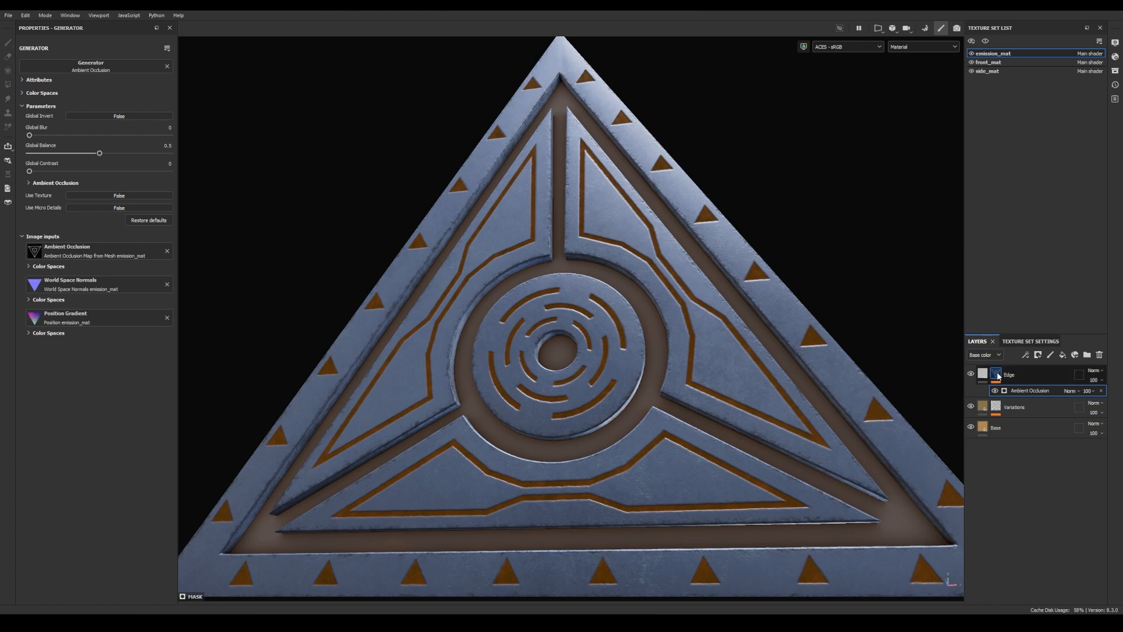
Step: Display the Edge mask in the viewport and set the generator's global balance to 0.7
alt+click(998, 375)
alt+right_drag(580, 312, 725, 320)
drag(99, 155, 127, 154)
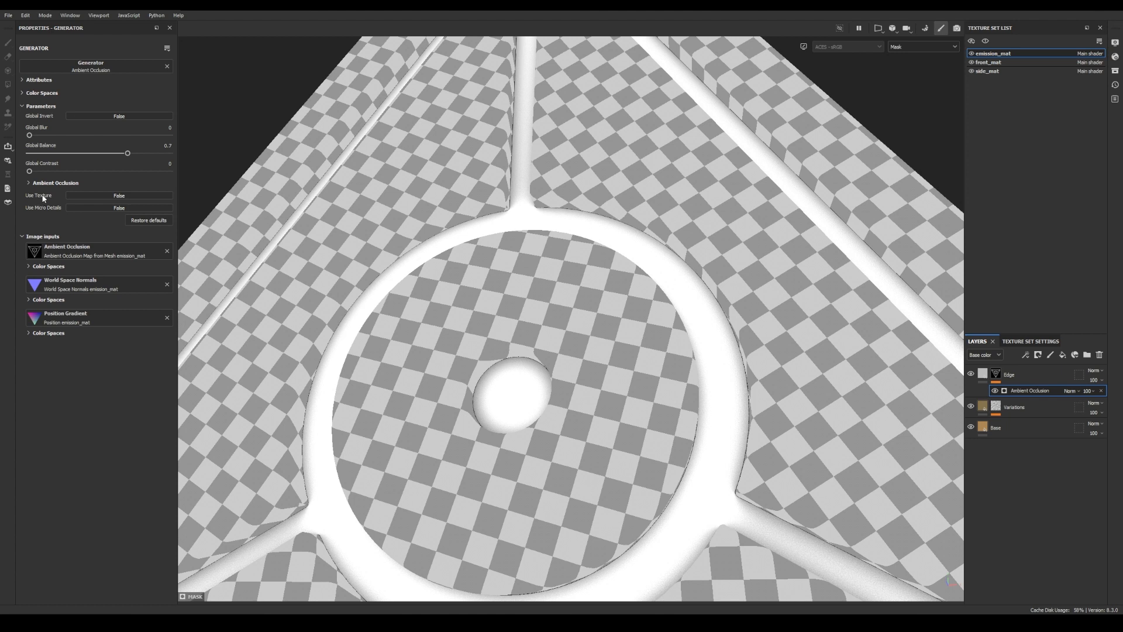
Step: Enable the texture option of the Ambient Occlusion generator, use Clouds 3 for it, and set the texture opacity to 0.85
click(134, 197)
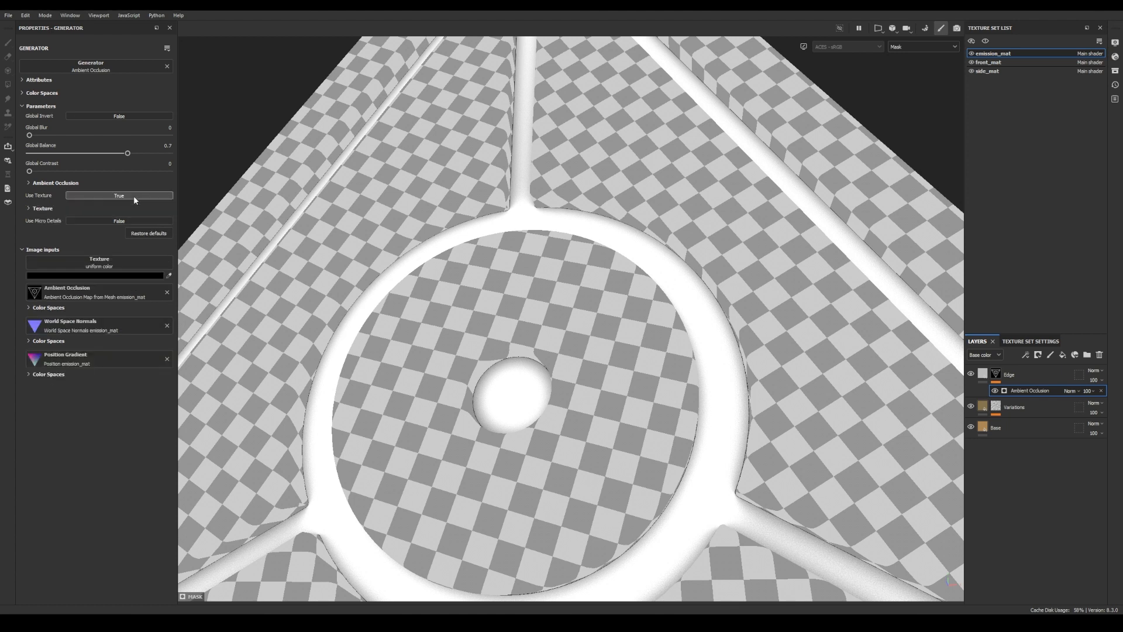
click(102, 264)
double_click(148, 282)
text(cloud)
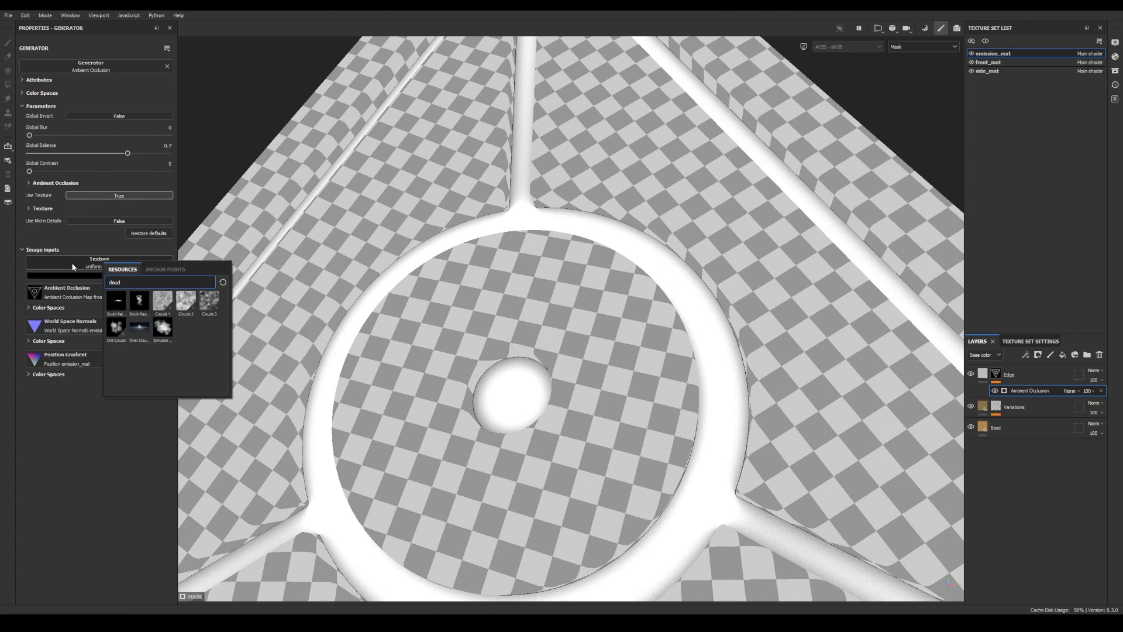
click(209, 301)
click(29, 209)
drag(35, 225, 146, 231)
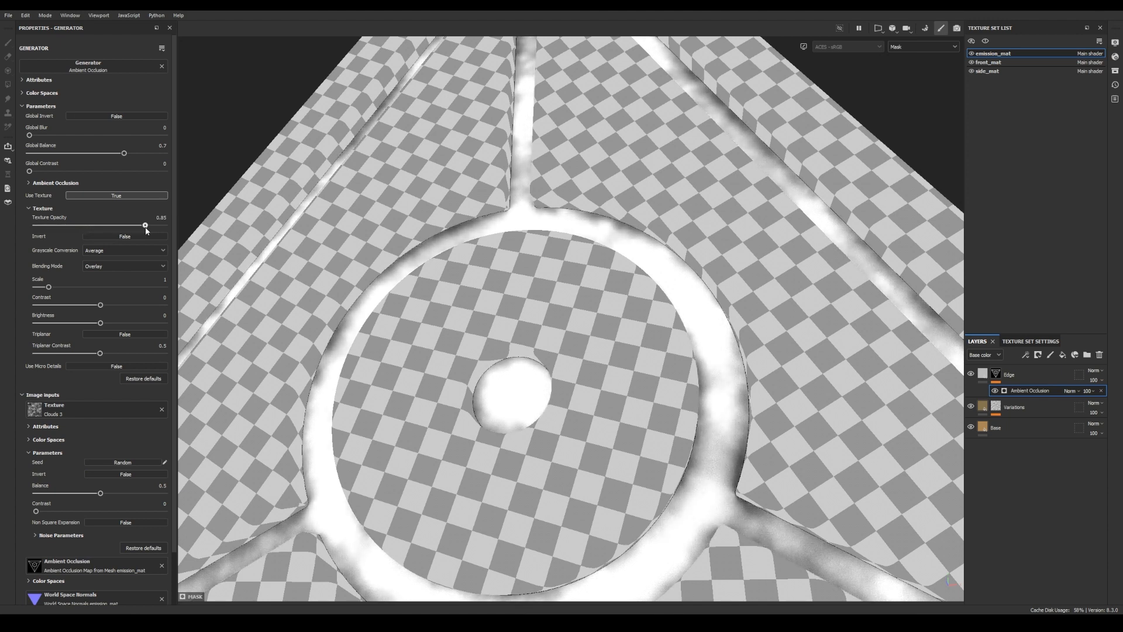
Step: Set the noise scale of the generator's Clouds 3 texture to 2 and reduce the texture opacity to 0.21
click(37, 535)
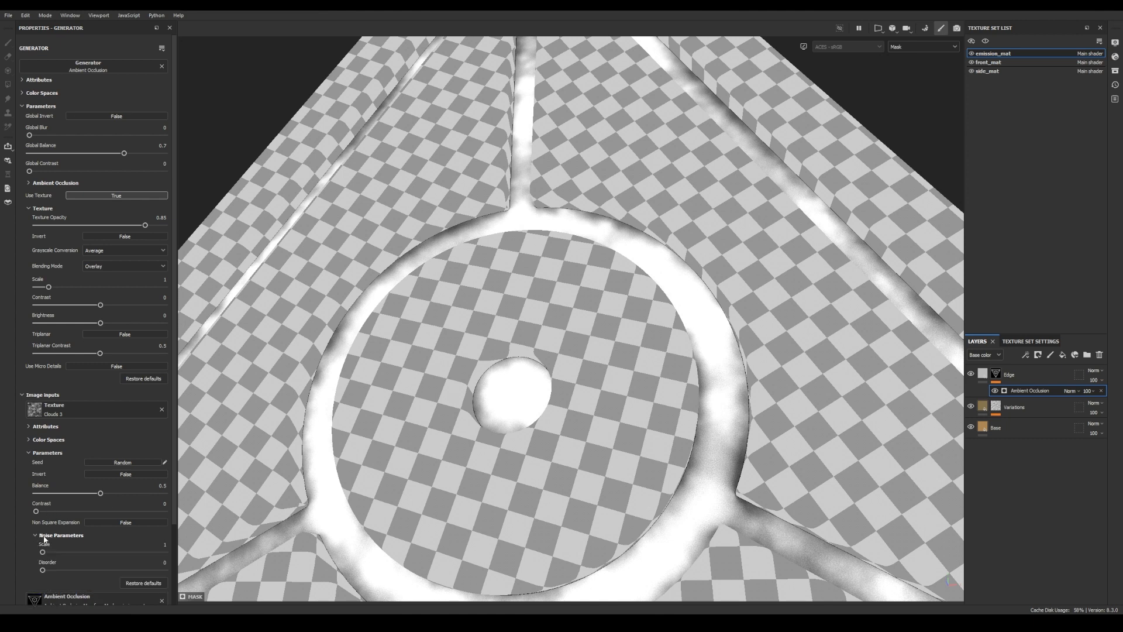
scroll(43, 537, down, 1)
drag(42, 525, 58, 527)
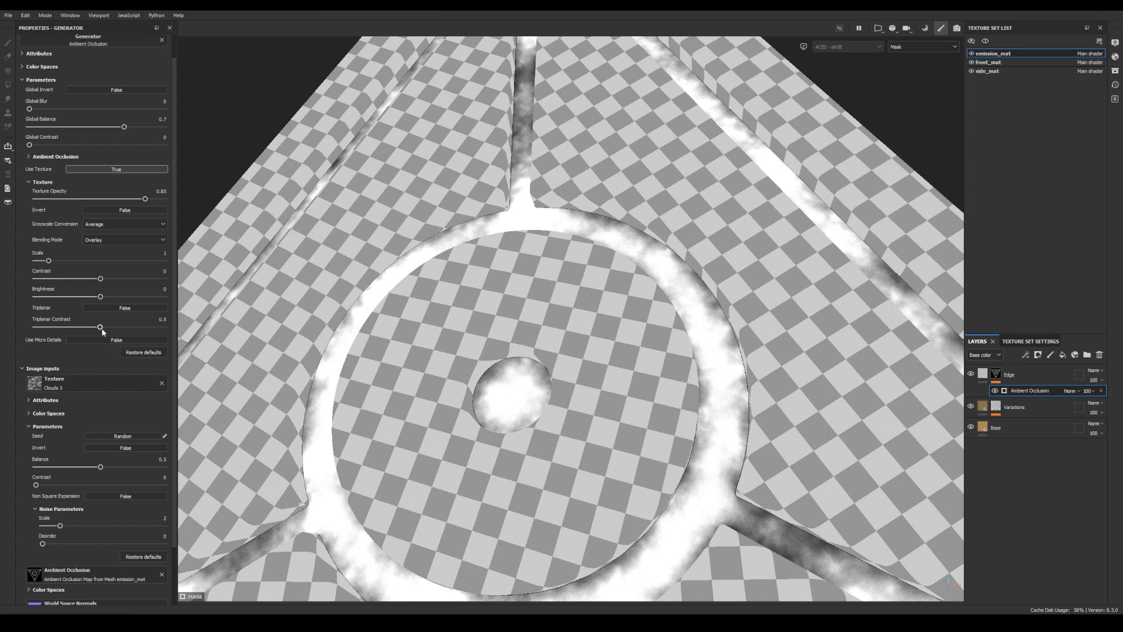
drag(140, 199, 66, 197)
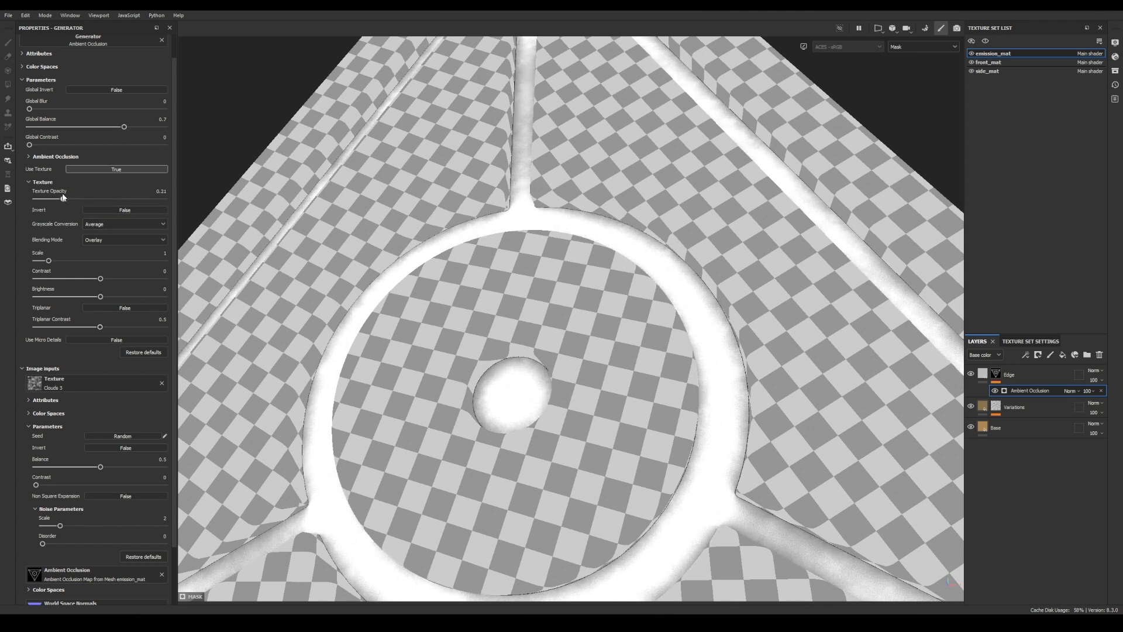
Step: Add a Blur filter above the Ambient Occlusion generator in the Edge mask and set its intensity to 0.1
scroll(708, 459, up, 4)
alt+drag(708, 459, 739, 380)
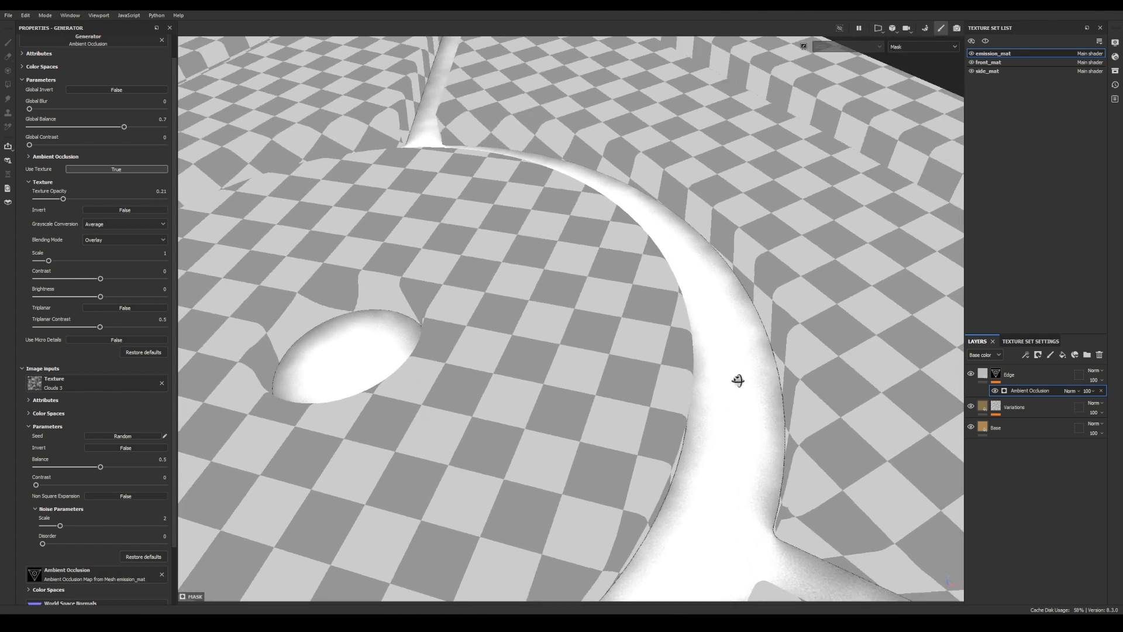
alt+right_drag(739, 381, 877, 446)
alt+middle_drag(699, 419, 667, 384)
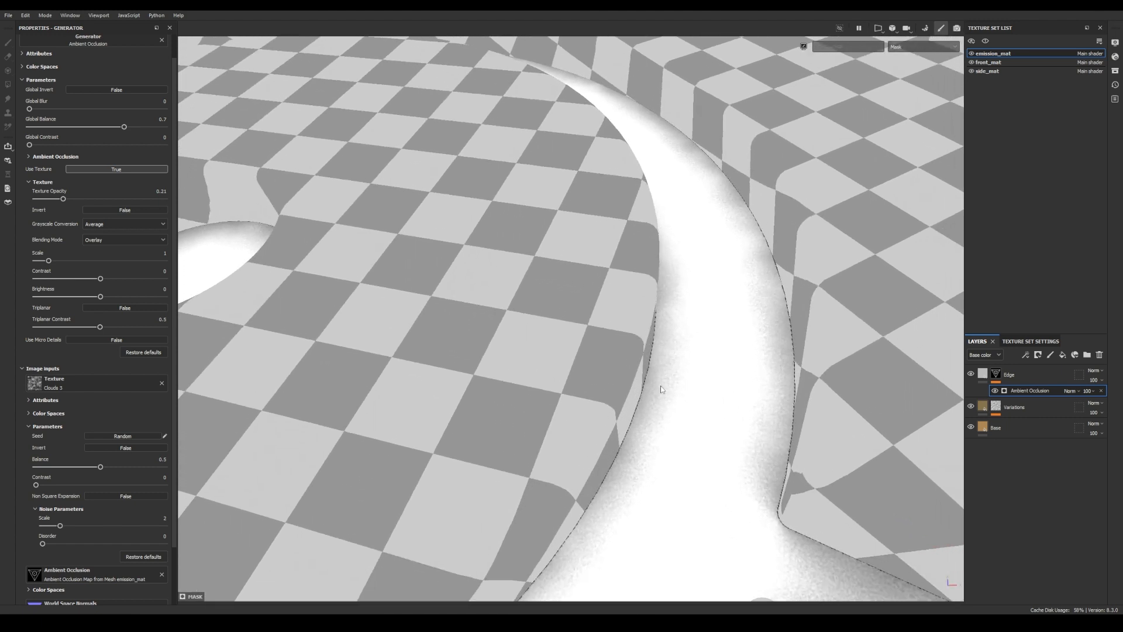
click(1026, 355)
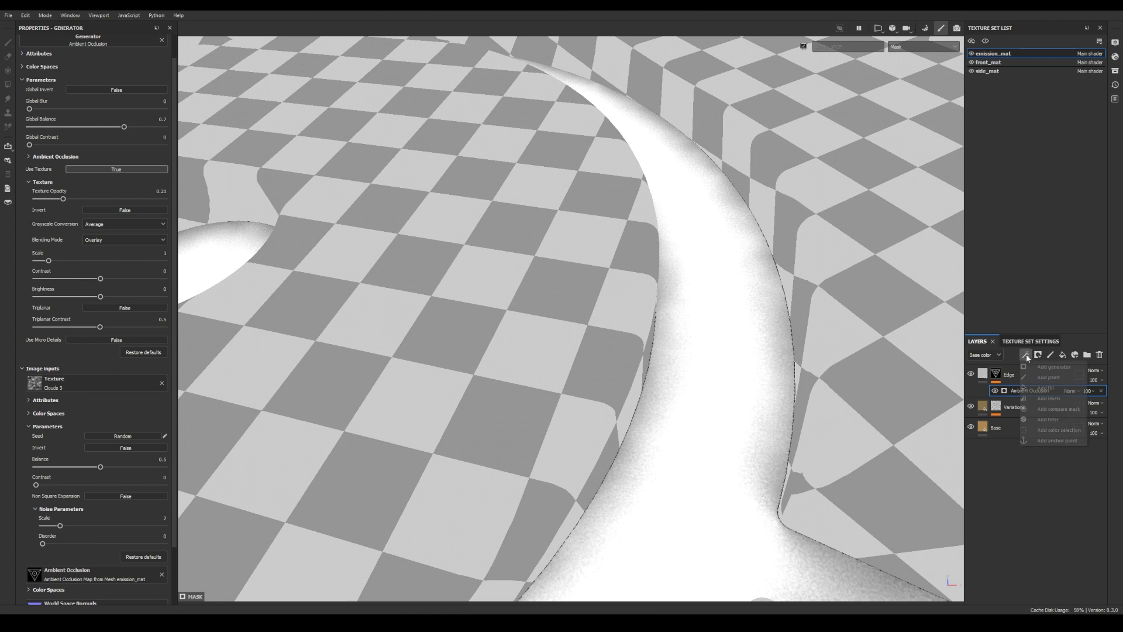
click(1048, 420)
click(141, 67)
text(blur)
click(114, 98)
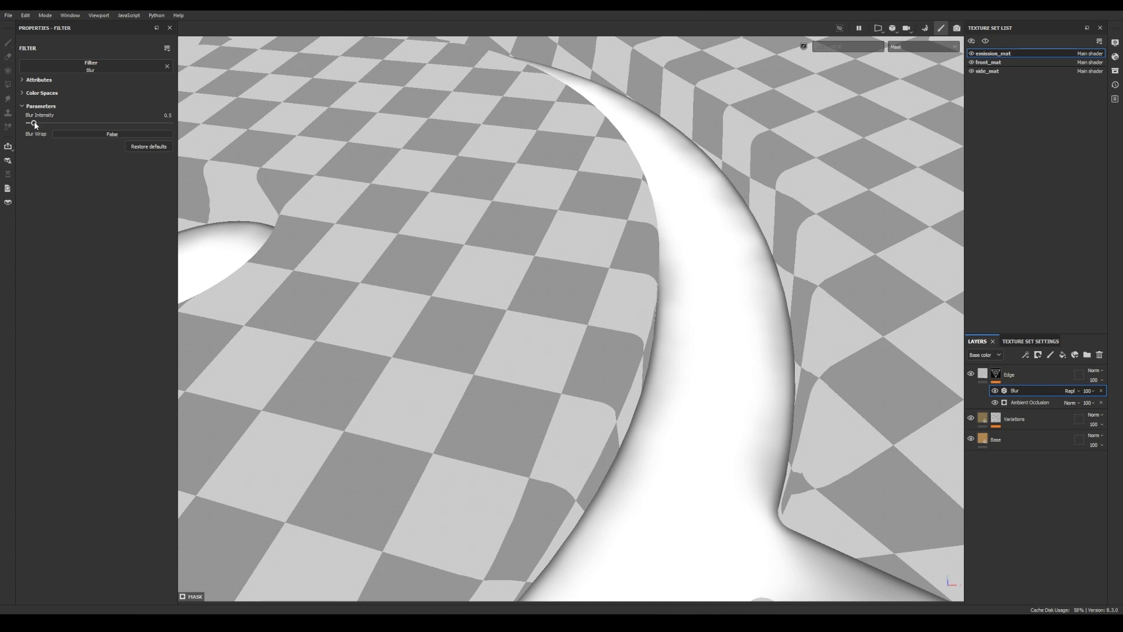
drag(34, 124, 30, 125)
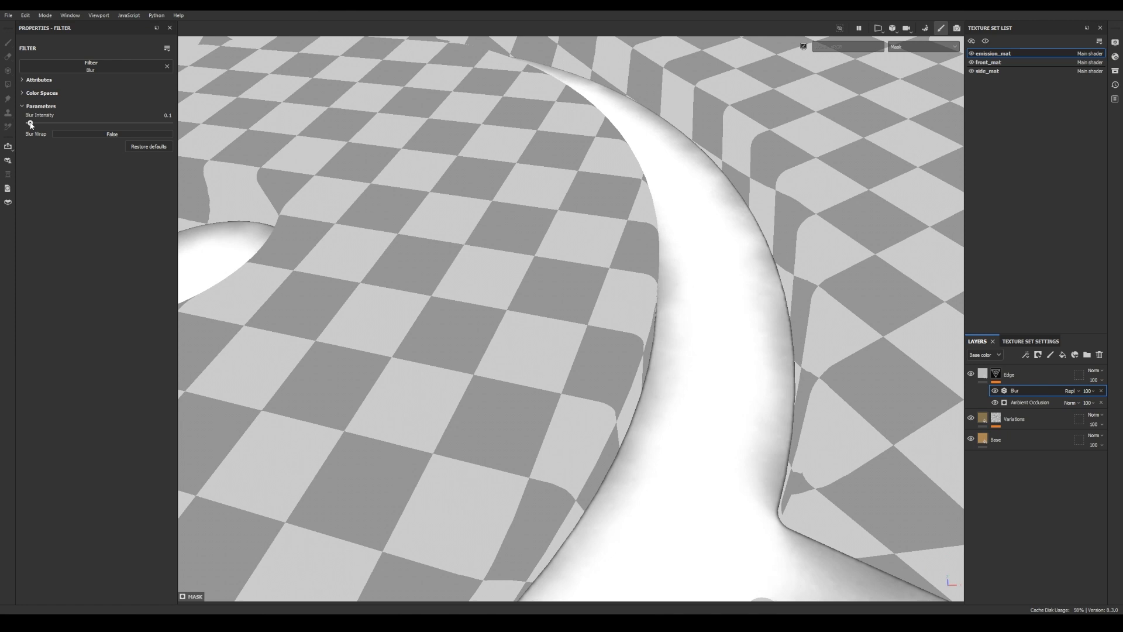
Step: Return to the material display and set the Edge layer's base color to the very dark brown 423F3C
alt+right_drag(607, 185, 504, 175)
alt+drag(505, 166, 497, 217)
alt+middle_drag(496, 218, 497, 286)
key(m)
alt+middle_drag(521, 221, 538, 278)
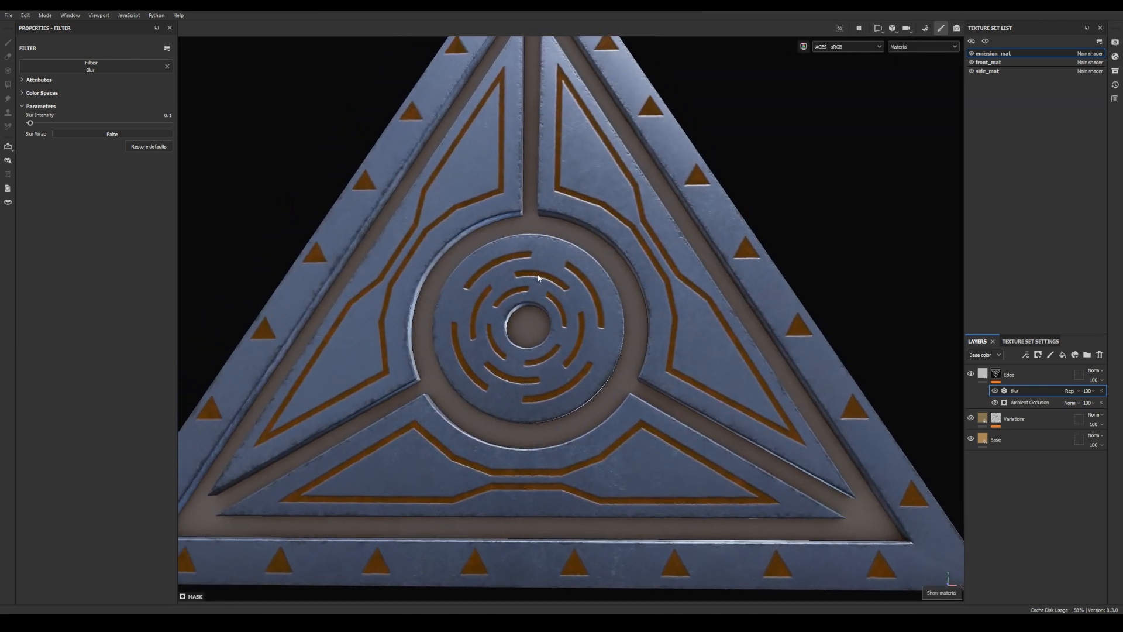
alt+drag(537, 278, 556, 248)
click(982, 374)
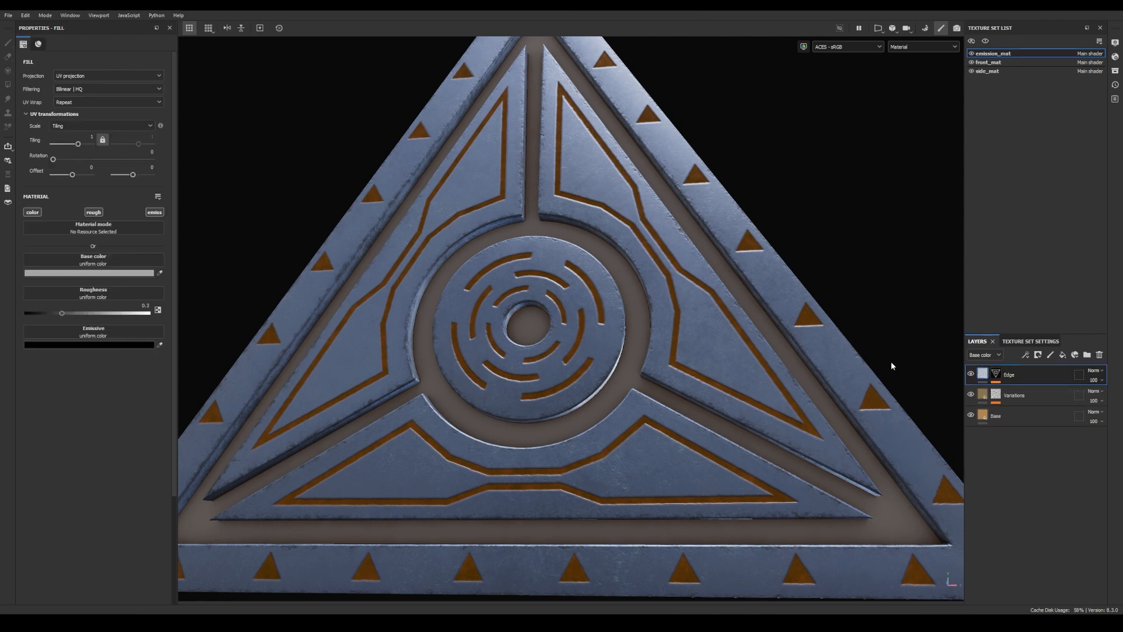
click(119, 273)
drag(241, 245, 238, 273)
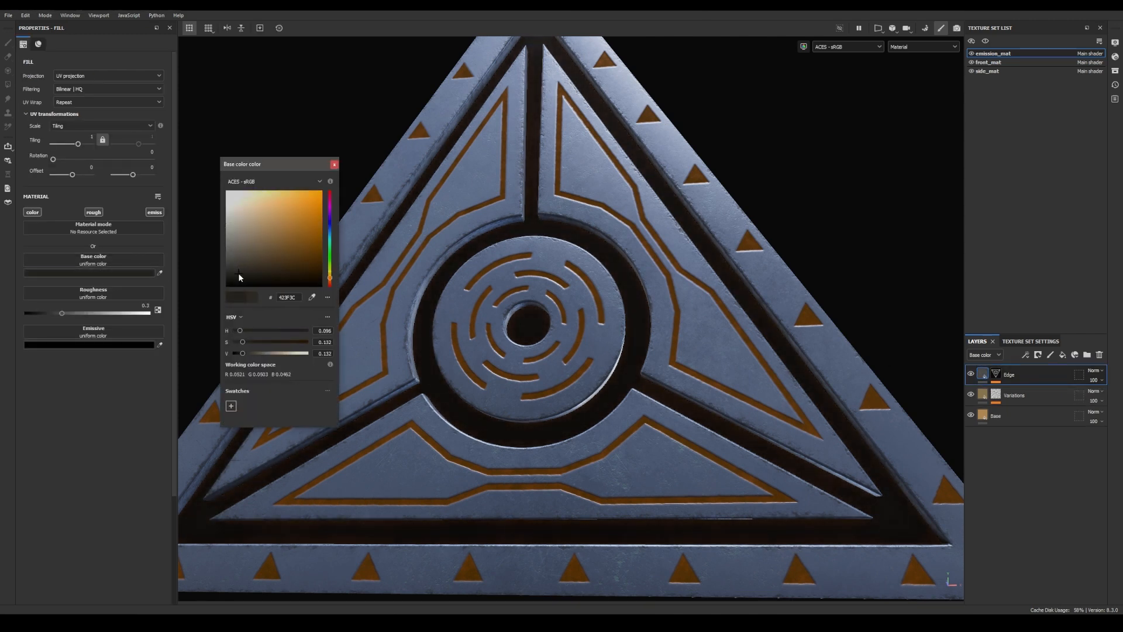
click(333, 164)
Step: Invert the Edge mask's Ambient Occlusion generator globally while viewing the mask, and return to the material display
alt+click(997, 374)
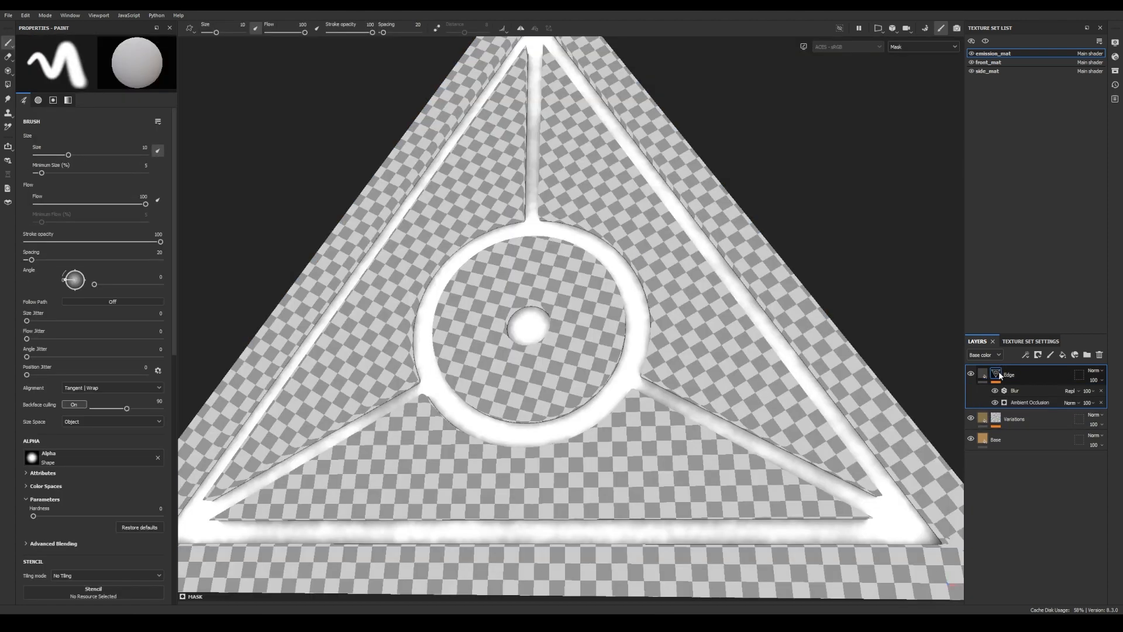
click(1030, 403)
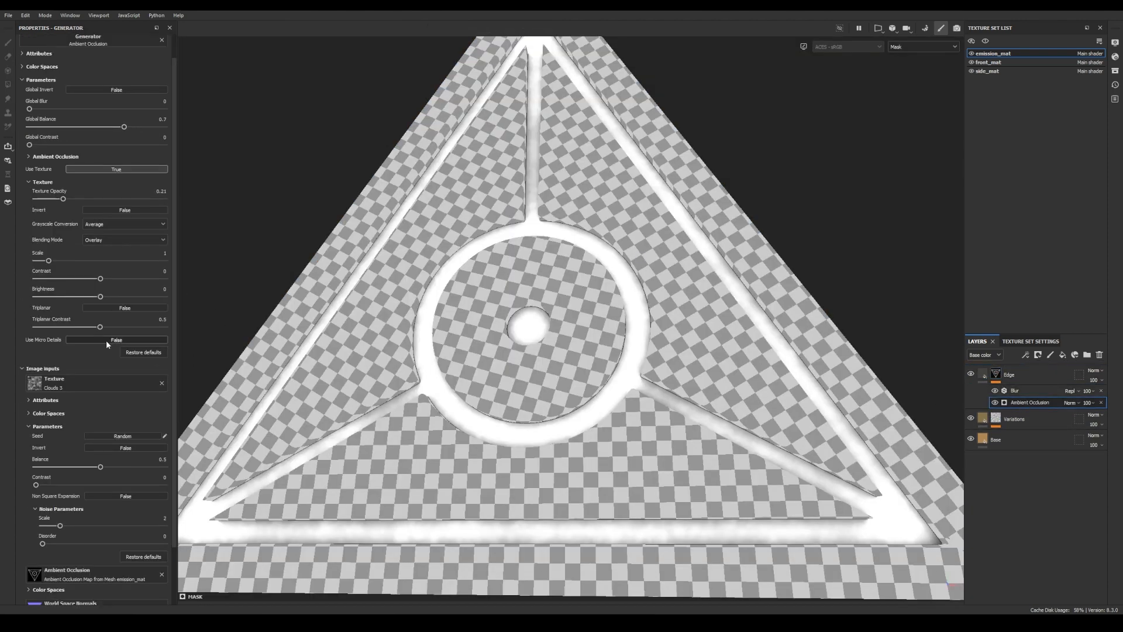
click(109, 90)
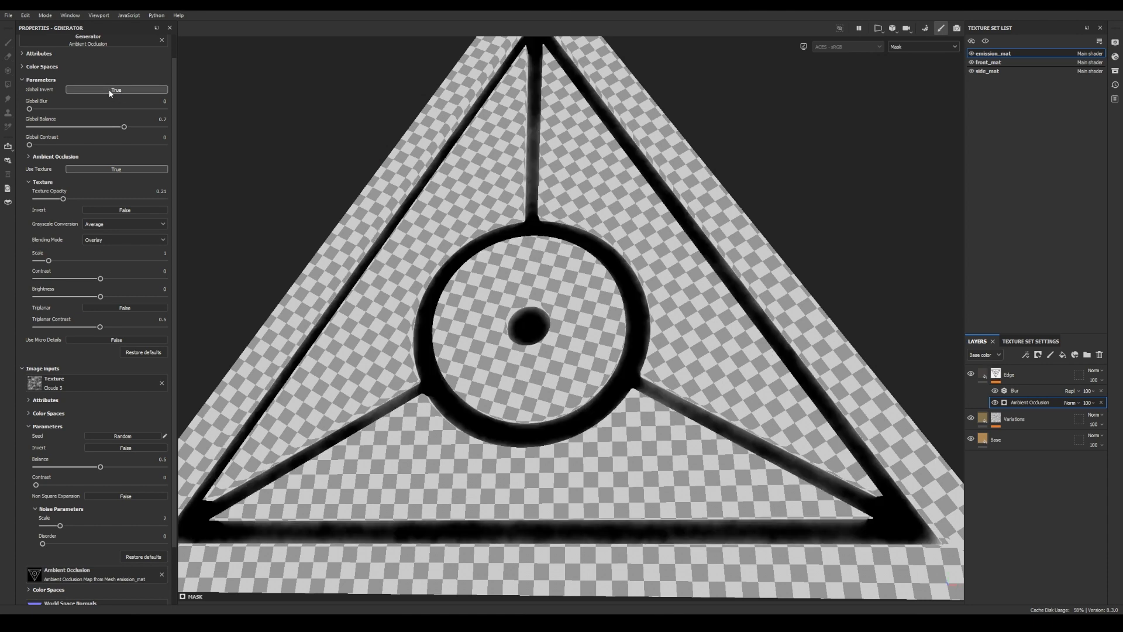
key(m)
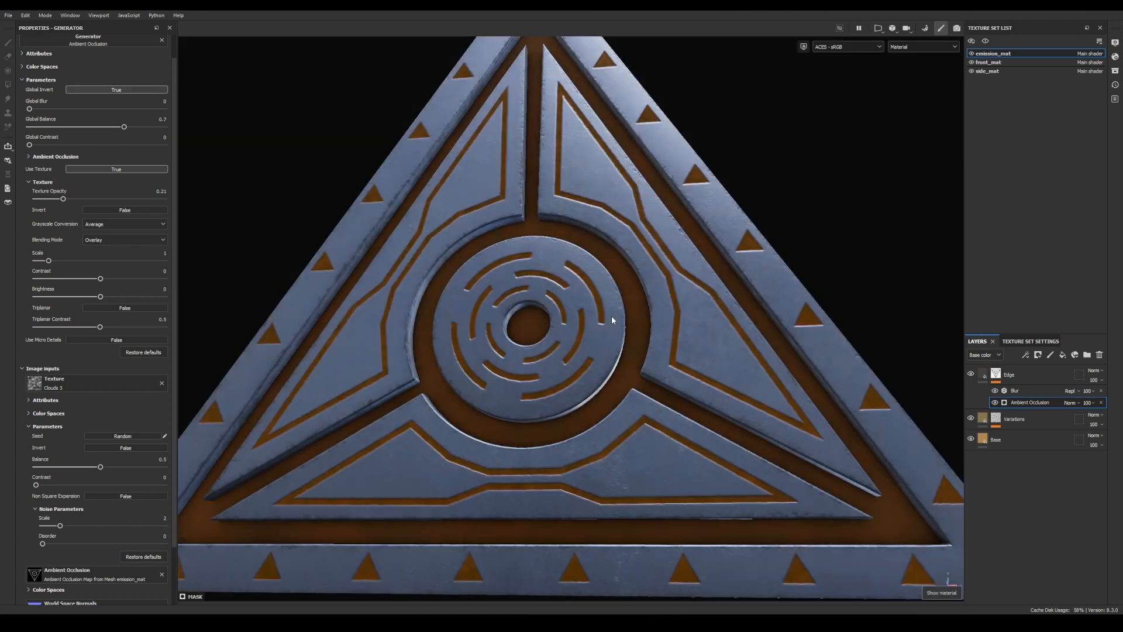
Step: Set the Edge layer's roughness to about 0.52 and turn off its emissive channel
click(984, 375)
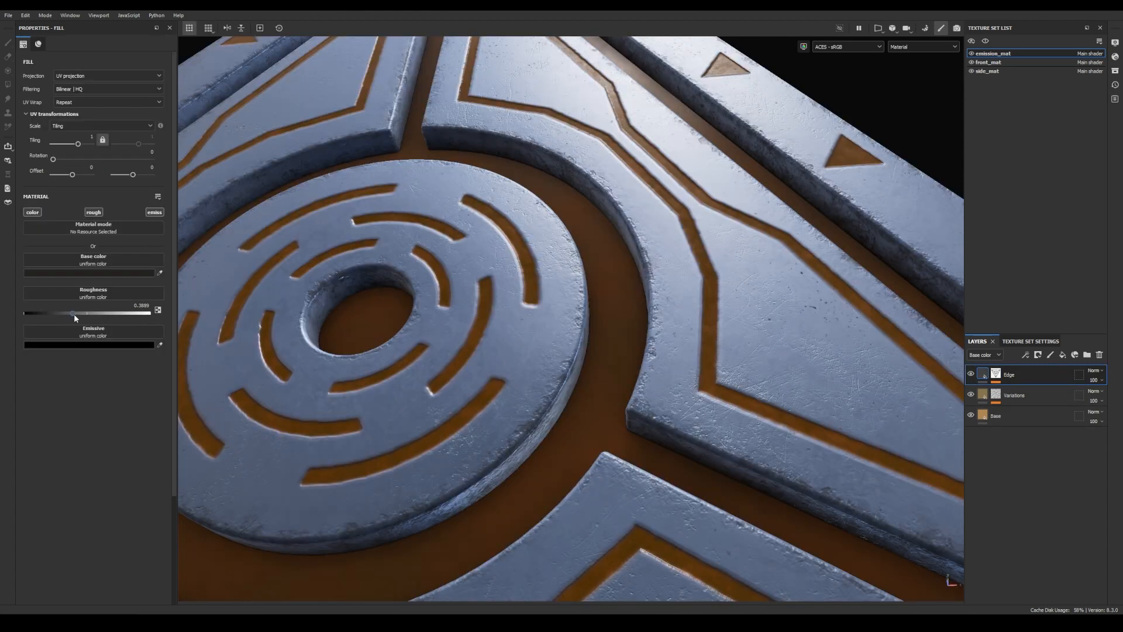
click(155, 213)
alt+right_drag(651, 292, 363, 248)
alt+drag(363, 250, 388, 351)
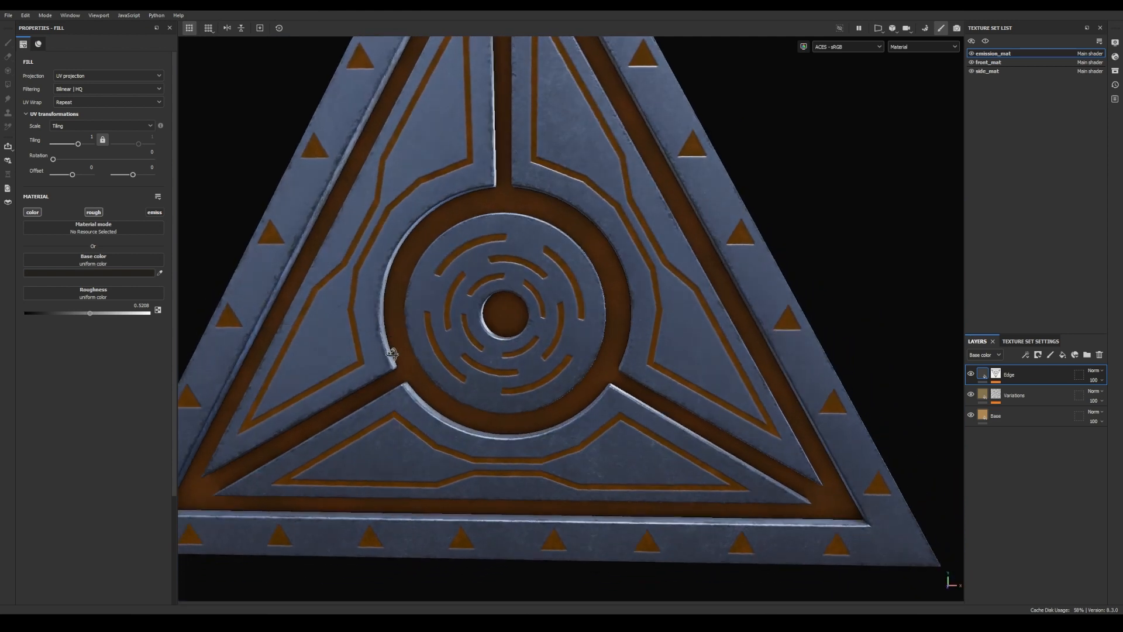
Step: Add a fill layer above Edge and name it Scratches
click(1062, 353)
double_click(995, 373)
text(s)
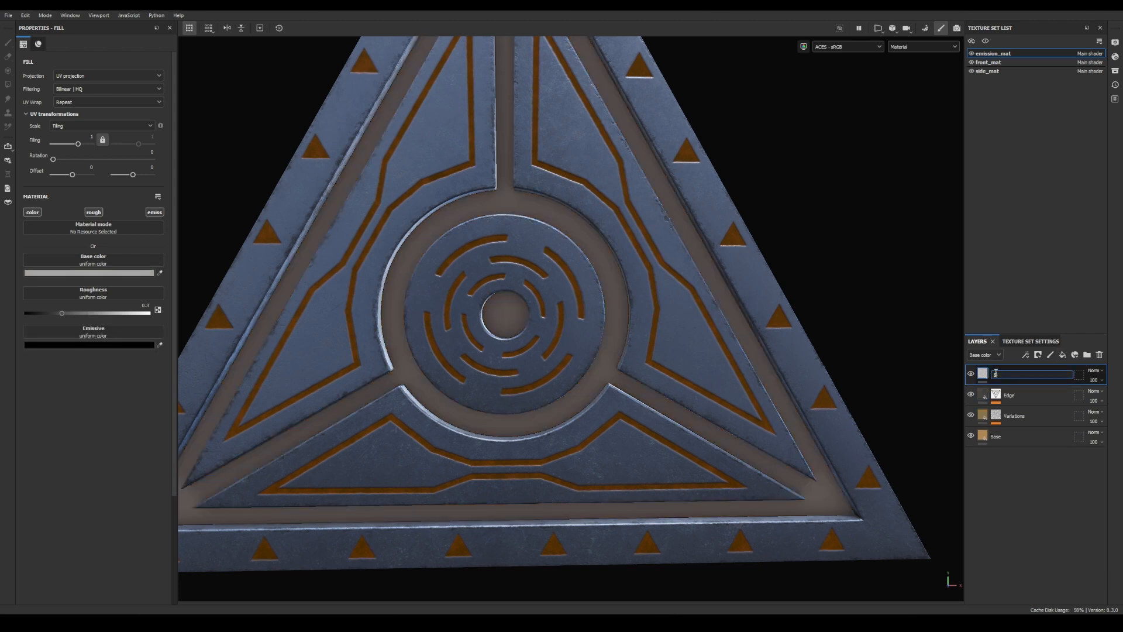
text(cratches)
key(Return)
Step: Add a black mask with a fill effect to the Scratches layer and display the mask in the viewport
right_click(983, 375)
click(1012, 110)
click(1027, 356)
click(1037, 387)
alt+click(997, 377)
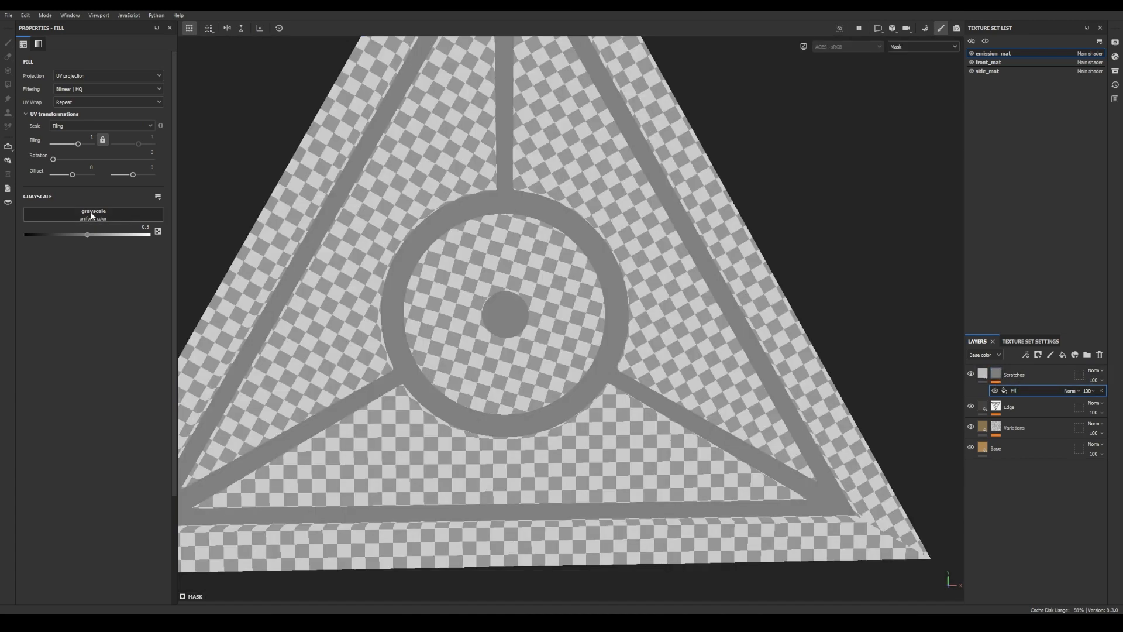
Step: Assign the Grunge Scratches Dirty texture to the Scratches mask's fill and set its balance to about 0.27
click(140, 216)
text(cloud)
key(ctrl+a)
text(sctra)
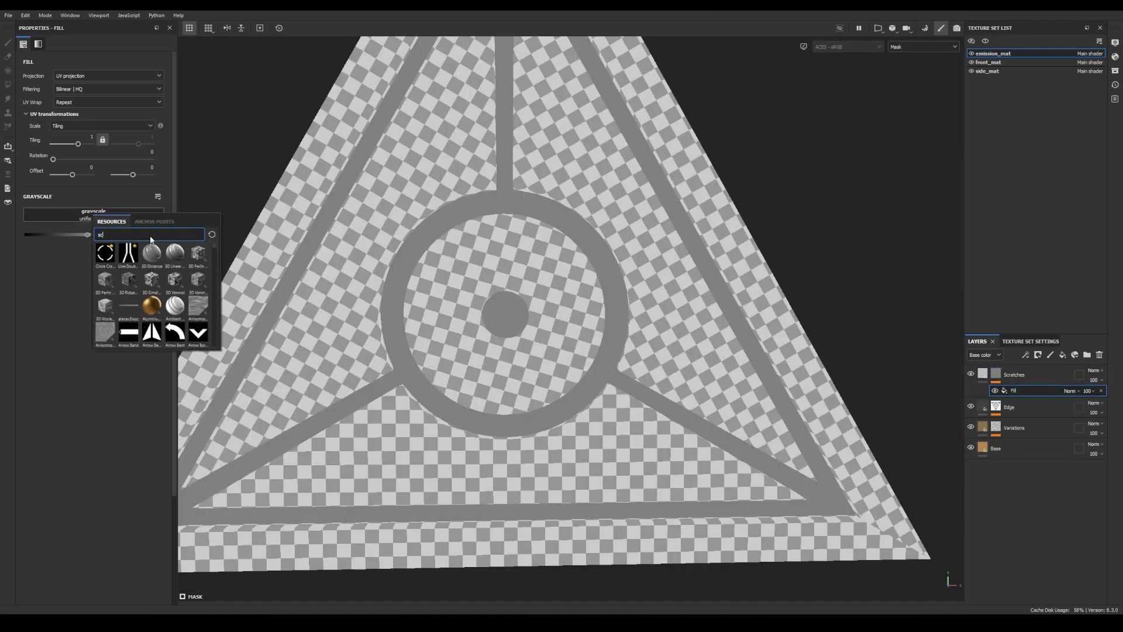
key(BackSpace)
key(BackSpace)
key(BackSpace)
text(ratch)
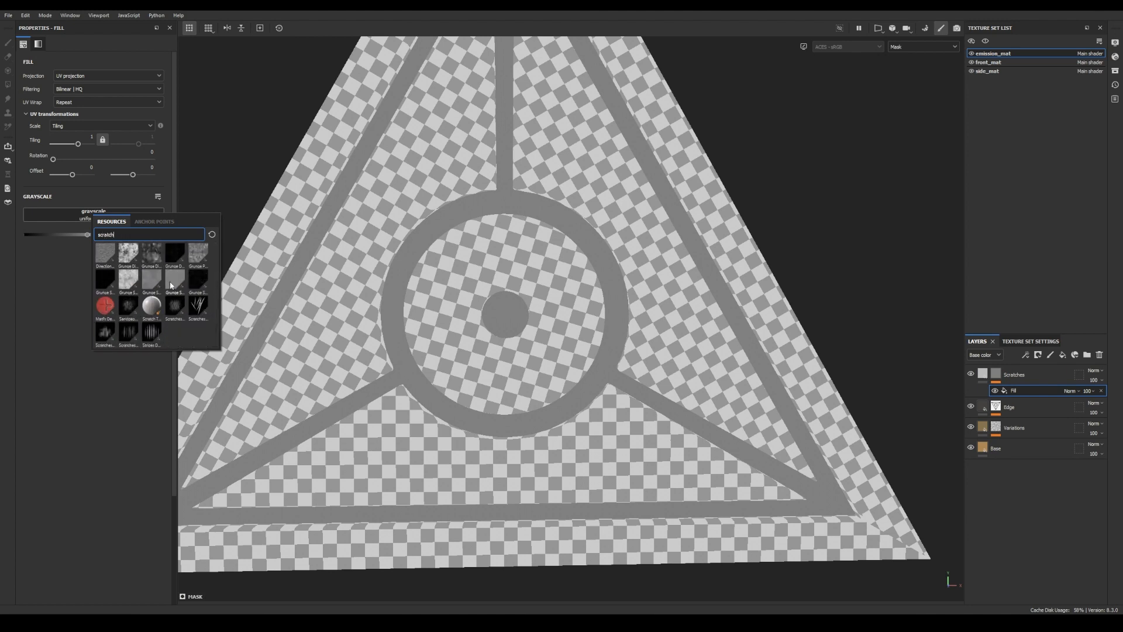
mouse_move(151, 282)
click(150, 279)
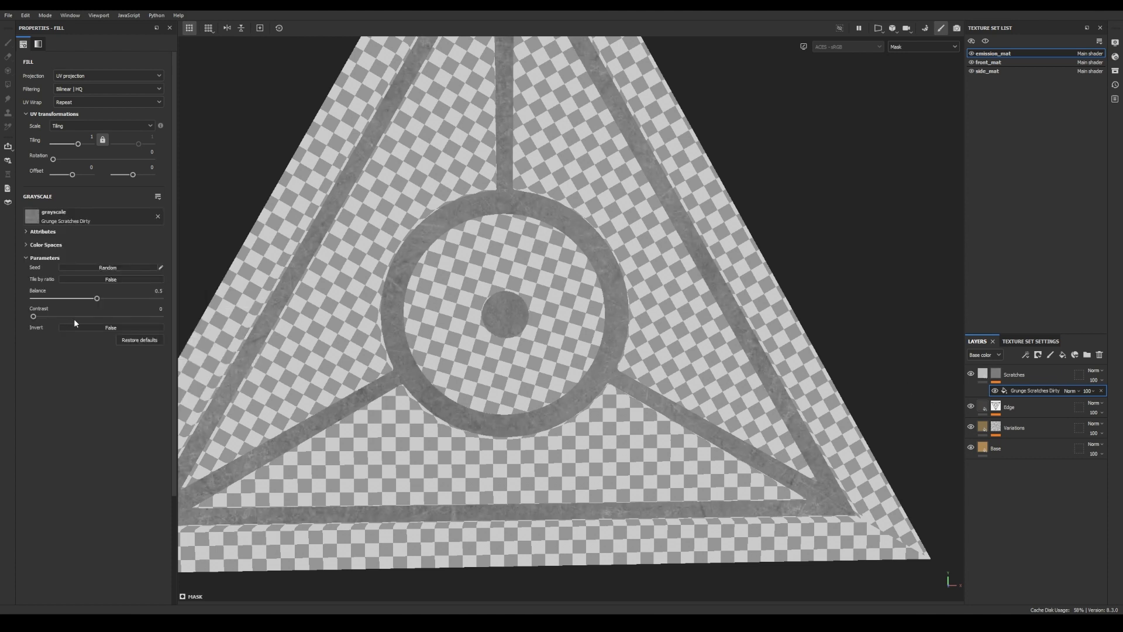
drag(97, 299, 68, 298)
Step: Add a second fill effect to the Scratches mask and assign it the Grunge Scratches Rough texture
click(1026, 355)
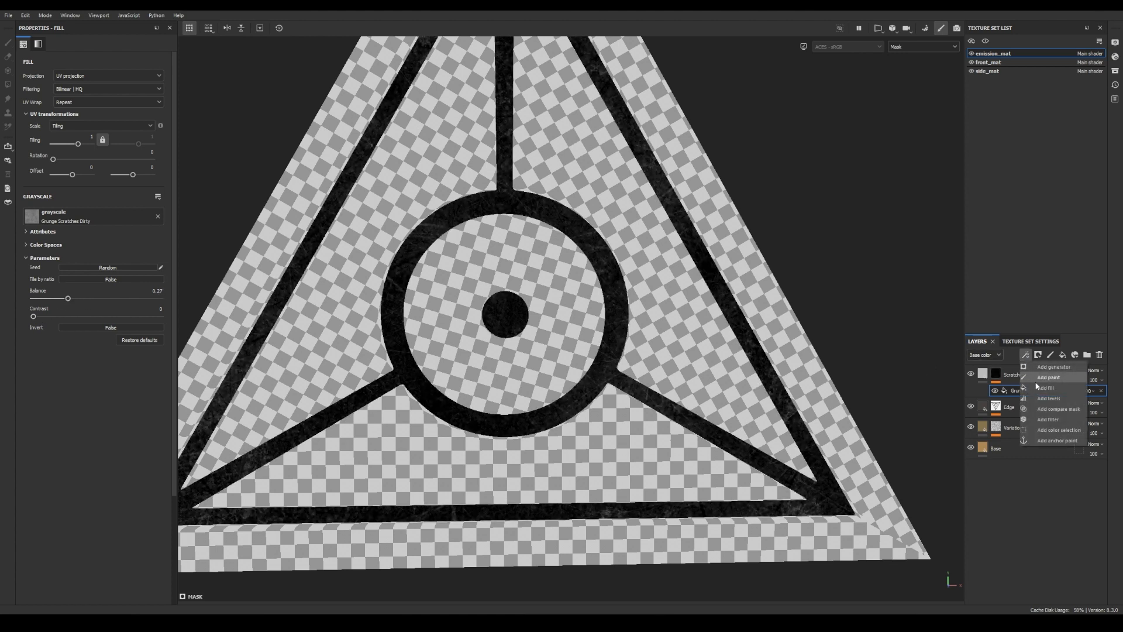
click(1039, 385)
click(94, 214)
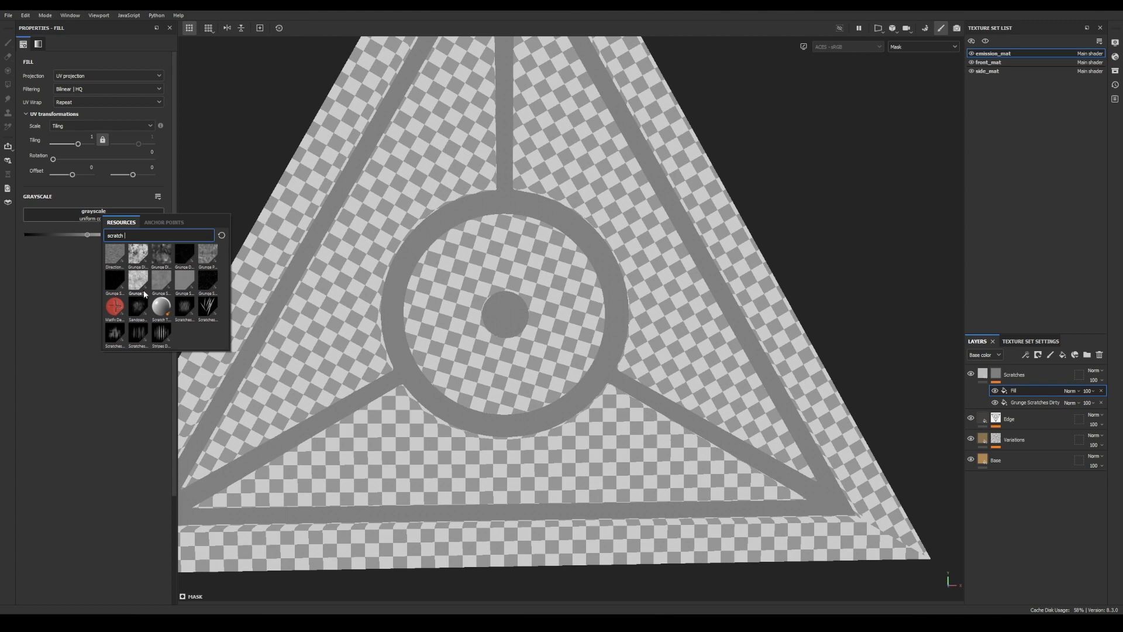
mouse_move(113, 285)
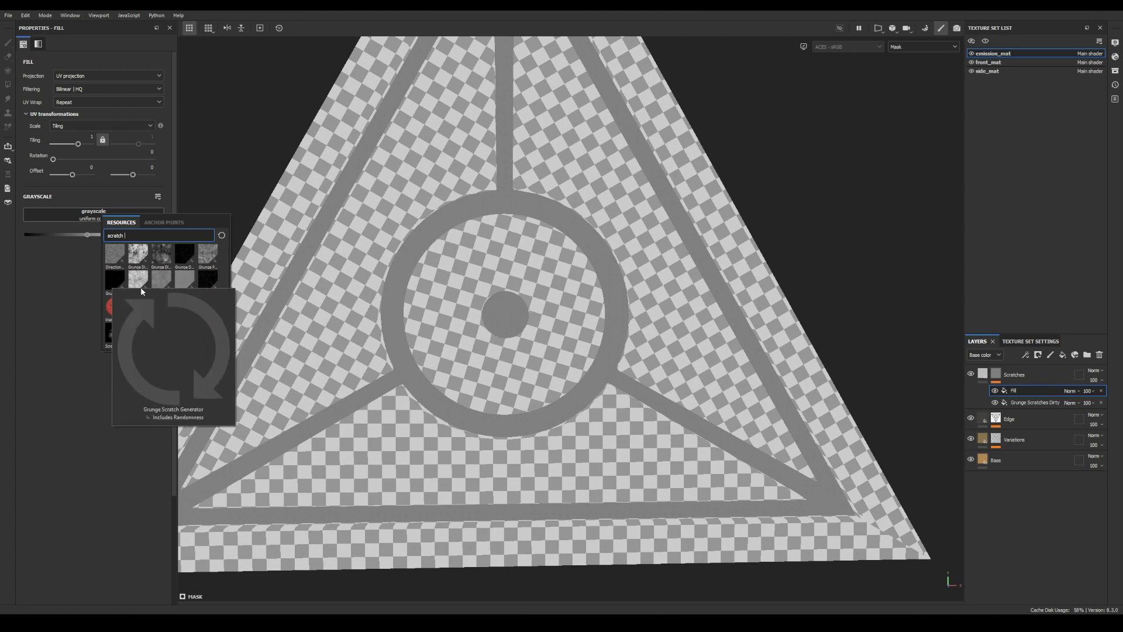
mouse_move(209, 283)
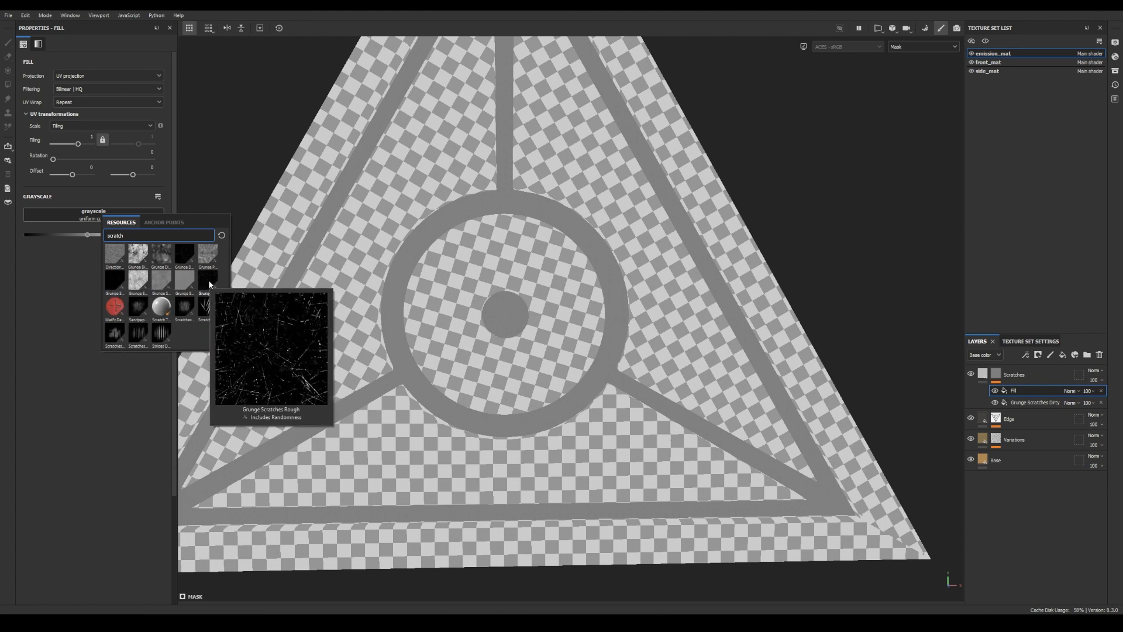
click(209, 280)
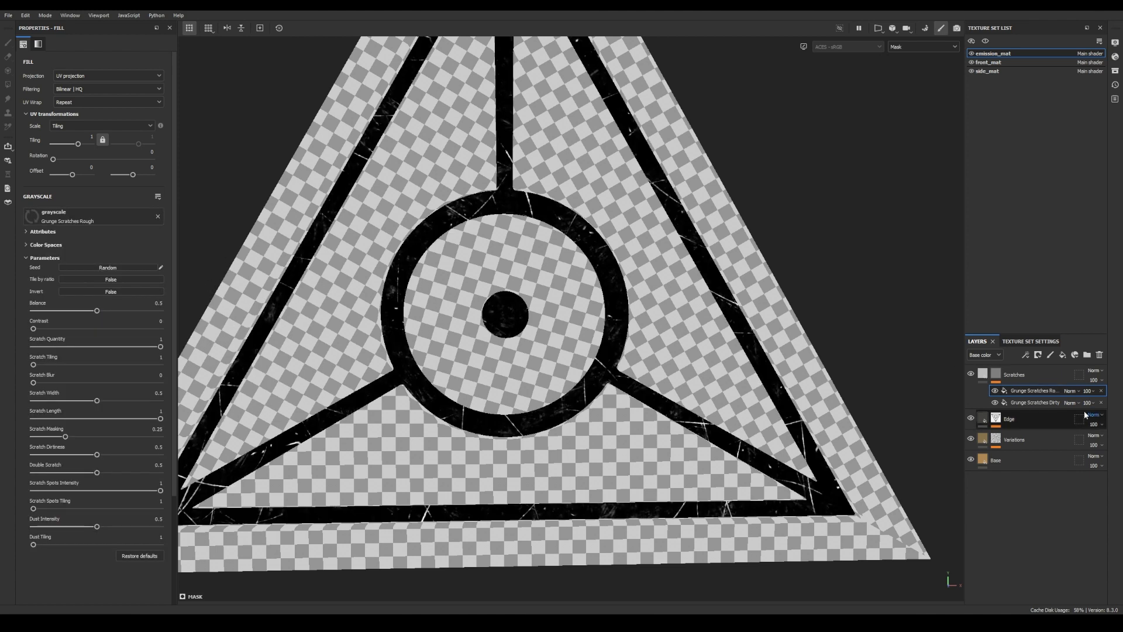
Step: Blend Grunge Scratches Rough as Linear dodge (Add) with balance about 0.25, and return to the material display
click(1071, 391)
click(1093, 201)
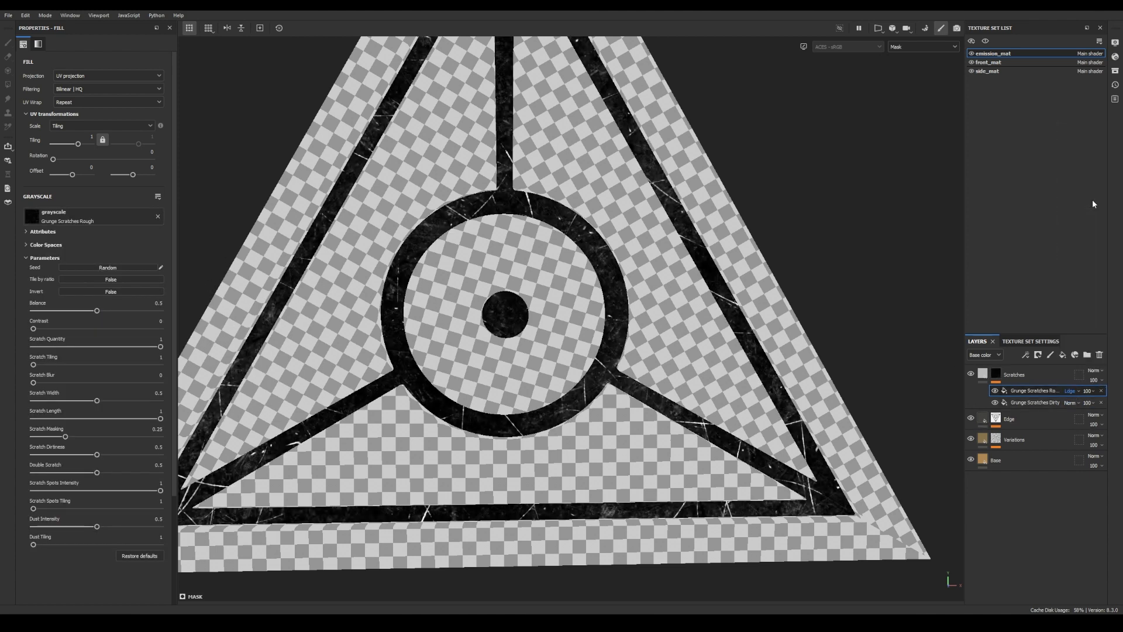
drag(96, 312, 63, 313)
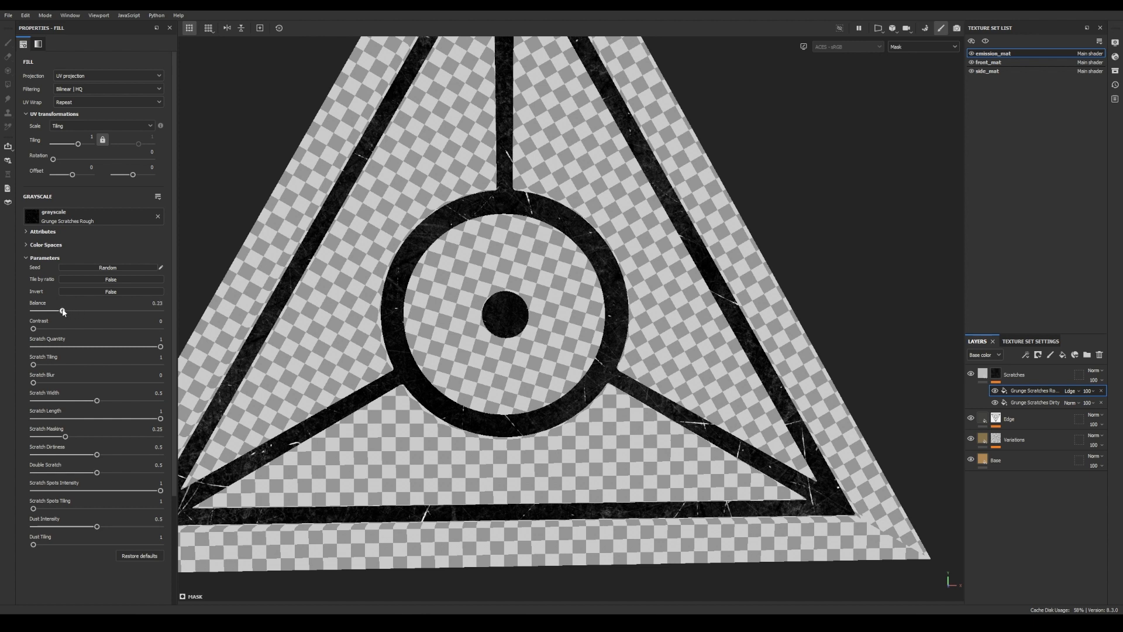
key(m)
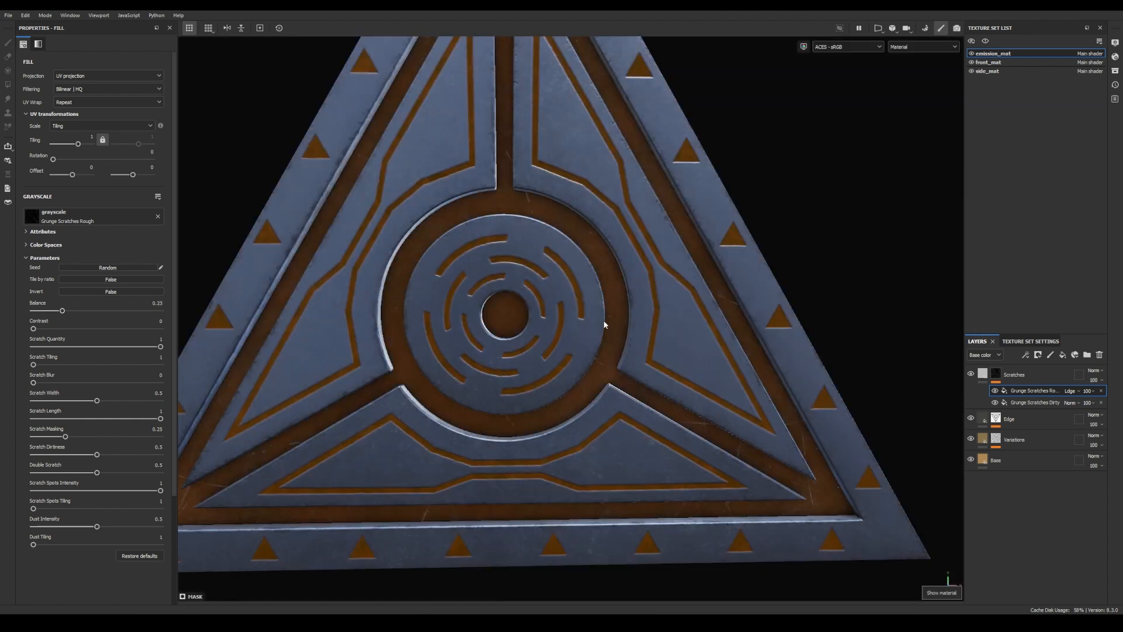
Step: Turn off the emissive and color channels of the Scratches layer so only roughness stays active
click(988, 377)
alt+right_drag(552, 321, 817, 271)
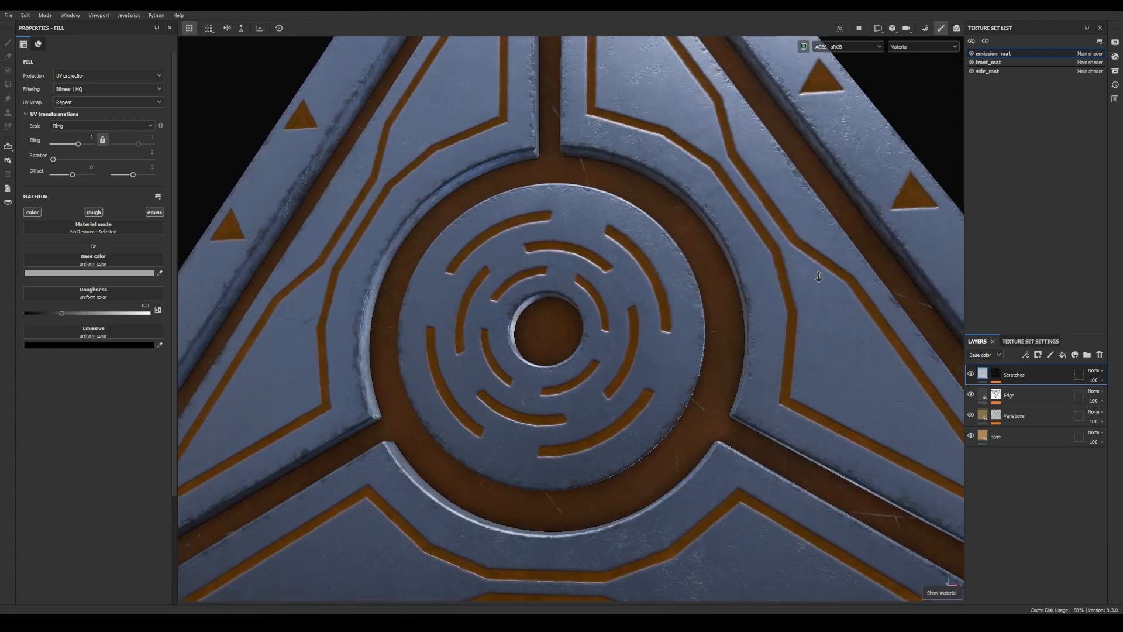
alt+drag(817, 271, 634, 281)
alt+drag(702, 275, 673, 281)
click(154, 212)
click(27, 214)
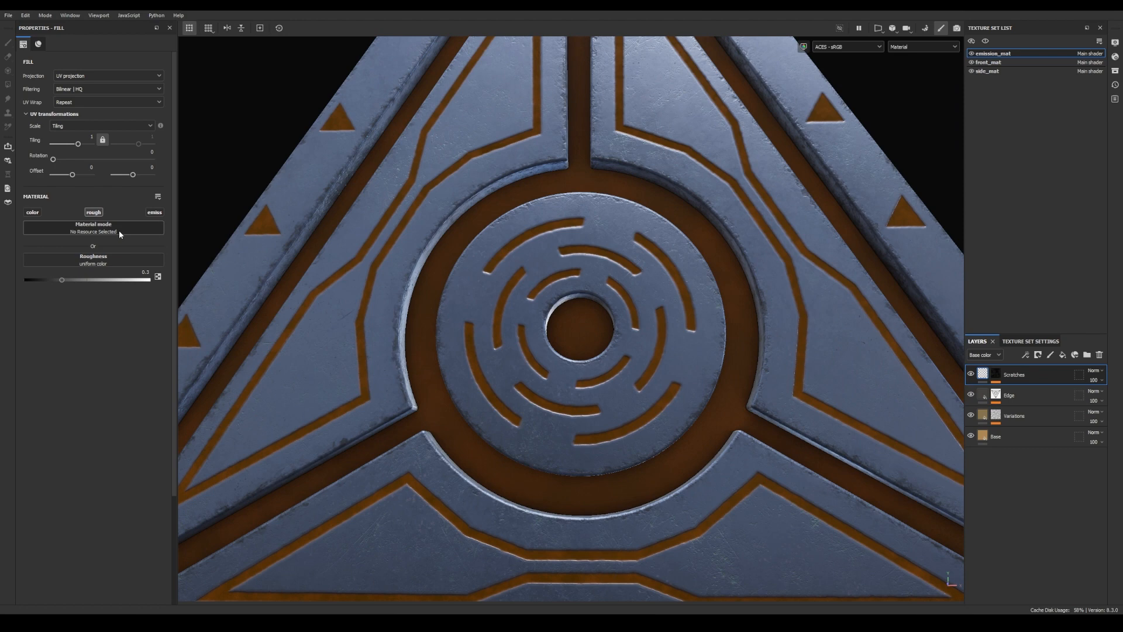
Step: Set the Scratches layer's roughness to about 0.45 while checking the reflections up close
alt+drag(587, 287, 655, 272)
scroll(555, 302, up, 2)
scroll(557, 300, up, 3)
alt+drag(556, 300, 392, 425)
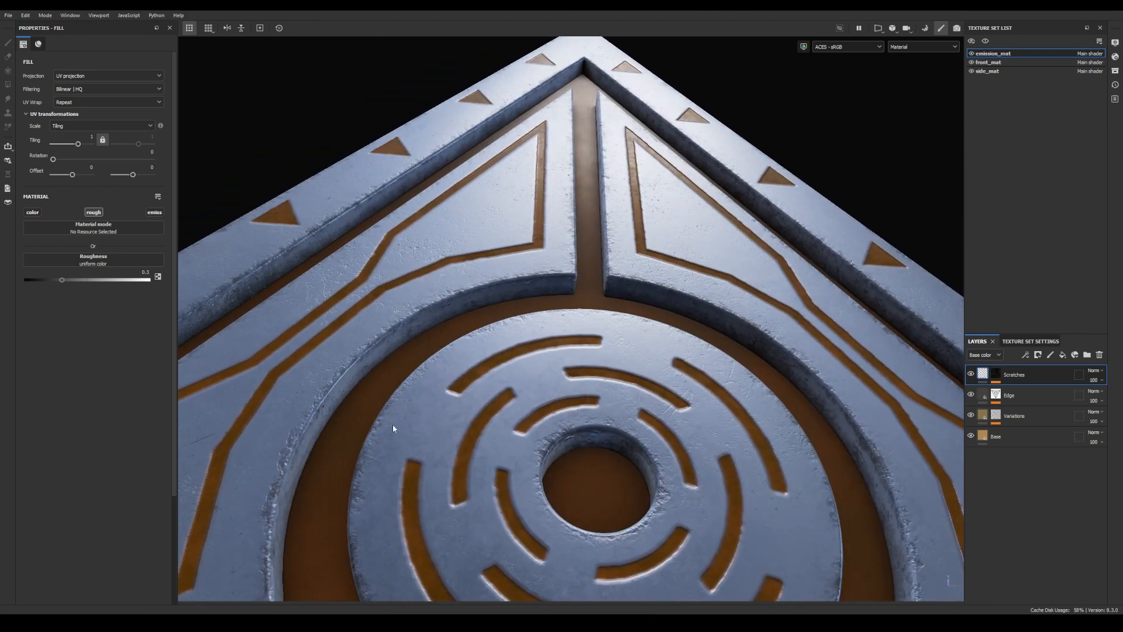
scroll(591, 319, up, 3)
alt+drag(592, 318, 306, 300)
scroll(572, 286, up, 2)
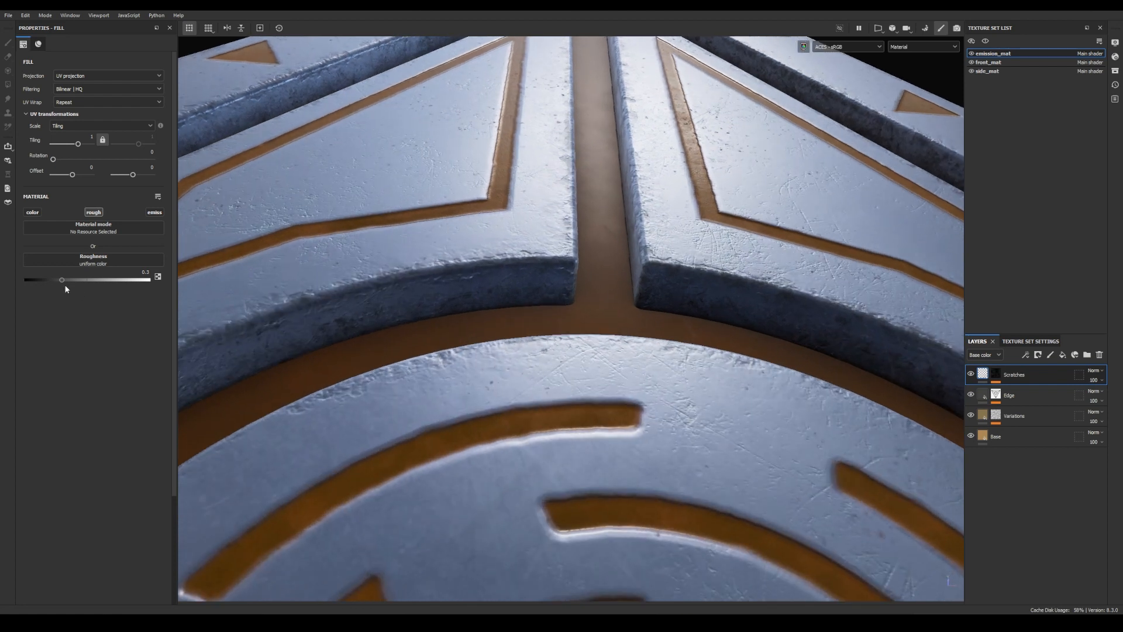
drag(77, 282, 80, 282)
Step: Examine the scratches' reflections around the central disc and channels from several angles
scroll(273, 326, down, 3)
alt+drag(273, 326, 533, 409)
alt+middle_drag(533, 409, 475, 305)
alt+drag(476, 304, 413, 248)
shift+right_drag(413, 248, 455, 252)
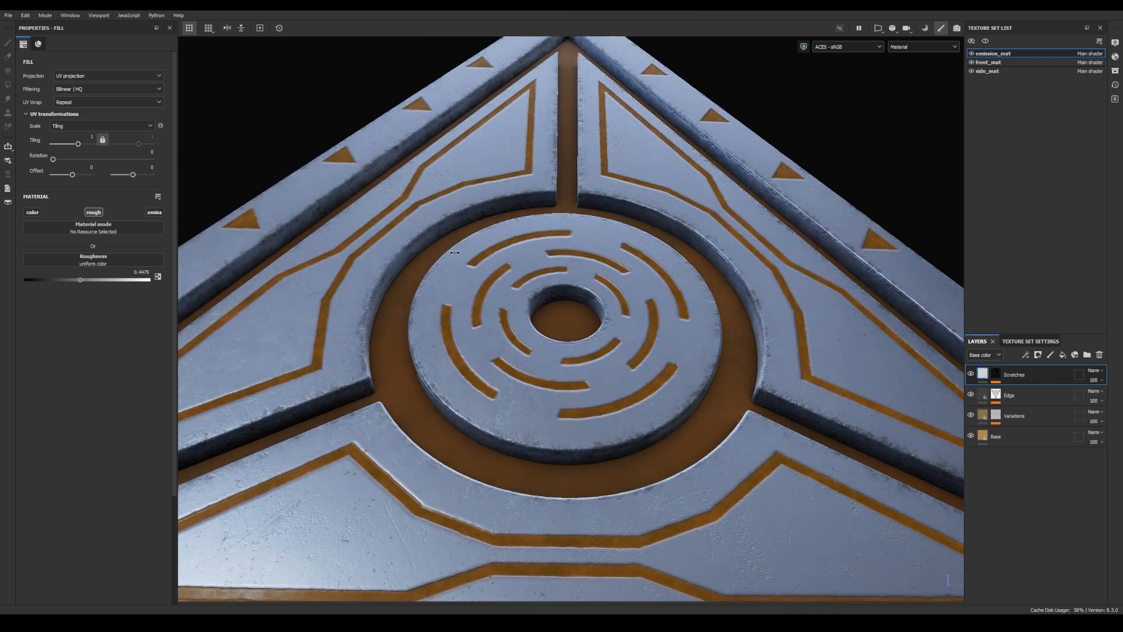
alt+drag(455, 252, 557, 319)
shift+right_drag(557, 320, 508, 322)
alt+middle_drag(508, 322, 532, 338)
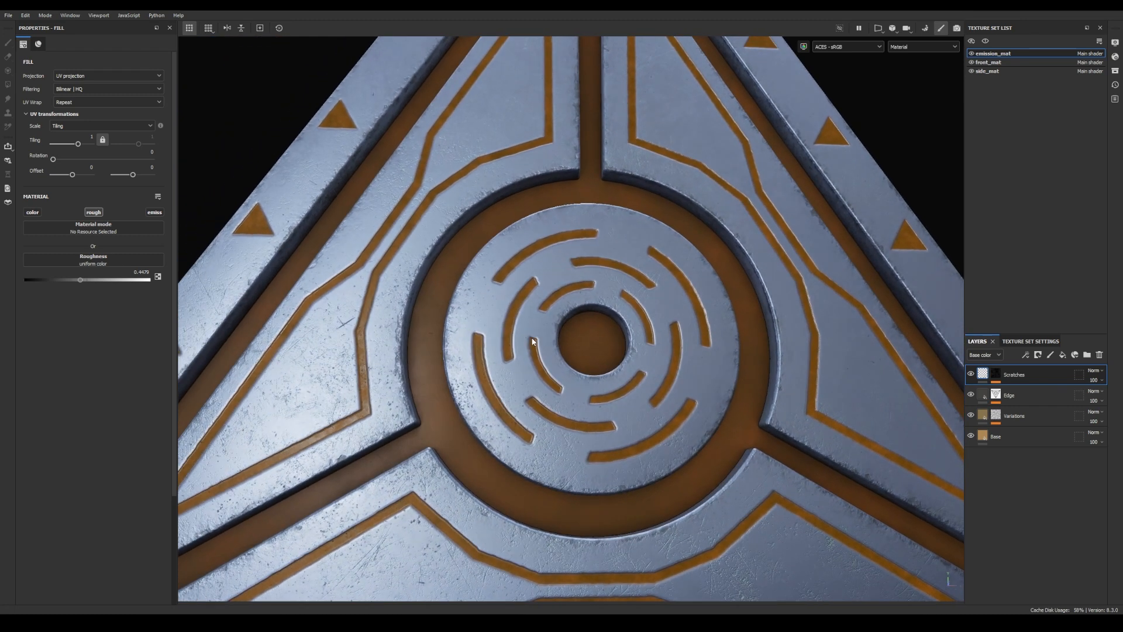
Step: Turn on the Base layer's emissive channel and set its emissive color to near white
click(1028, 436)
click(154, 213)
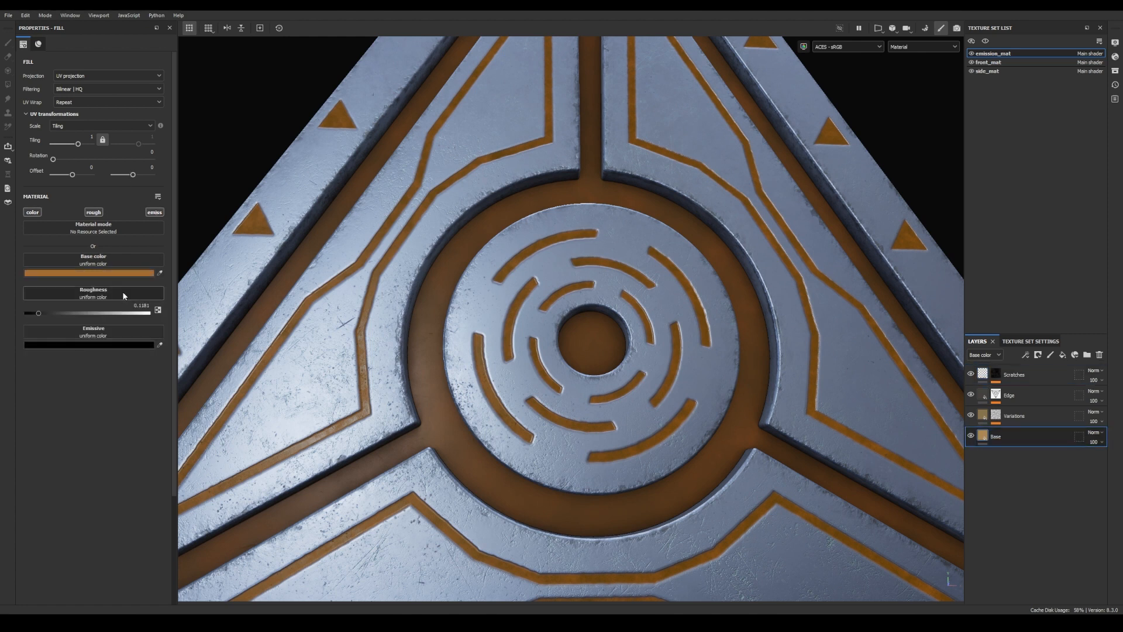
click(100, 345)
drag(247, 269, 227, 196)
click(184, 200)
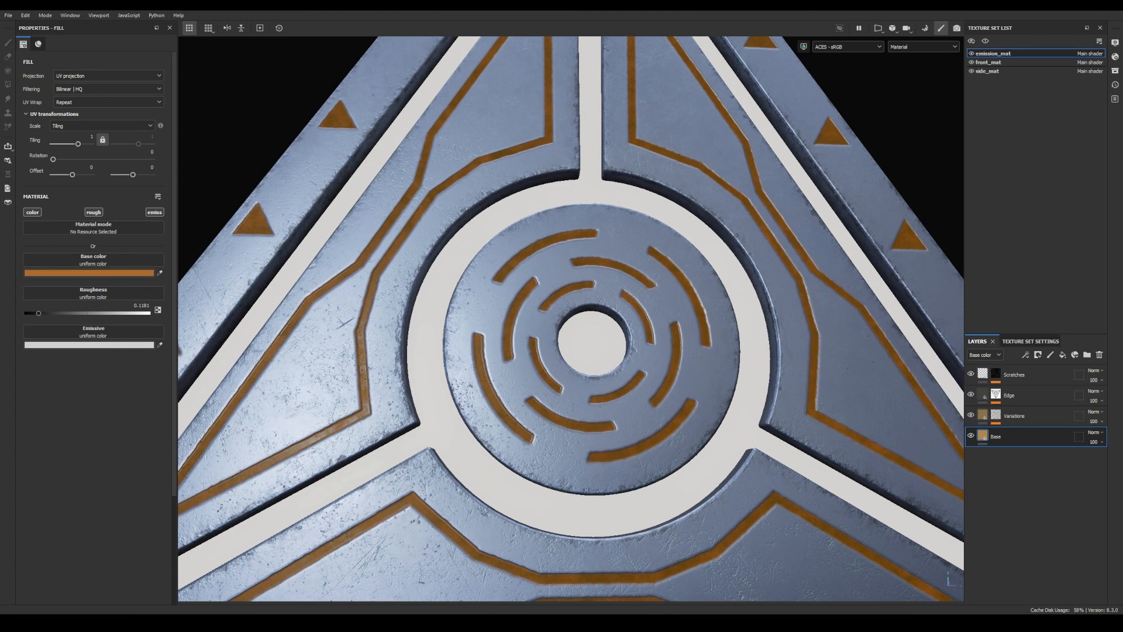
Step: Turn on the emissive channel of the Edge and Scratches layers, with black as the Edge layer's emissive color
click(1013, 396)
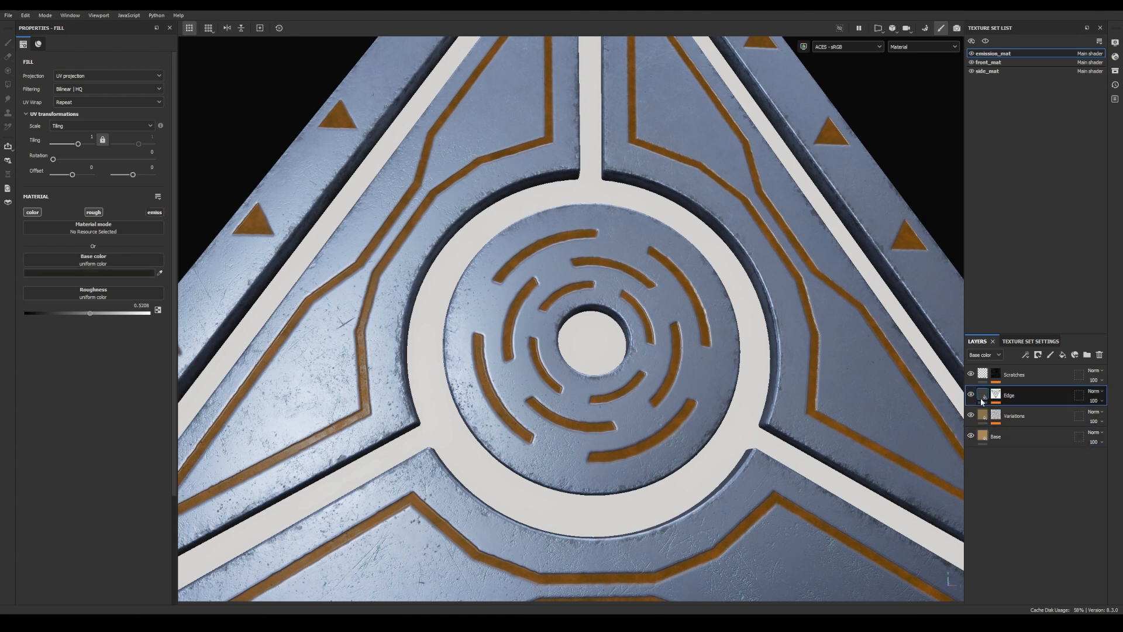
click(154, 211)
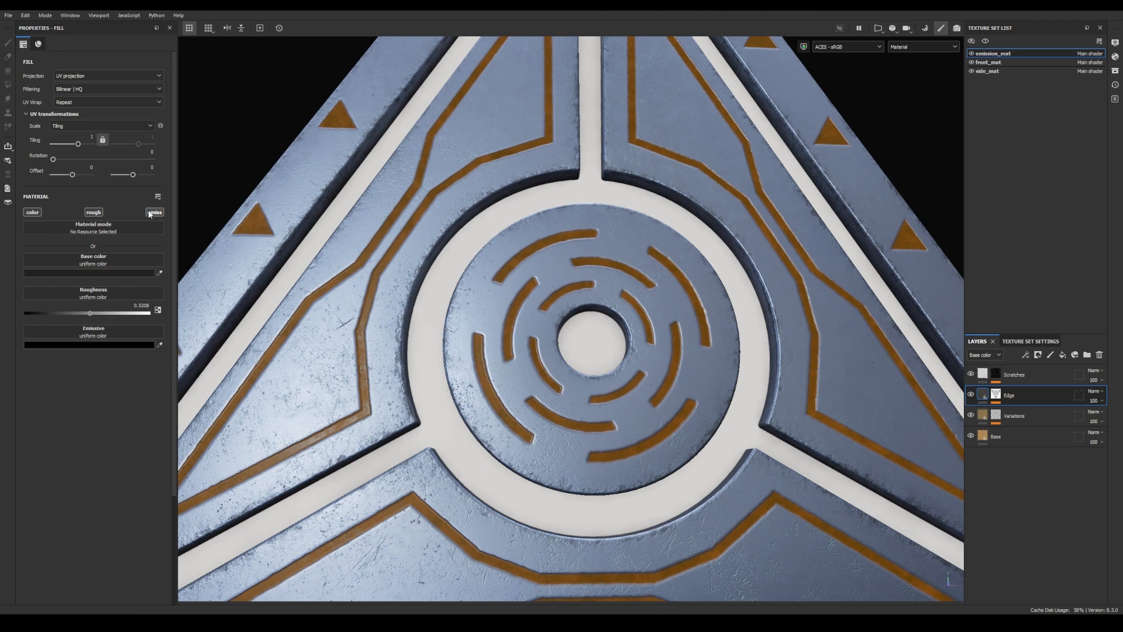
click(94, 345)
drag(235, 222, 205, 285)
click(334, 165)
click(1027, 375)
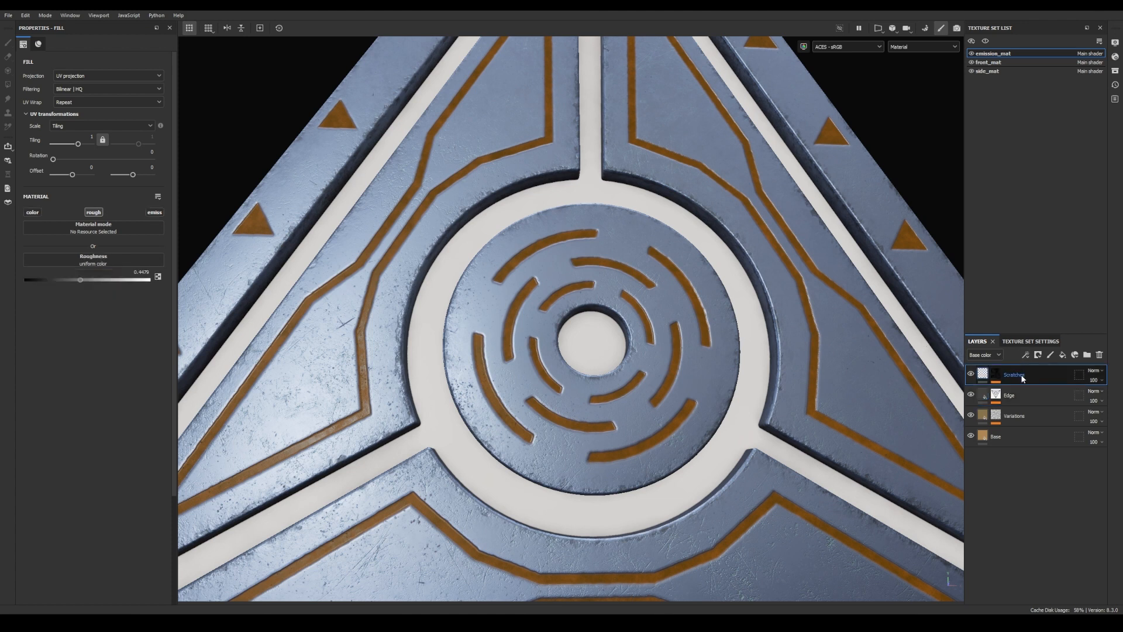
click(154, 212)
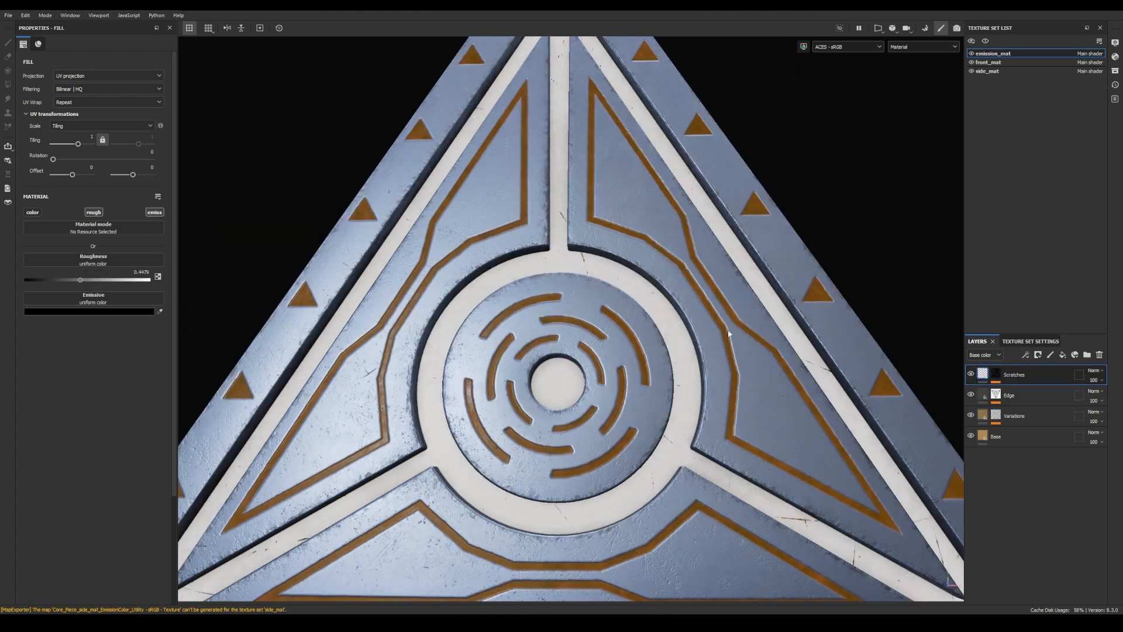
Step: Examine the whole triangular piece with its white emissive channels from several angles
alt+right_drag(592, 117, 460, 256)
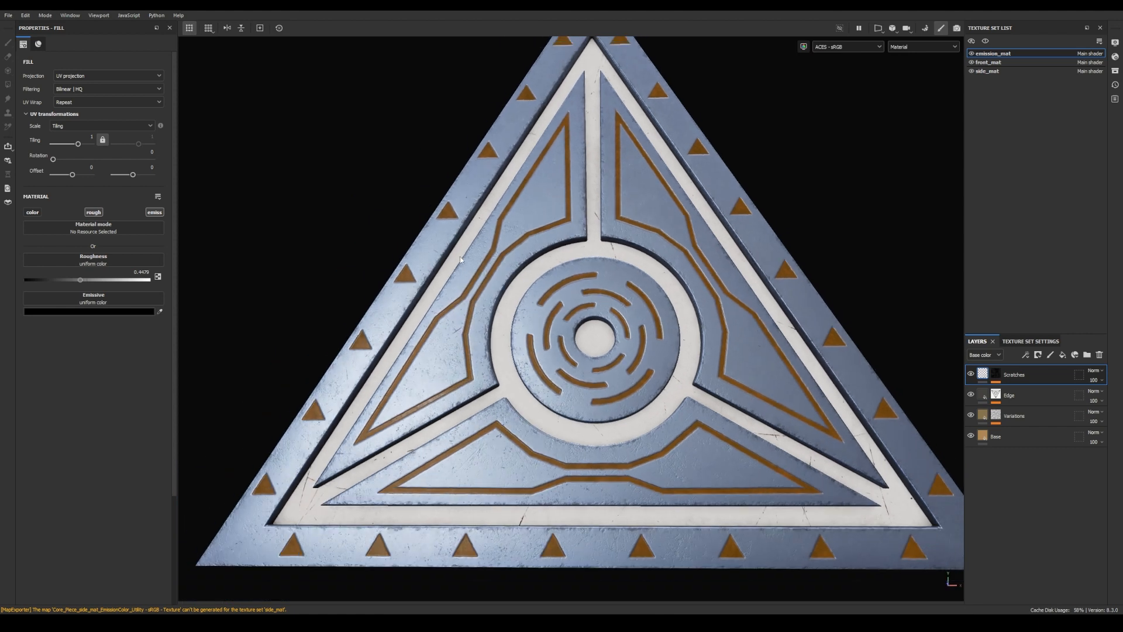
alt+drag(460, 257, 514, 301)
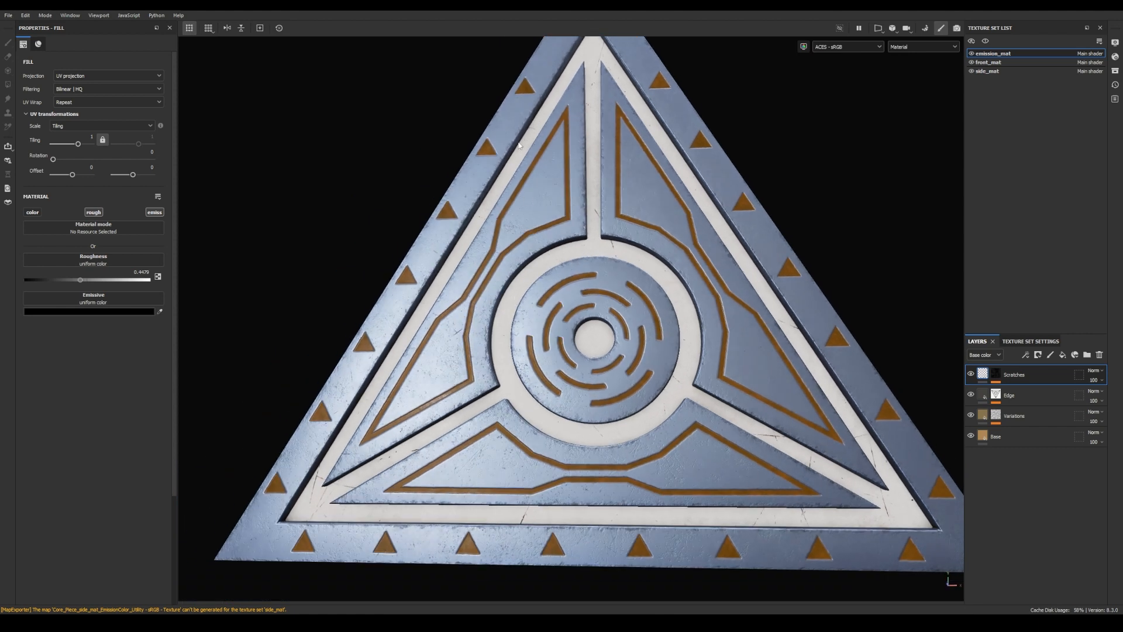
alt+drag(445, 260, 561, 264)
alt+middle_drag(561, 265, 550, 280)
alt+right_drag(550, 280, 508, 278)
alt+drag(508, 277, 472, 289)
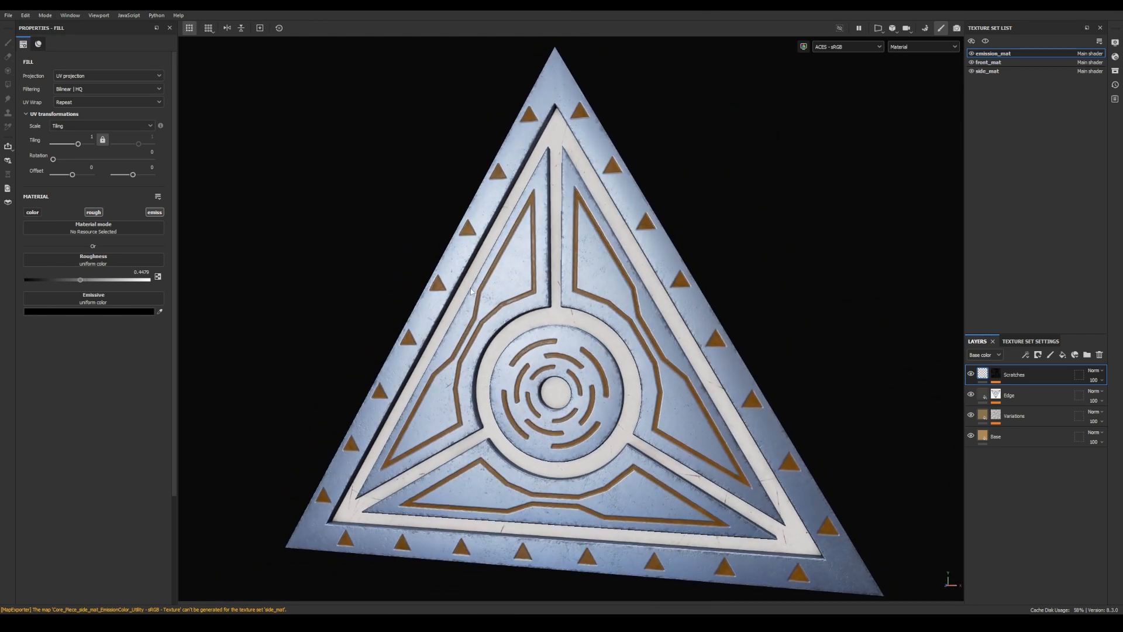
alt+middle_drag(535, 272, 513, 281)
alt+drag(513, 280, 499, 287)
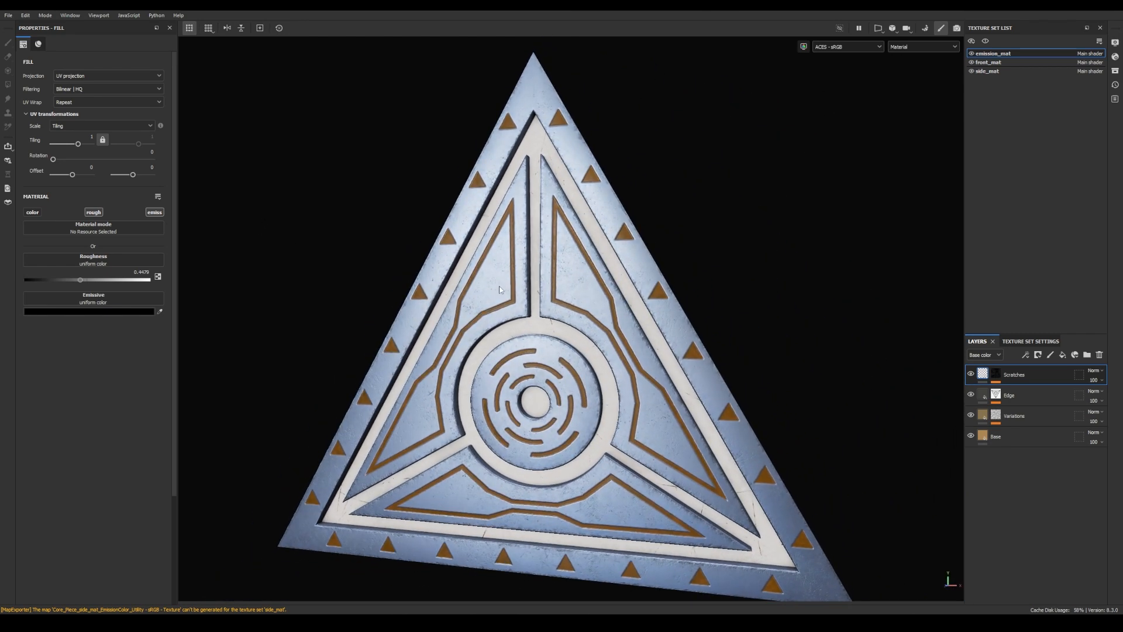
Step: Open the texture export settings and select the Redshift (rsMaterial) output template
click(9, 16)
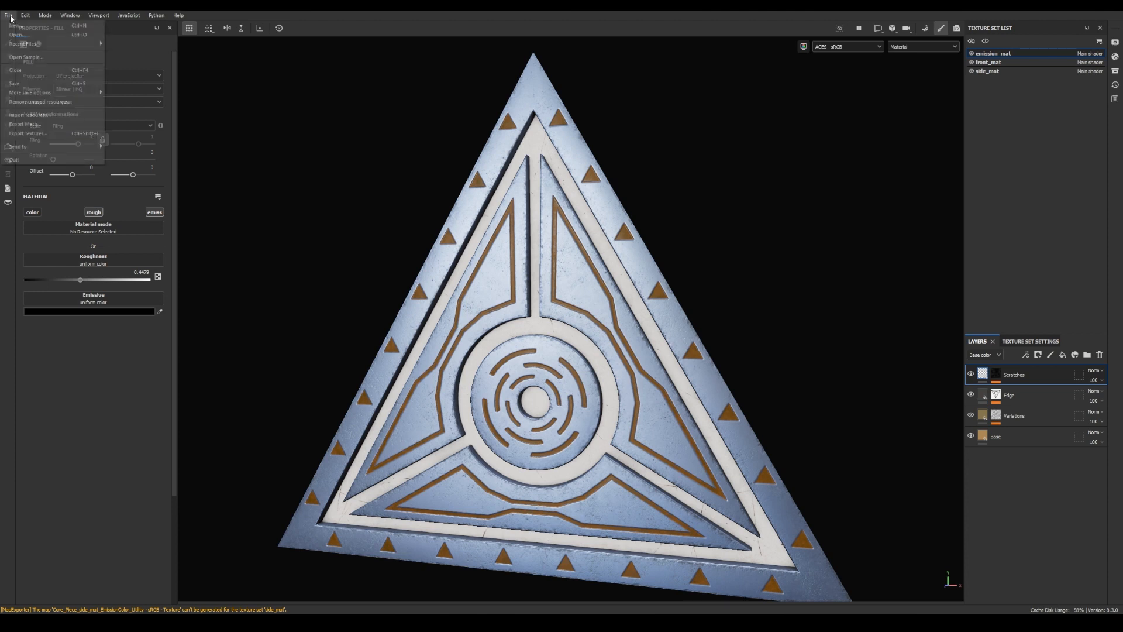
click(29, 133)
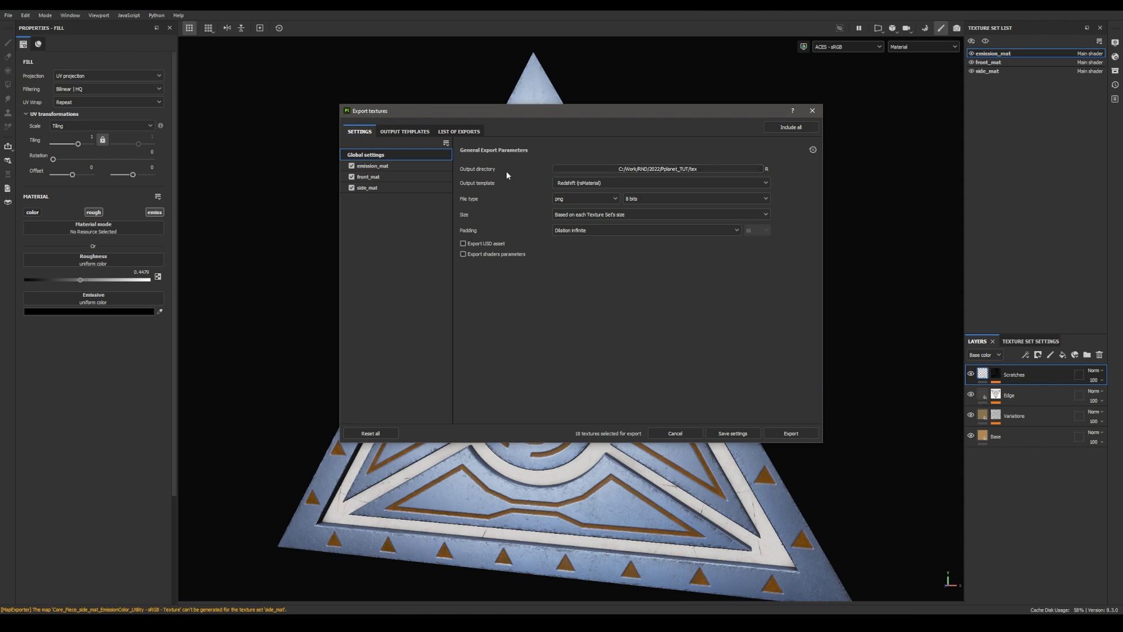
click(582, 183)
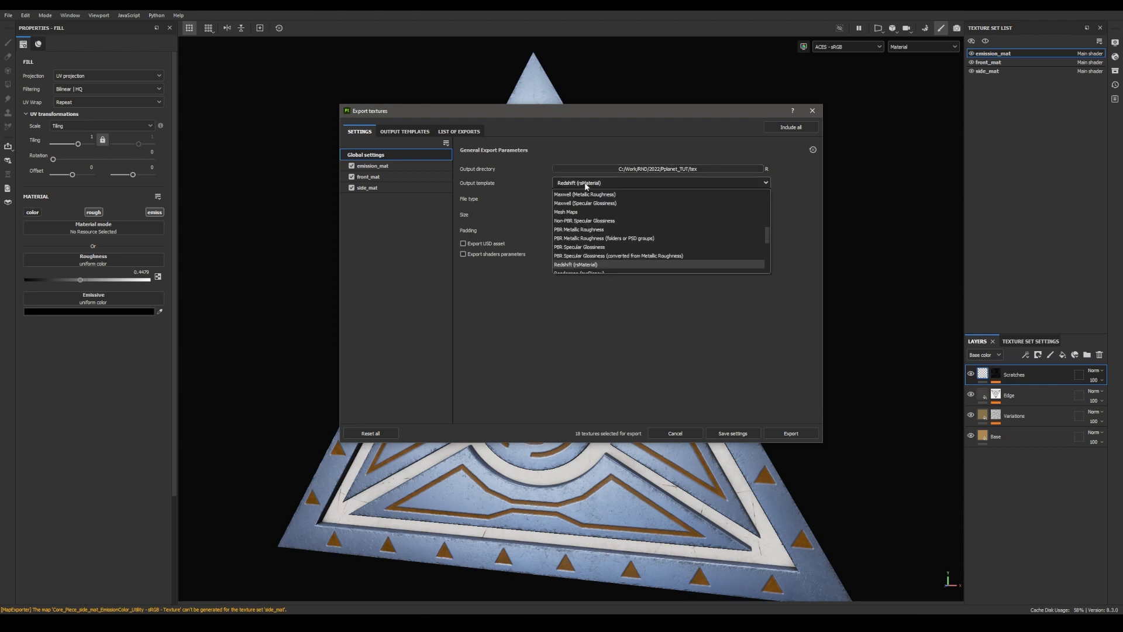
click(562, 265)
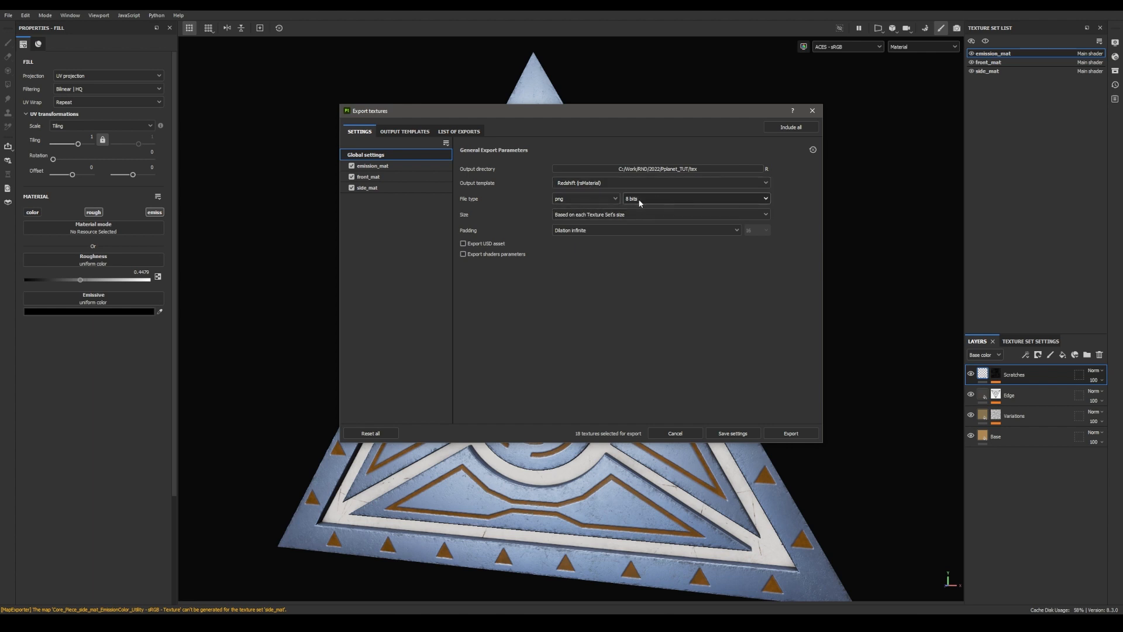
Step: Examine the Redshift (rsMaterial) preset's output maps and the naming pattern of its normal map
click(405, 132)
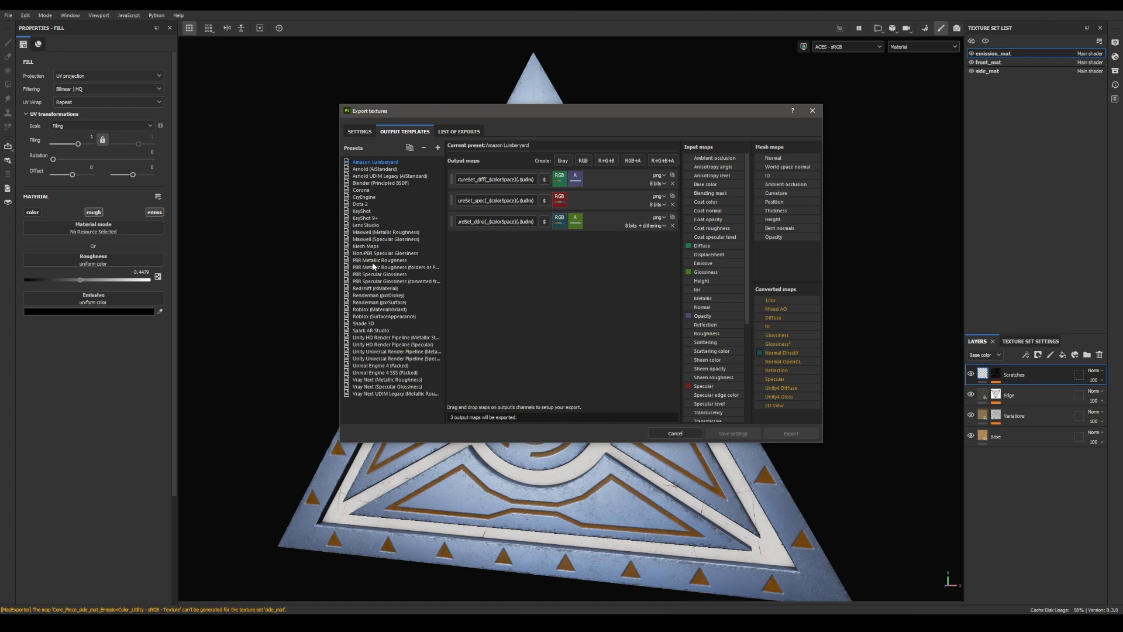
click(373, 289)
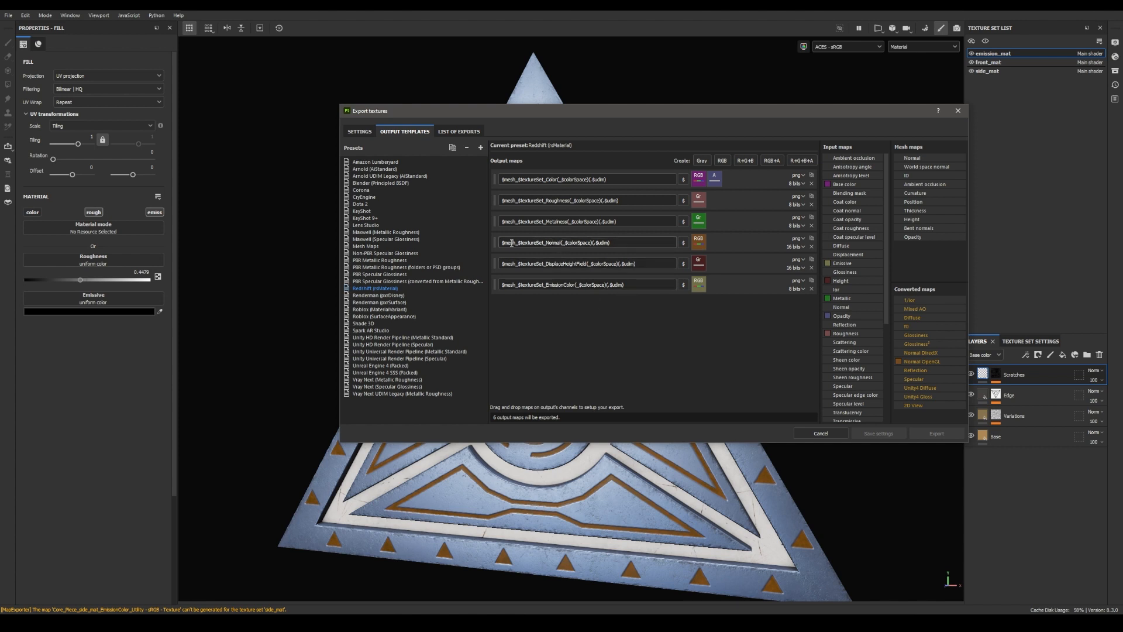
drag(504, 242, 622, 245)
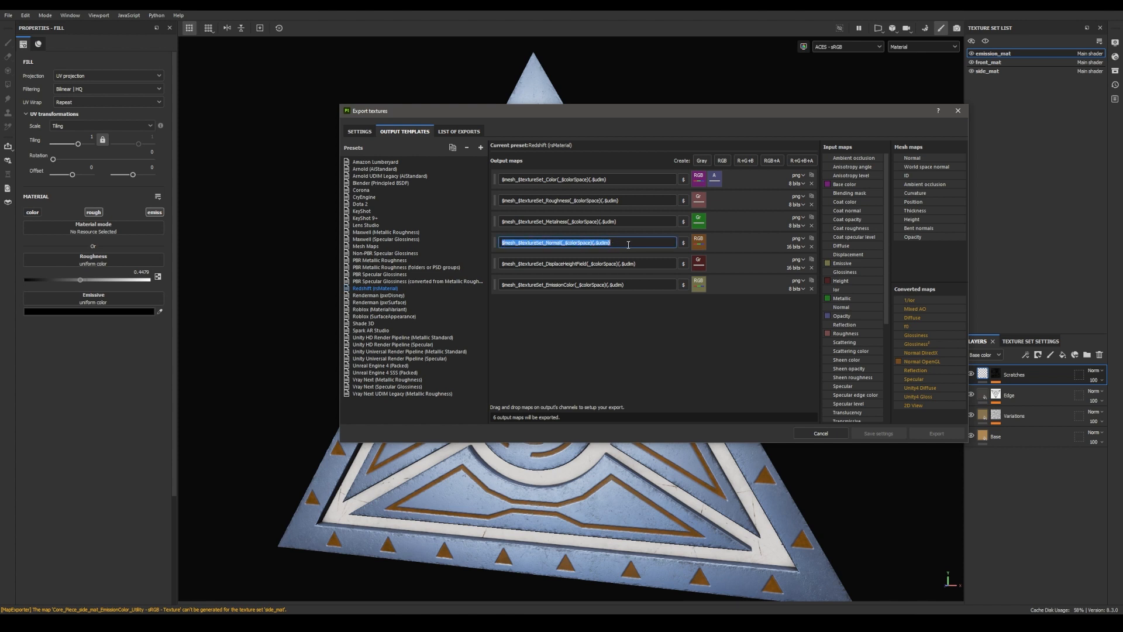
click(634, 244)
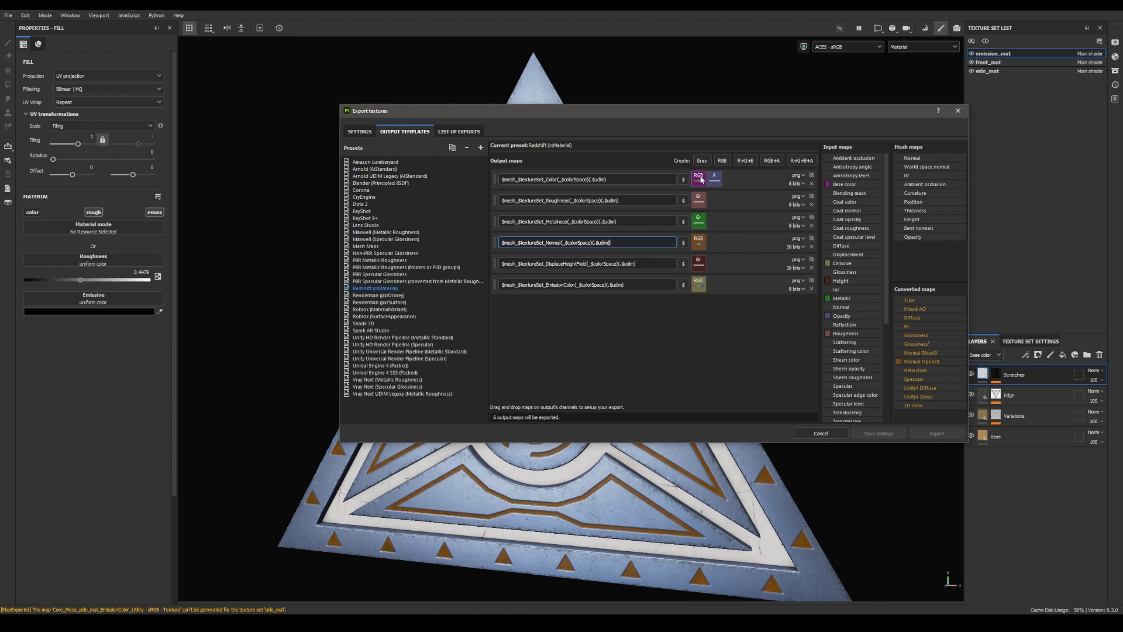
Step: Examine how the preset's color and normal output maps relate to the available input and converted maps
click(540, 179)
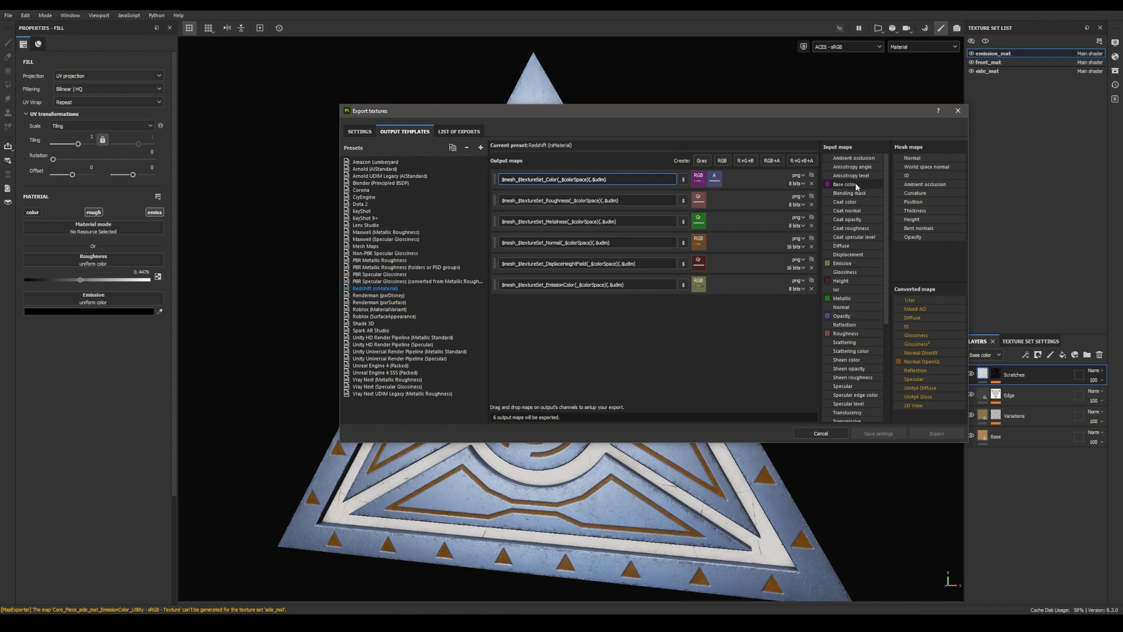
click(564, 243)
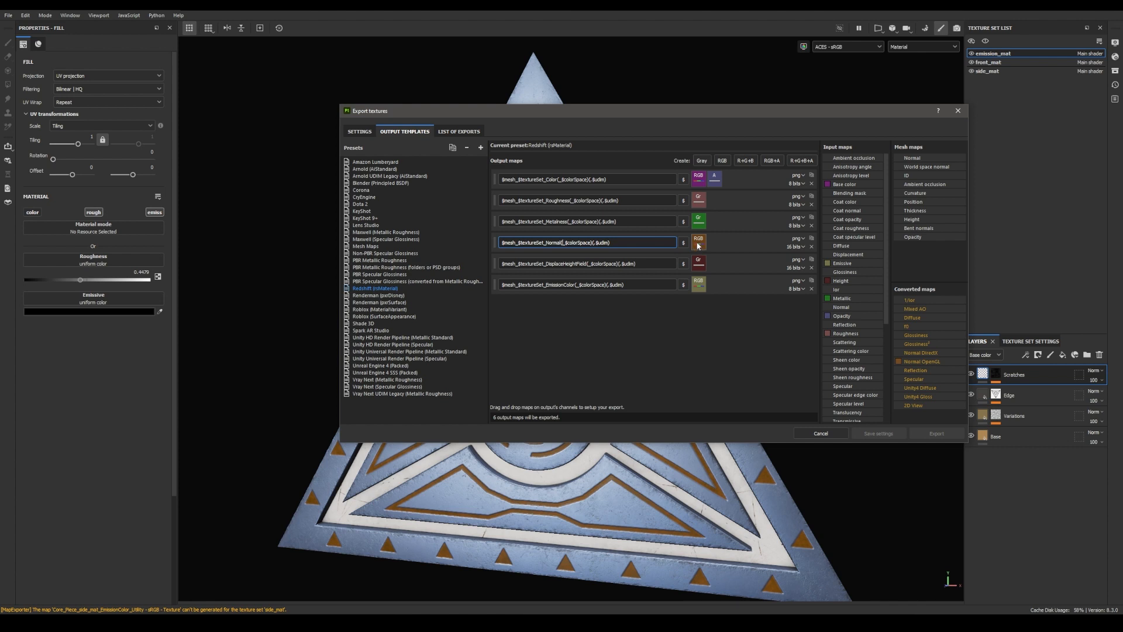
mouse_move(886, 204)
mouse_down()
mouse_move(884, 252)
mouse_move(888, 202)
mouse_up()
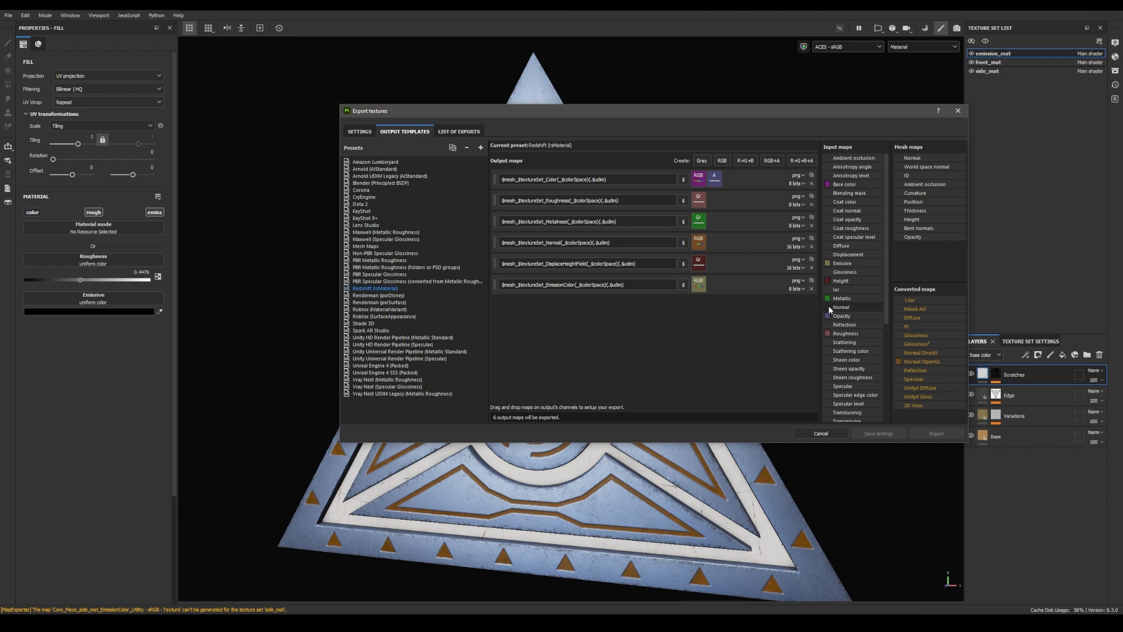
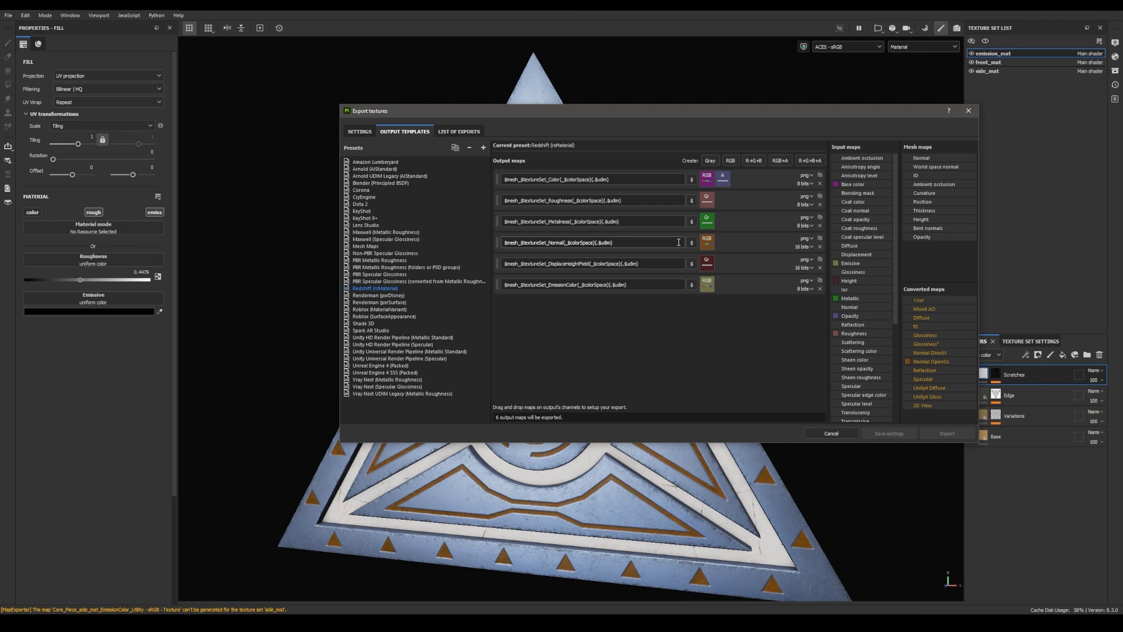
Step: Exclude the displacement height field and emission color maps from the export of the front_mat and side_mat texture sets
click(358, 132)
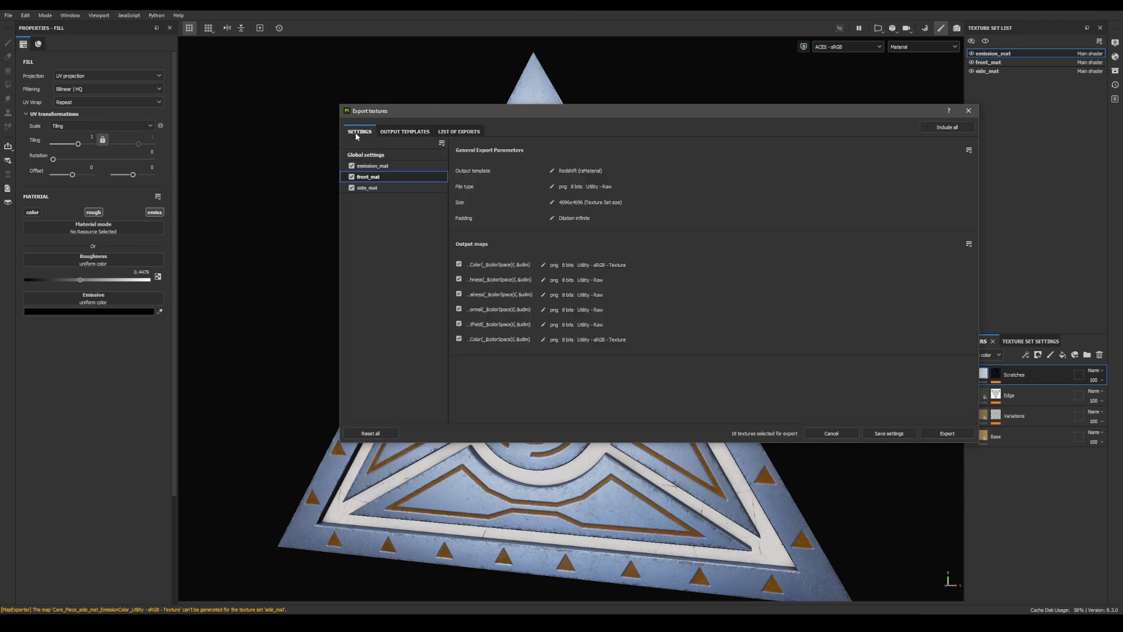
click(365, 155)
click(371, 177)
click(458, 325)
click(368, 187)
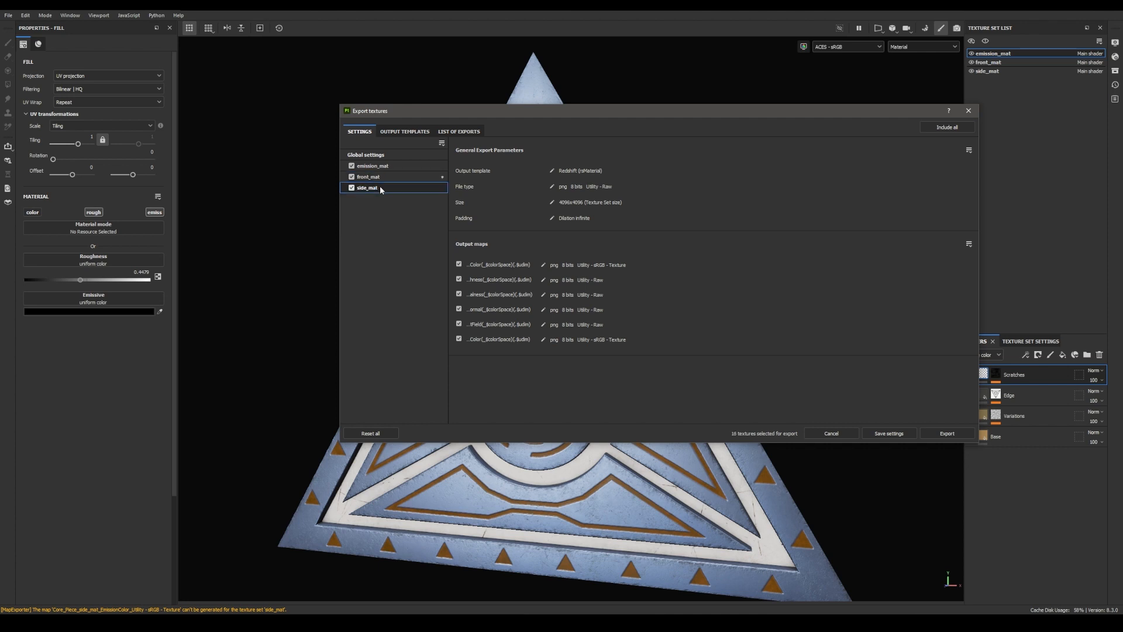
click(459, 339)
click(459, 325)
Step: Exclude the metalness, normal and displacement height field maps from the emission_mat export, and adjust the export dialog's layout
click(376, 167)
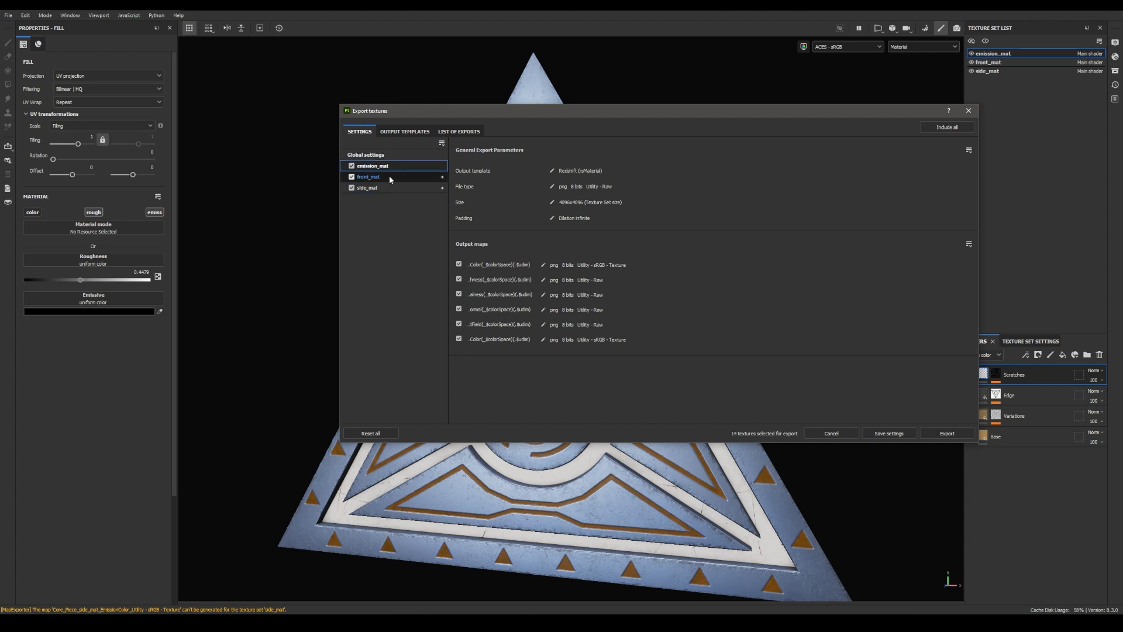
click(459, 326)
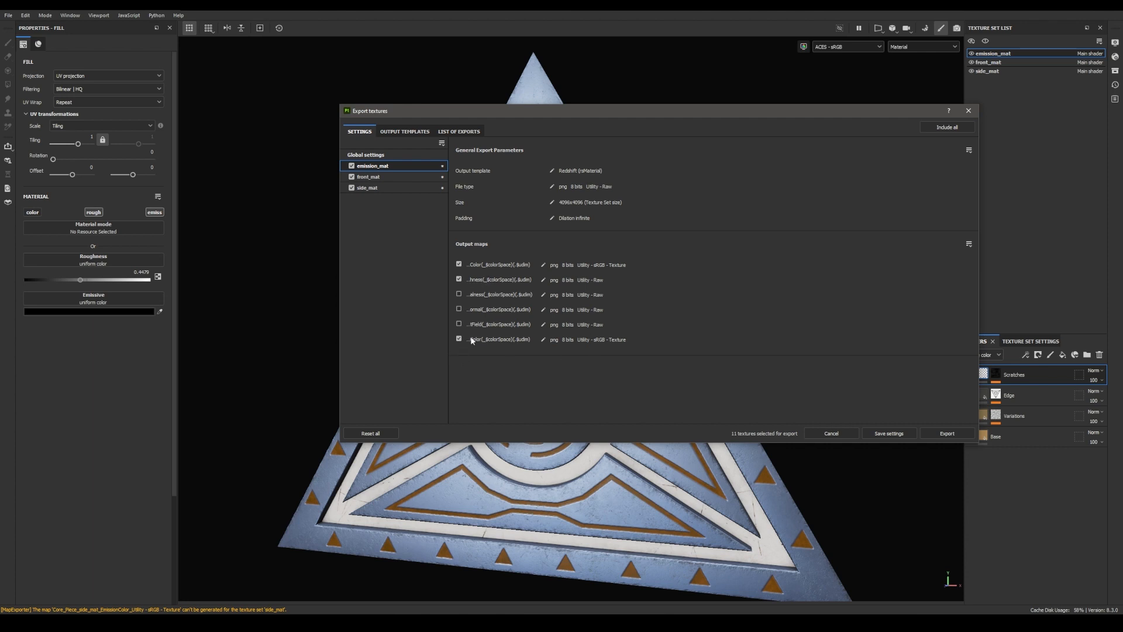
drag(449, 298, 478, 296)
click(969, 244)
click(969, 244)
drag(979, 272, 908, 272)
mouse_move(478, 329)
mouse_down()
mouse_move(445, 326)
mouse_move(504, 324)
mouse_move(471, 320)
mouse_up()
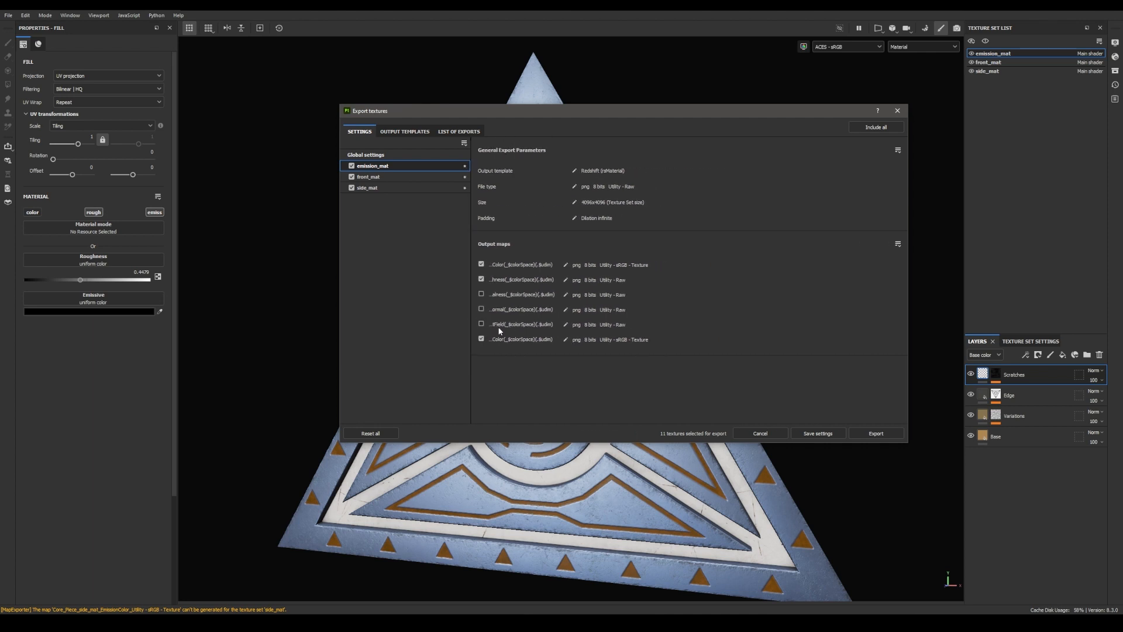
Step: Review the map selection of each texture set and the global settings, and export the textures as 8-bit png files
click(389, 188)
click(389, 177)
click(390, 167)
click(386, 155)
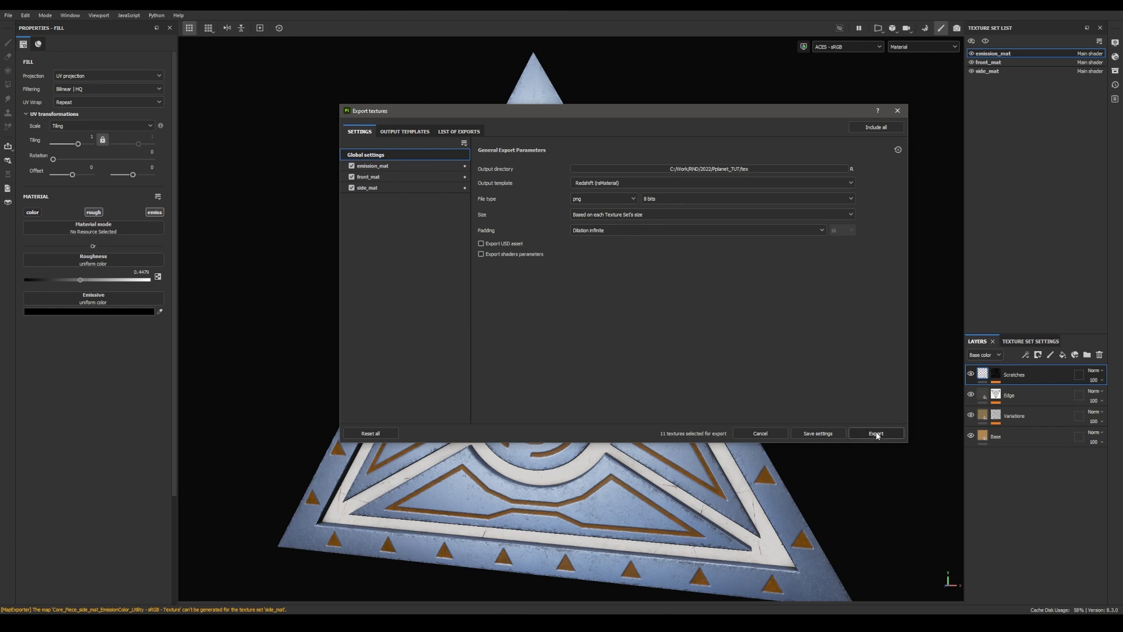
click(876, 434)
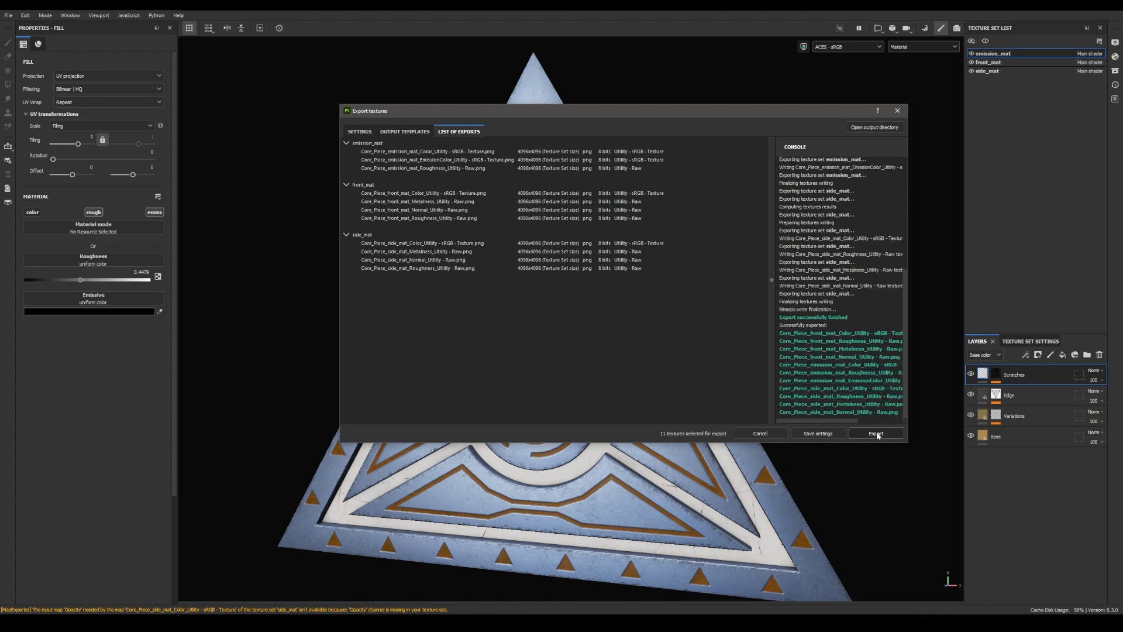
Step: Inspect the exported texture images in the tex folder, starting with the emission_mat color map
double_click(391, 263)
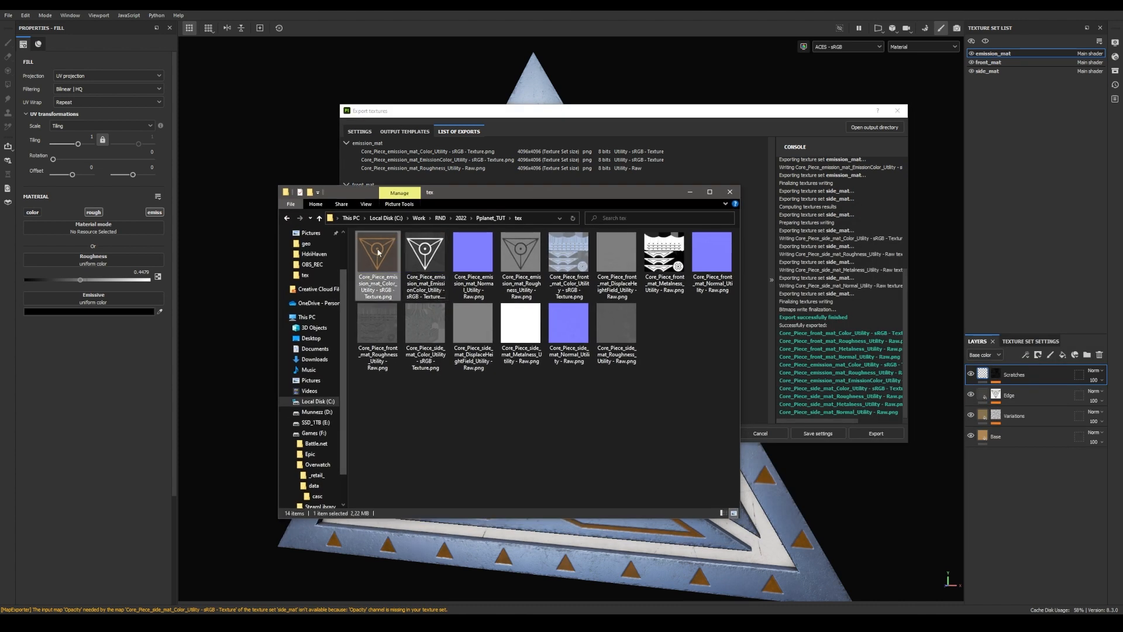
key(Right)
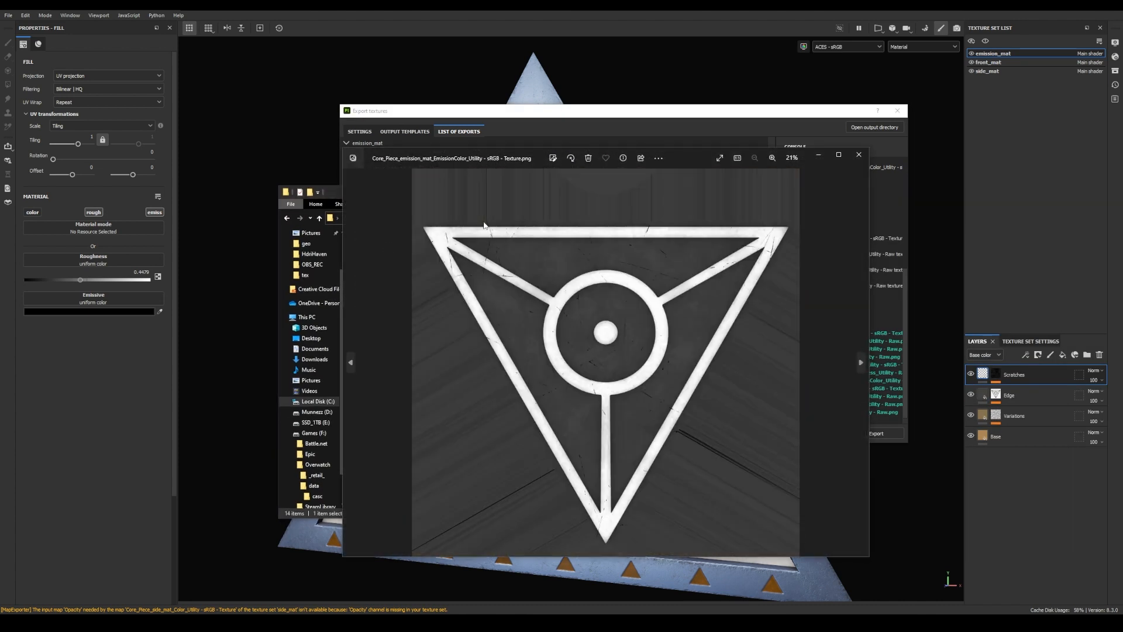
key(Right)
key(Right)
key(Right)
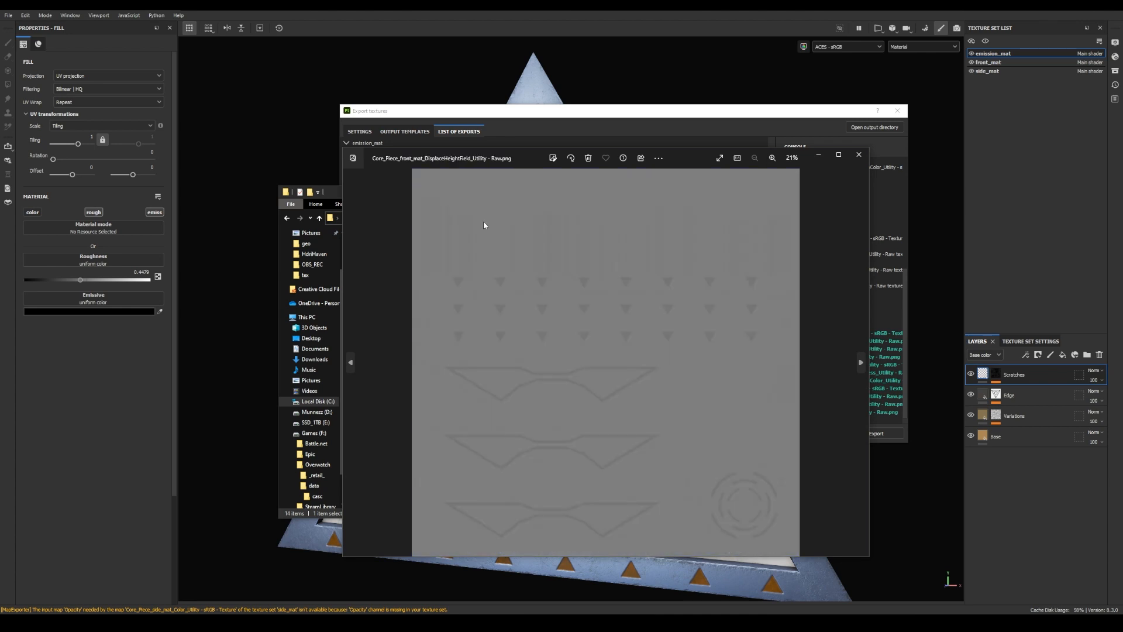